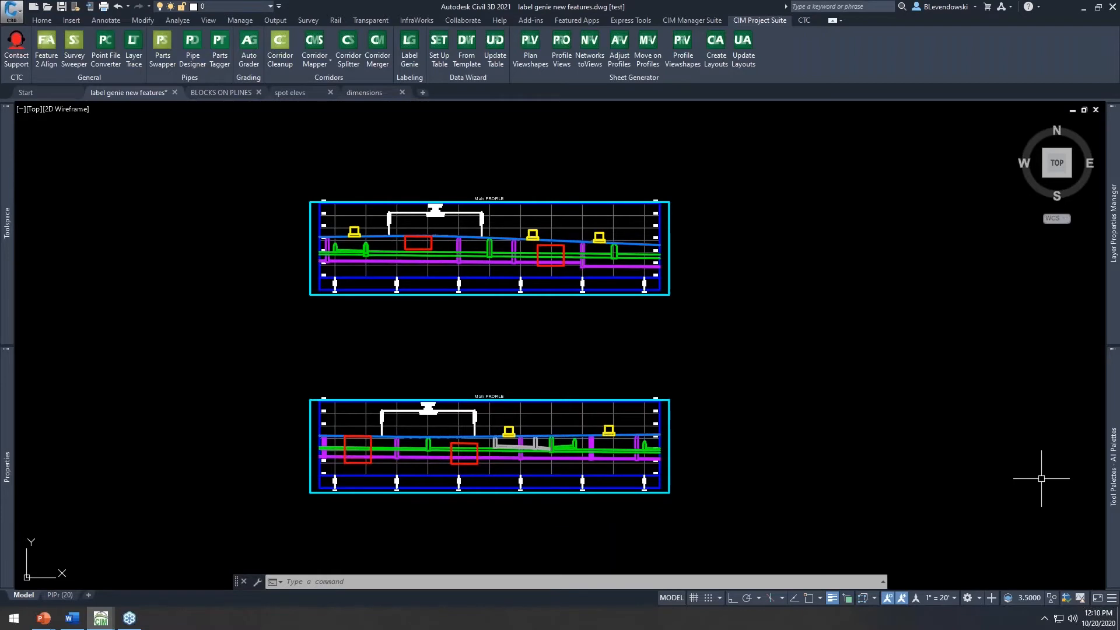
Step: Look over the stacked profile views and the road corridor with its pipe networks in plan
{"action": "middle_click_drag", "start_coordinate": [327, 164], "coordinate": [381, 173]}
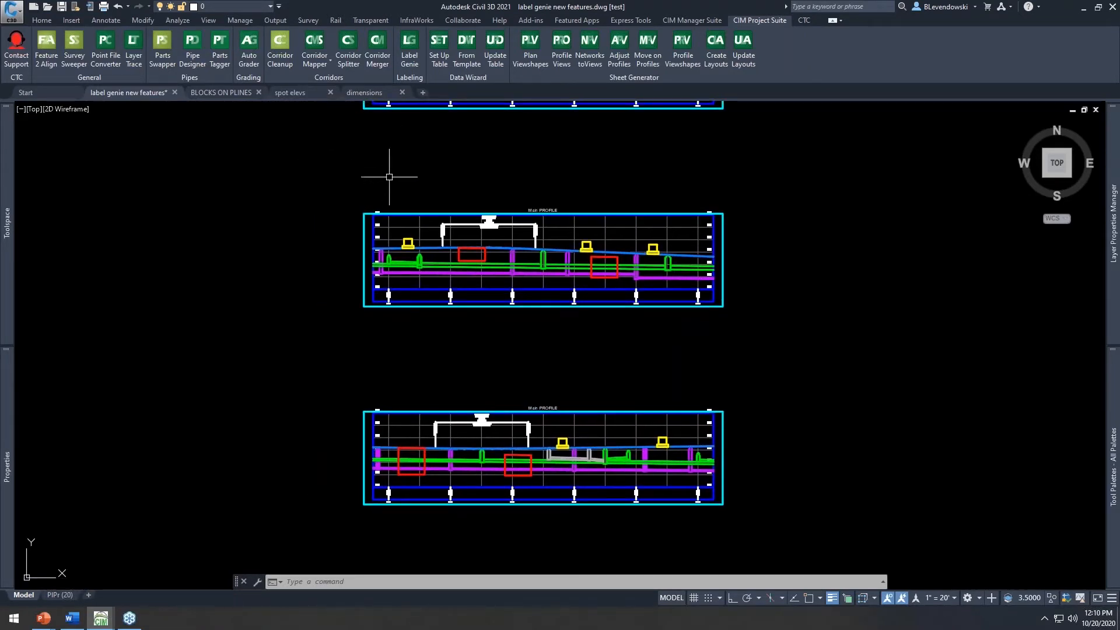
{"action": "mouse_move", "coordinate": [341, 163]}
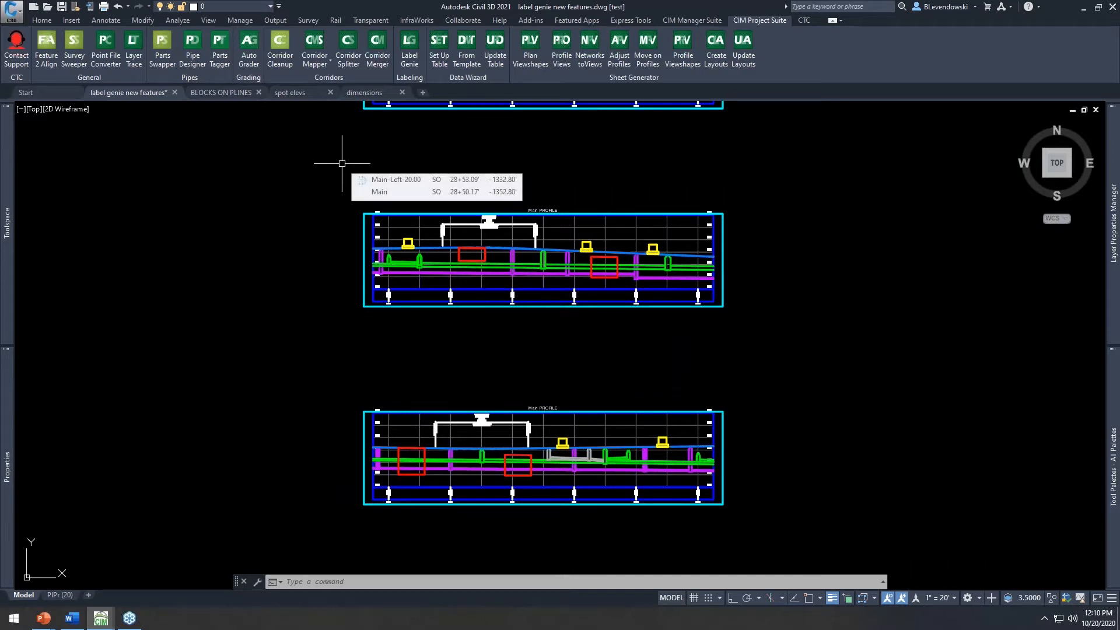
{"action": "scroll", "coordinate": [618, 265], "scroll_direction": "down", "scroll_amount": 6}
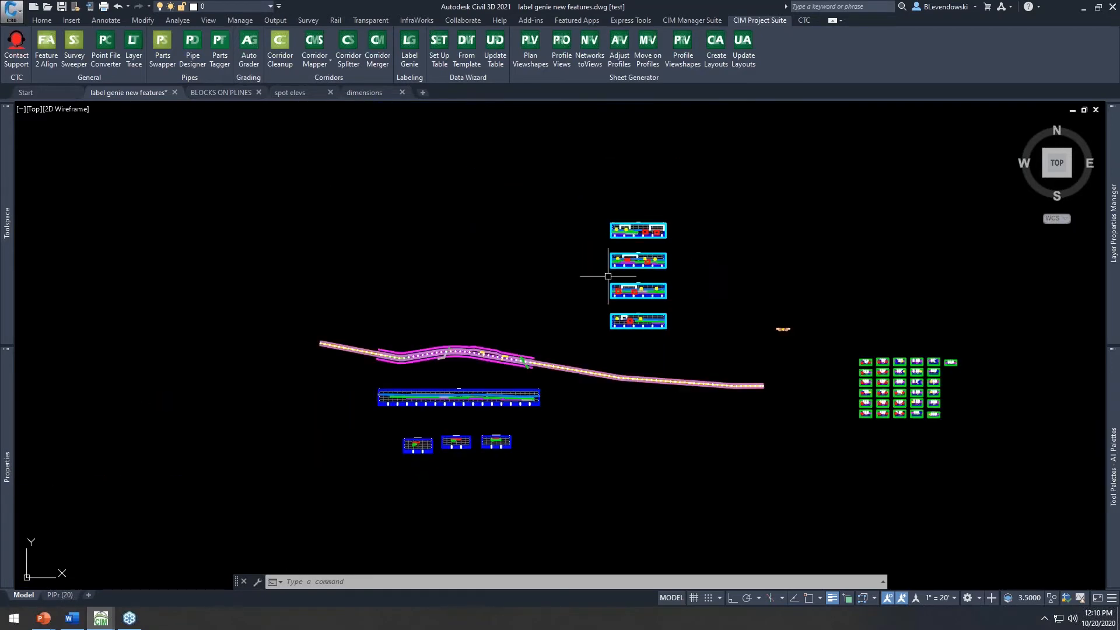
{"action": "middle_click_drag", "start_coordinate": [433, 347], "coordinate": [474, 331]}
{"action": "scroll", "coordinate": [481, 333], "scroll_direction": "up", "scroll_amount": 8}
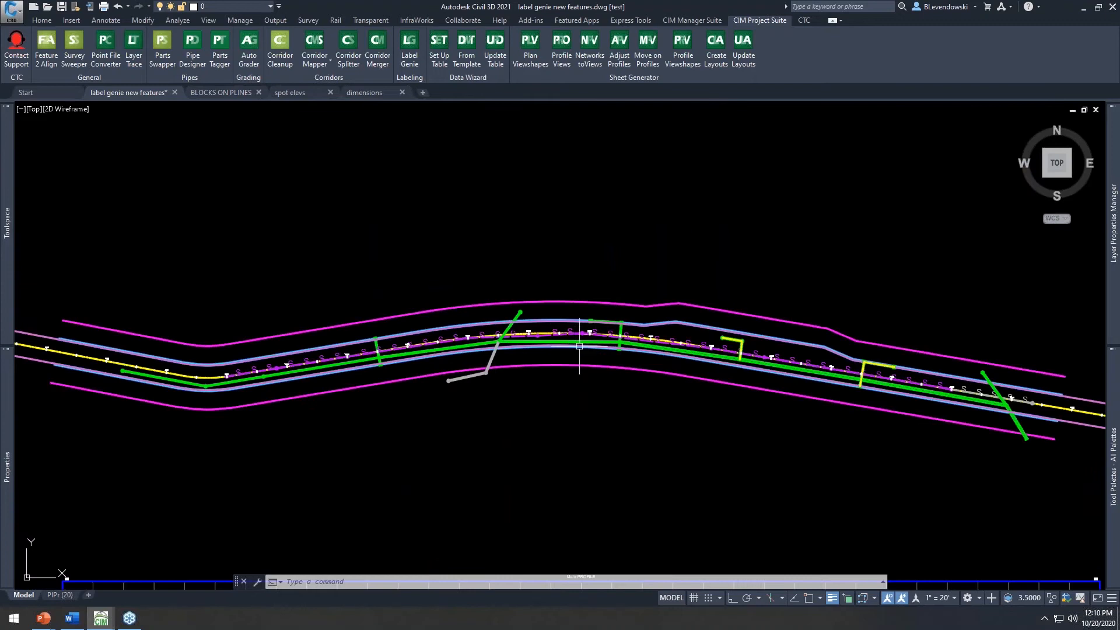
{"action": "middle_click_drag", "start_coordinate": [747, 223], "coordinate": [149, 437]}
{"action": "mouse_move", "coordinate": [570, 392]}
{"action": "middle_mouse_down"}
{"action": "mouse_move", "coordinate": [274, 327]}
{"action": "mouse_move", "coordinate": [169, 334]}
{"action": "middle_mouse_up"}
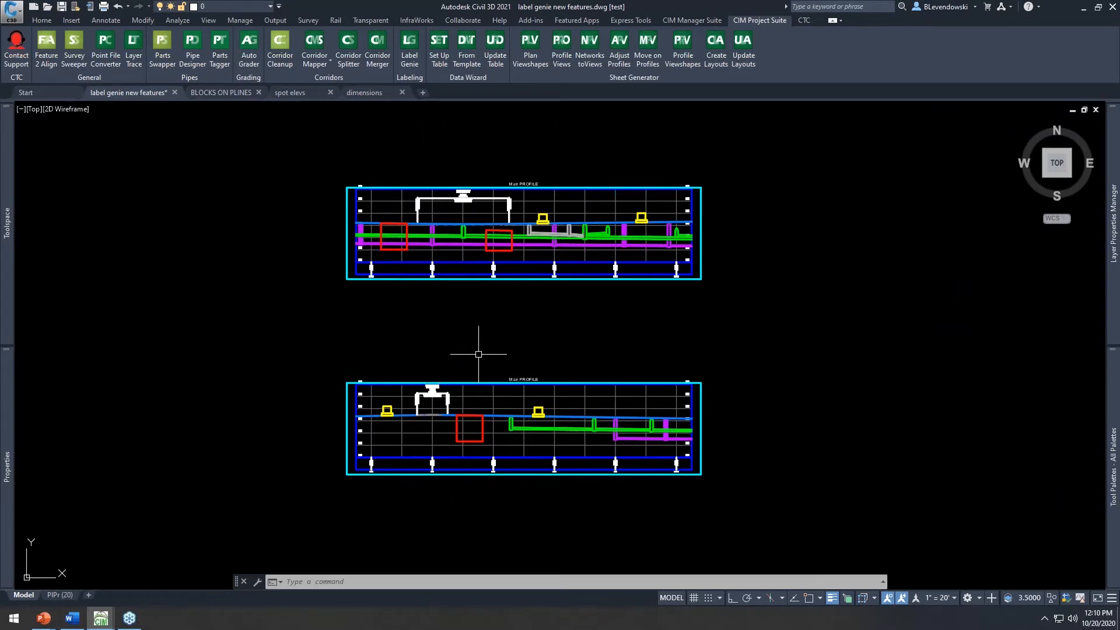
Step: Examine the crest curve label at station 6+00 in the lowest Main profile view
{"action": "scroll", "coordinate": [452, 408], "scroll_direction": "up", "scroll_amount": 5}
{"action": "middle_click_drag", "start_coordinate": [449, 400], "coordinate": [535, 331]}
{"action": "left_click", "coordinate": [480, 207]}
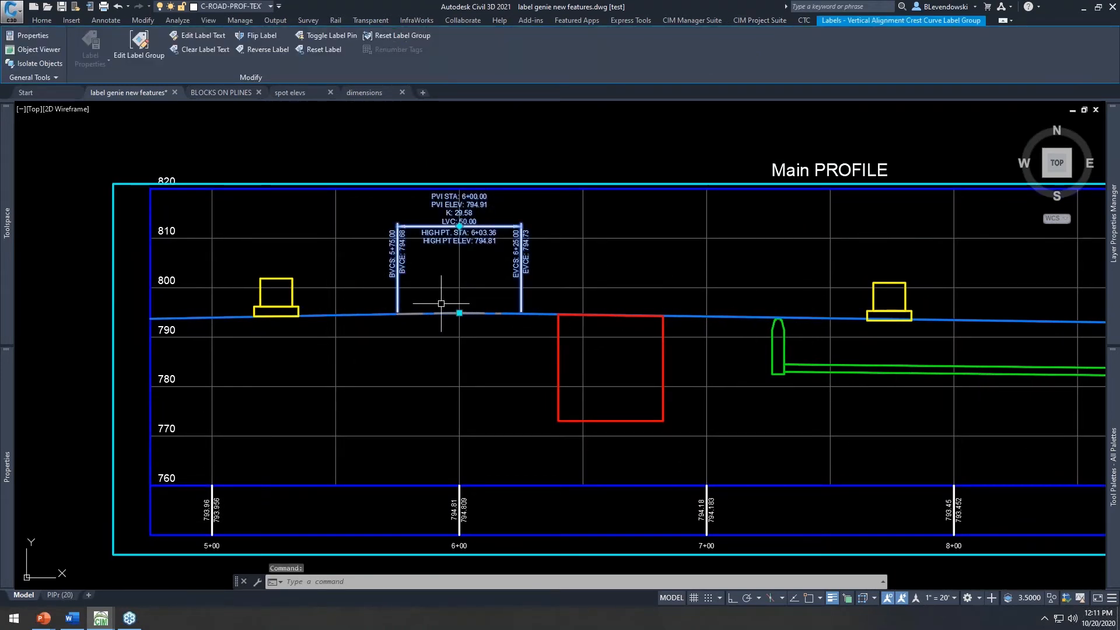
{"action": "middle_click_drag", "start_coordinate": [755, 323], "coordinate": [440, 323]}
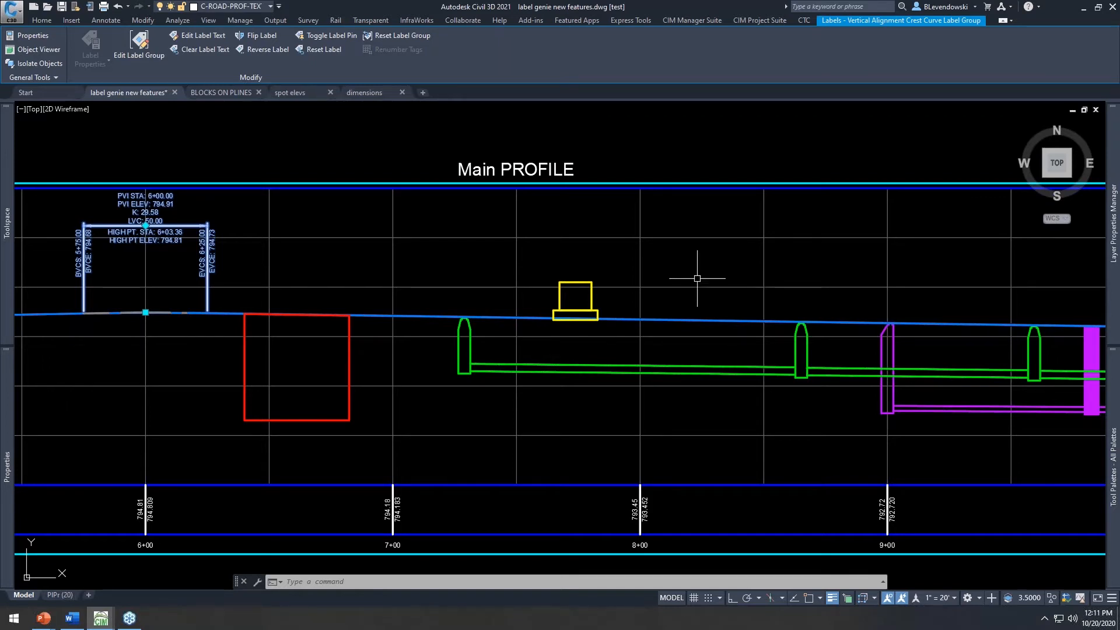
{"action": "key", "text": "Escape"}
{"action": "key", "text": "Escape"}
{"action": "key", "text": "Escape"}
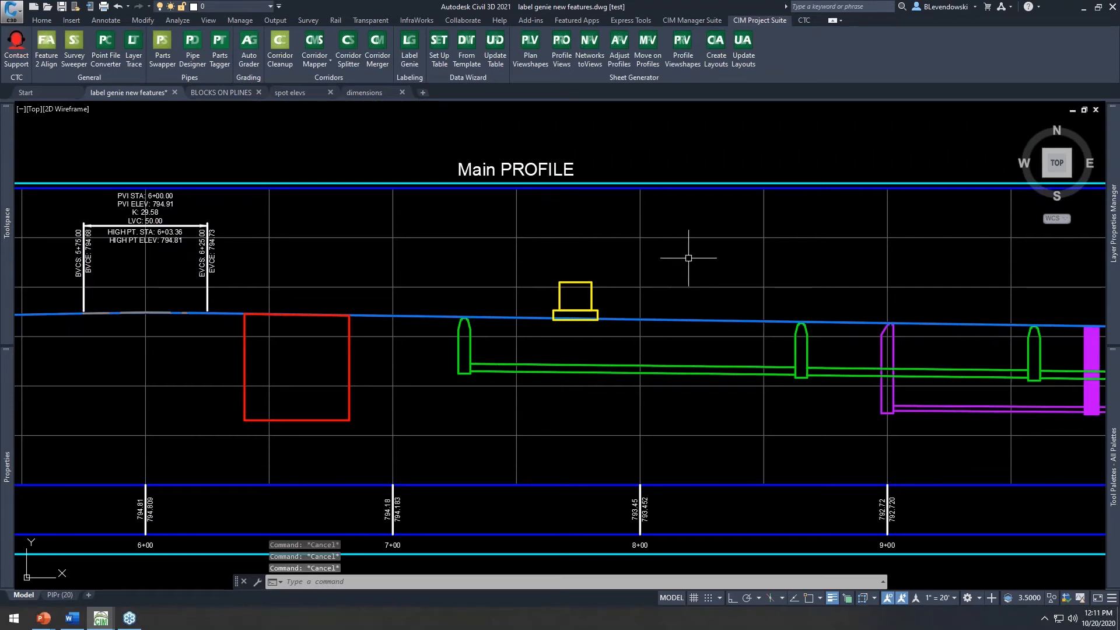
Step: Inspect the red vault outline and the yellow block along the lowest Main profile
{"action": "scroll", "coordinate": [752, 294], "scroll_direction": "down", "scroll_amount": 2}
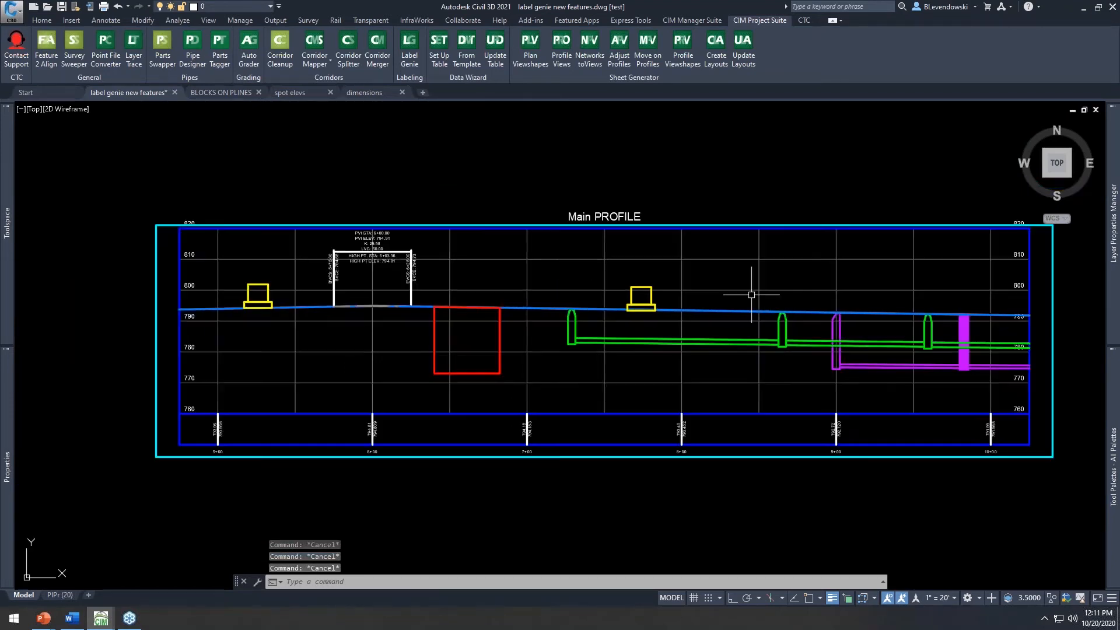
{"action": "middle_click_drag", "start_coordinate": [718, 293], "coordinate": [693, 302]}
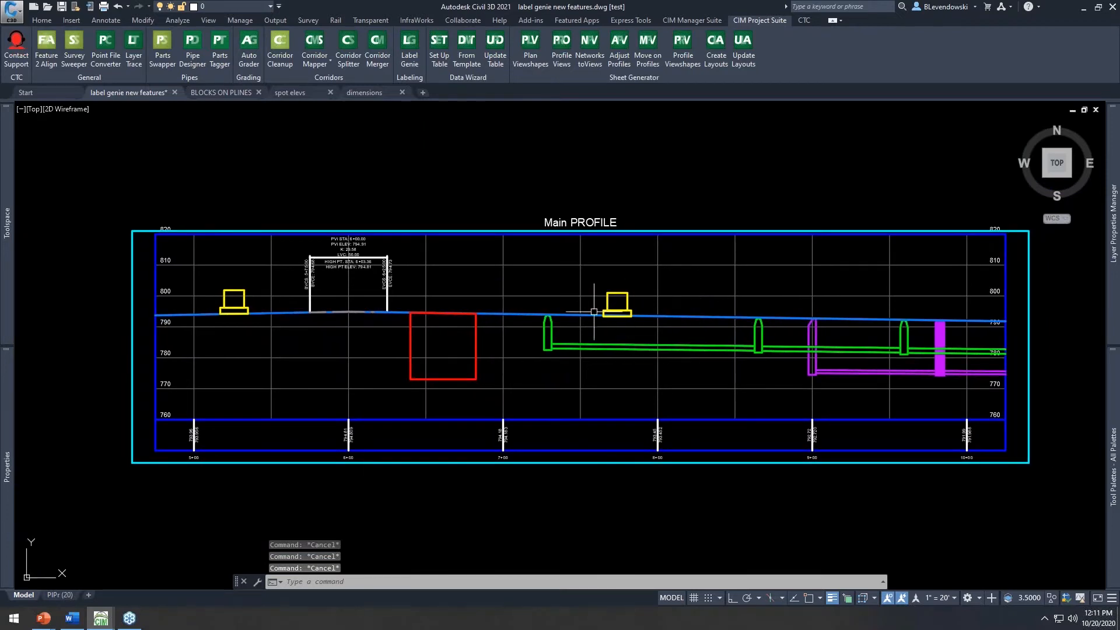
{"action": "left_click", "coordinate": [475, 342]}
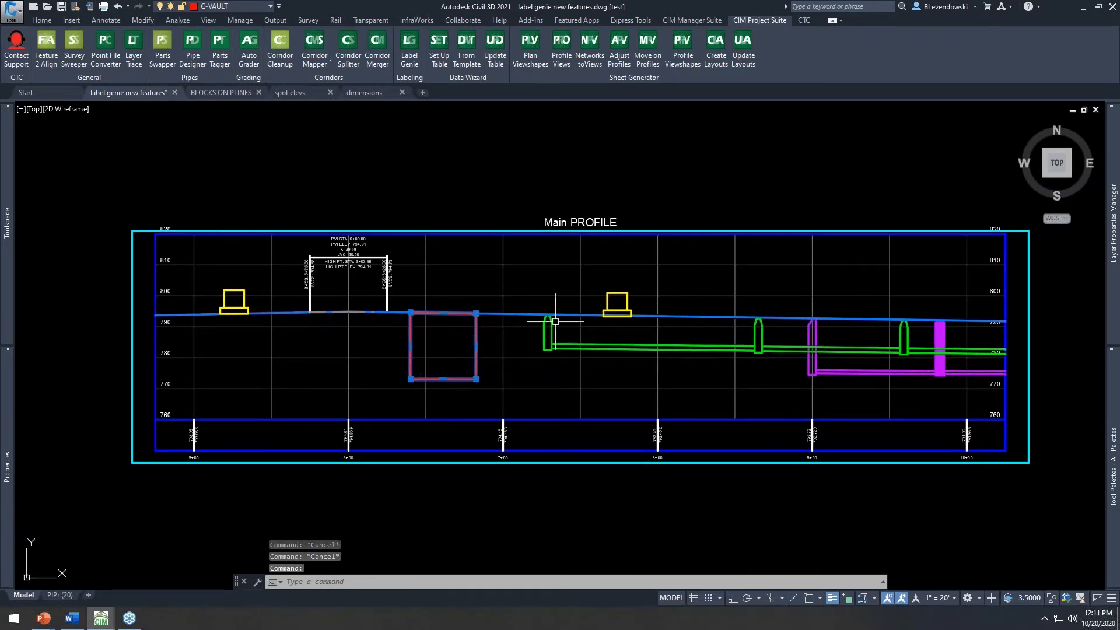
{"action": "middle_click_drag", "start_coordinate": [632, 285], "coordinate": [576, 287]}
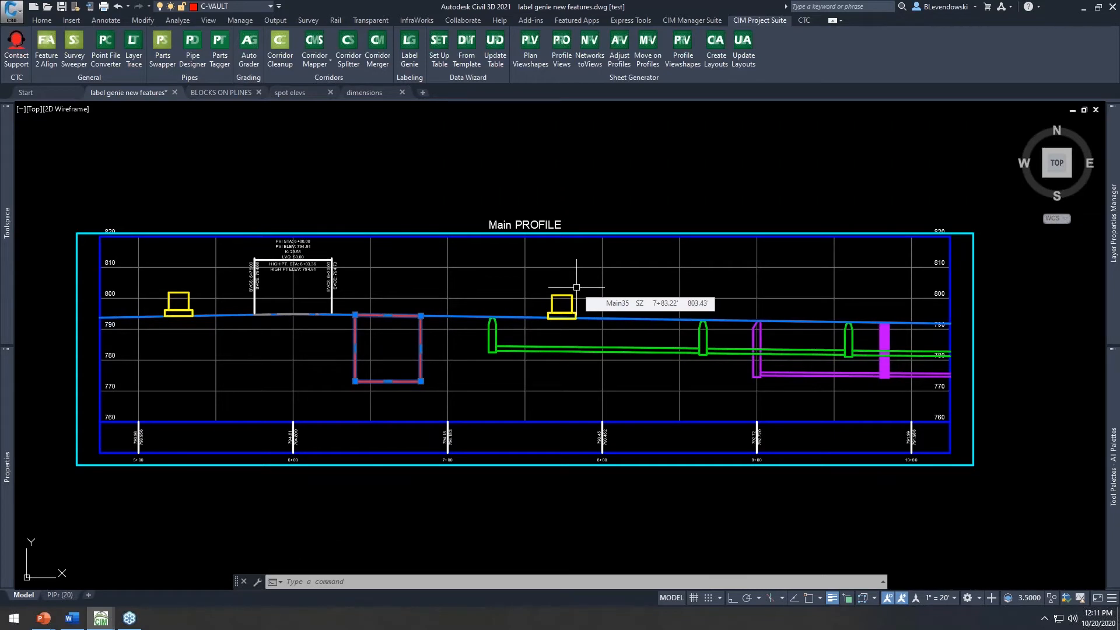
{"action": "key", "text": "Escape"}
{"action": "key", "text": "Escape"}
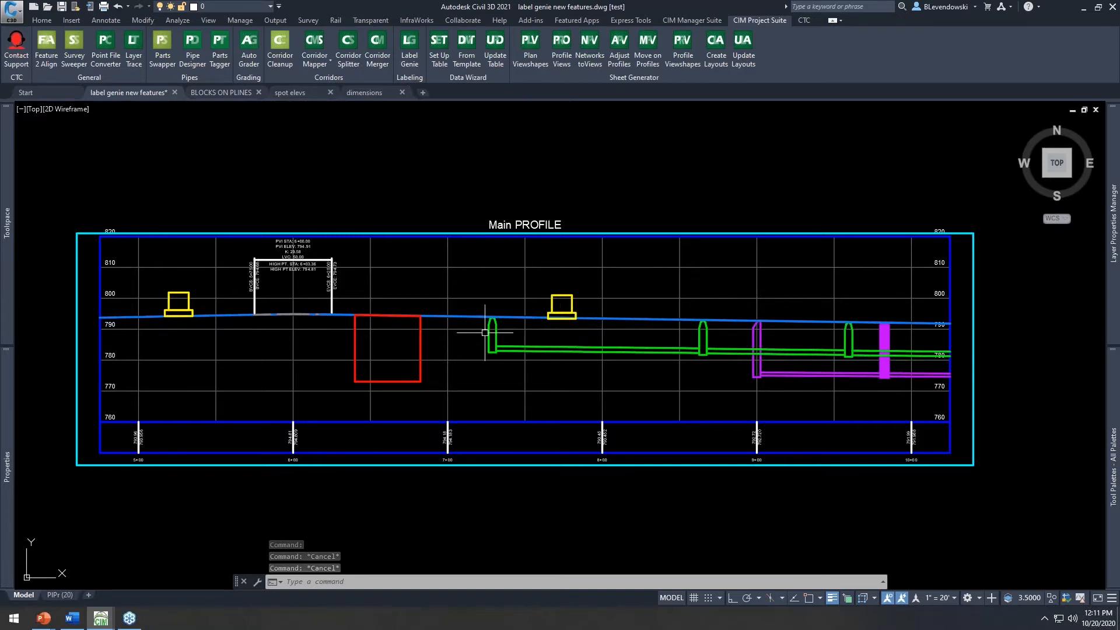
{"action": "key", "text": "Escape"}
{"action": "middle_click_drag", "start_coordinate": [462, 341], "coordinate": [491, 313]}
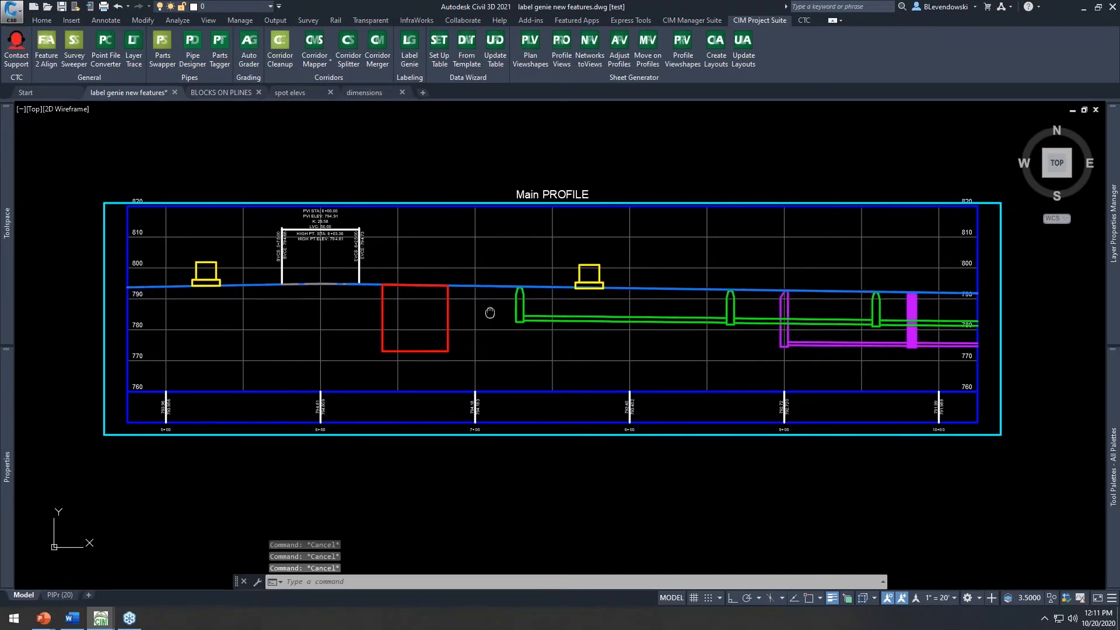
{"action": "left_click", "coordinate": [218, 274]}
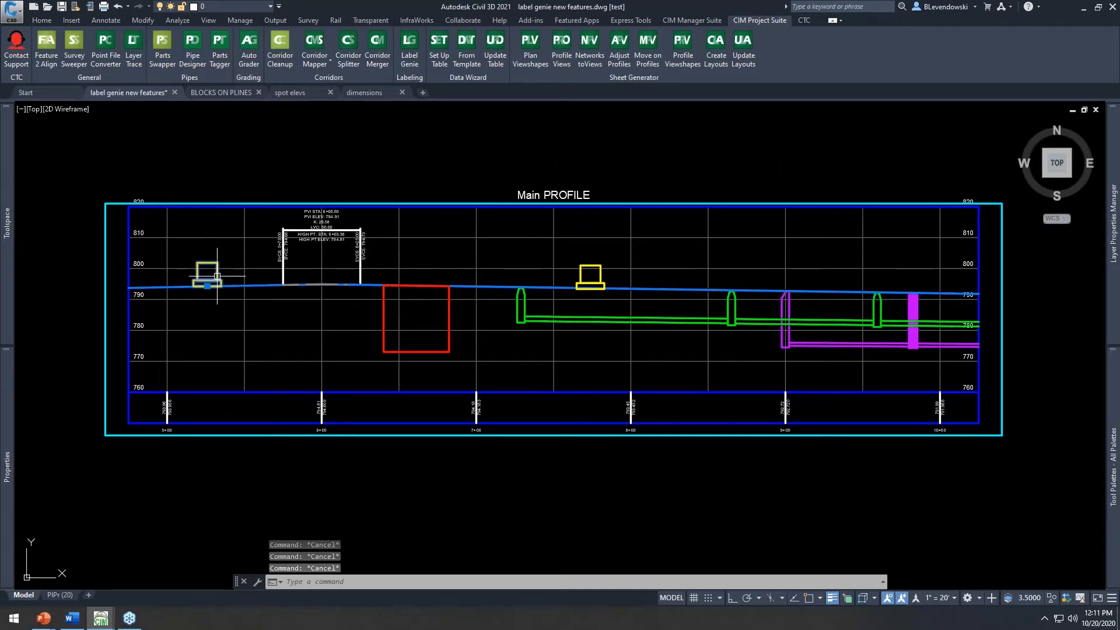
{"action": "key", "text": "Escape"}
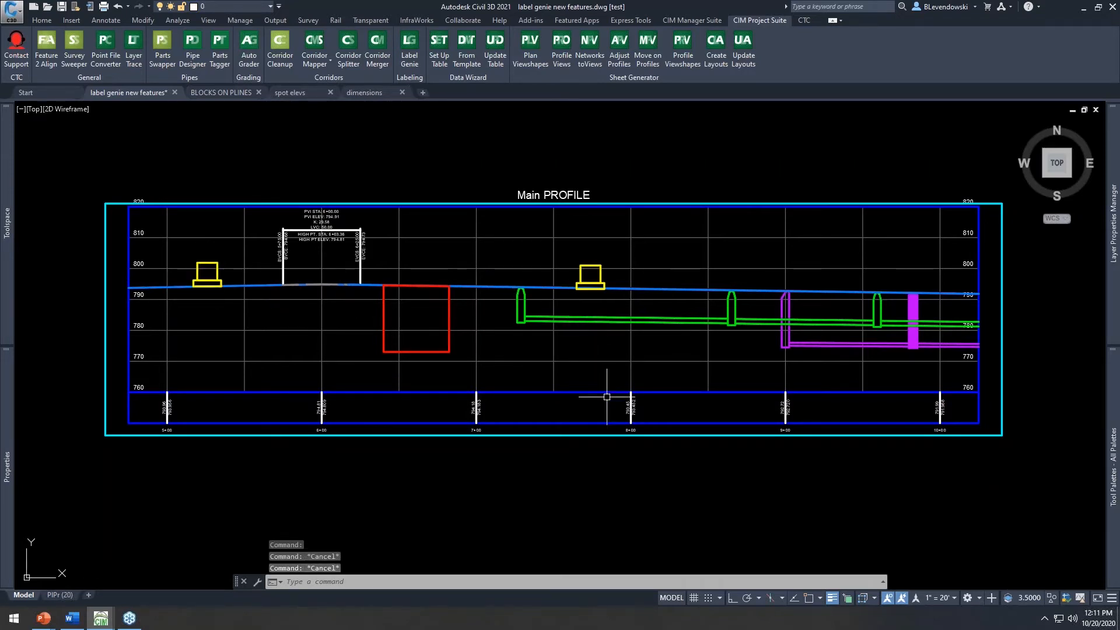
Step: Review the vaults, blocks and pipes in the other Main profile views of the stack
{"action": "scroll", "coordinate": [602, 296], "scroll_direction": "down", "scroll_amount": 4}
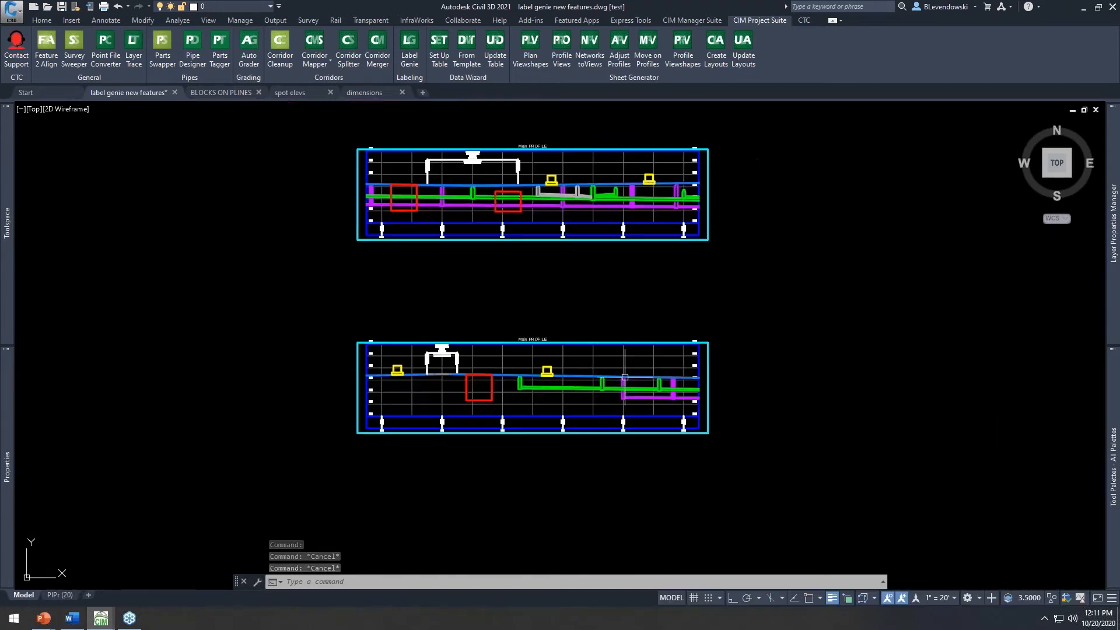
{"action": "middle_click_drag", "start_coordinate": [603, 295], "coordinate": [575, 380]}
{"action": "scroll", "coordinate": [502, 285], "scroll_direction": "up", "scroll_amount": 2}
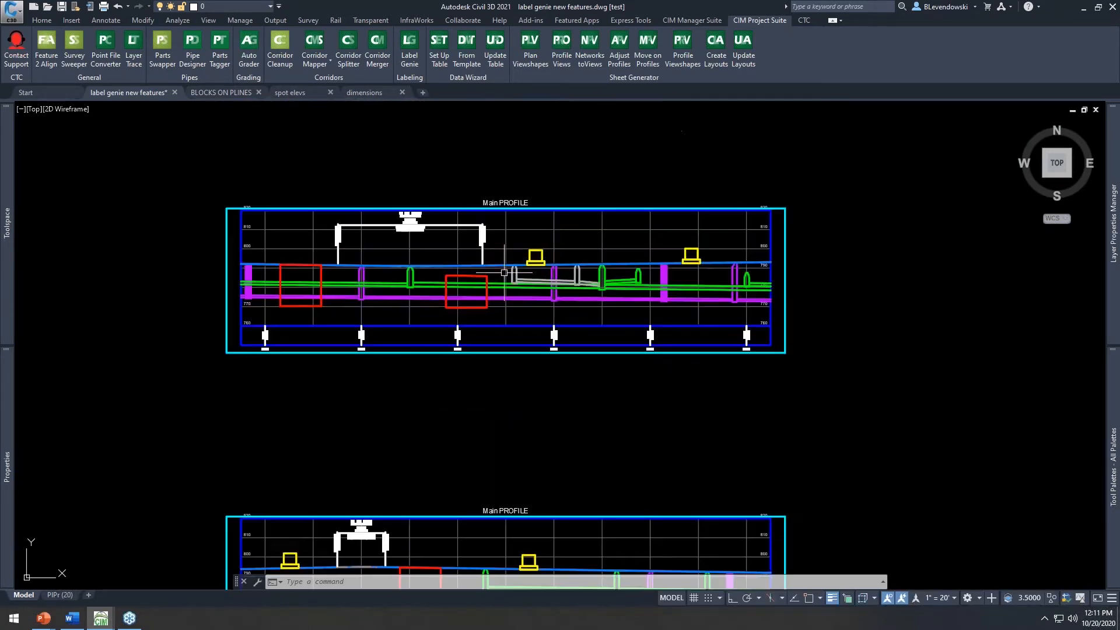
{"action": "mouse_move", "coordinate": [578, 445]}
{"action": "middle_mouse_down"}
{"action": "mouse_move", "coordinate": [630, 268]}
{"action": "mouse_move", "coordinate": [640, 405]}
{"action": "mouse_move", "coordinate": [672, 332]}
{"action": "middle_mouse_up"}
{"action": "middle_click_drag", "start_coordinate": [647, 223], "coordinate": [638, 356]}
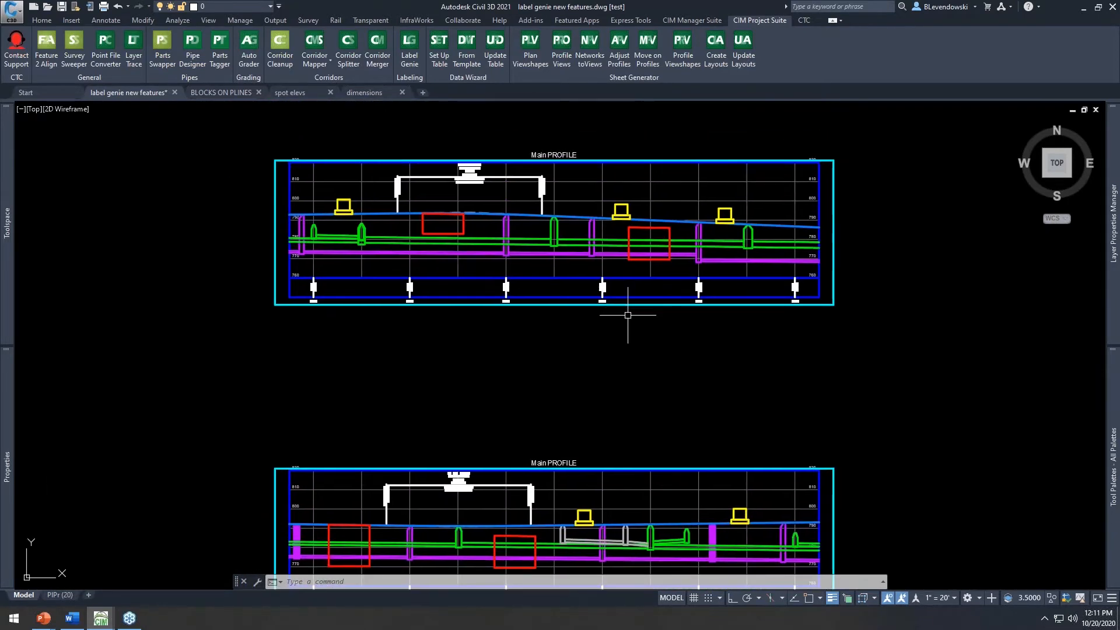
{"action": "scroll", "coordinate": [589, 393], "scroll_direction": "down", "scroll_amount": 6}
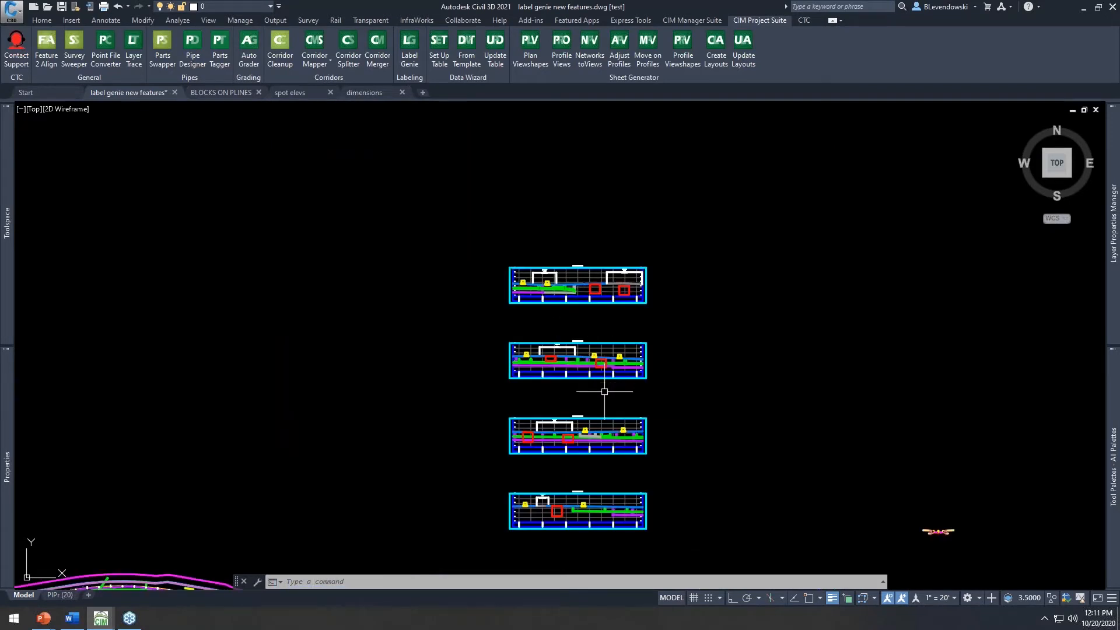
{"action": "scroll", "coordinate": [604, 391], "scroll_direction": "up", "scroll_amount": 4}
{"action": "middle_click_drag", "start_coordinate": [605, 391], "coordinate": [645, 233]}
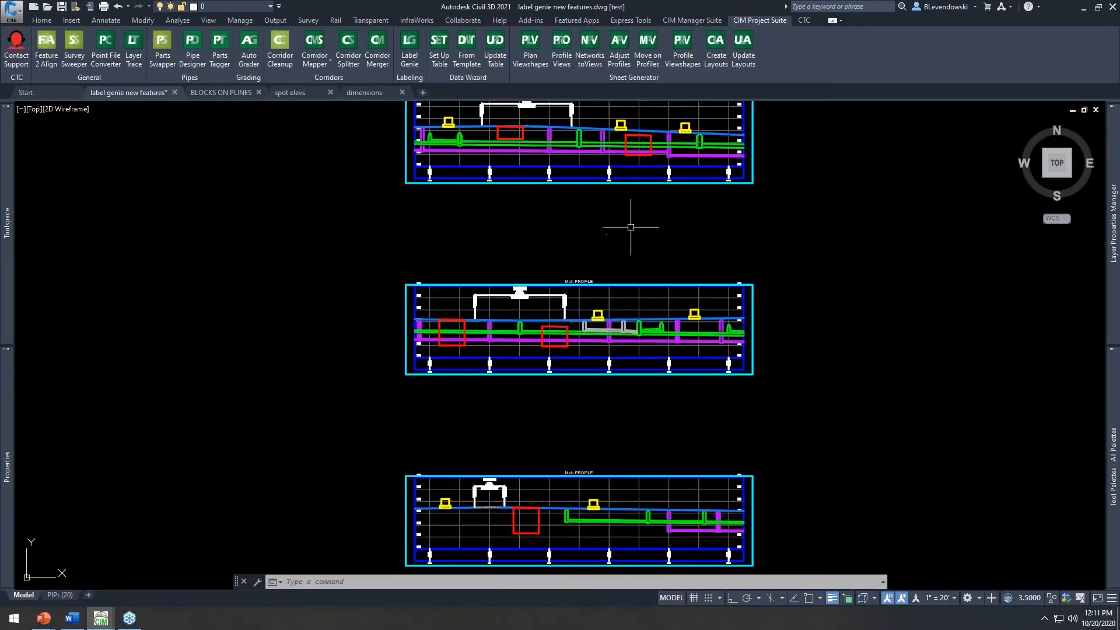
Step: Start Label Genie and set the label type to Multiline Text and the view type to Profile
{"action": "middle_click_drag", "start_coordinate": [559, 221], "coordinate": [747, 286]}
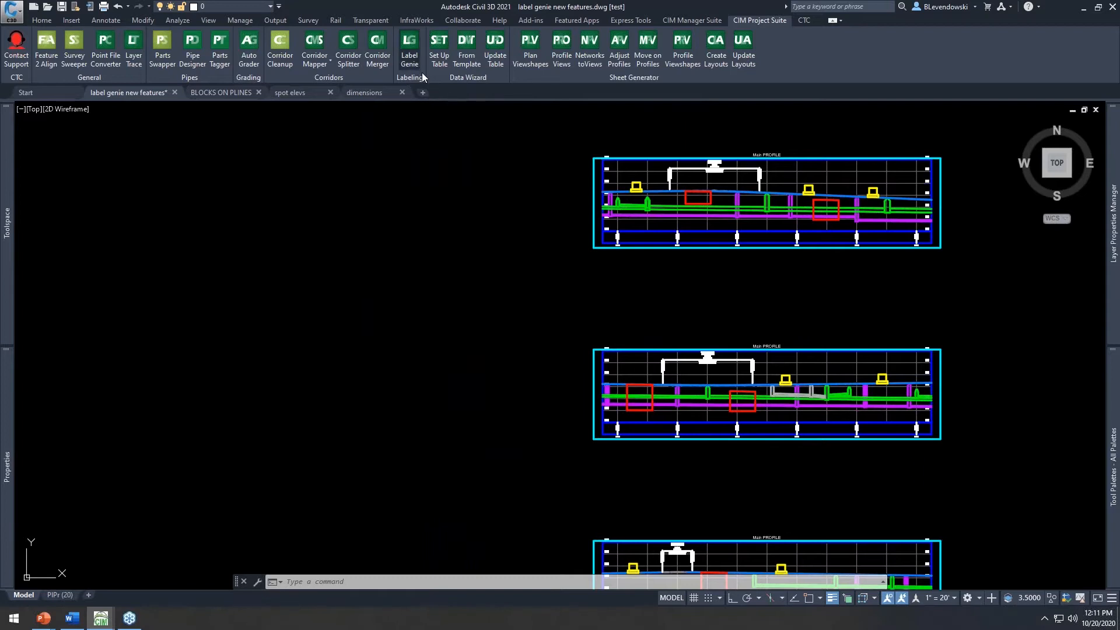
{"action": "left_click", "coordinate": [410, 47]}
{"action": "left_click_drag", "start_coordinate": [261, 39], "coordinate": [378, 120]}
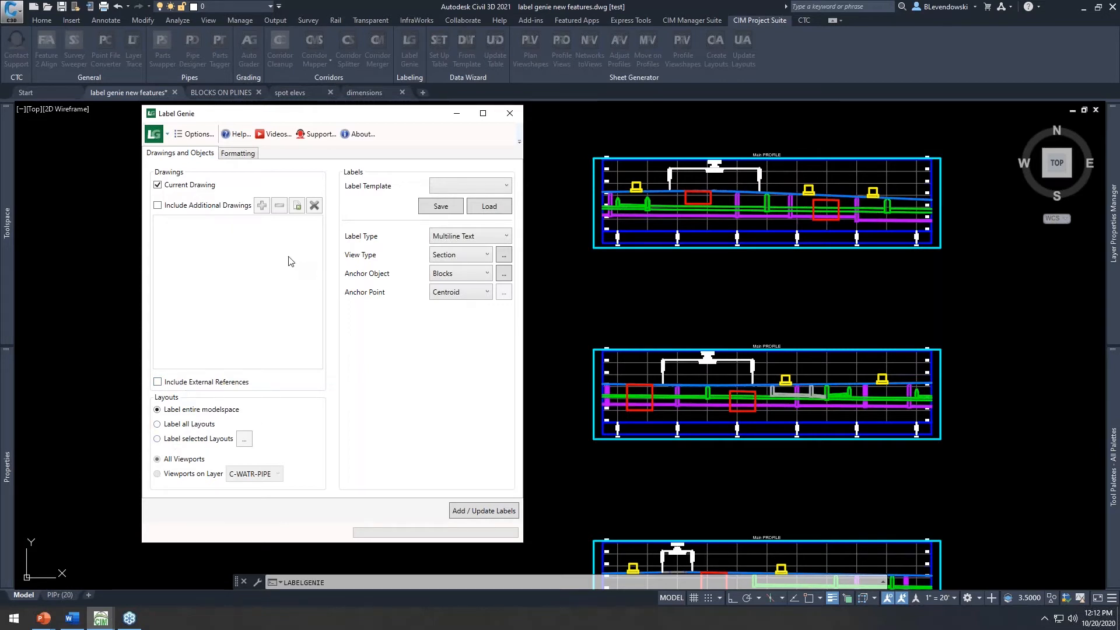
{"action": "left_click", "coordinate": [470, 240]}
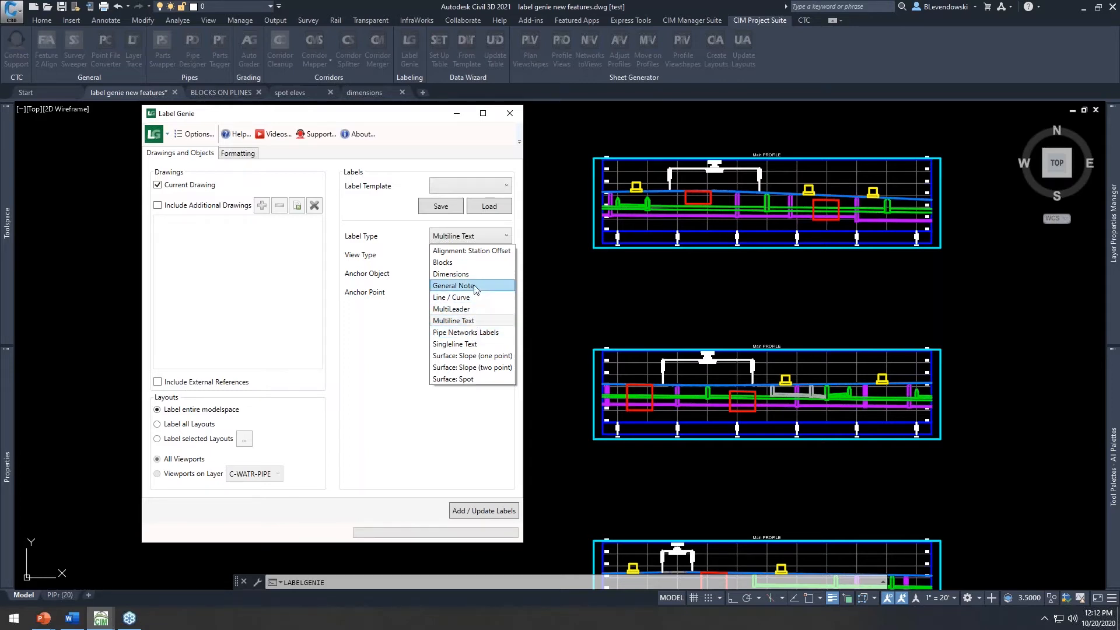
{"action": "left_click", "coordinate": [479, 325]}
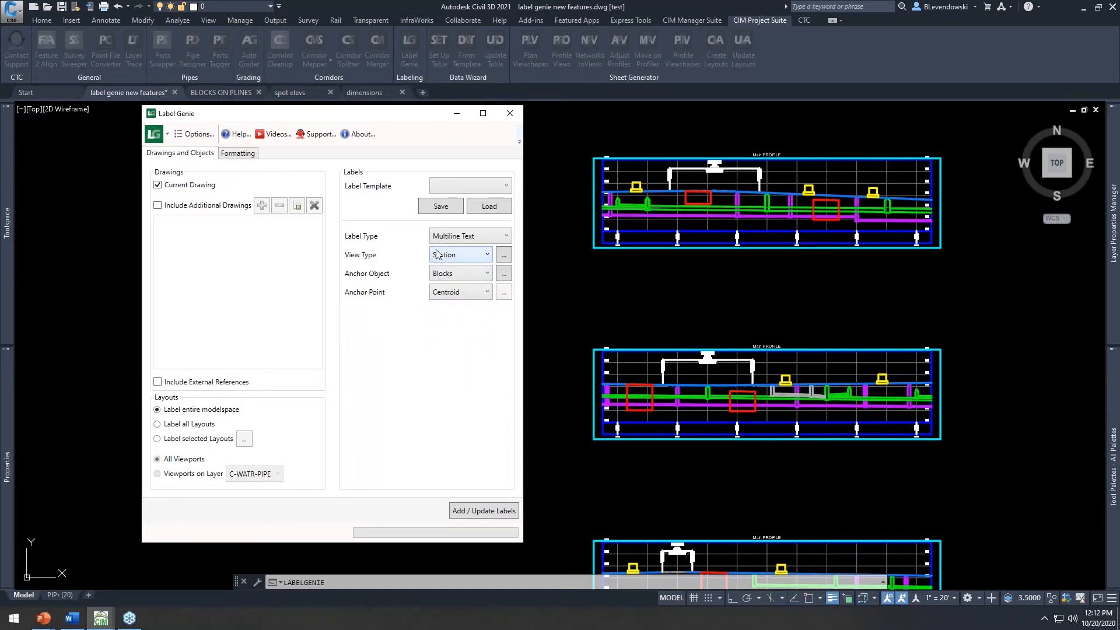
{"action": "left_click", "coordinate": [467, 255]}
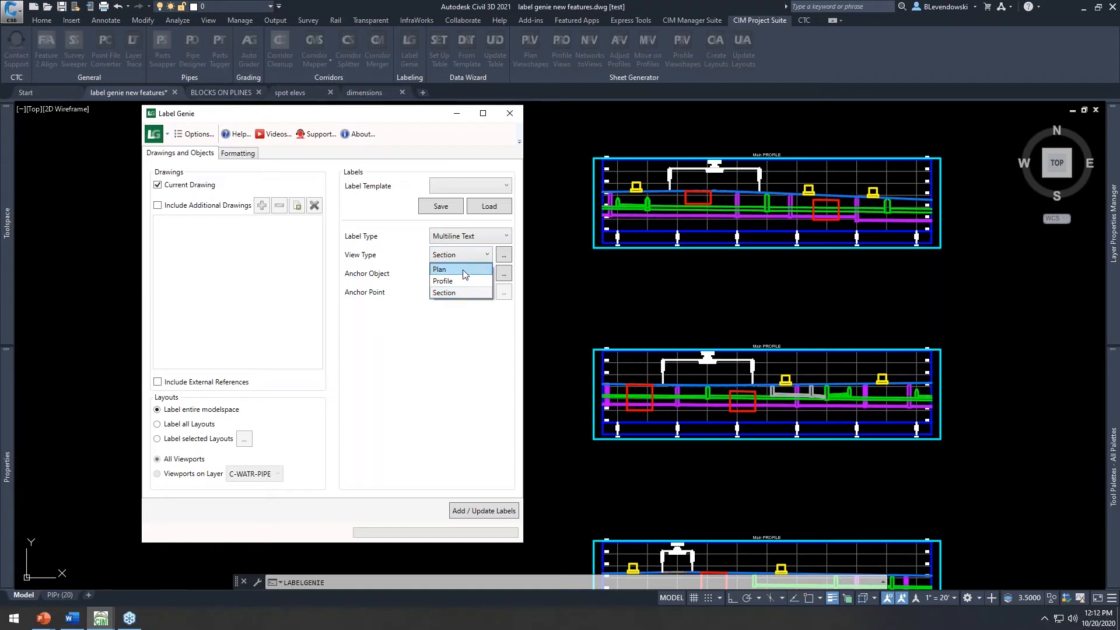
{"action": "left_click", "coordinate": [371, 259]}
{"action": "left_click", "coordinate": [480, 261]}
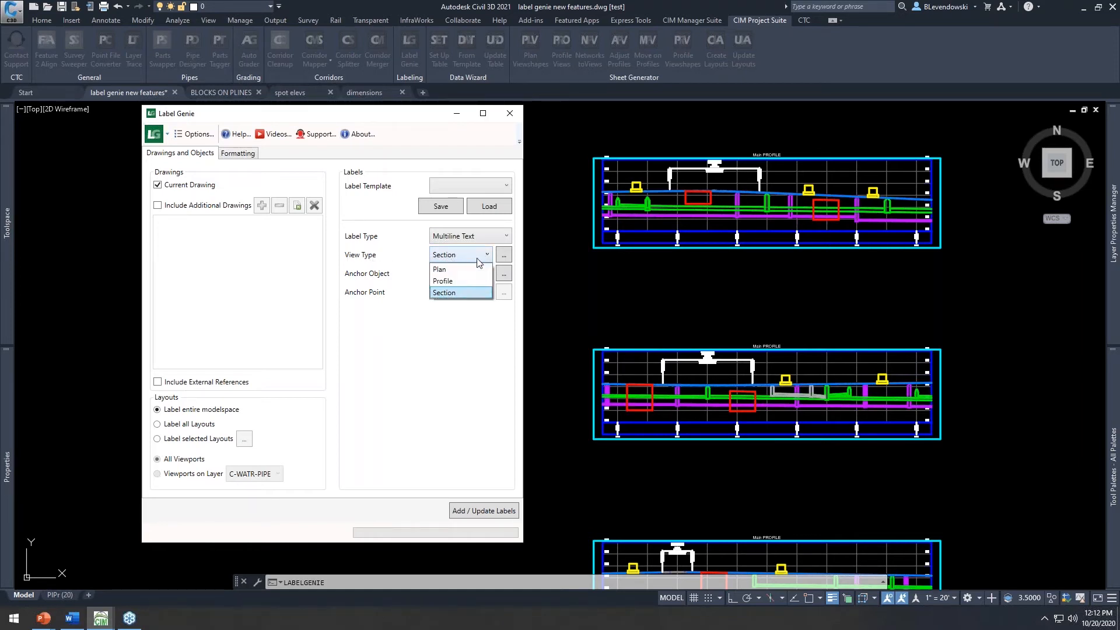
{"action": "left_click", "coordinate": [456, 281]}
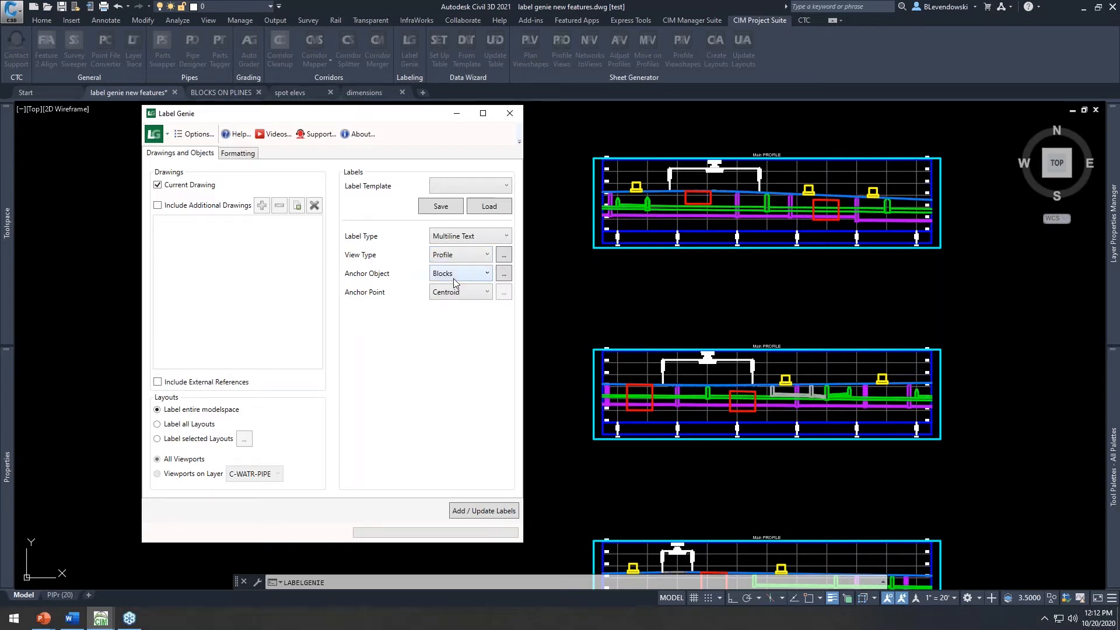
Step: Replace the view filter's included layer with C-ROAD-PROF-VIEW by picking a profile view, and check the filter's matches
{"action": "left_click", "coordinate": [505, 257]}
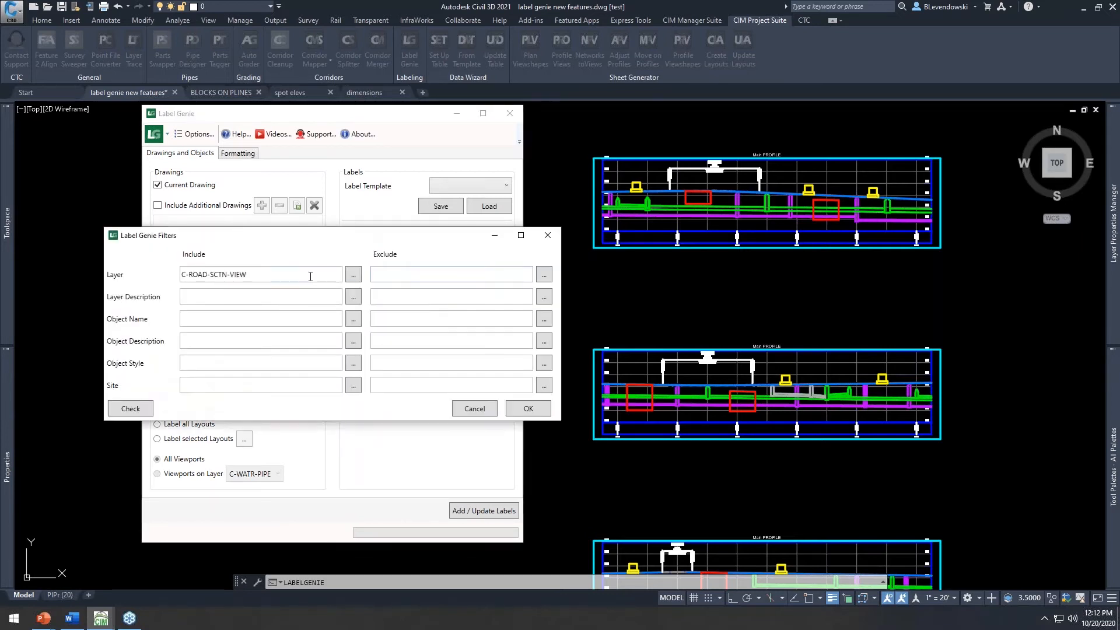
{"action": "double_click", "coordinate": [311, 276]}
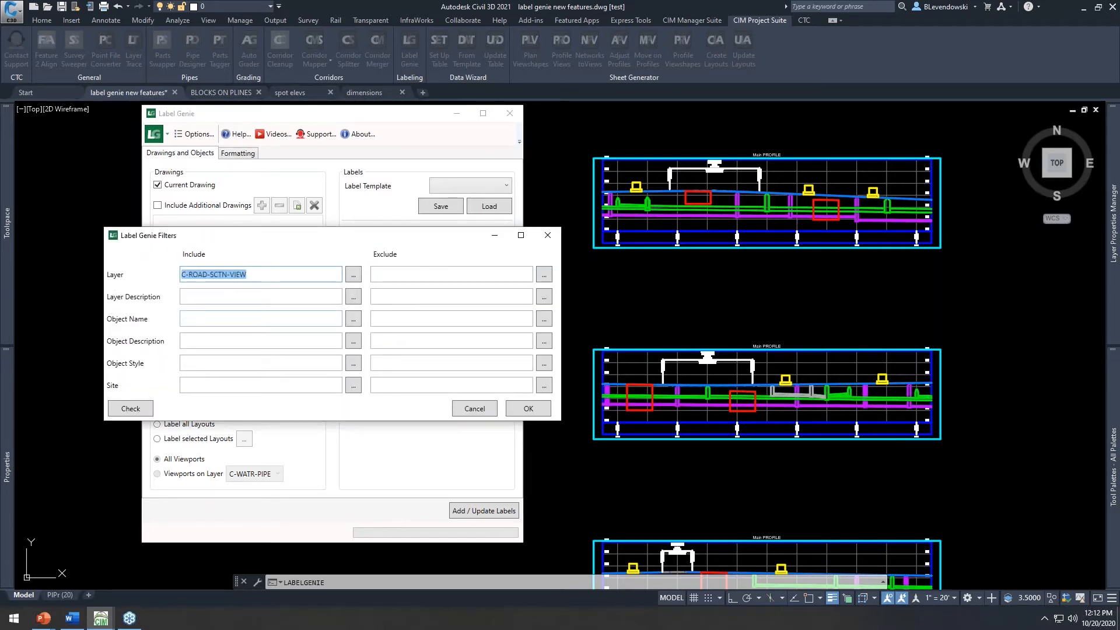
{"action": "key", "text": "BackSpace"}
{"action": "left_click", "coordinate": [353, 274]}
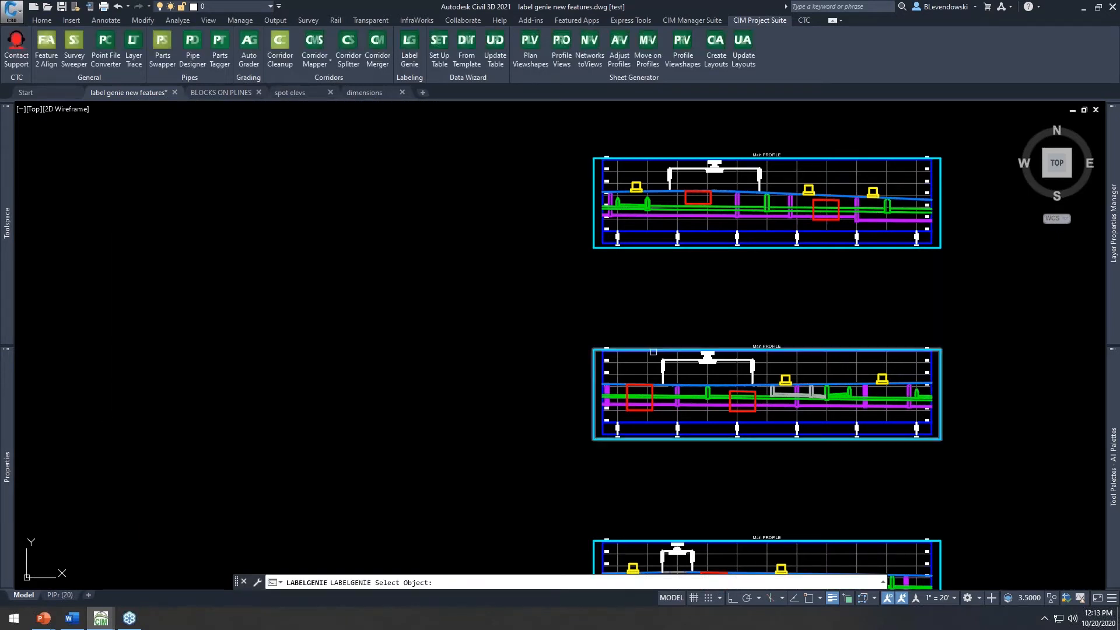
{"action": "left_click", "coordinate": [646, 362]}
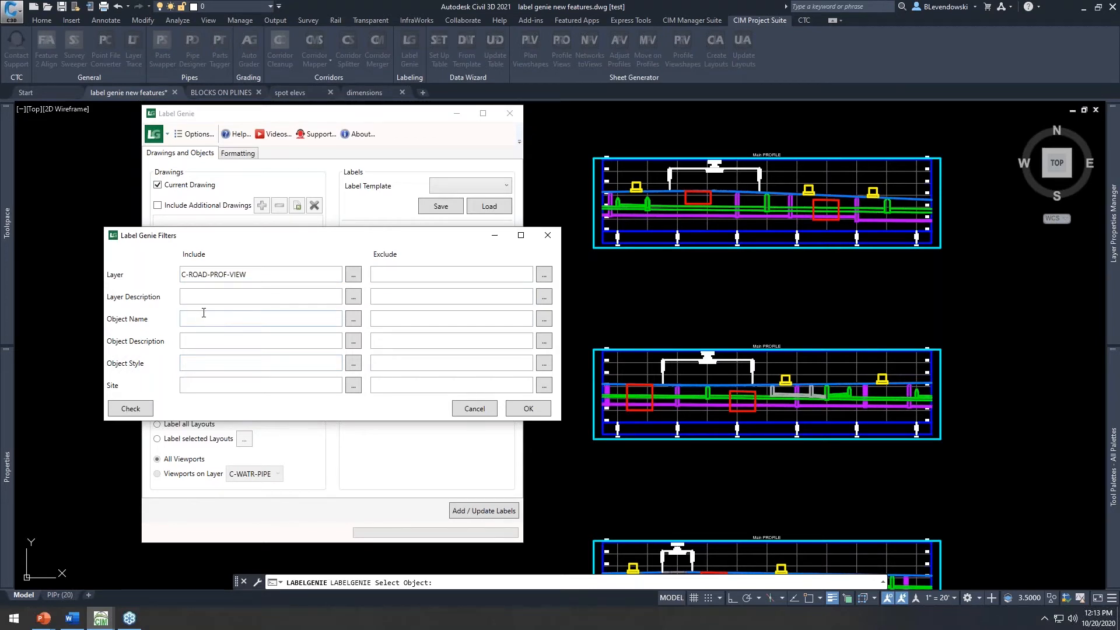
{"action": "left_click", "coordinate": [140, 410]}
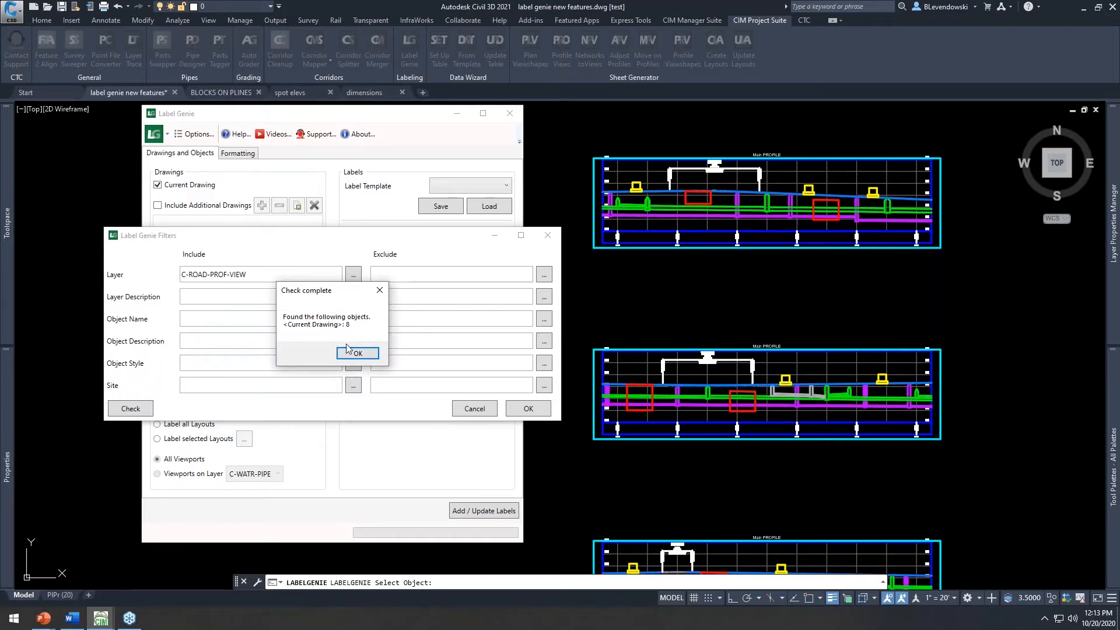
{"action": "left_click", "coordinate": [354, 354]}
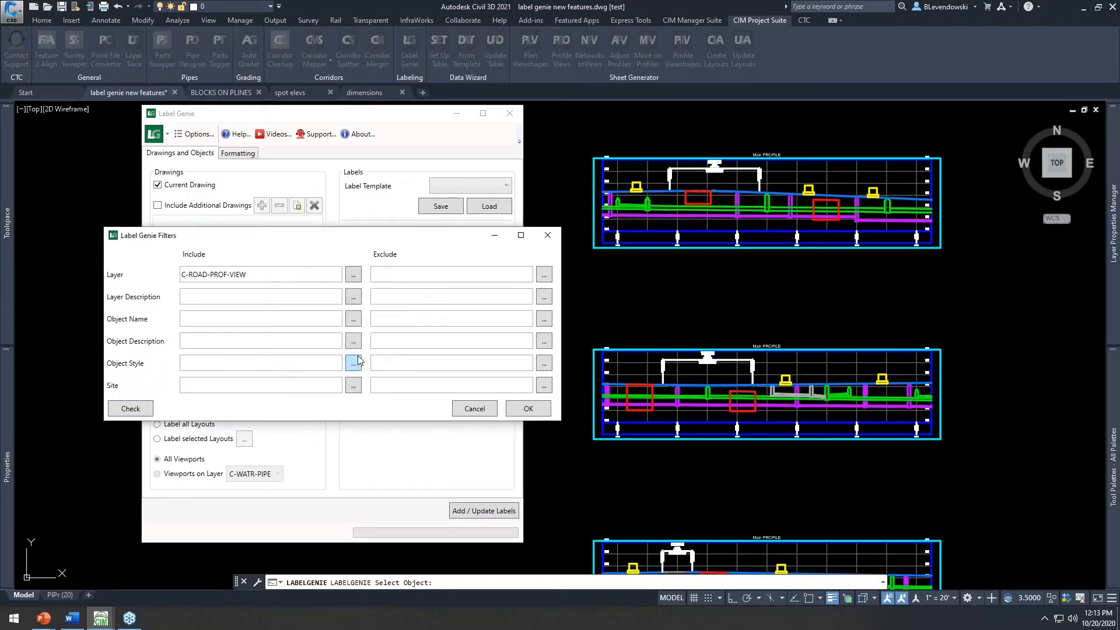
{"action": "left_click", "coordinate": [529, 409]}
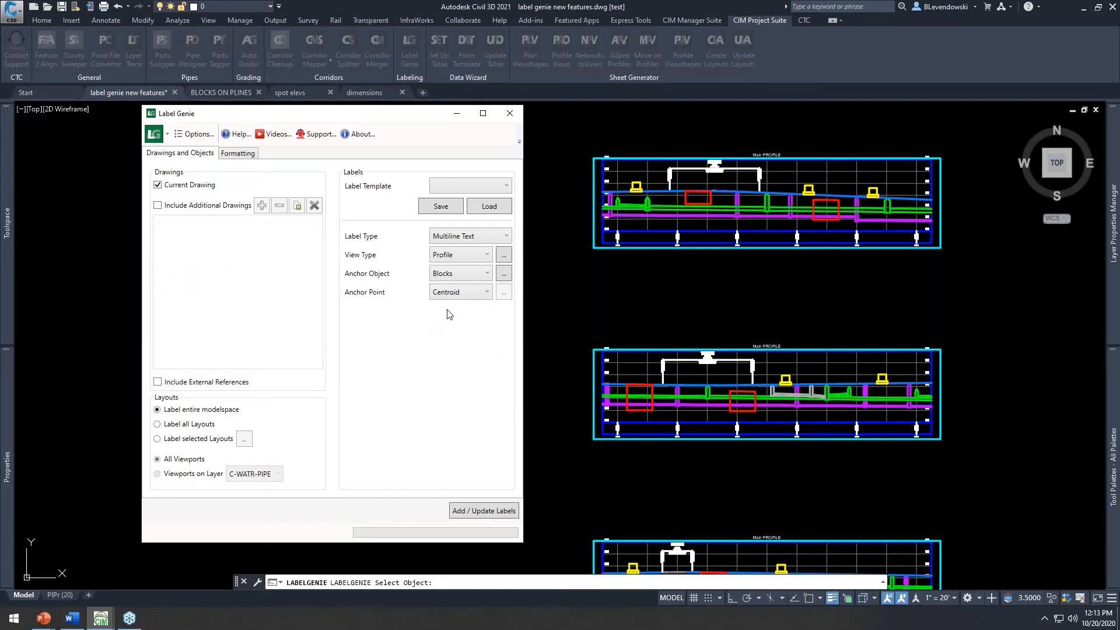
Step: Compare the anchor objects offered for the Multiline Text, Surface: Spot and Pipe Networks Labels label types
{"action": "left_click", "coordinate": [482, 280]}
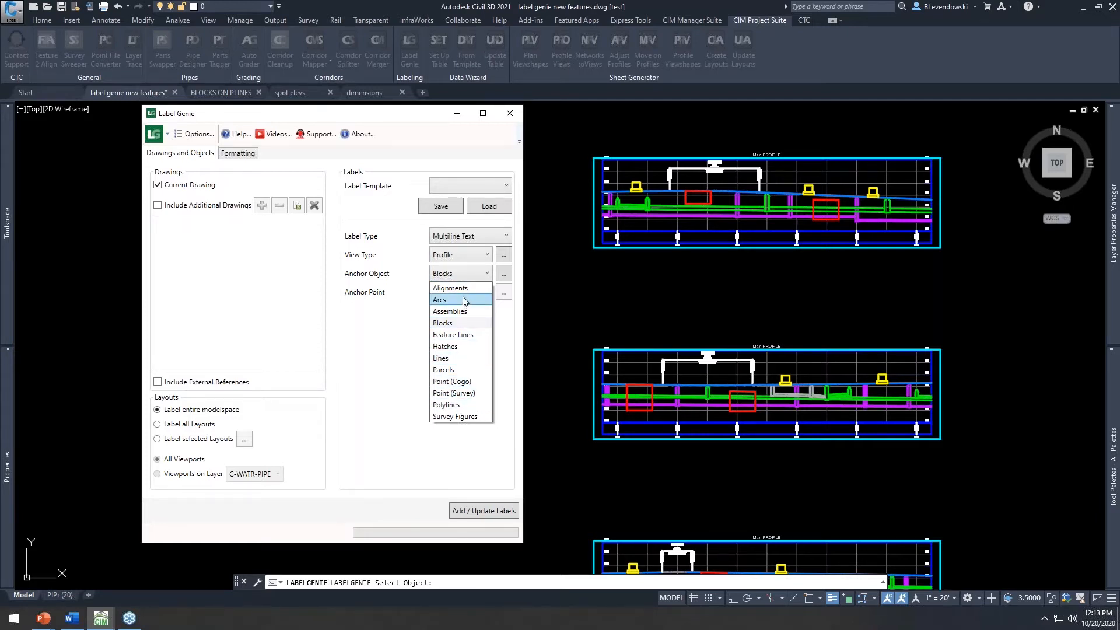
{"action": "left_click", "coordinate": [467, 236]}
{"action": "left_click", "coordinate": [467, 236]}
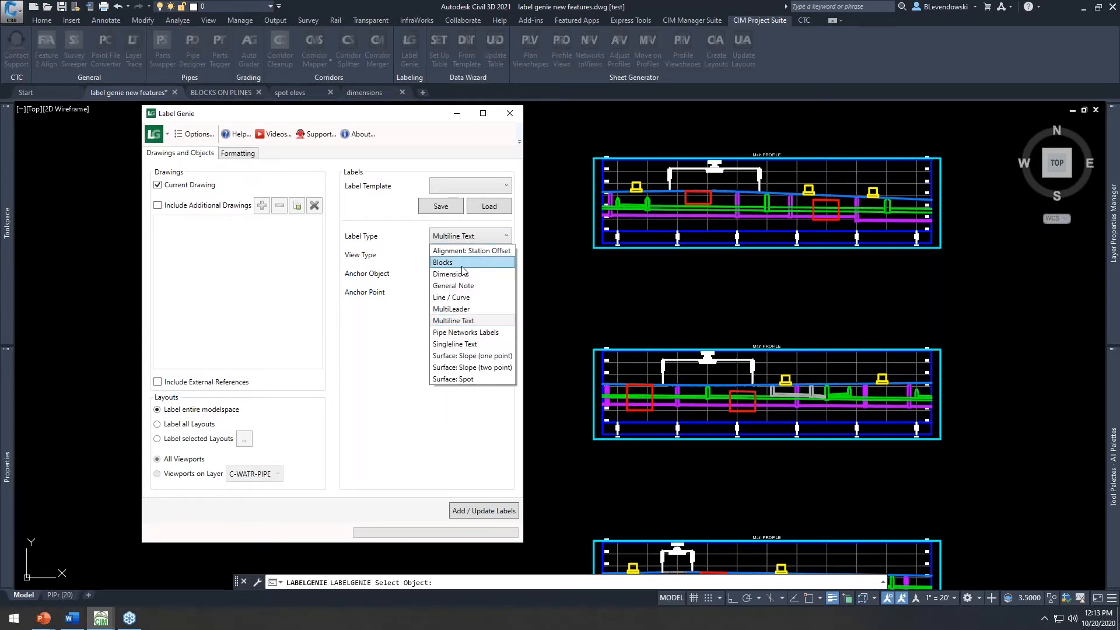
{"action": "left_click", "coordinate": [472, 379]}
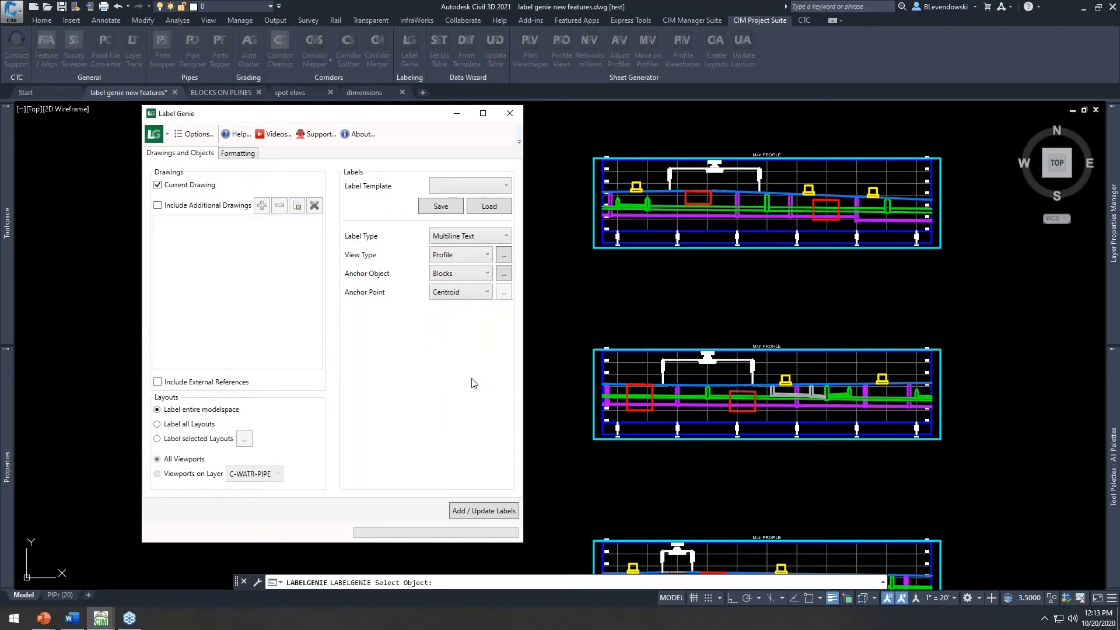
{"action": "left_click", "coordinate": [470, 278]}
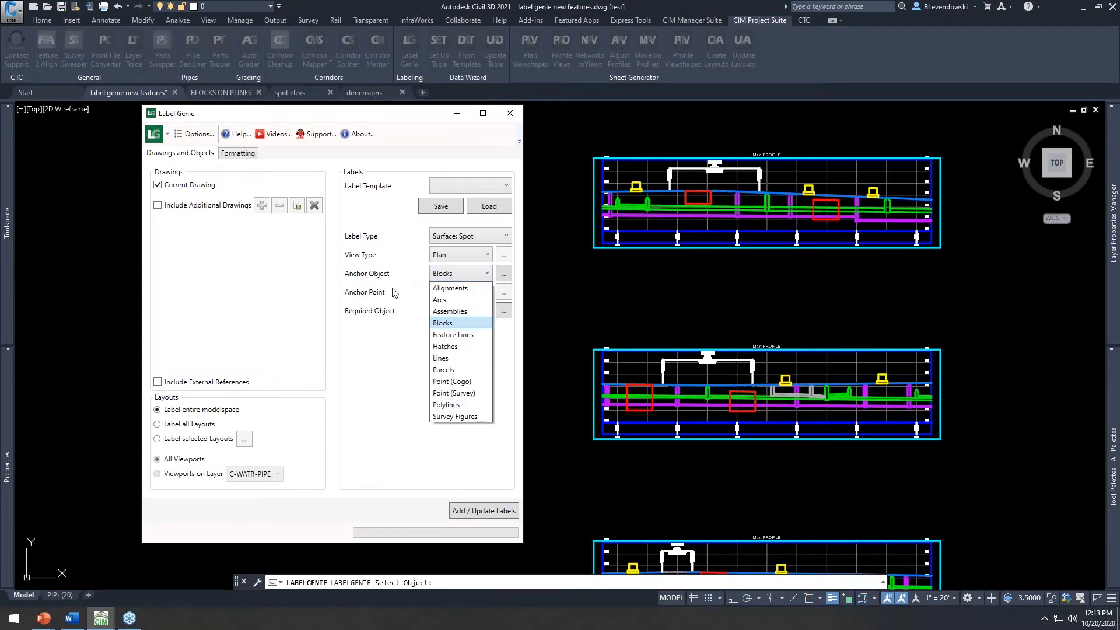
{"action": "left_click", "coordinate": [465, 250]}
{"action": "left_click", "coordinate": [475, 236]}
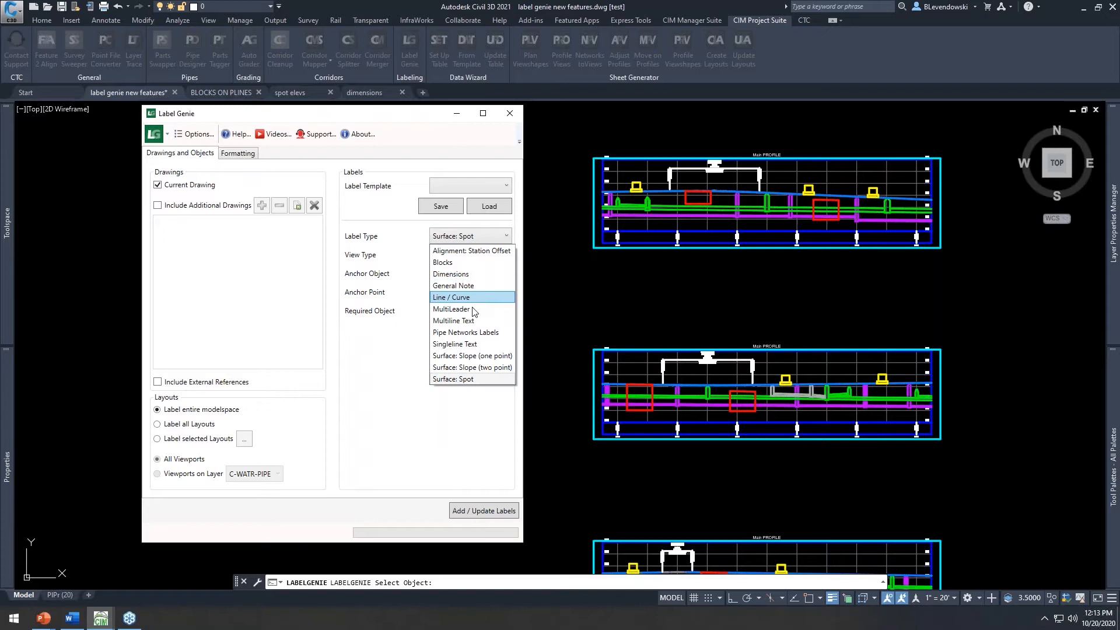
{"action": "left_click", "coordinate": [467, 333]}
{"action": "left_click", "coordinate": [472, 272]}
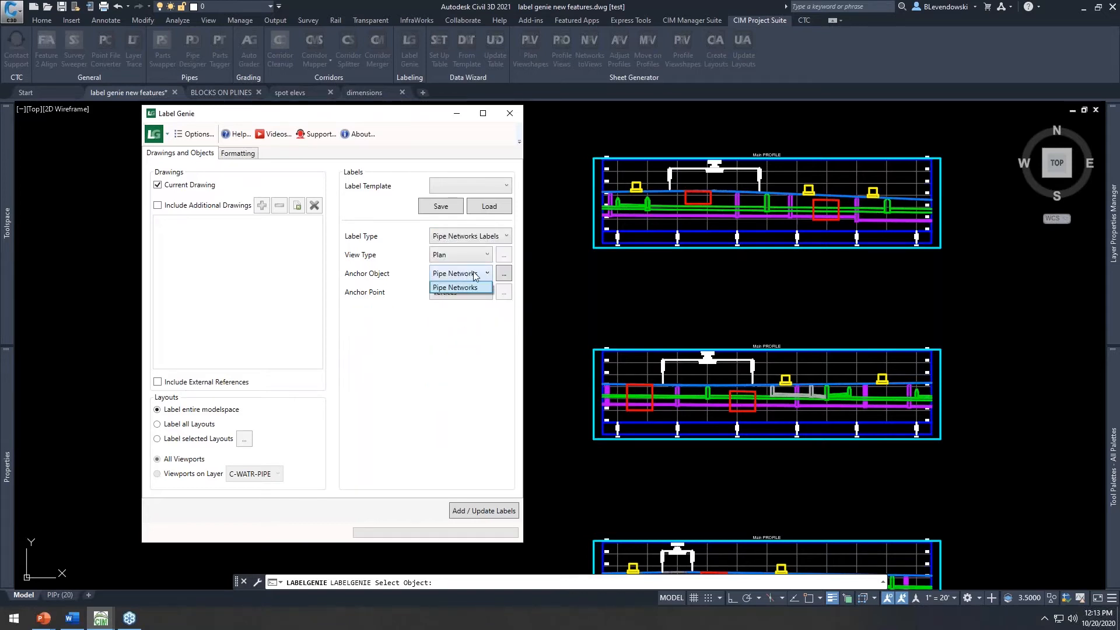
{"action": "left_click", "coordinate": [458, 291]}
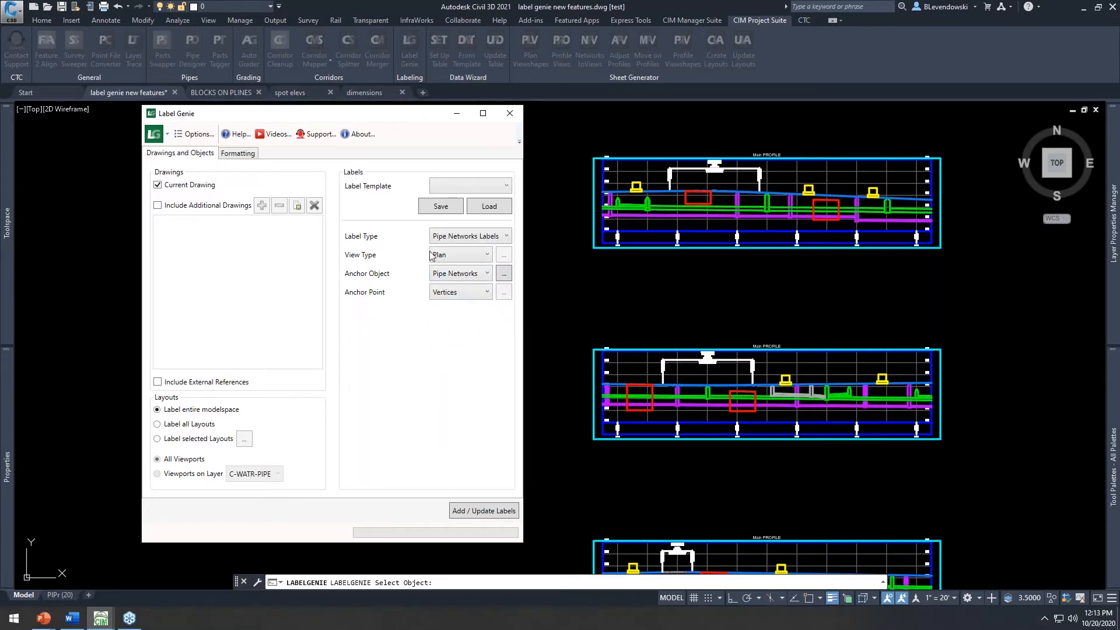
Step: Set the label type to Multiline Text and the anchor object to Polylines
{"action": "left_click", "coordinate": [459, 241]}
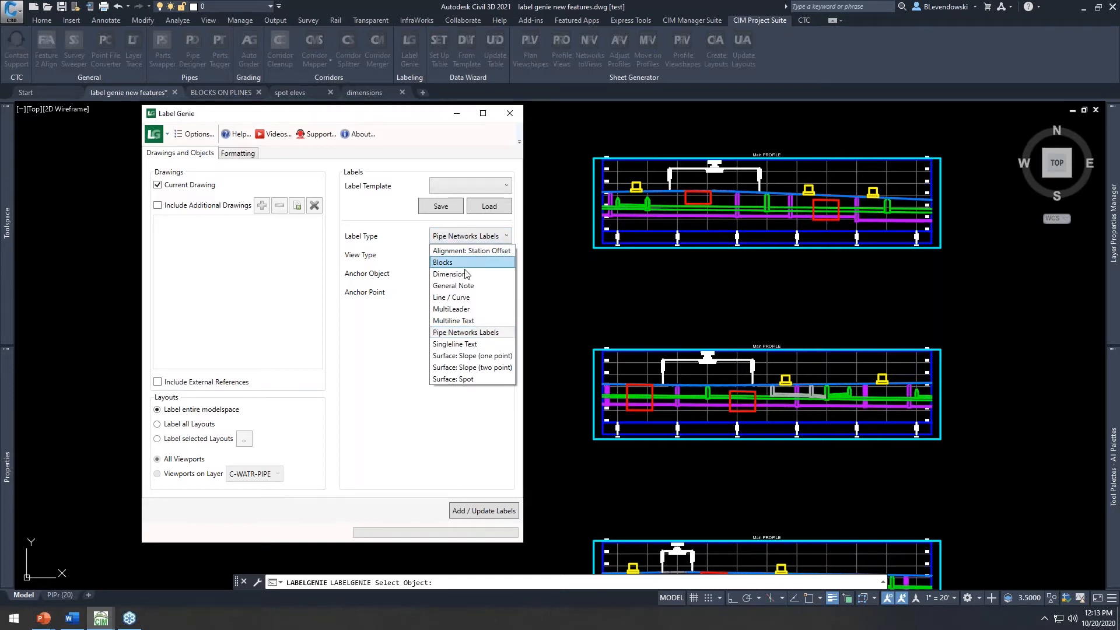
{"action": "left_click", "coordinate": [455, 321]}
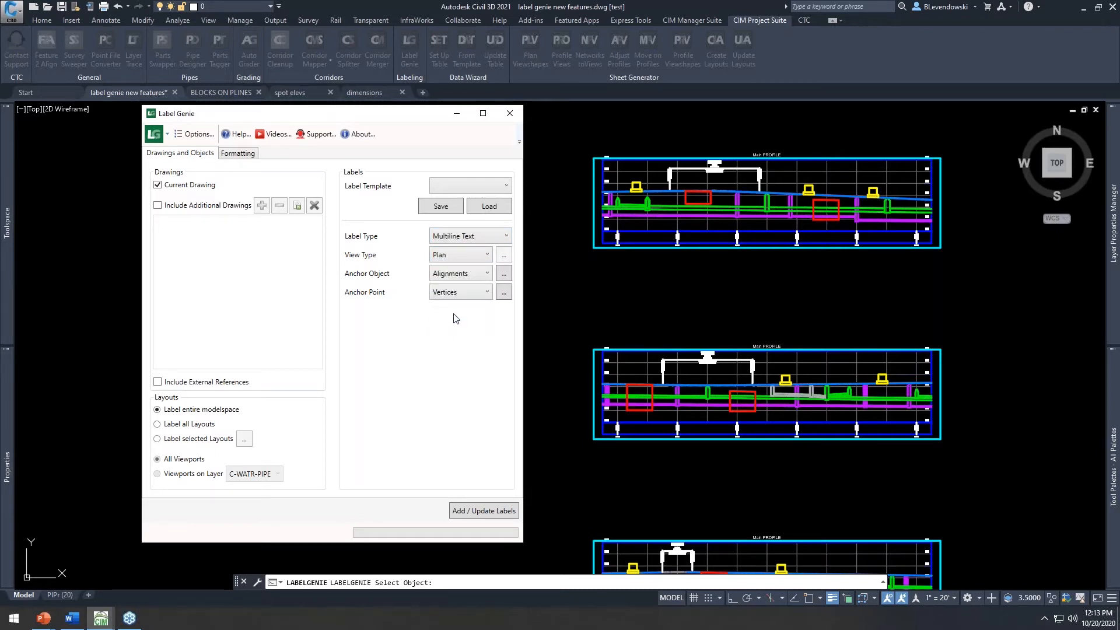
{"action": "left_click", "coordinate": [472, 277]}
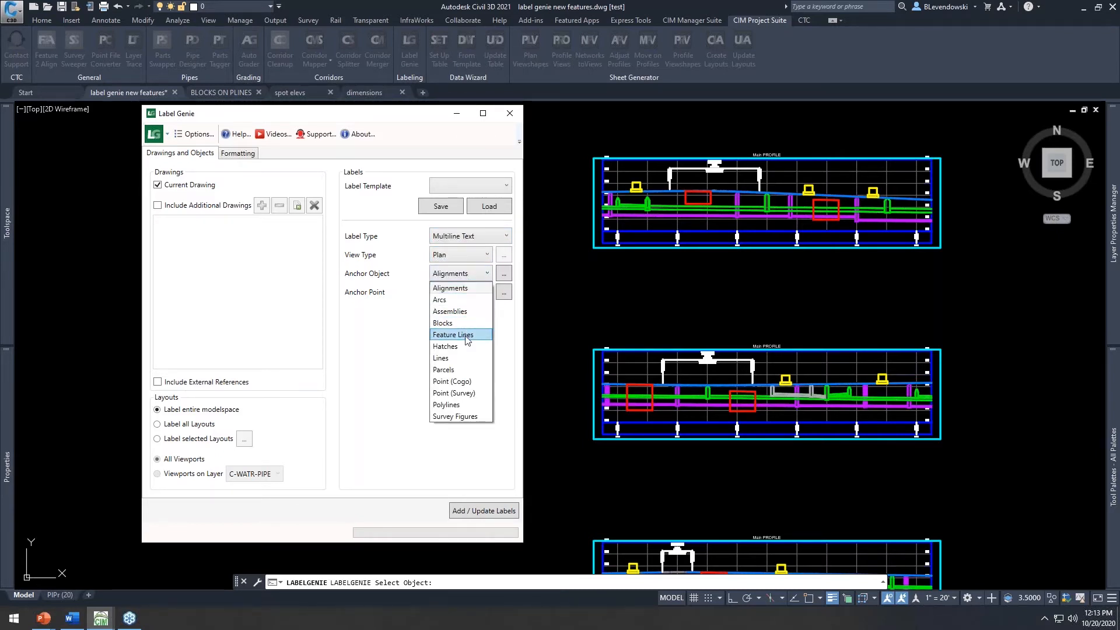
{"action": "left_click", "coordinate": [450, 405]}
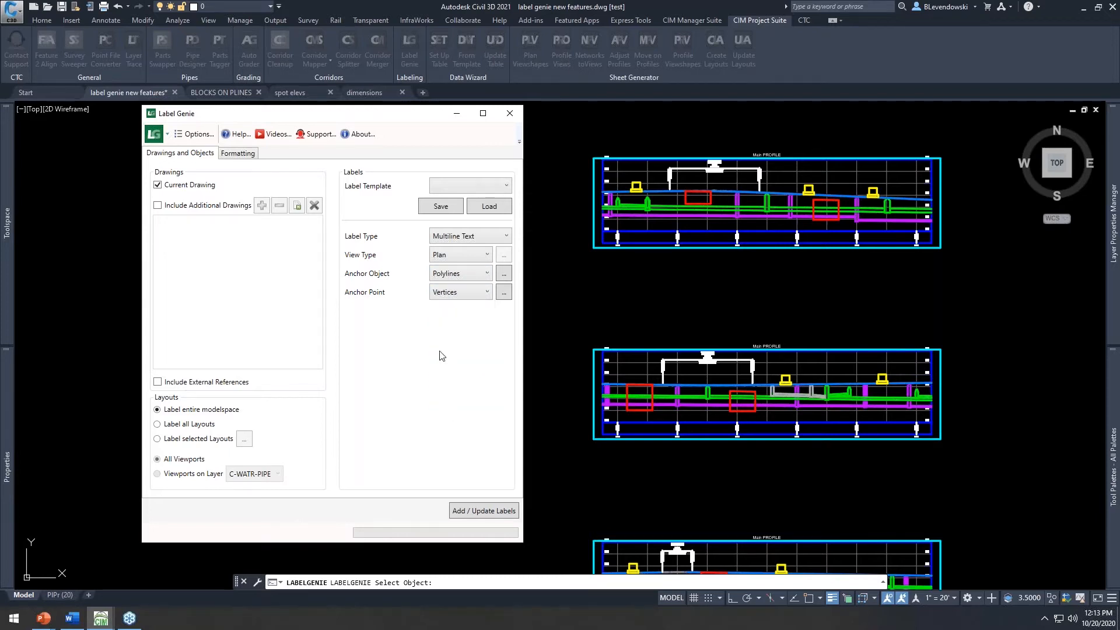
Step: Replace the polyline filter's included layer with C-VAULT by picking a red vault outline, and set the anchor point to Centroid
{"action": "left_click", "coordinate": [504, 274]}
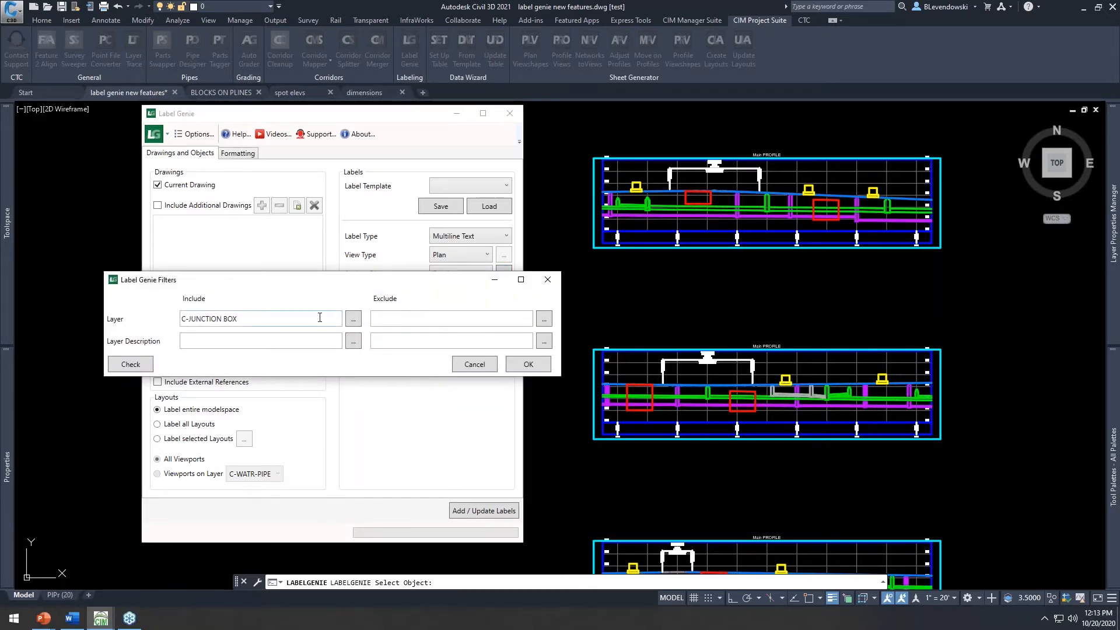
{"action": "left_click", "coordinate": [353, 320]}
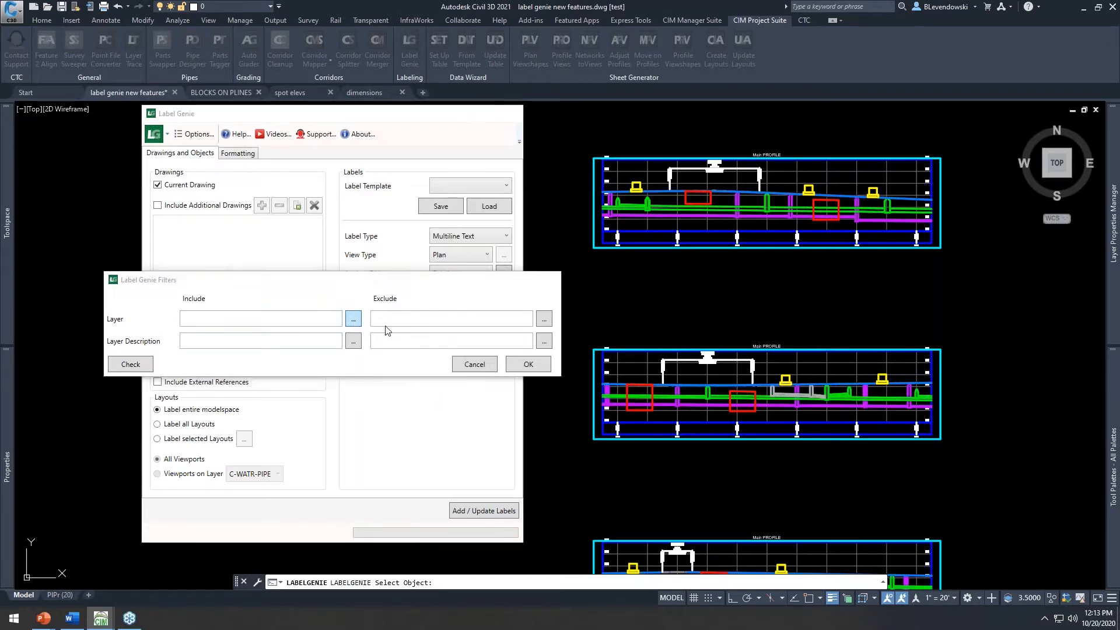
{"action": "scroll", "coordinate": [647, 395], "scroll_direction": "up", "scroll_amount": 4}
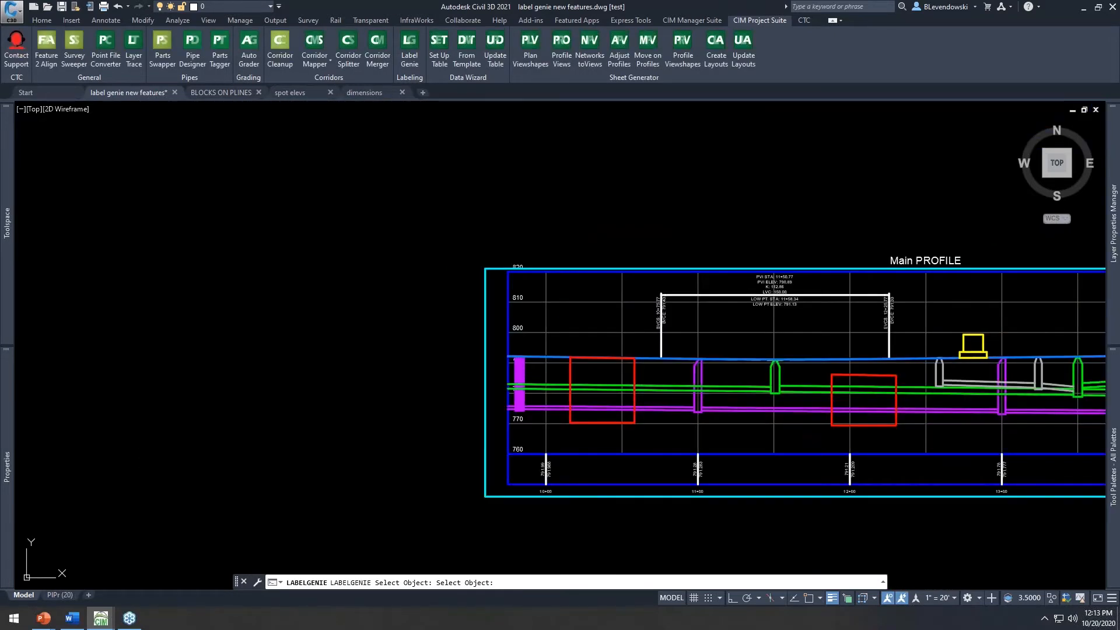
{"action": "left_click", "coordinate": [636, 374]}
{"action": "left_click_drag", "start_coordinate": [318, 286], "coordinate": [298, 243]}
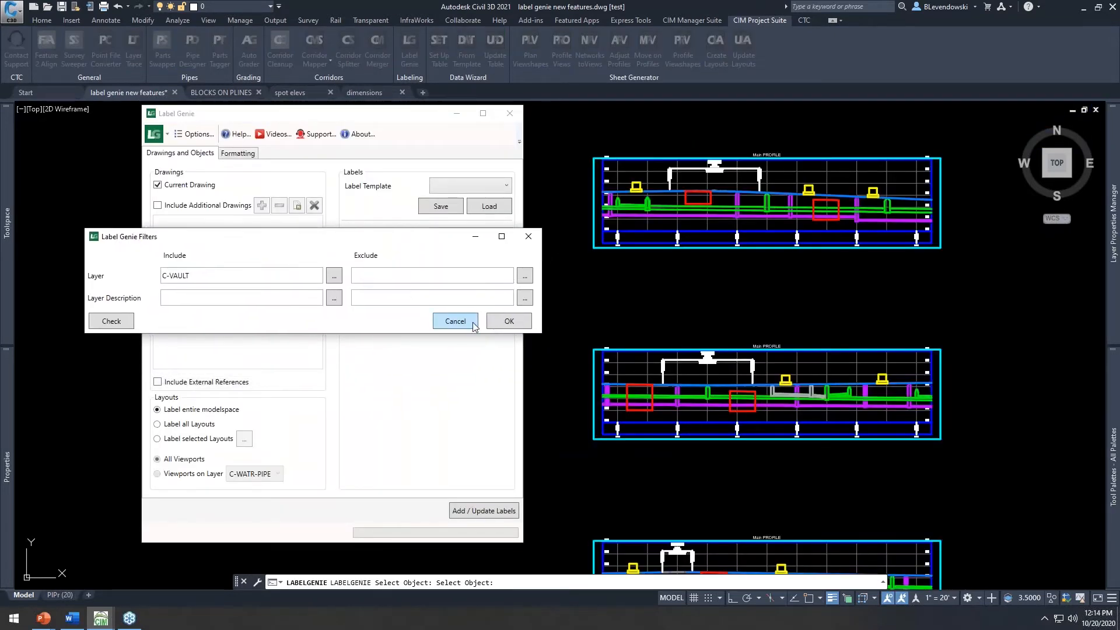
{"action": "left_click", "coordinate": [496, 322]}
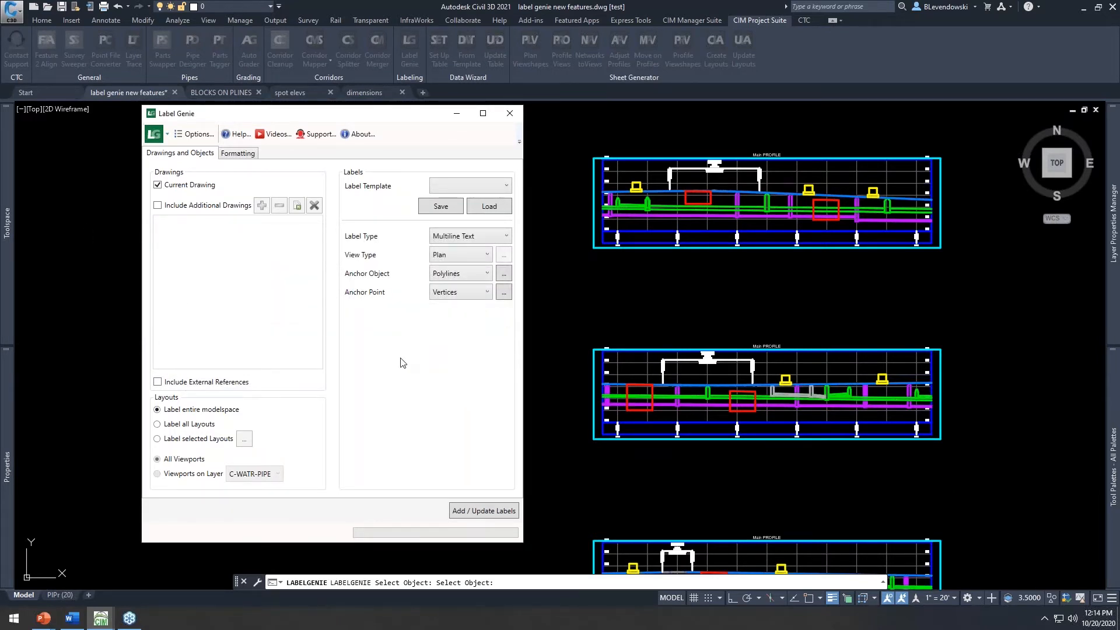
{"action": "left_click", "coordinate": [461, 292]}
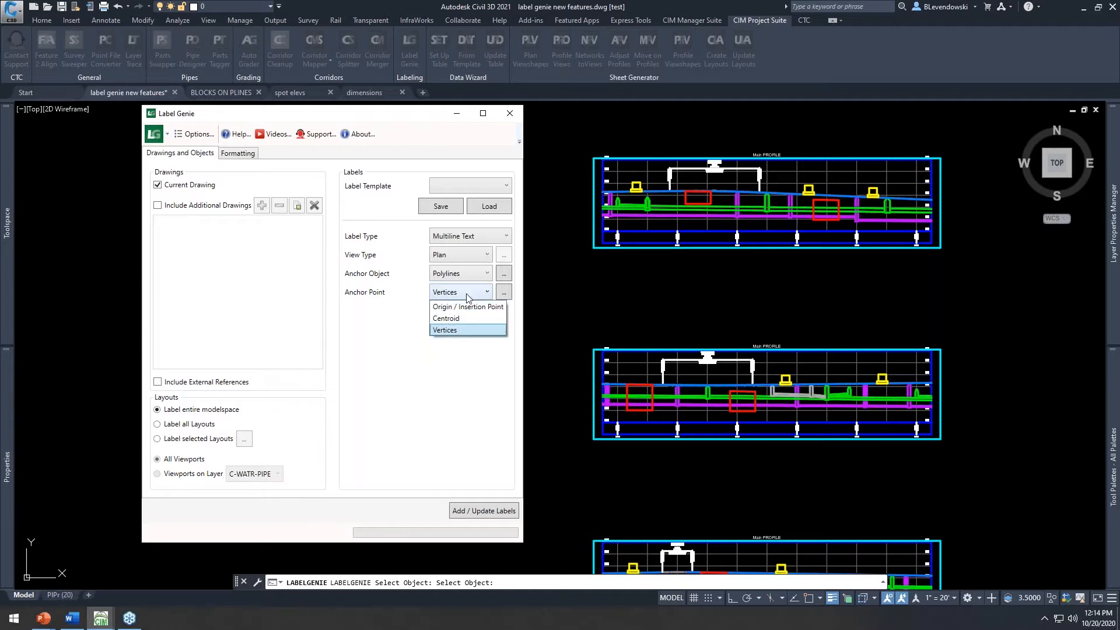
{"action": "left_click", "coordinate": [458, 316]}
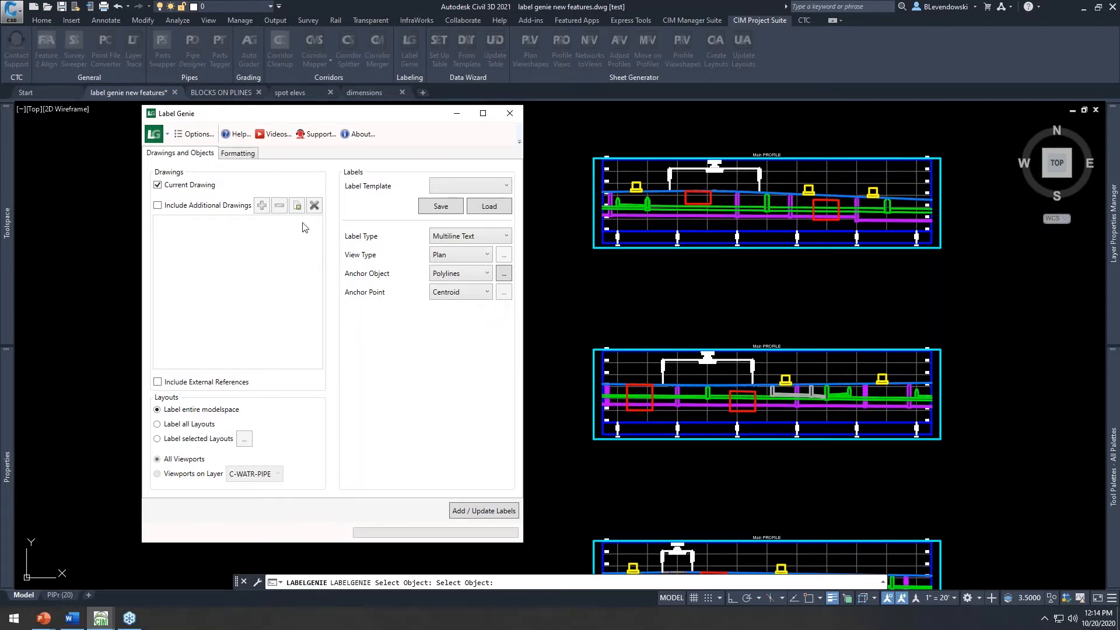
Step: Add a custom text entry reading VAULT to the label's data contents
{"action": "left_click", "coordinate": [236, 154]}
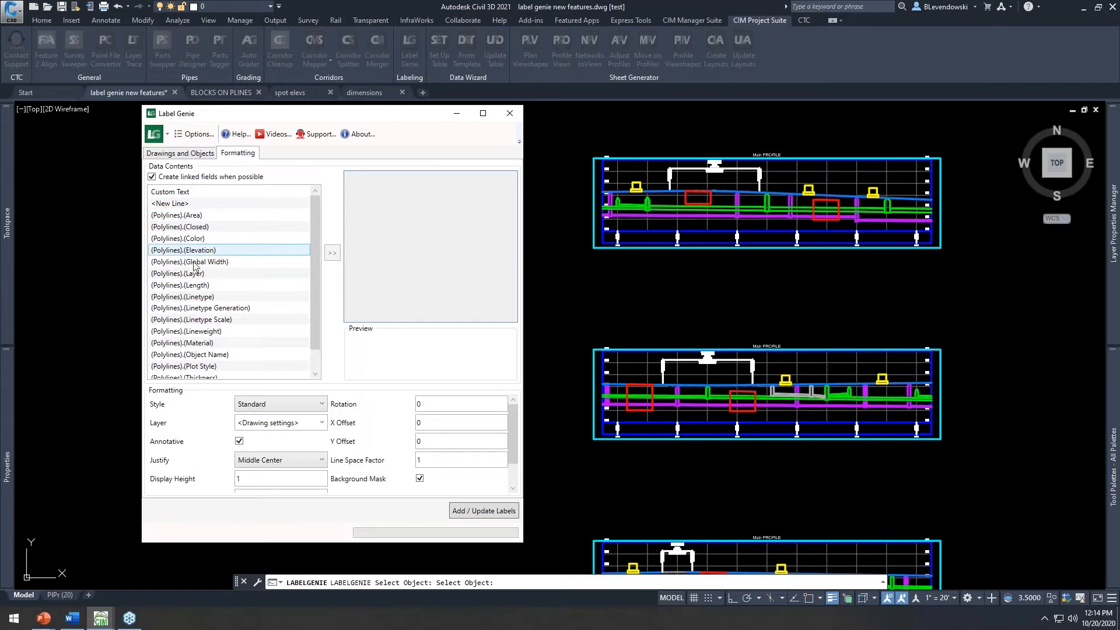
{"action": "left_click", "coordinate": [280, 192]}
{"action": "left_click", "coordinate": [332, 253]}
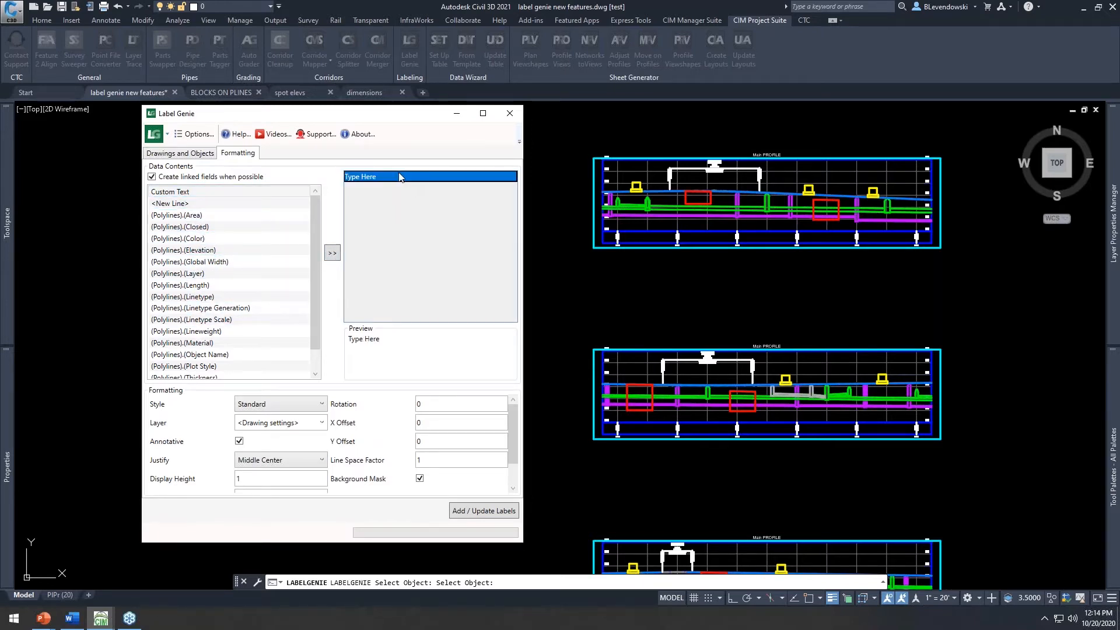
{"action": "left_click", "coordinate": [415, 178]}
{"action": "type", "text": "VAULT"}
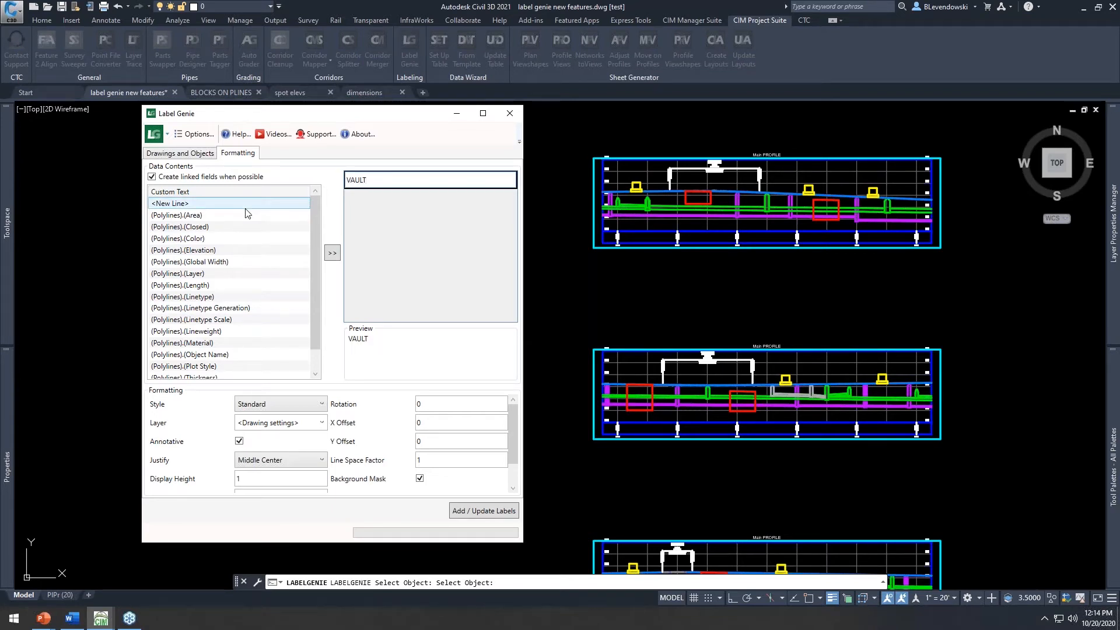
{"action": "key", "text": "Tab"}
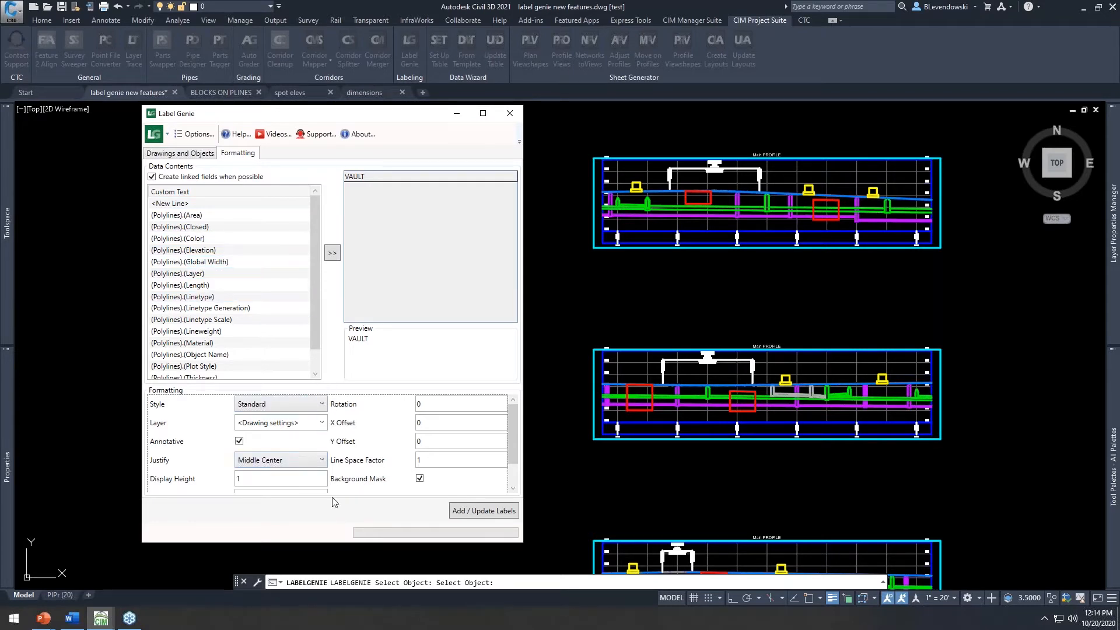
Step: Enlarge the Label Genie window and set the label's display height and display width to .1
{"action": "left_click_drag", "start_coordinate": [327, 544], "coordinate": [330, 581]}
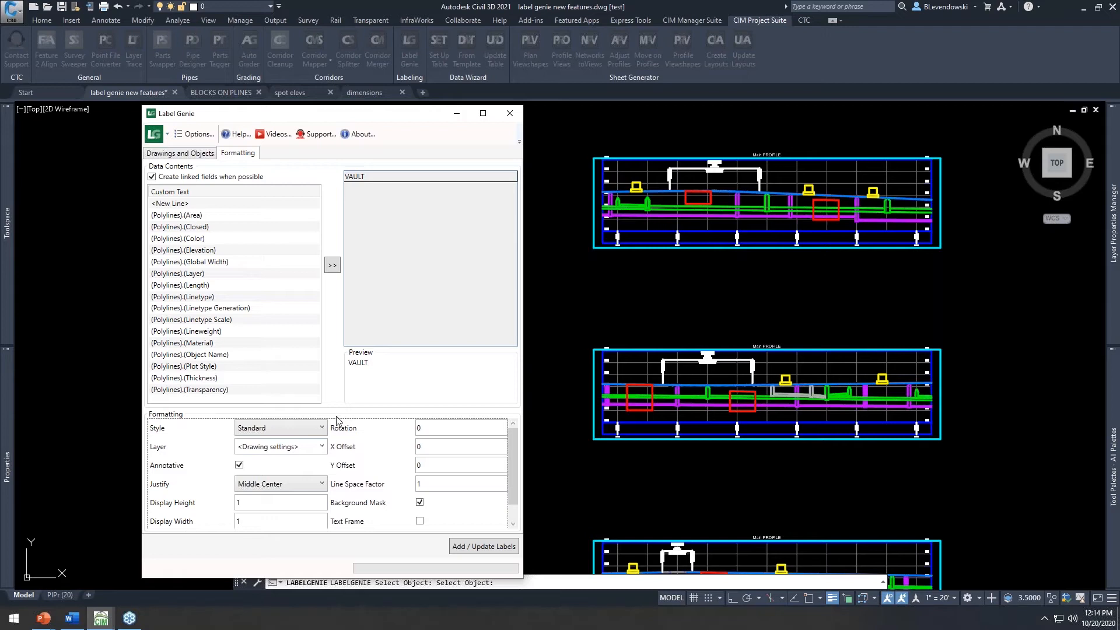
{"action": "left_click_drag", "start_coordinate": [252, 503], "coordinate": [193, 507]}
{"action": "type", "text": ".1"}
{"action": "key", "text": "Tab"}
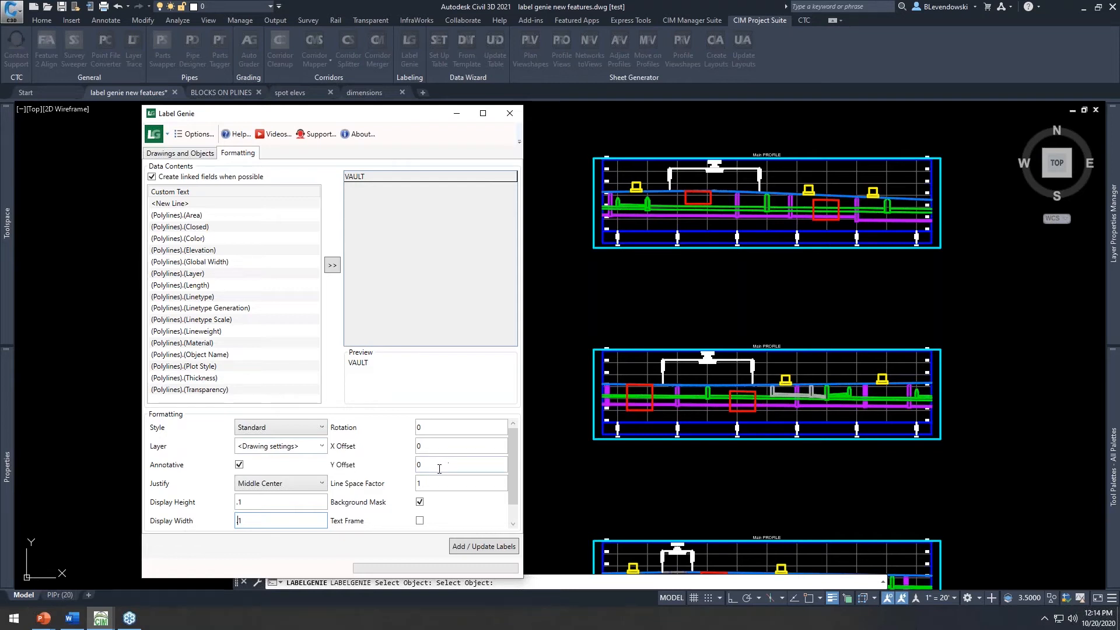
{"action": "left_click", "coordinate": [429, 447]}
{"action": "key", "text": "Tab"}
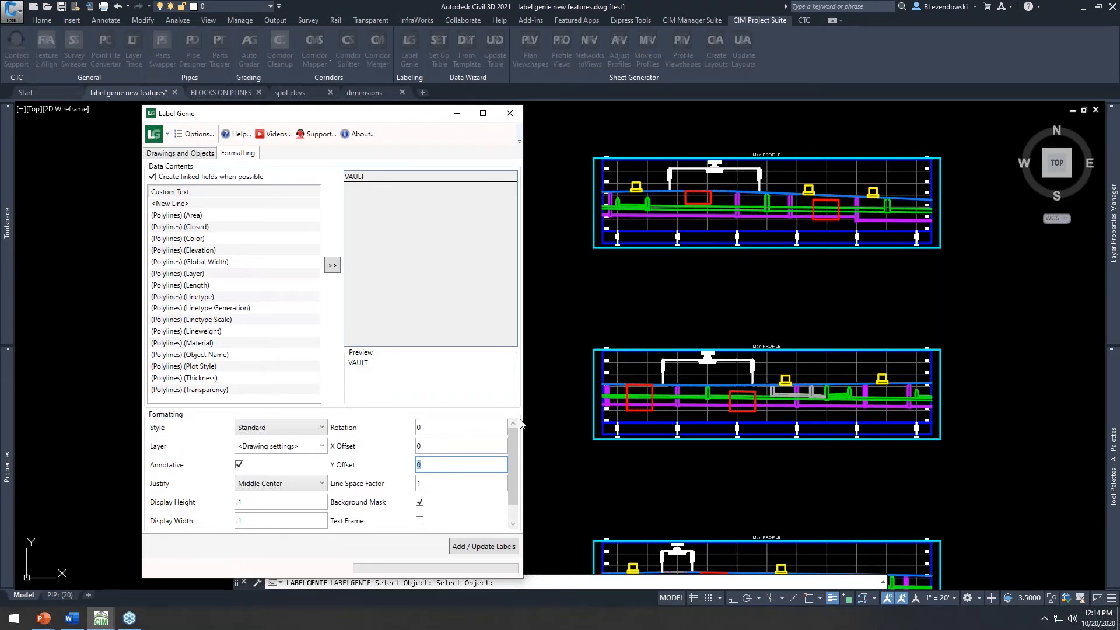
Step: Add the VAULT labels to the current drawing and inspect them on the vaults in a Main profile view
{"action": "left_click", "coordinate": [480, 549]}
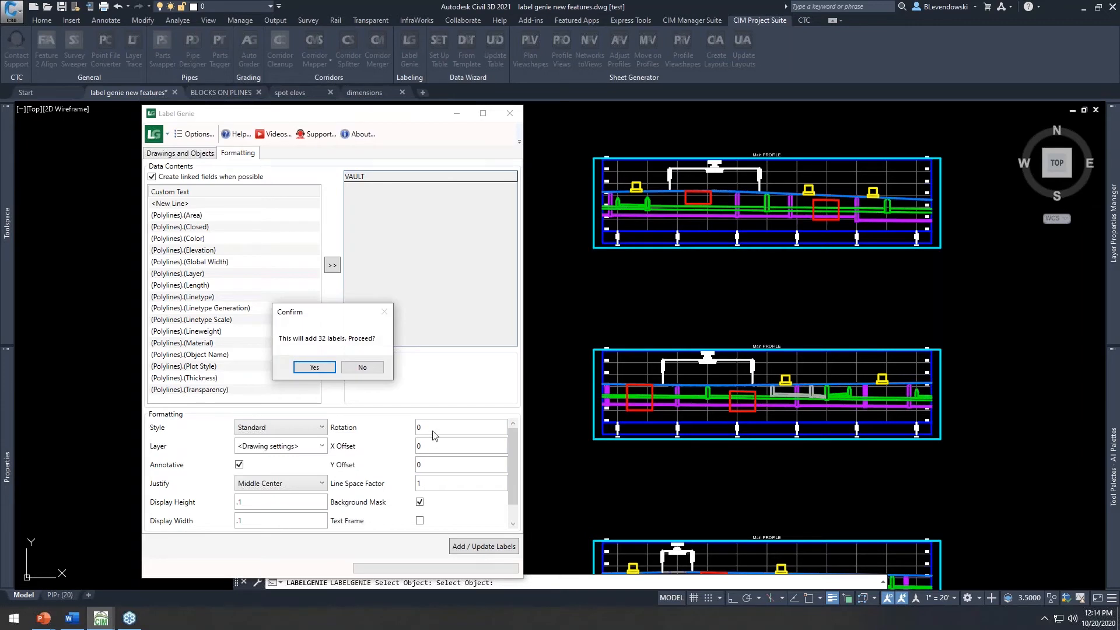
{"action": "left_click", "coordinate": [314, 367]}
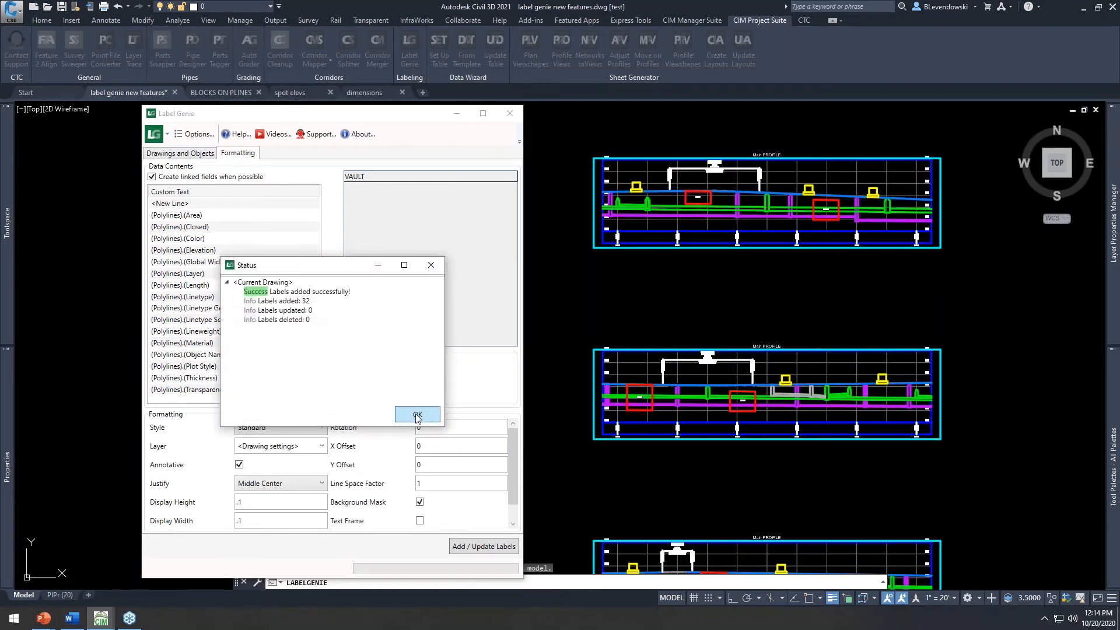
{"action": "left_click", "coordinate": [416, 414]}
{"action": "scroll", "coordinate": [670, 412], "scroll_direction": "up", "scroll_amount": 6}
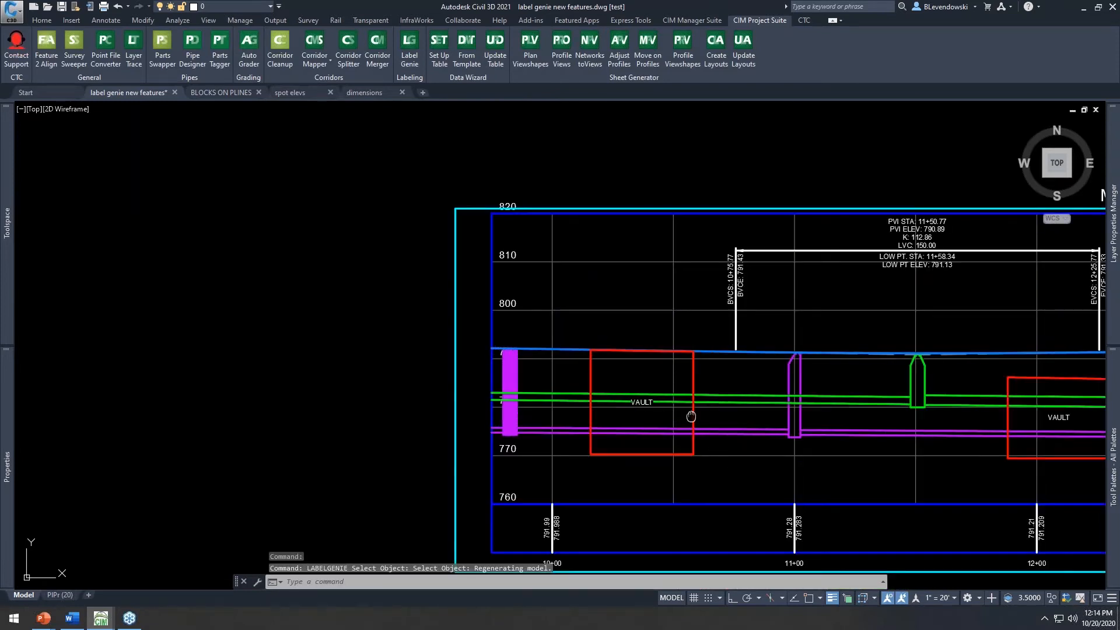
{"action": "middle_click_drag", "start_coordinate": [688, 415], "coordinate": [430, 380]}
{"action": "key", "text": "Escape"}
{"action": "key", "text": "Escape"}
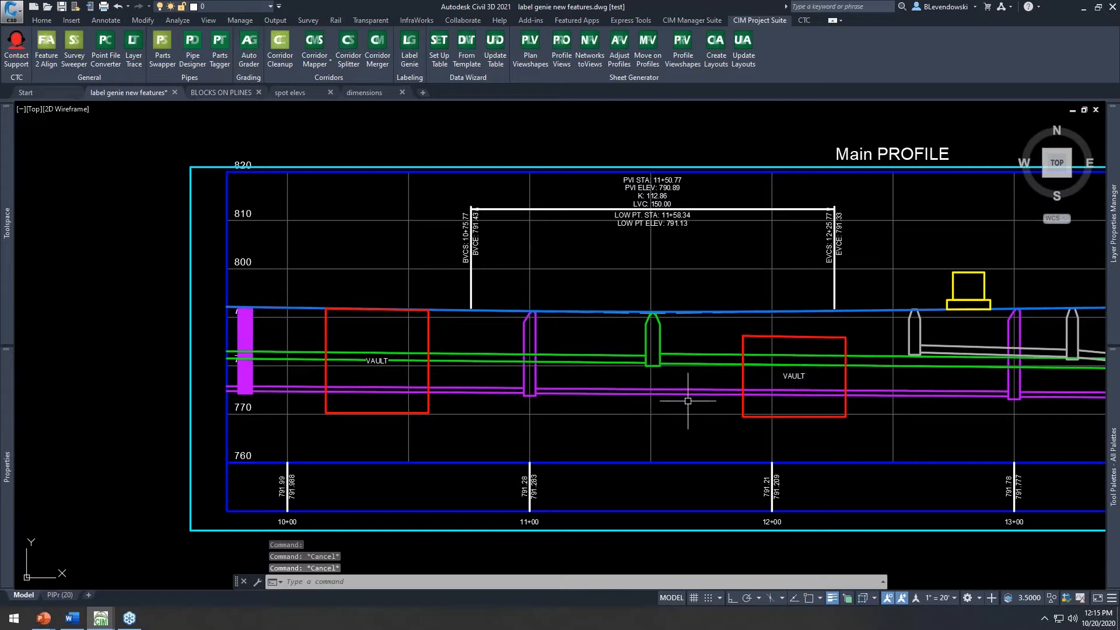
Step: Reopen Label Genie, set the display height to .2, update the existing VAULT labels and review them along the Main profile
{"action": "left_click", "coordinate": [409, 45]}
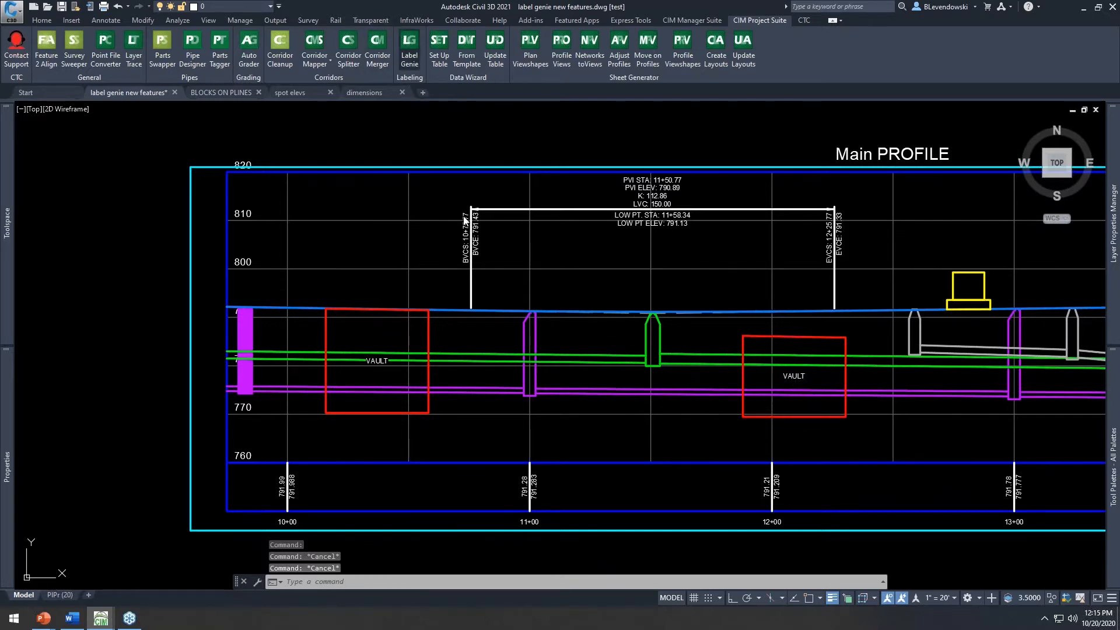
{"action": "left_click", "coordinate": [242, 155]}
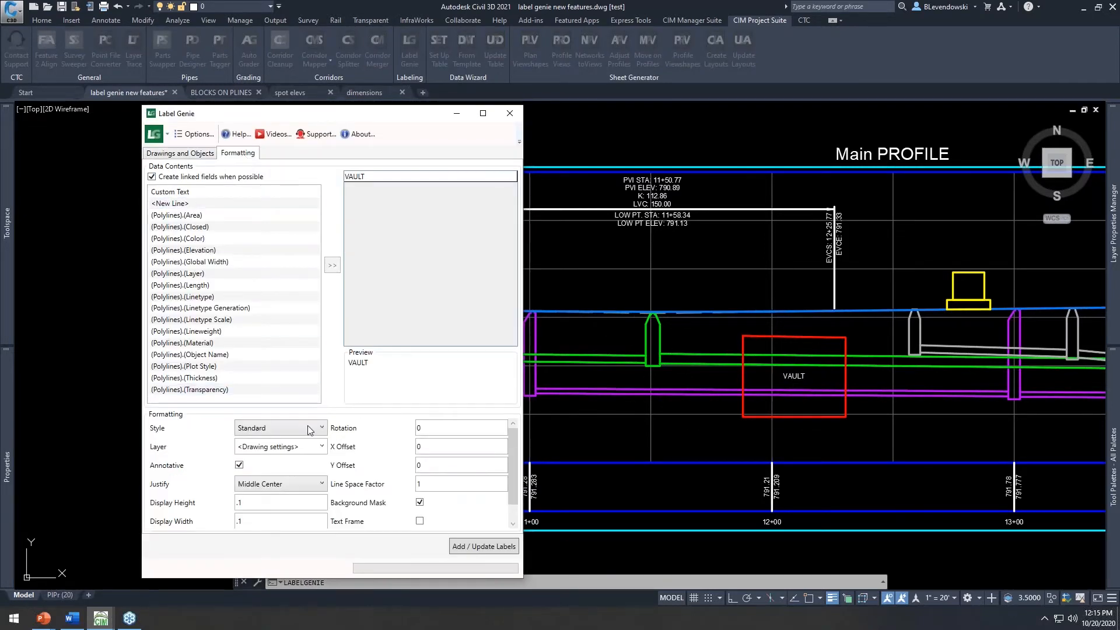
{"action": "left_click_drag", "start_coordinate": [263, 503], "coordinate": [162, 510]}
{"action": "left_click", "coordinate": [474, 546]}
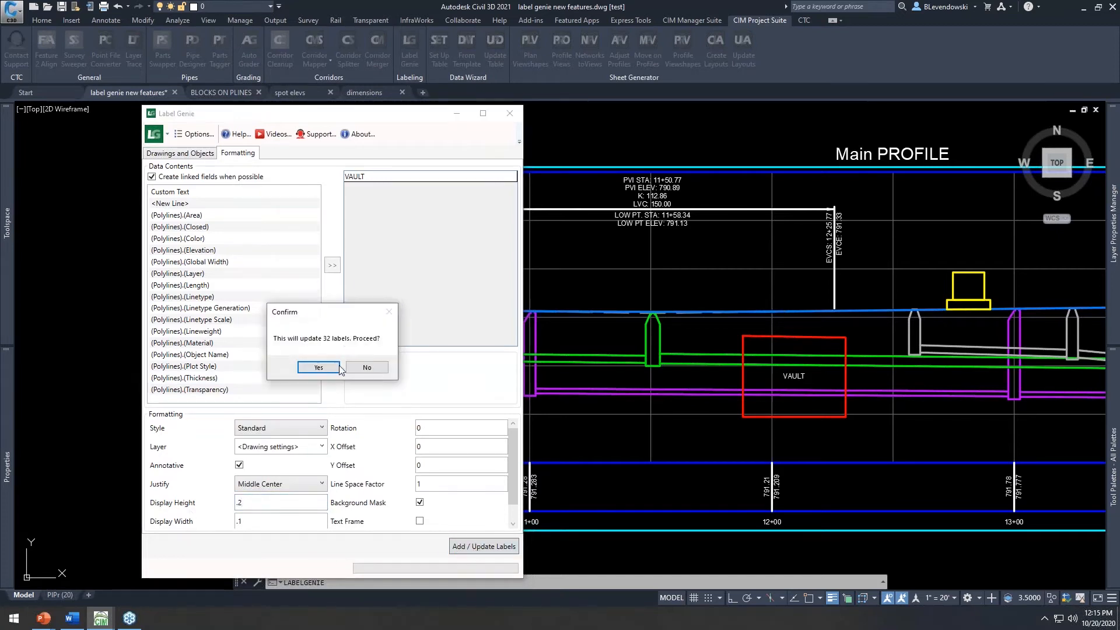
{"action": "left_click", "coordinate": [321, 368]}
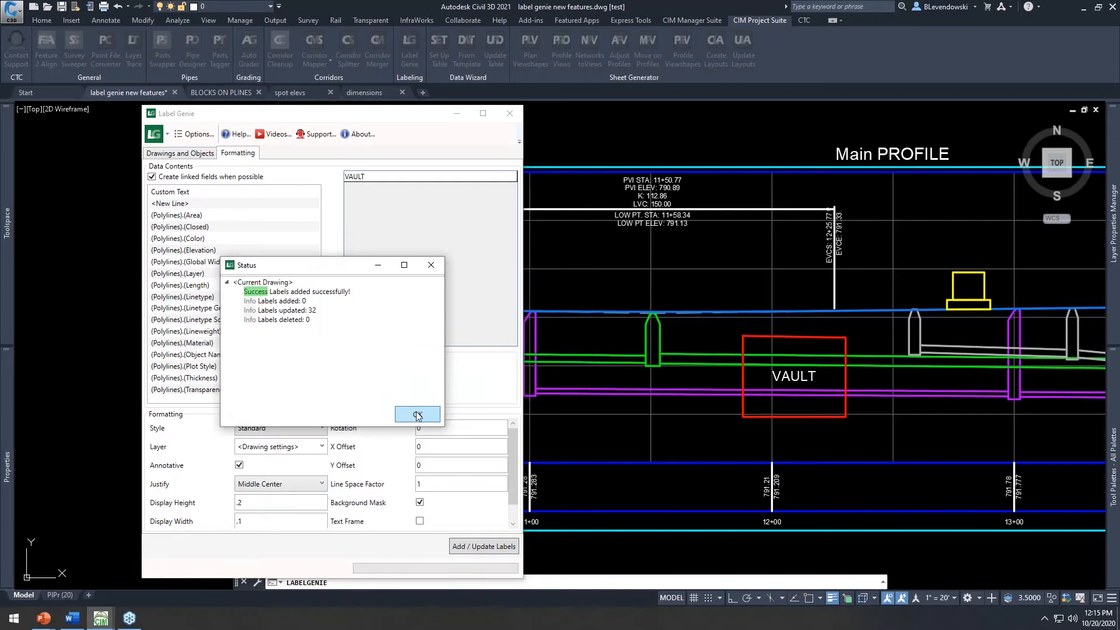
{"action": "left_click", "coordinate": [416, 415]}
{"action": "mouse_move", "coordinate": [641, 373]}
{"action": "middle_mouse_down"}
{"action": "mouse_move", "coordinate": [695, 318]}
{"action": "mouse_move", "coordinate": [740, 300]}
{"action": "mouse_move", "coordinate": [720, 320]}
{"action": "middle_mouse_up"}
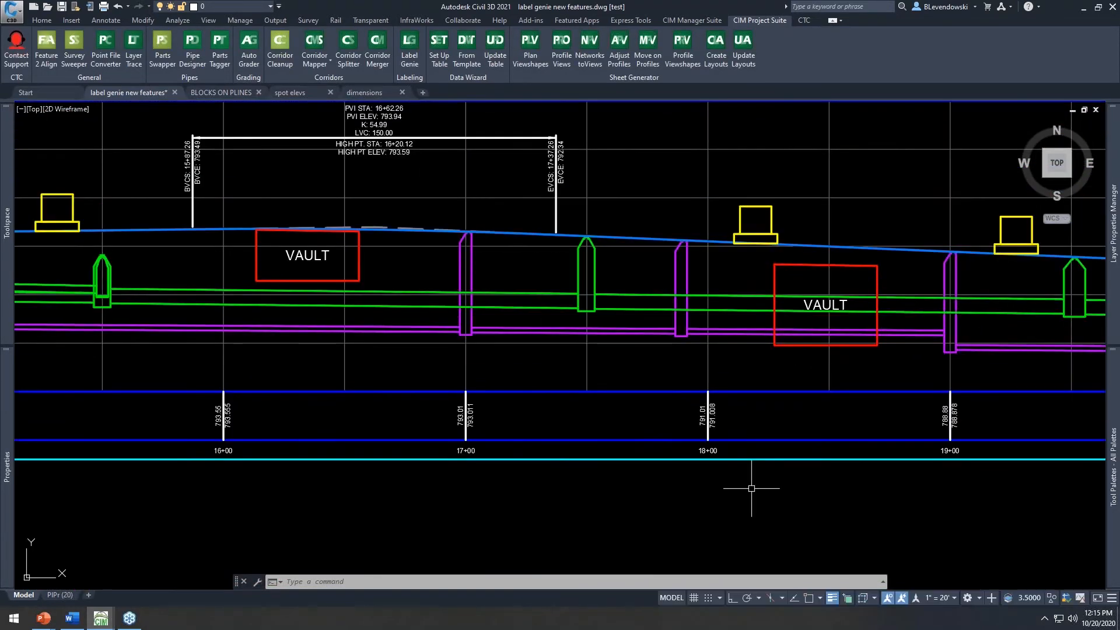
{"action": "scroll", "coordinate": [582, 436], "scroll_direction": "down", "scroll_amount": 2}
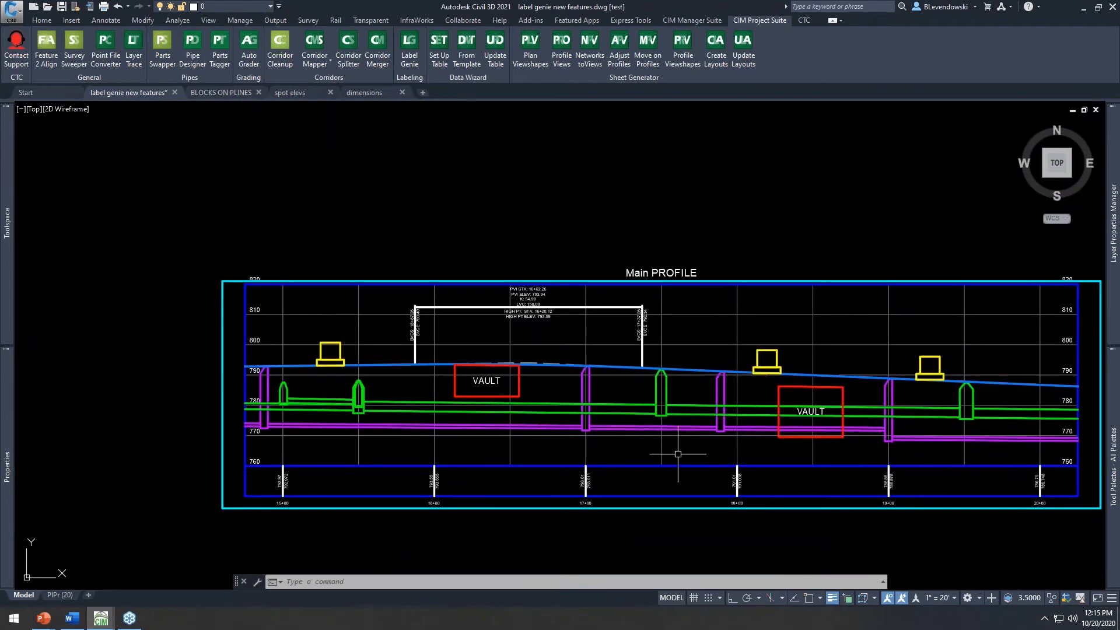
Step: Examine the VAULT labels across the stacked Main profile views, ending on the view with the unlabelled yellow blocks
{"action": "middle_click_drag", "start_coordinate": [670, 455], "coordinate": [623, 425]}
{"action": "scroll", "coordinate": [443, 352], "scroll_direction": "up", "scroll_amount": 4}
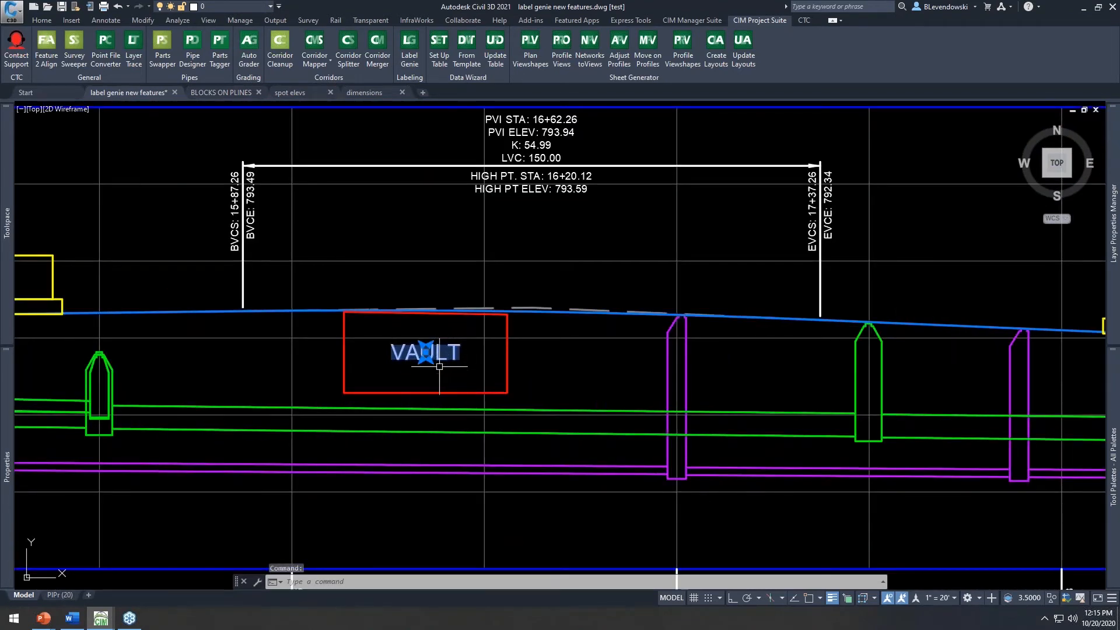
{"action": "scroll", "coordinate": [447, 346], "scroll_direction": "down", "scroll_amount": 4}
{"action": "scroll", "coordinate": [440, 349], "scroll_direction": "down", "scroll_amount": 2}
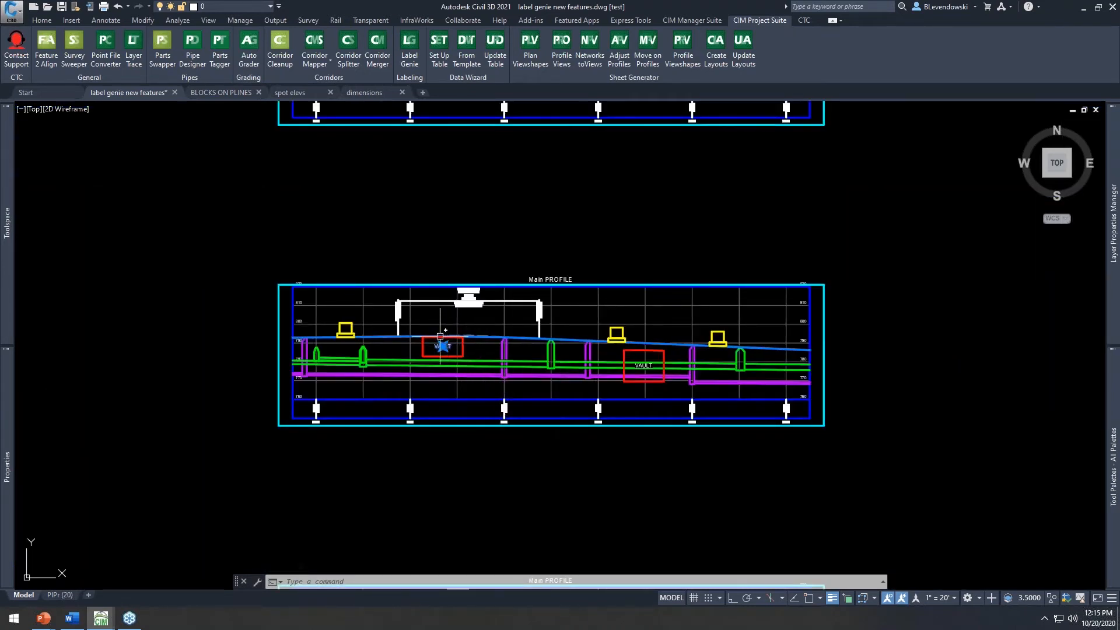
{"action": "middle_click_drag", "start_coordinate": [458, 371], "coordinate": [467, 186]}
{"action": "middle_click_drag", "start_coordinate": [532, 362], "coordinate": [533, 287]}
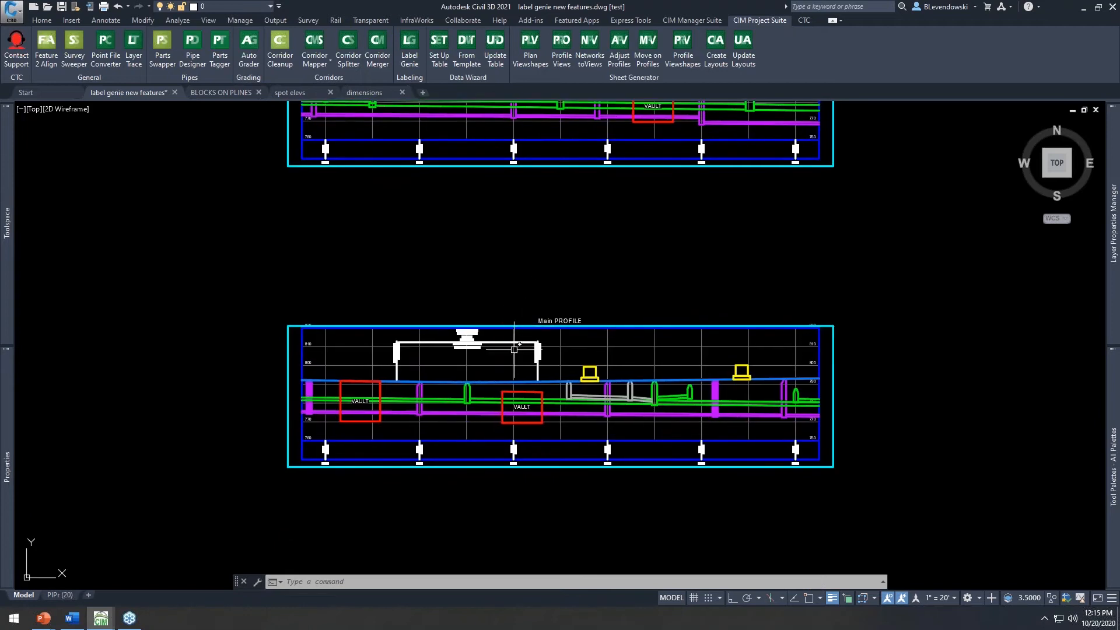
{"action": "mouse_move", "coordinate": [493, 238]}
{"action": "middle_mouse_down"}
{"action": "mouse_move", "coordinate": [478, 440]}
{"action": "mouse_move", "coordinate": [491, 475]}
{"action": "middle_mouse_up"}
{"action": "mouse_move", "coordinate": [574, 222]}
{"action": "middle_mouse_down"}
{"action": "mouse_move", "coordinate": [553, 416]}
{"action": "mouse_move", "coordinate": [657, 227]}
{"action": "middle_mouse_up"}
{"action": "key", "text": "Escape"}
{"action": "key", "text": "Escape"}
{"action": "mouse_move", "coordinate": [539, 442]}
{"action": "middle_mouse_down"}
{"action": "mouse_move", "coordinate": [479, 267]}
{"action": "mouse_move", "coordinate": [520, 434]}
{"action": "mouse_move", "coordinate": [413, 414]}
{"action": "middle_mouse_up"}
{"action": "scroll", "coordinate": [567, 411], "scroll_direction": "up", "scroll_amount": 2}
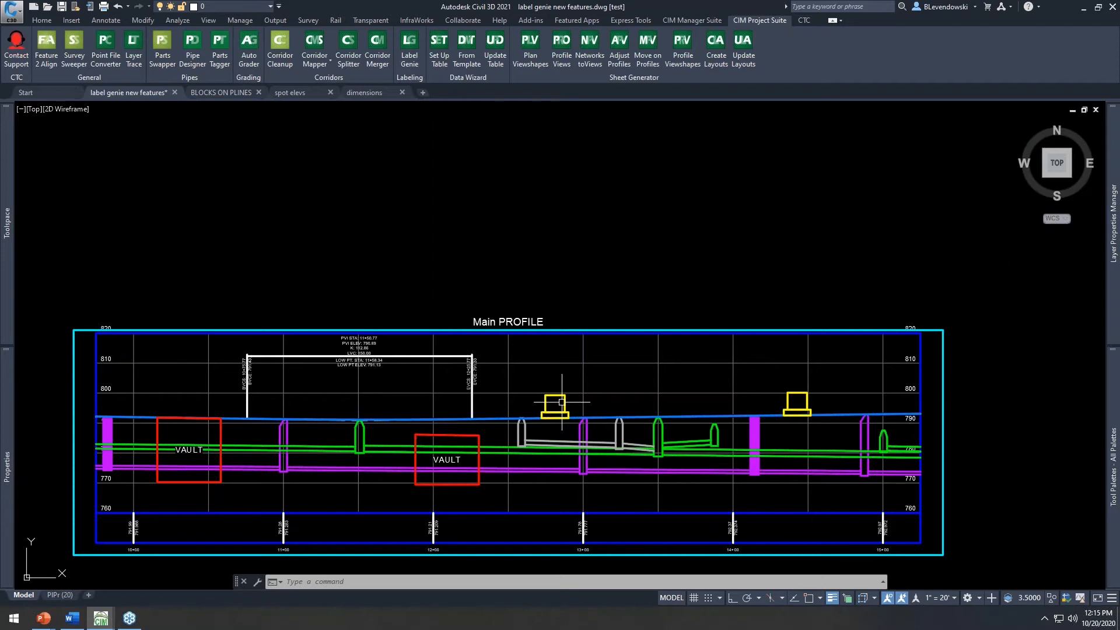
Step: Reopen Label Genie, set the anchor object to Blocks and filter them to the C-JUNCTION BOX layer by picking a junction box block
{"action": "left_click", "coordinate": [411, 50]}
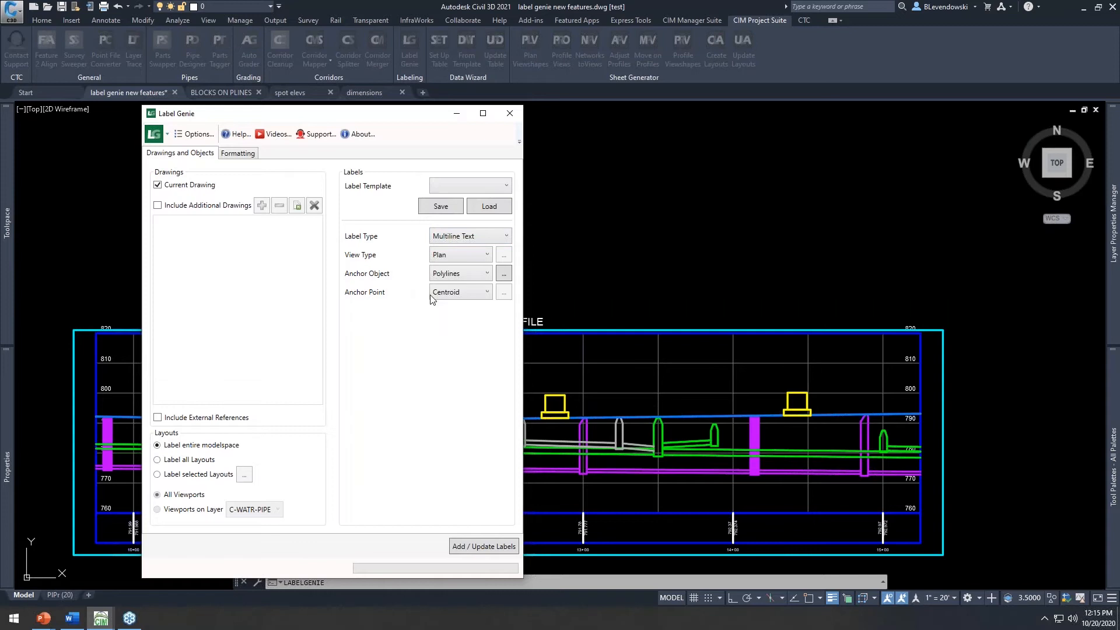
{"action": "left_click", "coordinate": [460, 279]}
{"action": "left_click", "coordinate": [454, 324]}
{"action": "left_click", "coordinate": [505, 280]}
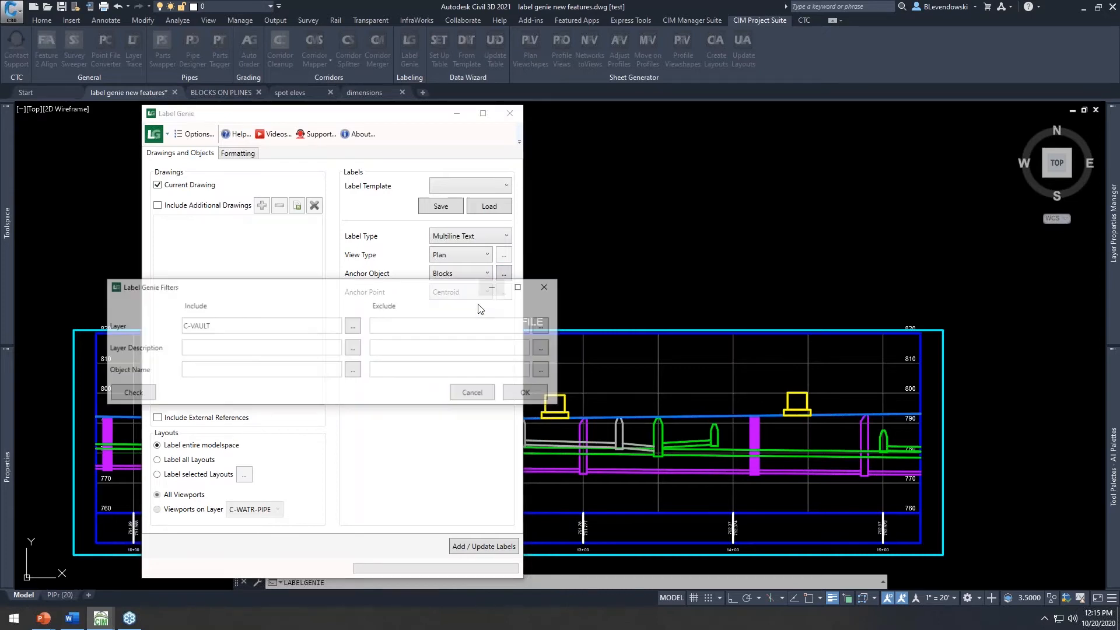
{"action": "left_click_drag", "start_coordinate": [241, 327], "coordinate": [95, 350]}
{"action": "key", "text": "Delete"}
{"action": "left_click", "coordinate": [353, 327]}
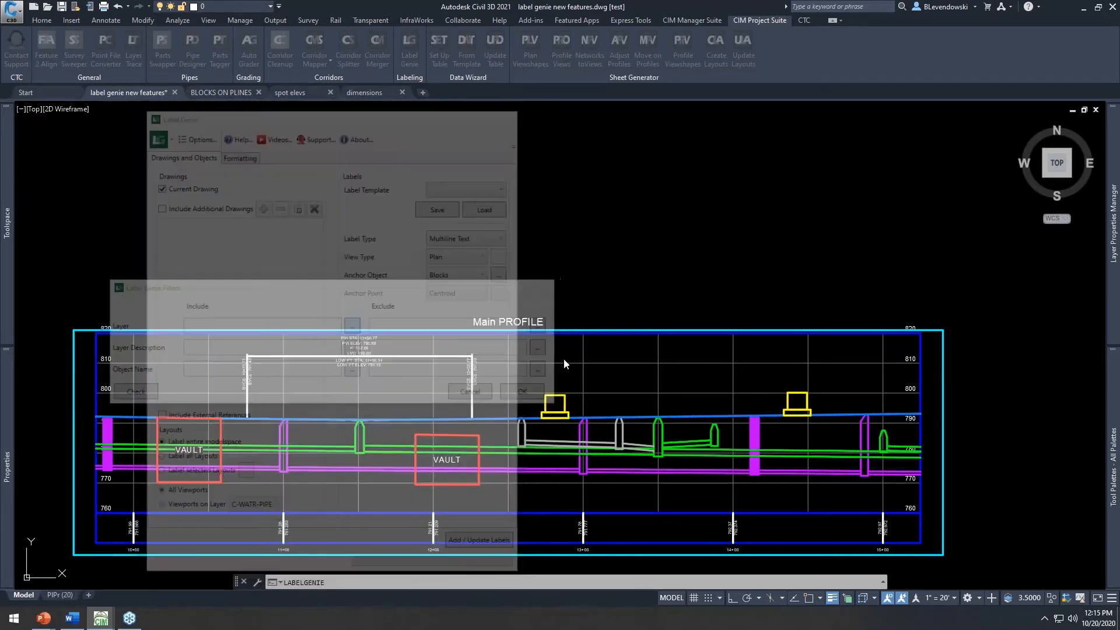
{"action": "left_click", "coordinate": [339, 354]}
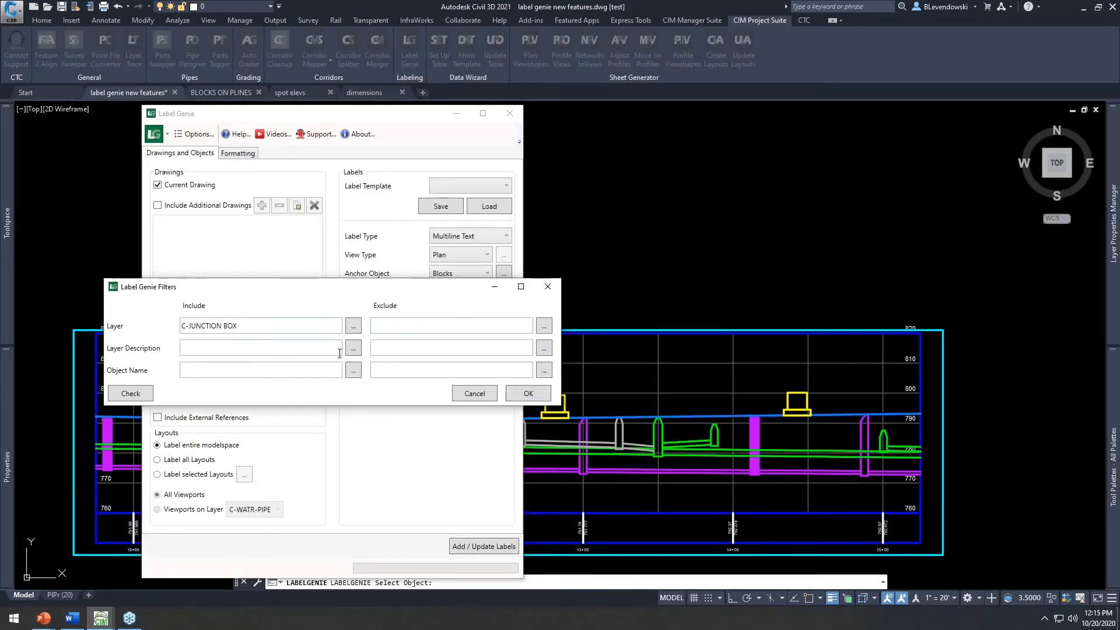
{"action": "left_click", "coordinate": [528, 393]}
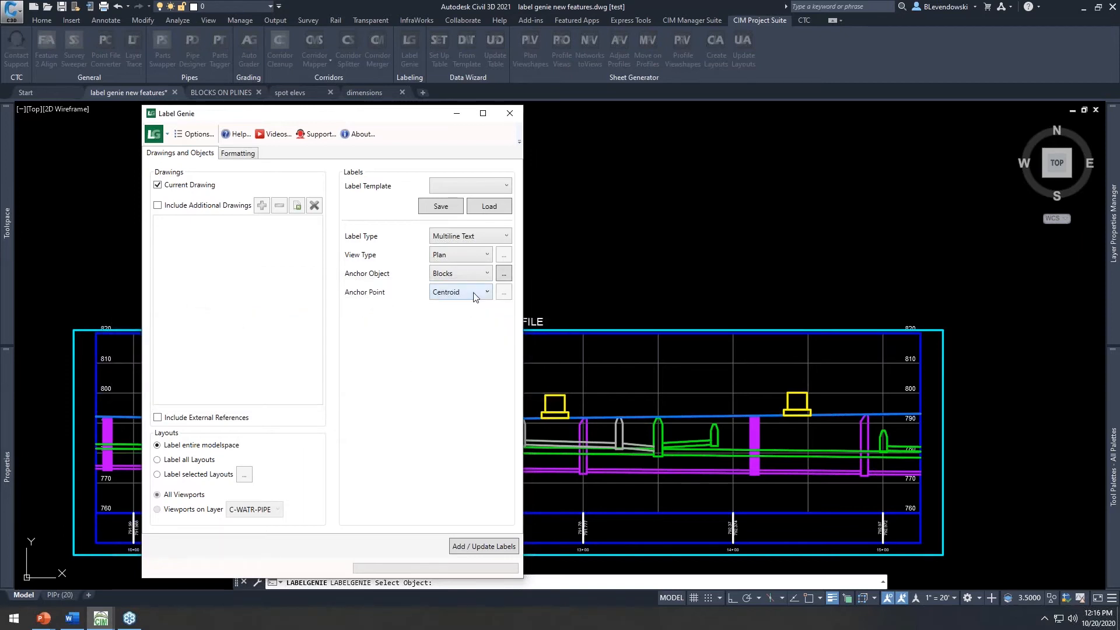
Step: Reposition the Label Genie window and add the block TYPE attribute to the label's data contents
{"action": "left_click", "coordinate": [240, 154]}
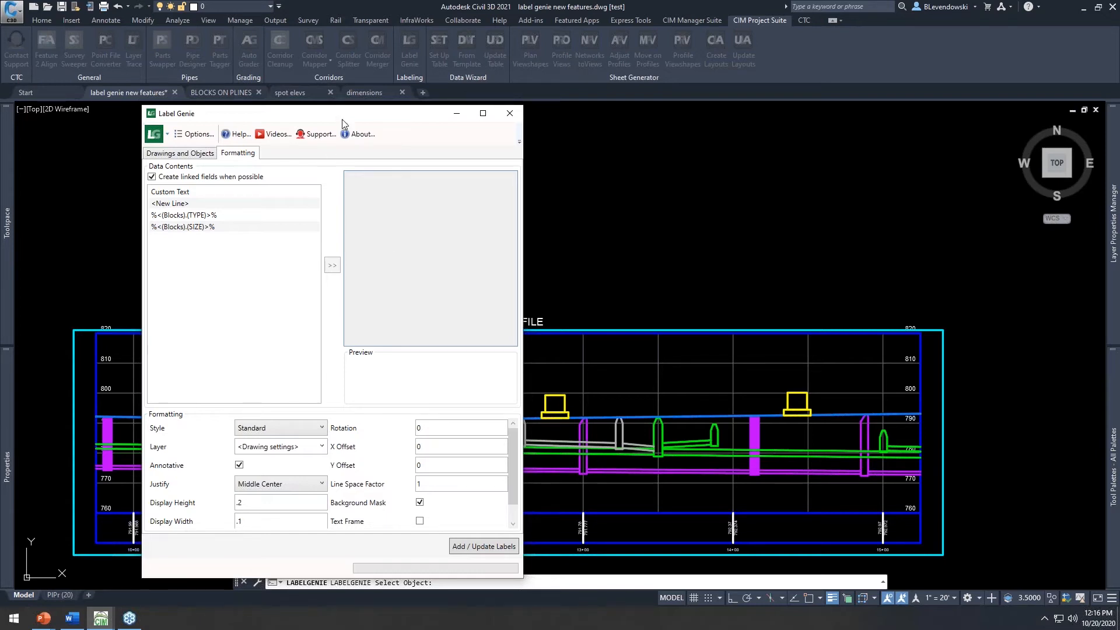
{"action": "left_click_drag", "start_coordinate": [342, 119], "coordinate": [317, 76]}
{"action": "left_click", "coordinate": [167, 172]}
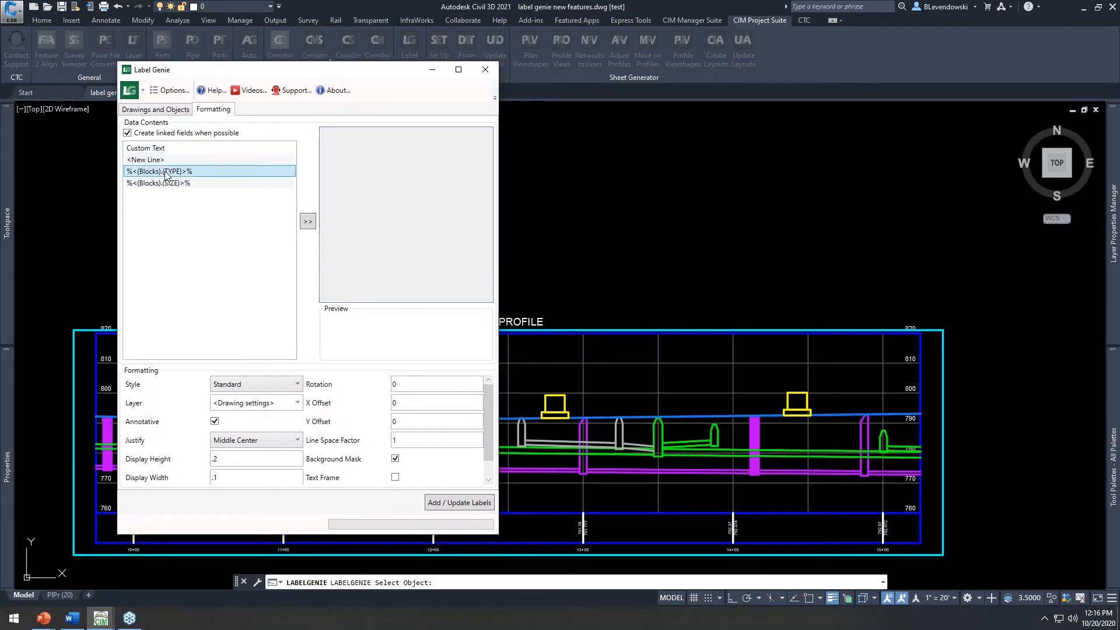
{"action": "left_click", "coordinate": [172, 184]}
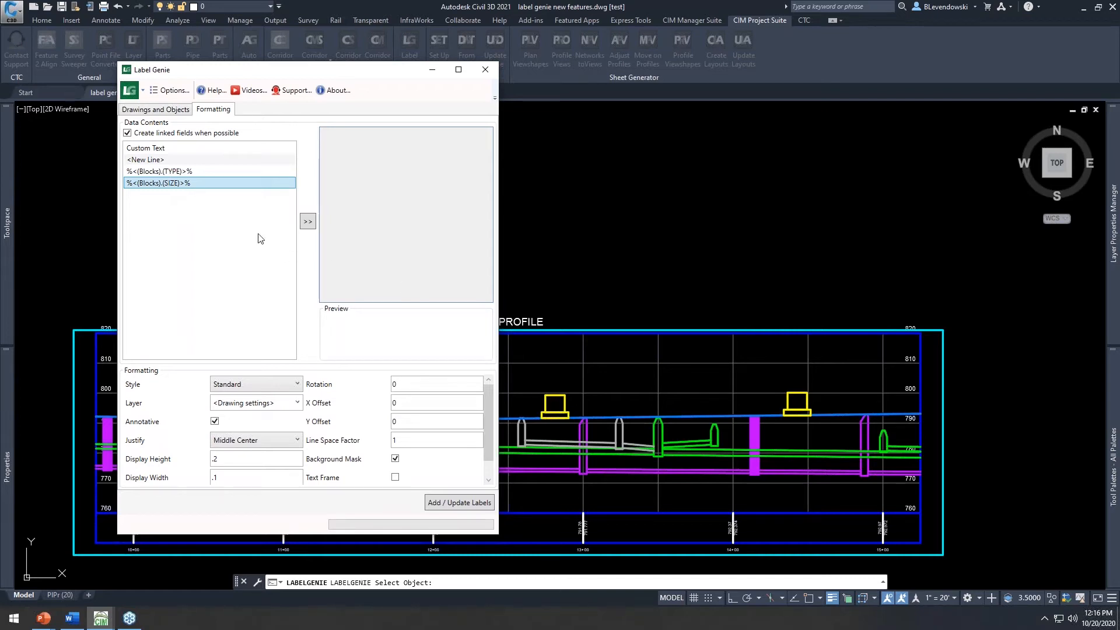
{"action": "left_click", "coordinate": [186, 174]}
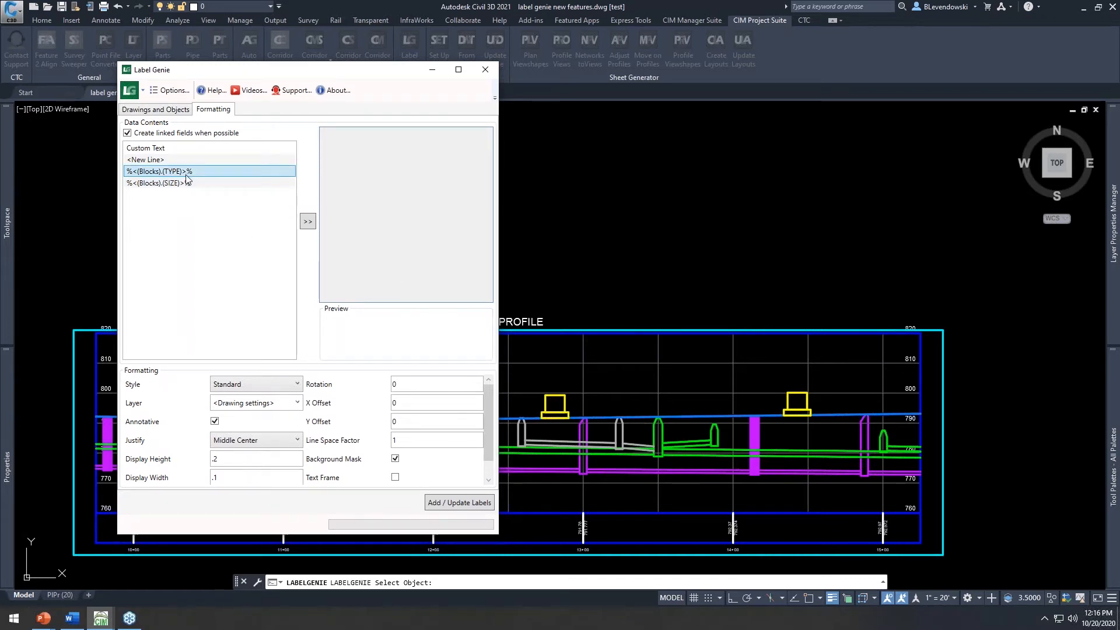
{"action": "left_click", "coordinate": [187, 184]}
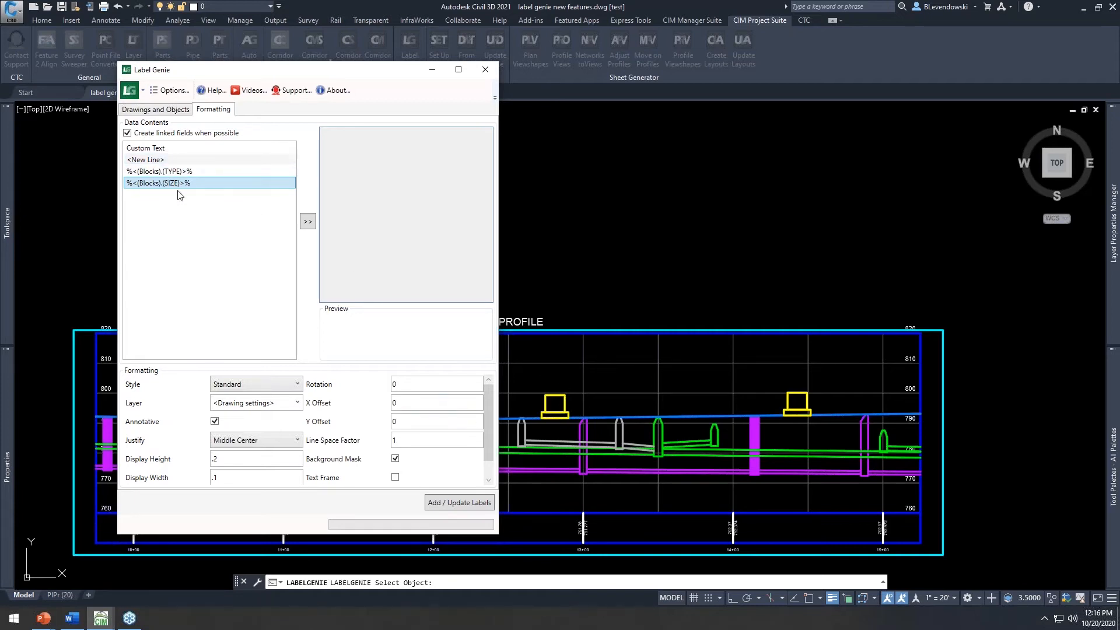
{"action": "left_click", "coordinate": [175, 171]}
{"action": "left_click", "coordinate": [307, 221]}
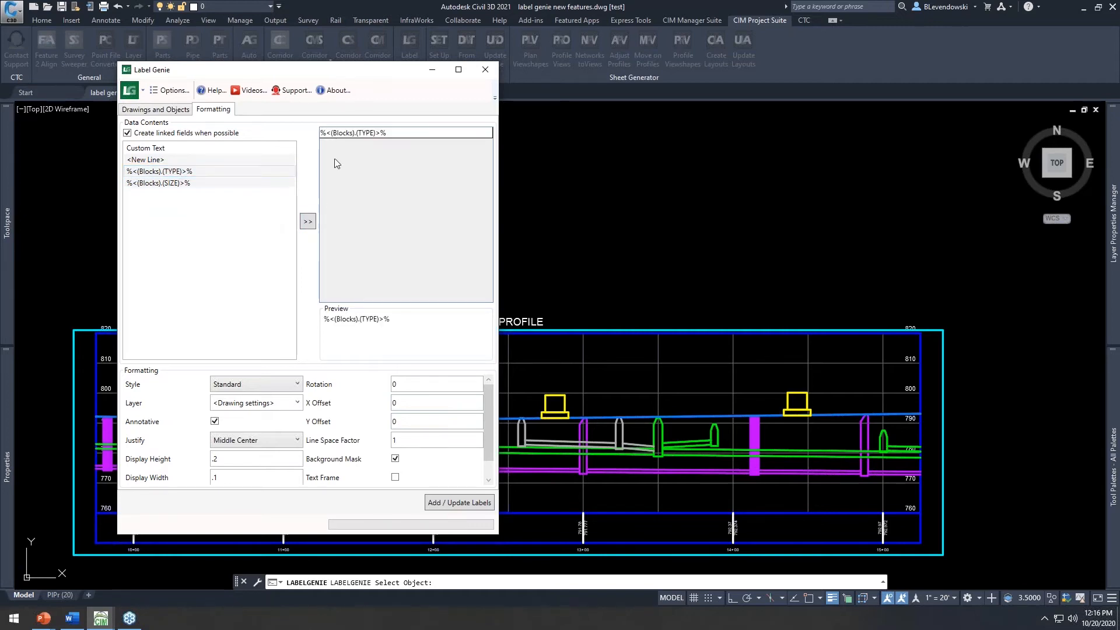
Step: Add a new line followed by the block SIZE attribute to the label's data contents
{"action": "left_click", "coordinate": [171, 160]}
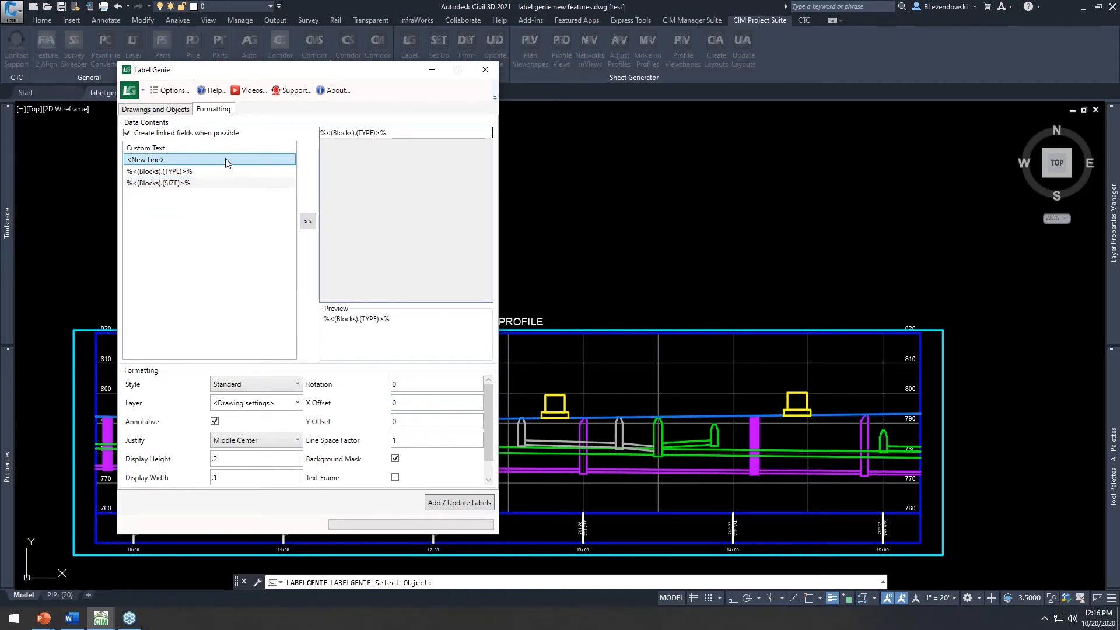
{"action": "left_click", "coordinate": [308, 222]}
{"action": "left_click", "coordinate": [181, 183]}
{"action": "left_click", "coordinate": [303, 221]}
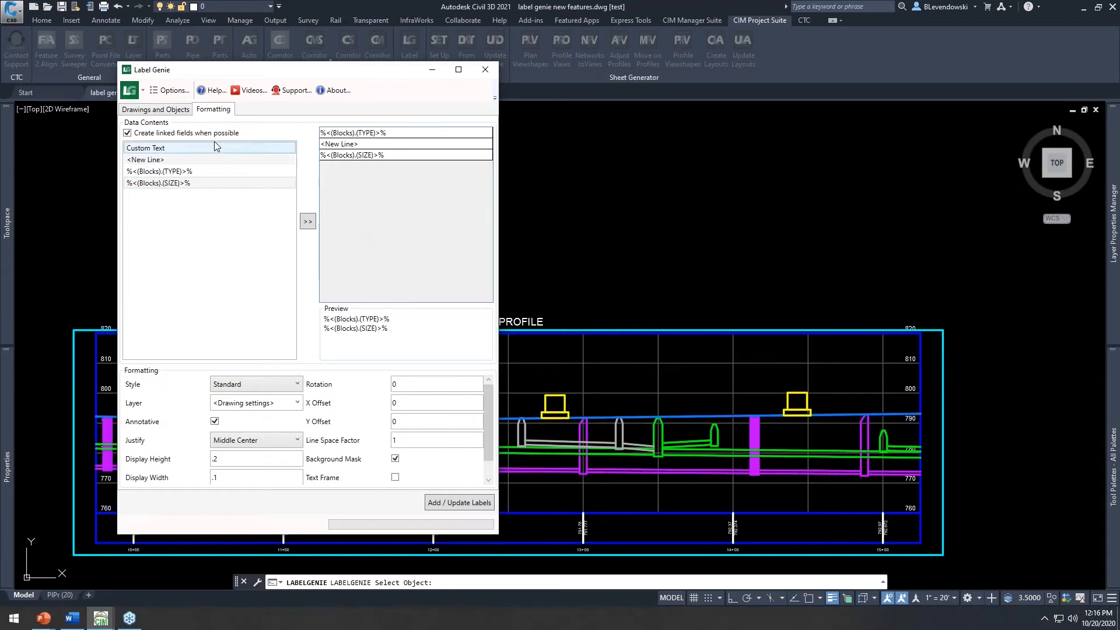
Step: Recheck the blocks' layer filter and set the label's display height to .1
{"action": "left_click", "coordinate": [181, 111]}
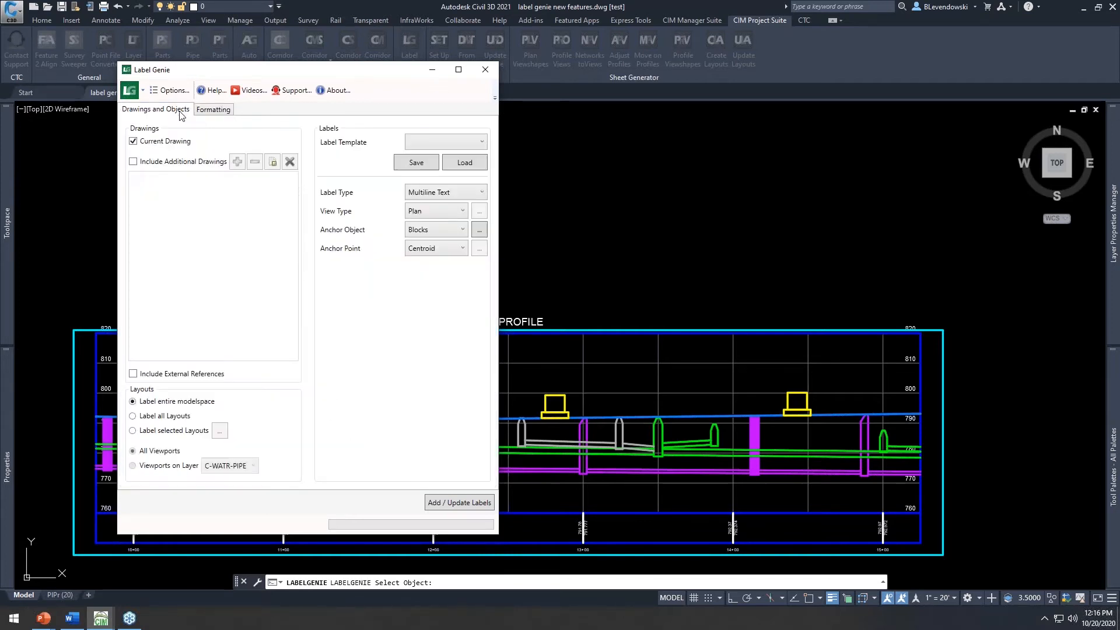
{"action": "left_click", "coordinate": [478, 232]}
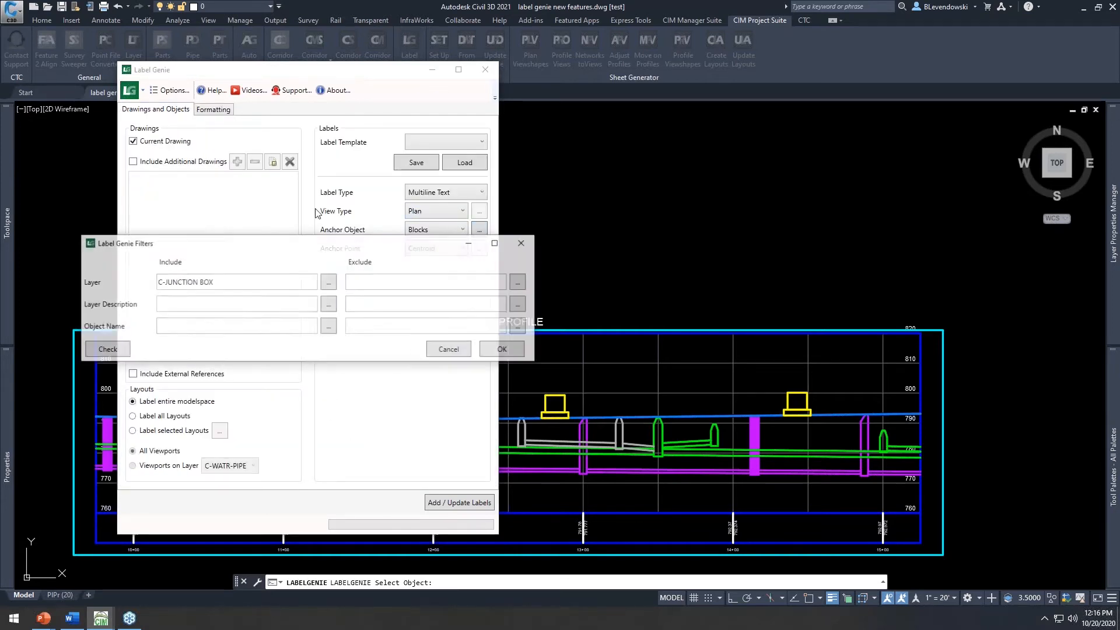
{"action": "left_click", "coordinate": [504, 350]}
{"action": "left_click", "coordinate": [206, 110]}
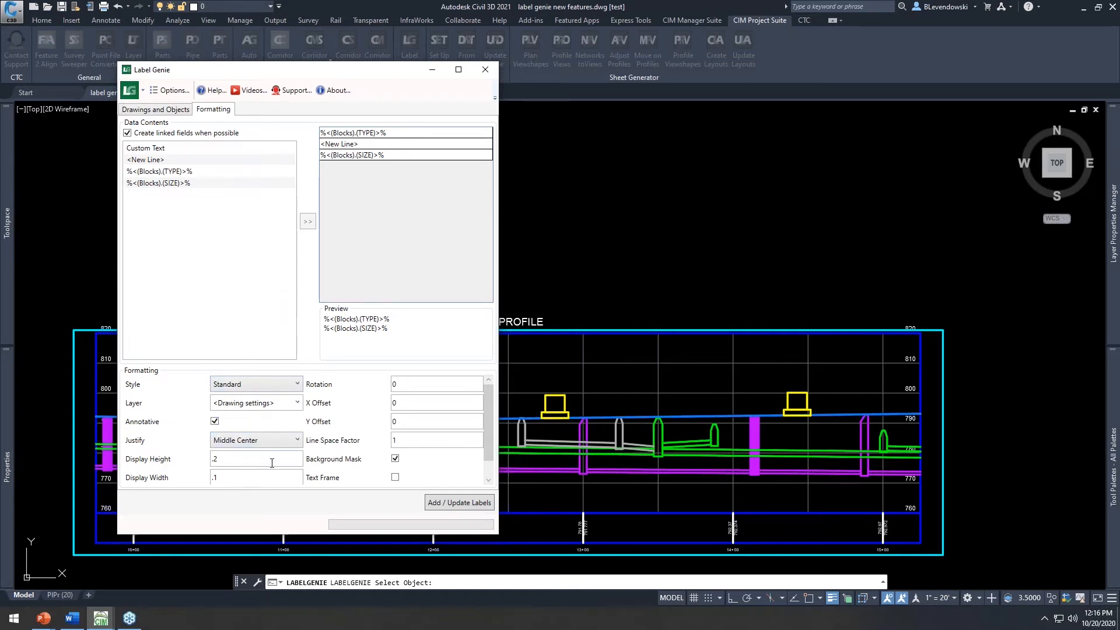
{"action": "left_click_drag", "start_coordinate": [222, 461], "coordinate": [119, 454]}
{"action": "type", "text": ".1"}
{"action": "key", "text": "Tab"}
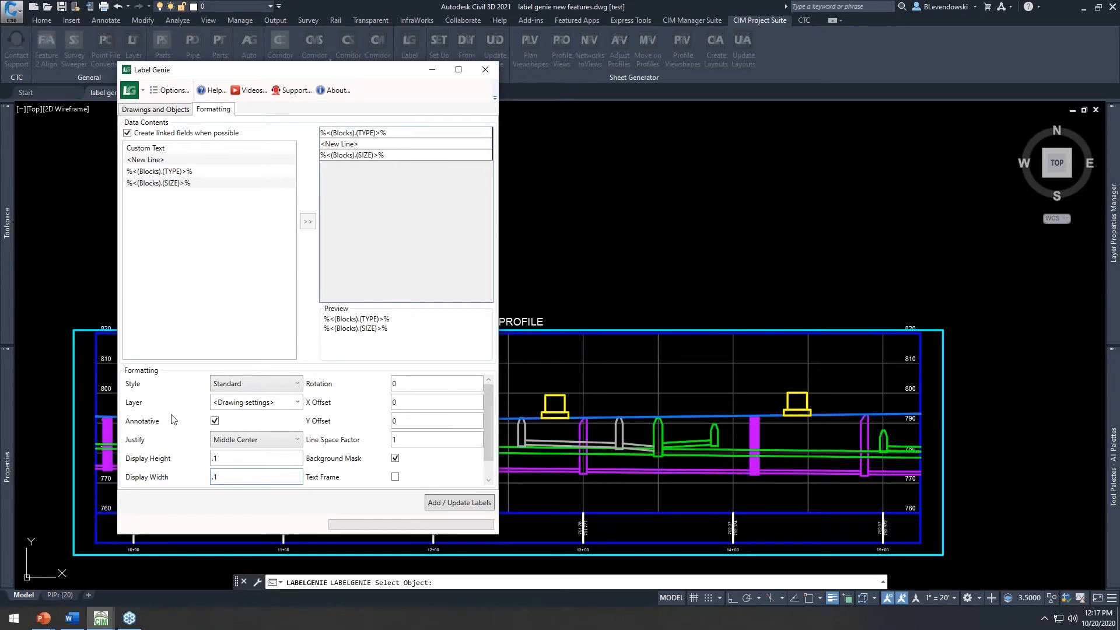
{"action": "left_click", "coordinate": [172, 109]}
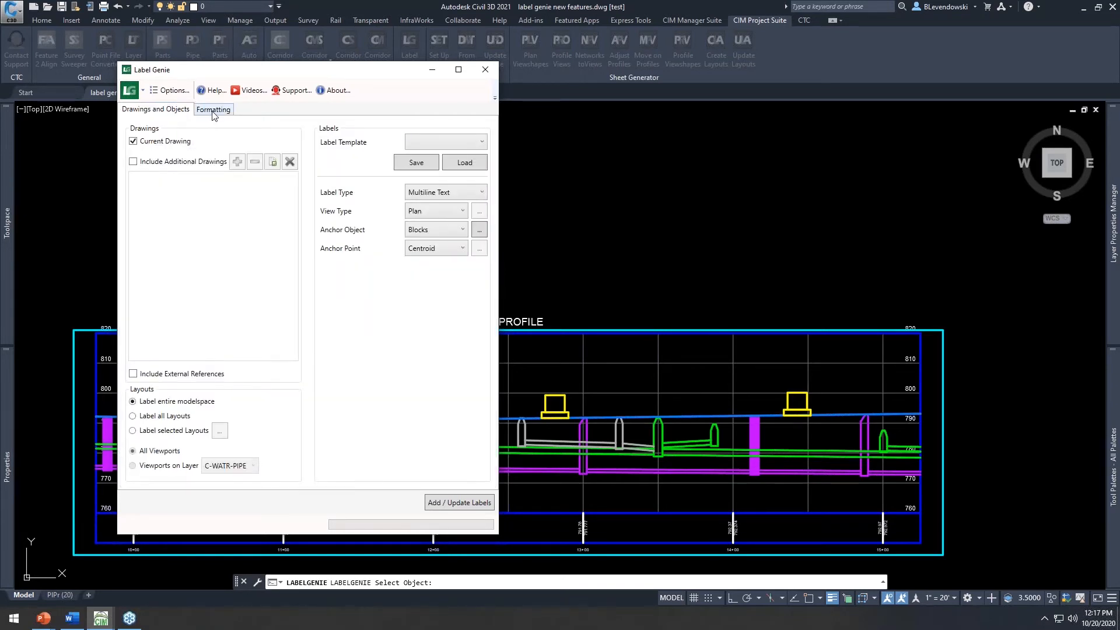
{"action": "left_click", "coordinate": [213, 110]}
Step: Add the TYPE and SIZE labels to the junction box blocks and inspect them along the Main profile
{"action": "left_click", "coordinate": [457, 503]}
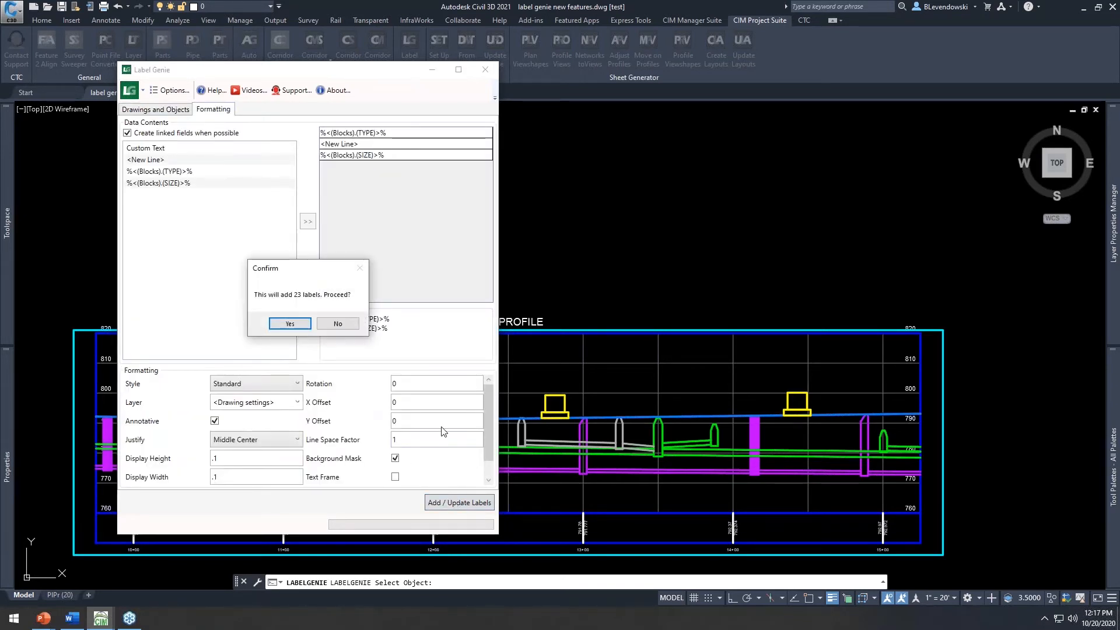
{"action": "left_click", "coordinate": [309, 328]}
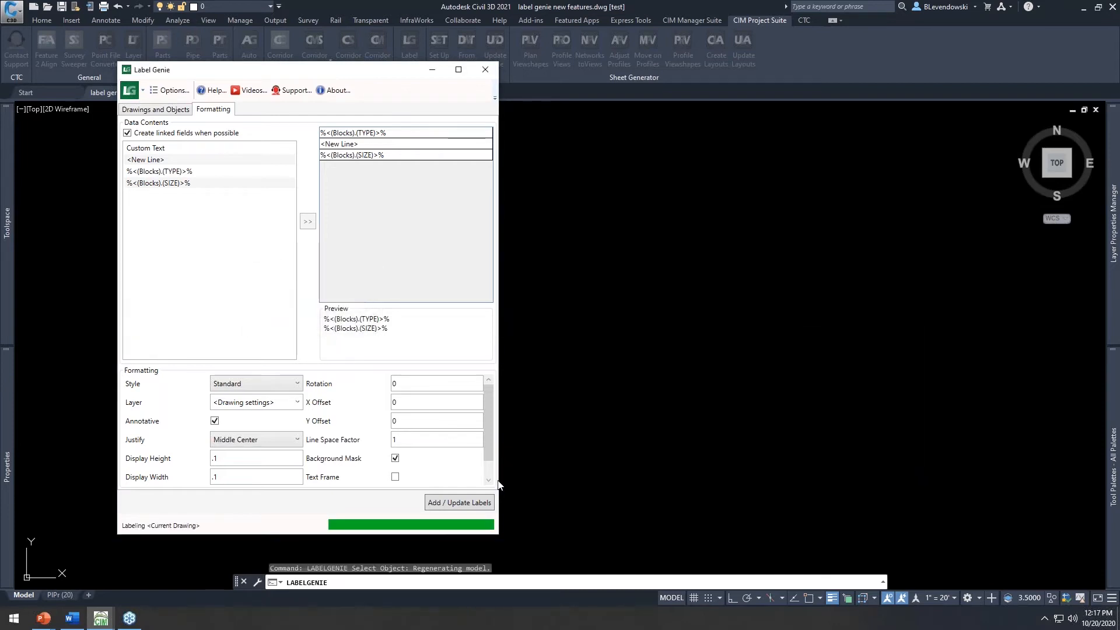
{"action": "left_click", "coordinate": [397, 371]}
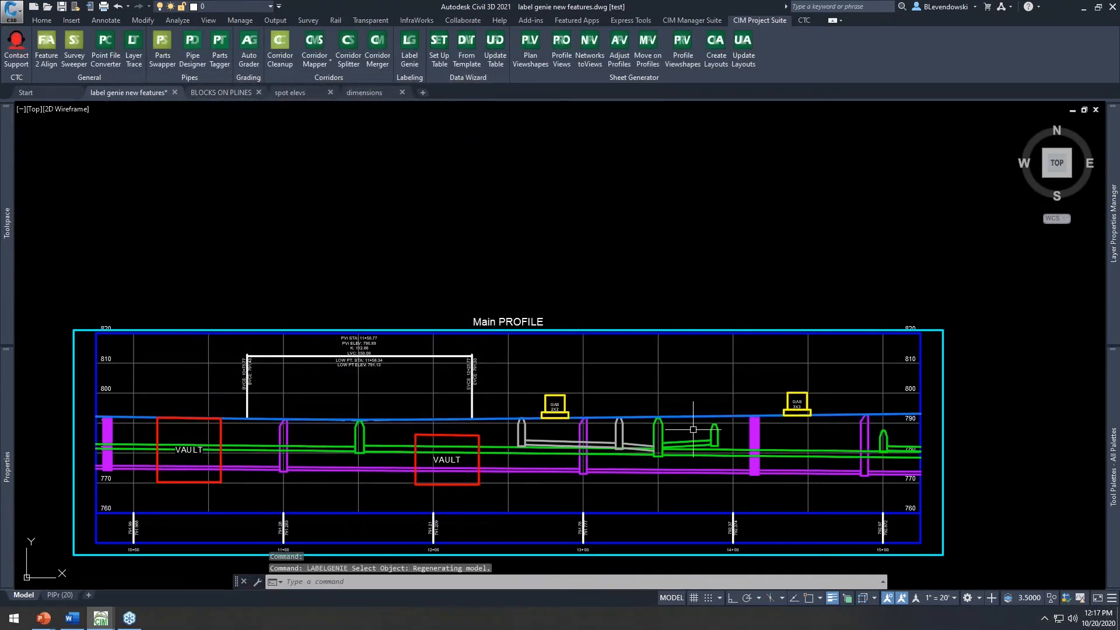
{"action": "scroll", "coordinate": [658, 292], "scroll_direction": "up", "scroll_amount": 2}
{"action": "scroll", "coordinate": [537, 372], "scroll_direction": "down", "scroll_amount": 4}
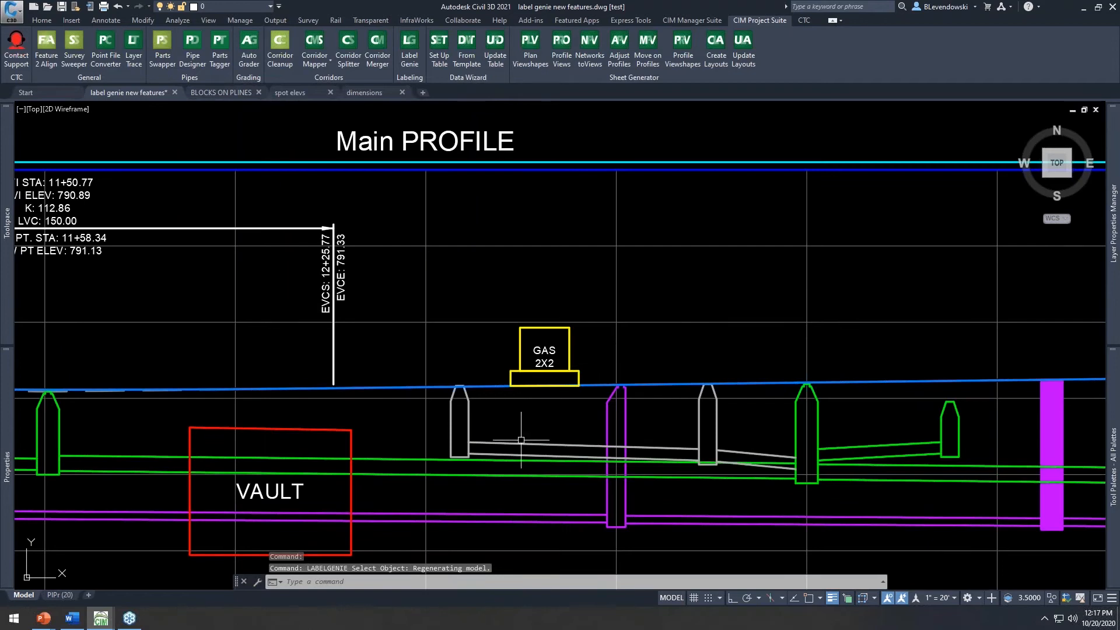
{"action": "scroll", "coordinate": [630, 315], "scroll_direction": "up", "scroll_amount": 2}
{"action": "scroll", "coordinate": [618, 293], "scroll_direction": "up", "scroll_amount": 5}
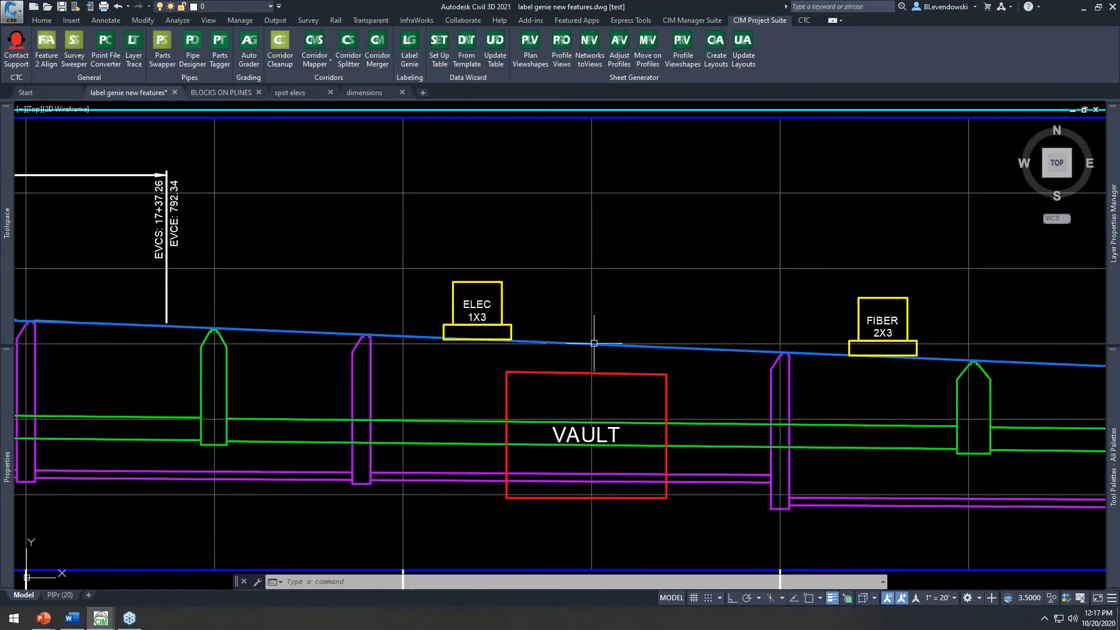
{"action": "middle_click_drag", "start_coordinate": [522, 335], "coordinate": [780, 363]}
{"action": "middle_click_drag", "start_coordinate": [299, 366], "coordinate": [286, 366]}
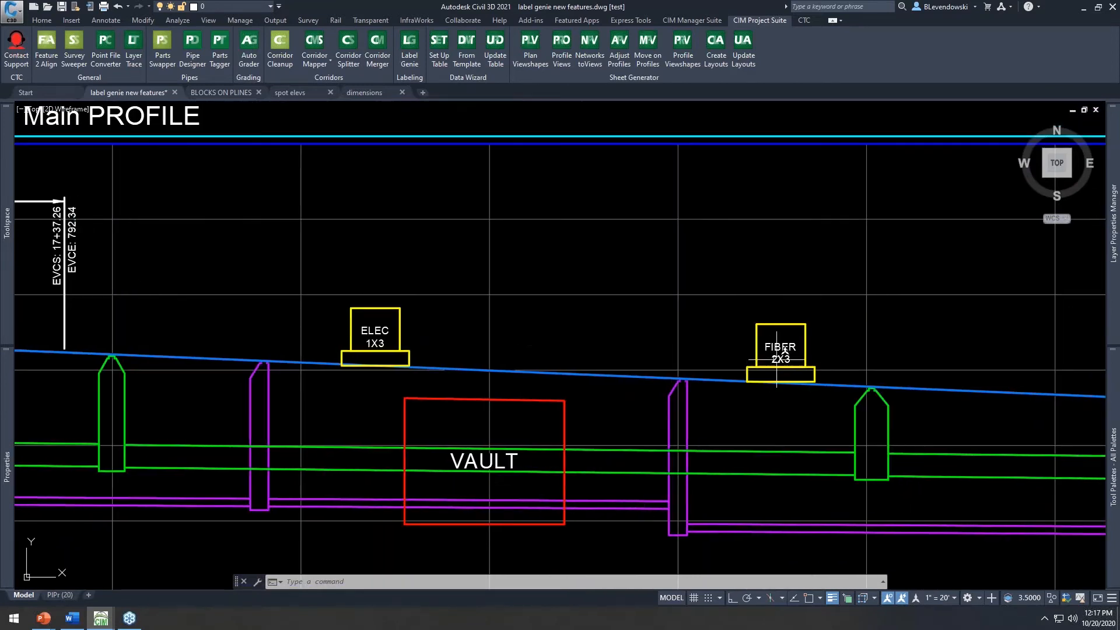
Step: Reopen Label Genie, set the label's Y offset to 1, update the junction box labels and review them in the Main profile
{"action": "left_click", "coordinate": [410, 47]}
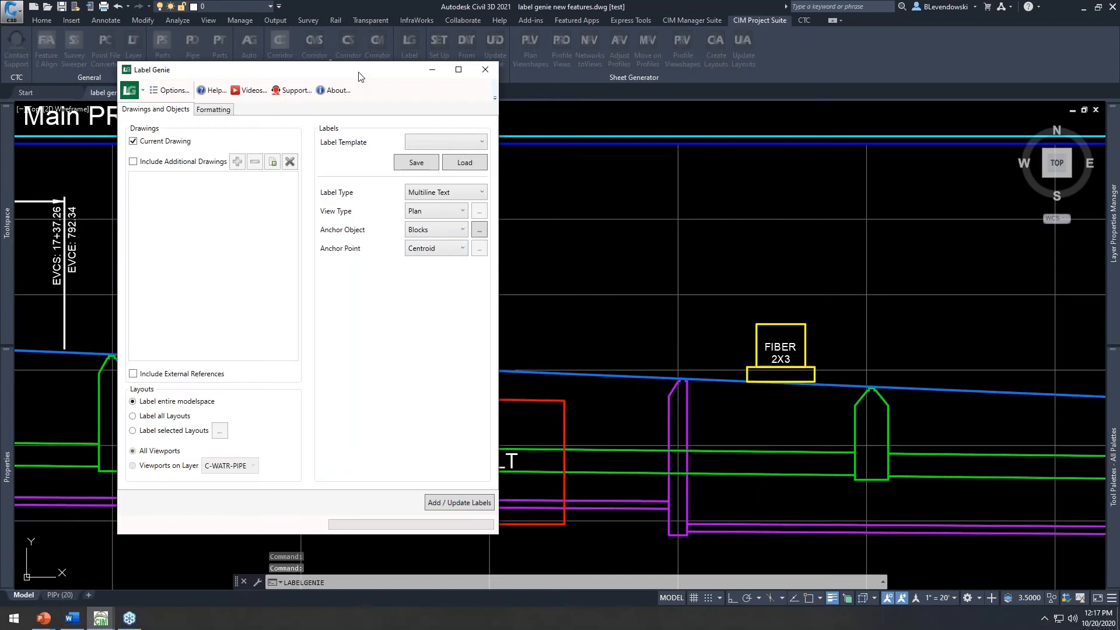
{"action": "left_click_drag", "start_coordinate": [358, 74], "coordinate": [305, 51]}
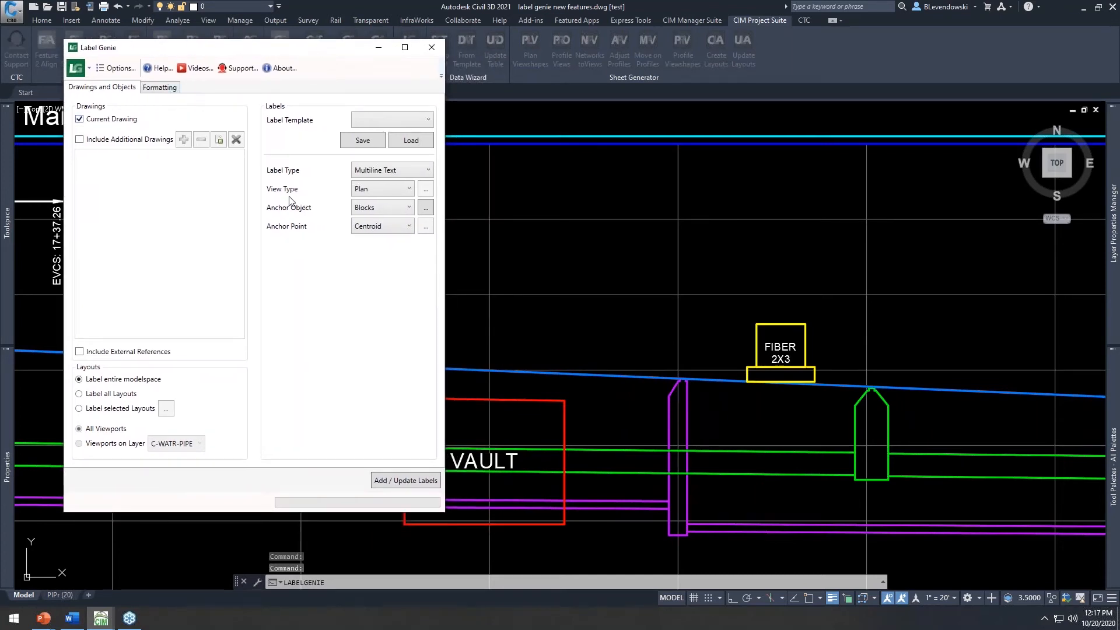
{"action": "left_click", "coordinate": [164, 88]}
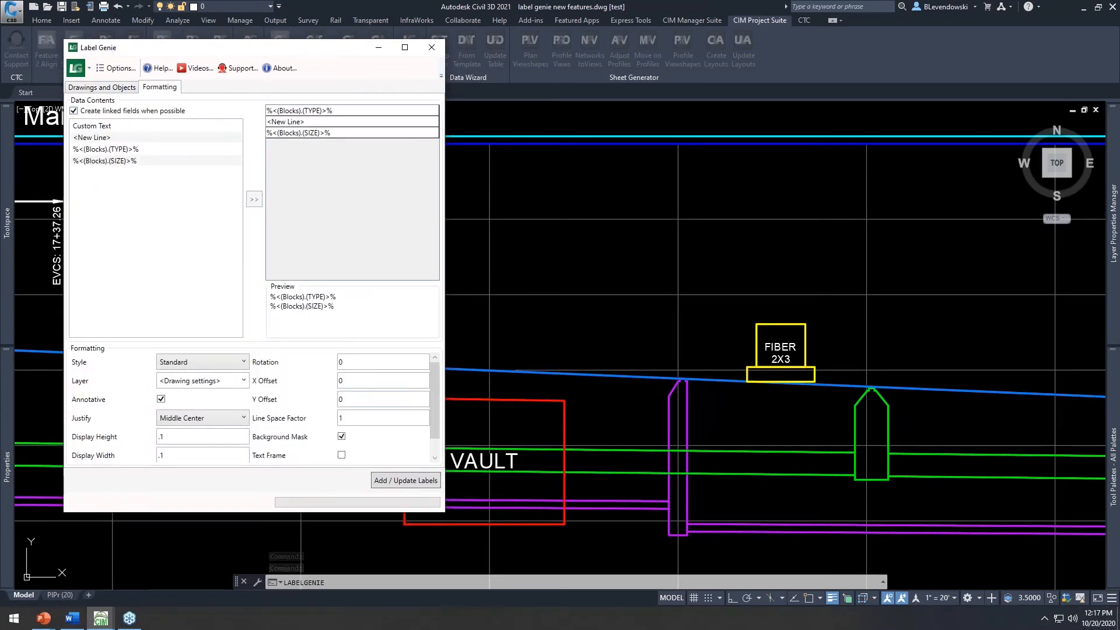
{"action": "left_click_drag", "start_coordinate": [355, 400], "coordinate": [313, 413]}
{"action": "type", "text": "1"}
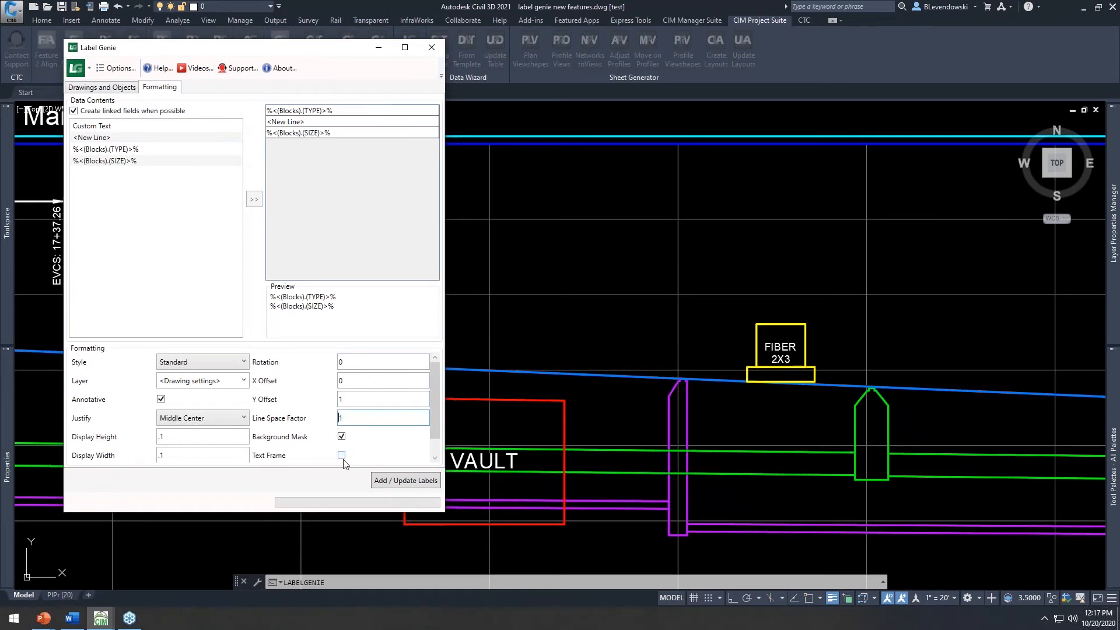
{"action": "left_click", "coordinate": [401, 480]}
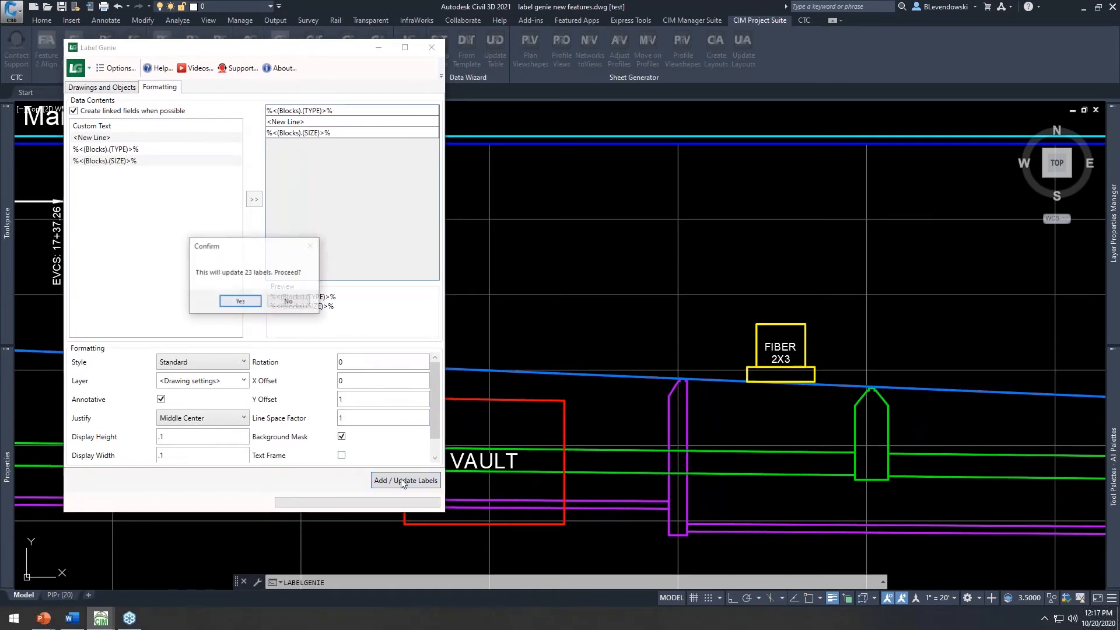
{"action": "left_click", "coordinate": [257, 305]}
{"action": "left_click", "coordinate": [324, 353]}
{"action": "scroll", "coordinate": [685, 349], "scroll_direction": "down", "scroll_amount": 5}
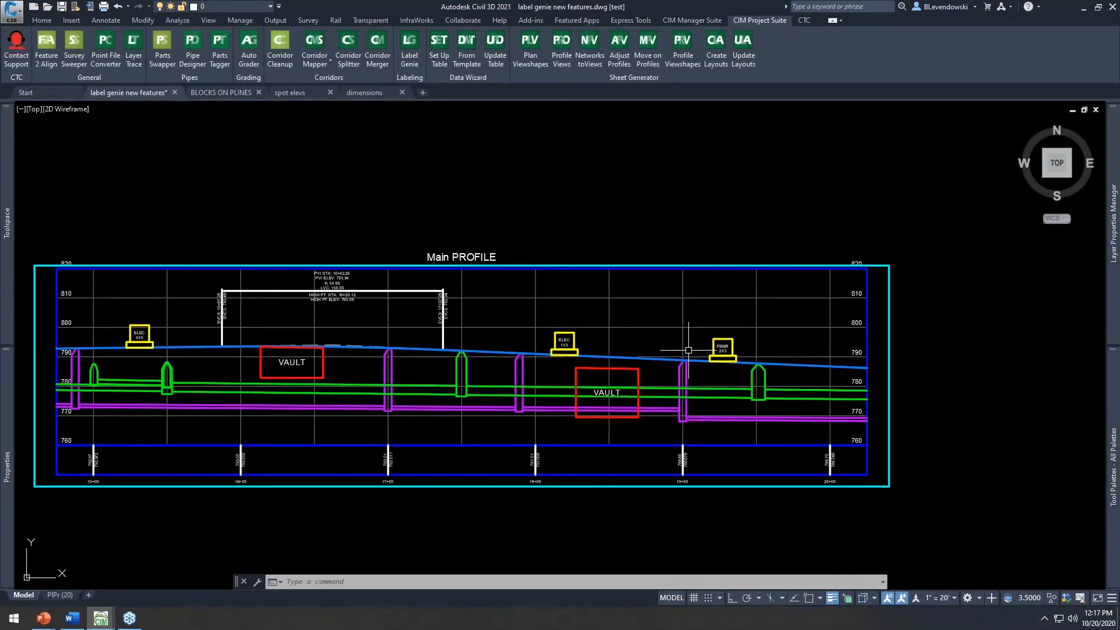
{"action": "scroll", "coordinate": [641, 352], "scroll_direction": "up", "scroll_amount": 3}
Step: Copy the ELEC 1X3 junction box block to the gap between it and the FIBER 2X3 box in the Main profile
{"action": "type", "text": "co"}
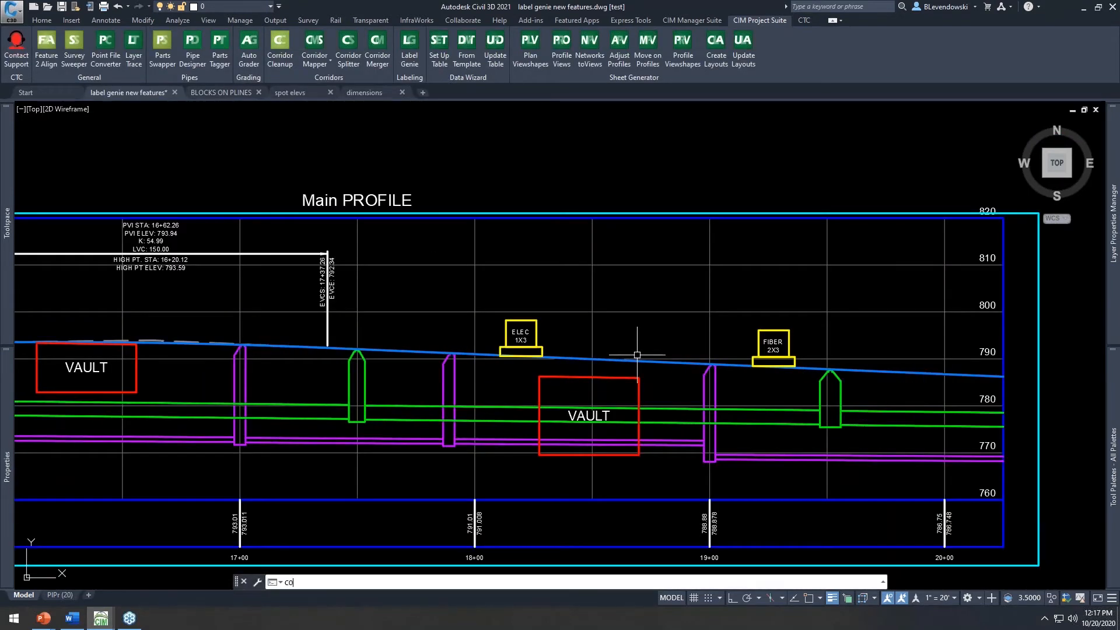
{"action": "key", "text": "Return"}
{"action": "left_click", "coordinate": [540, 324]}
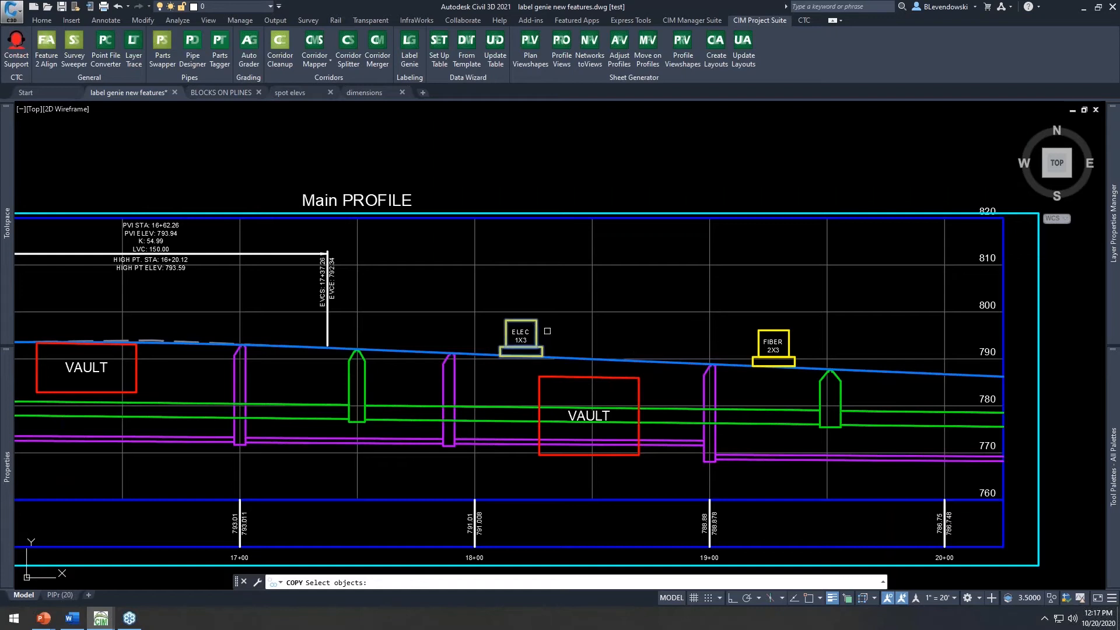
{"action": "key", "text": "Return"}
{"action": "left_click", "coordinate": [647, 337]}
{"action": "left_click", "coordinate": [784, 343]}
{"action": "key", "text": "Escape"}
Step: Reopen Label Genie, update the multiline text labels to include the copied junction box, and close the tool
{"action": "left_click", "coordinate": [410, 53]}
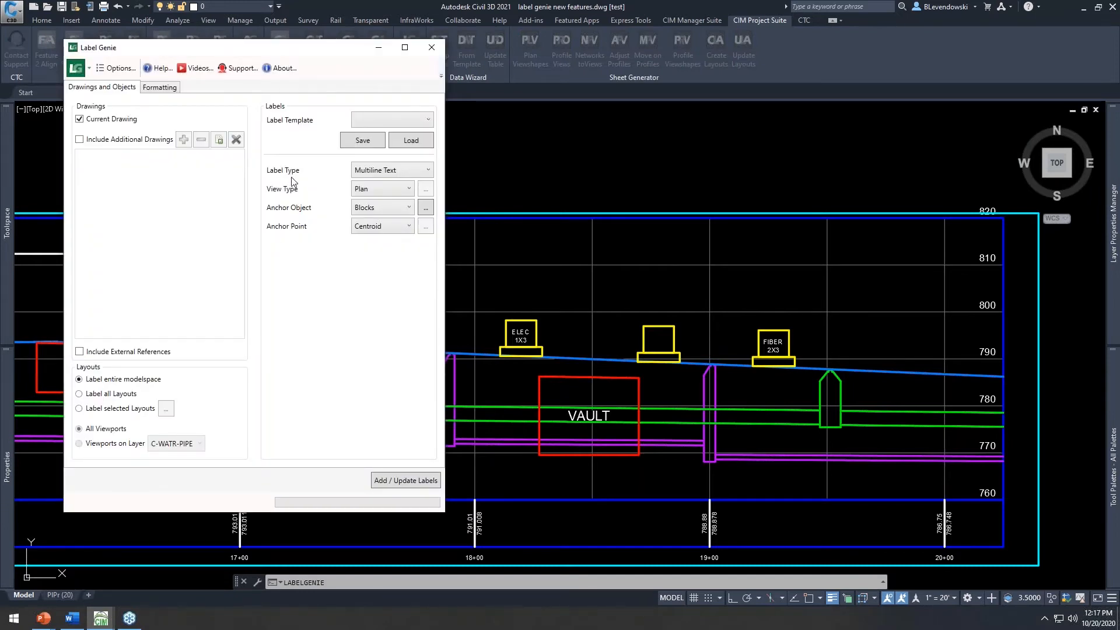
{"action": "left_click", "coordinate": [389, 484]}
{"action": "left_click", "coordinate": [262, 302]}
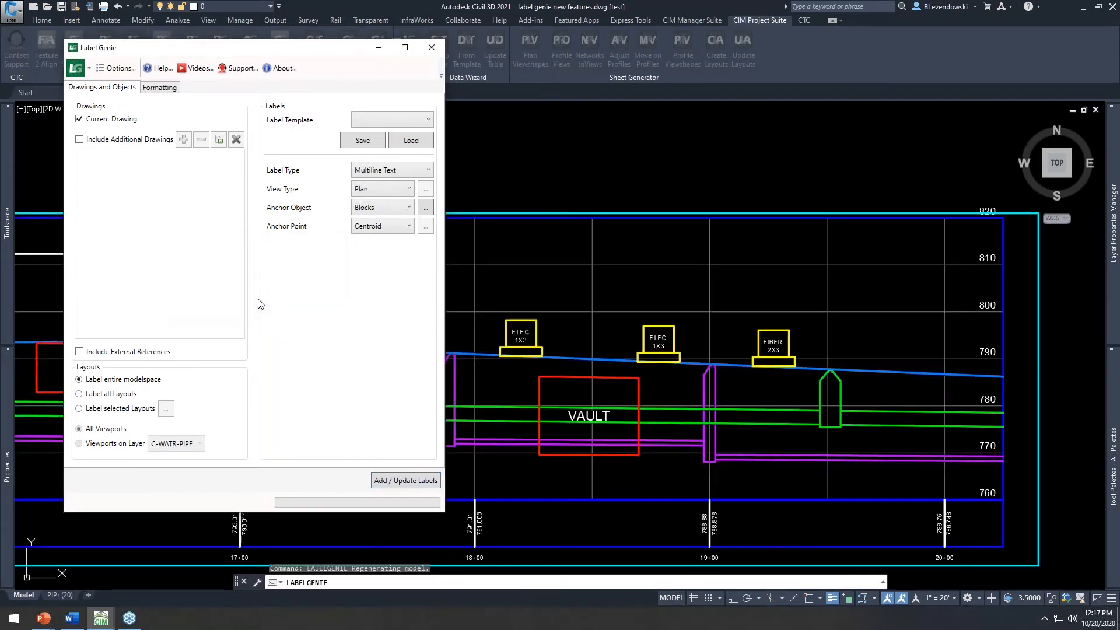
{"action": "left_click", "coordinate": [340, 350]}
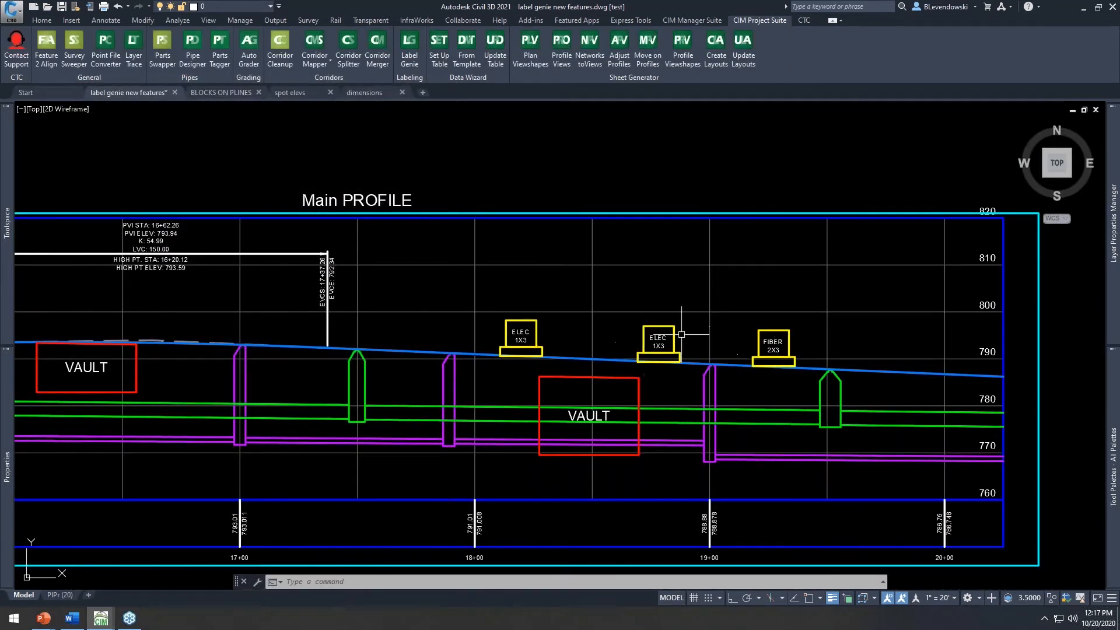
Step: Reopen Label Genie and save its current settings as a new label template named MTEXT ON JUNCTION BOXES IN PROF
{"action": "left_click", "coordinate": [409, 55]}
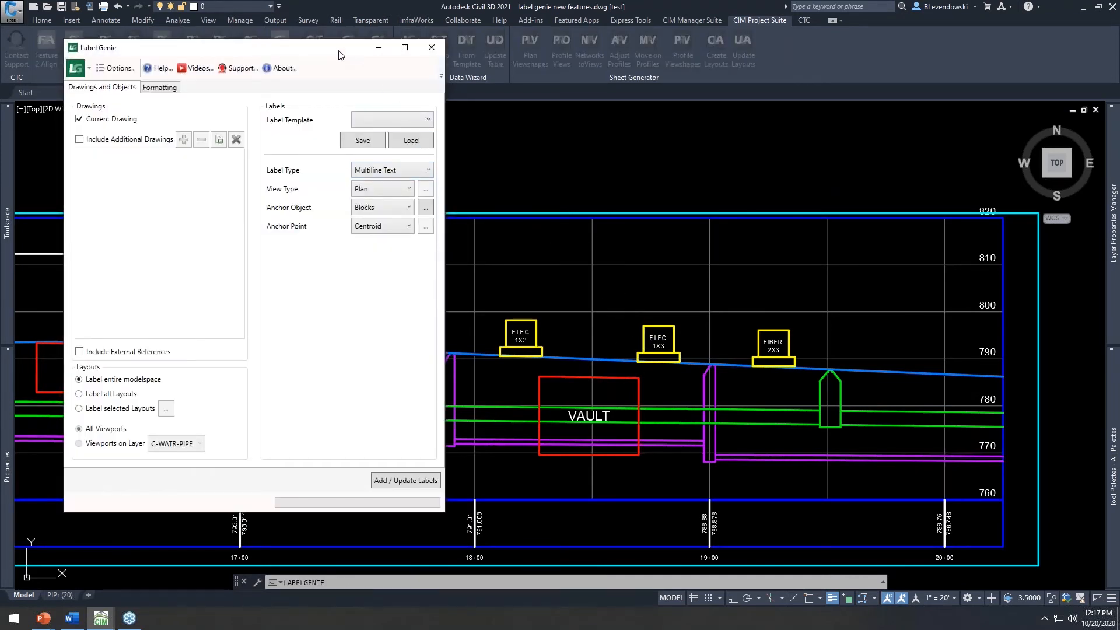
{"action": "left_click_drag", "start_coordinate": [341, 55], "coordinate": [330, 68]}
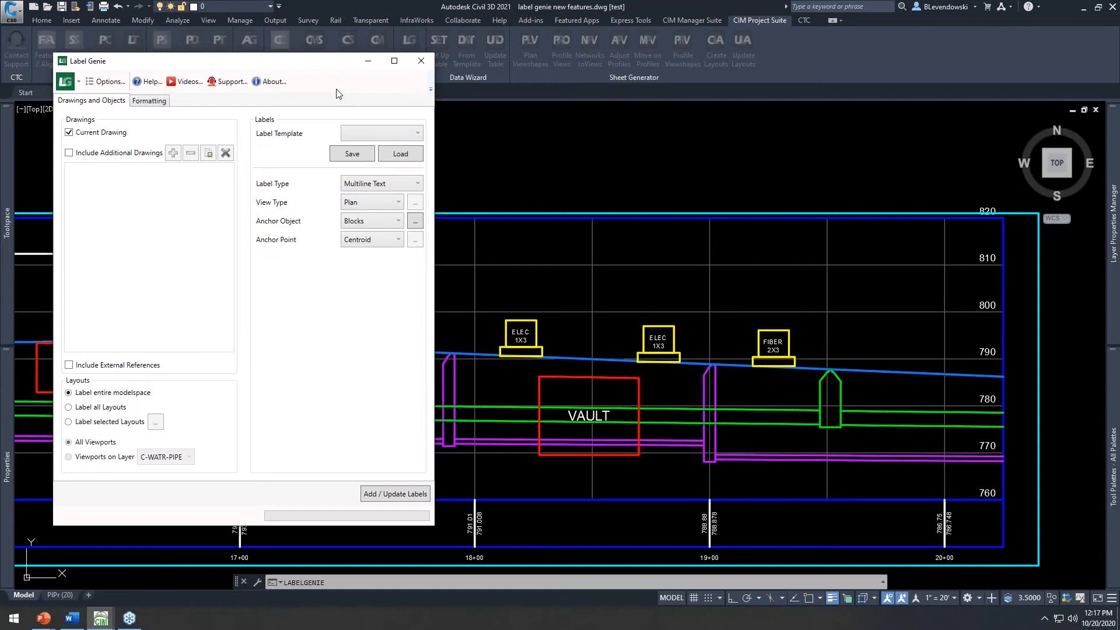
{"action": "left_click", "coordinate": [390, 138]}
{"action": "left_click", "coordinate": [389, 137]}
{"action": "left_click", "coordinate": [386, 137]}
{"action": "left_click", "coordinate": [357, 150]}
{"action": "left_click", "coordinate": [354, 154]}
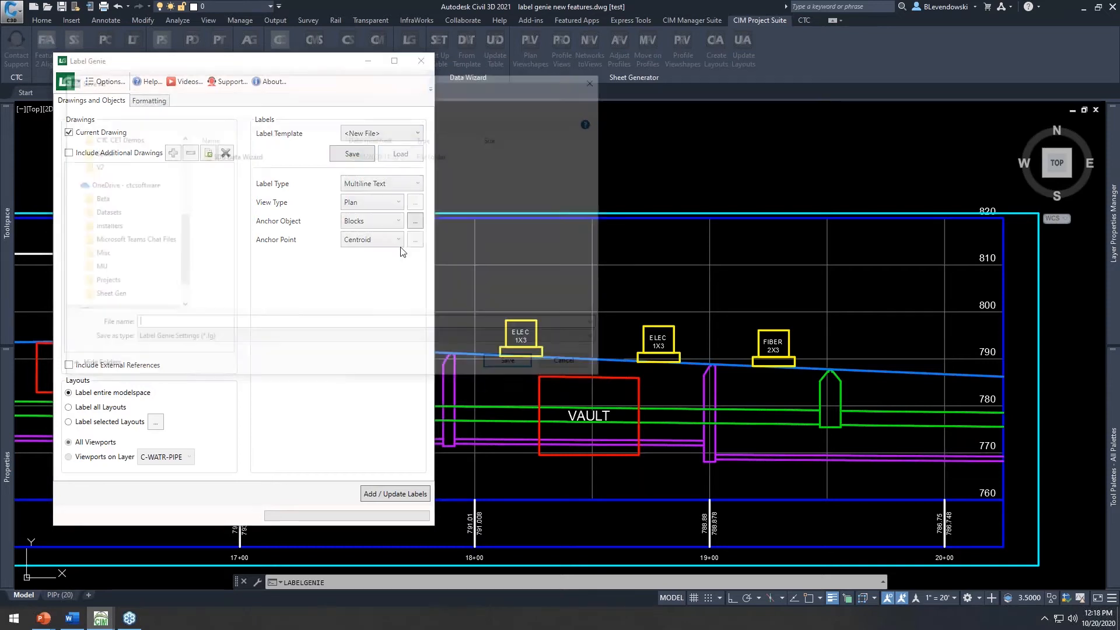
{"action": "type", "text": "B"}
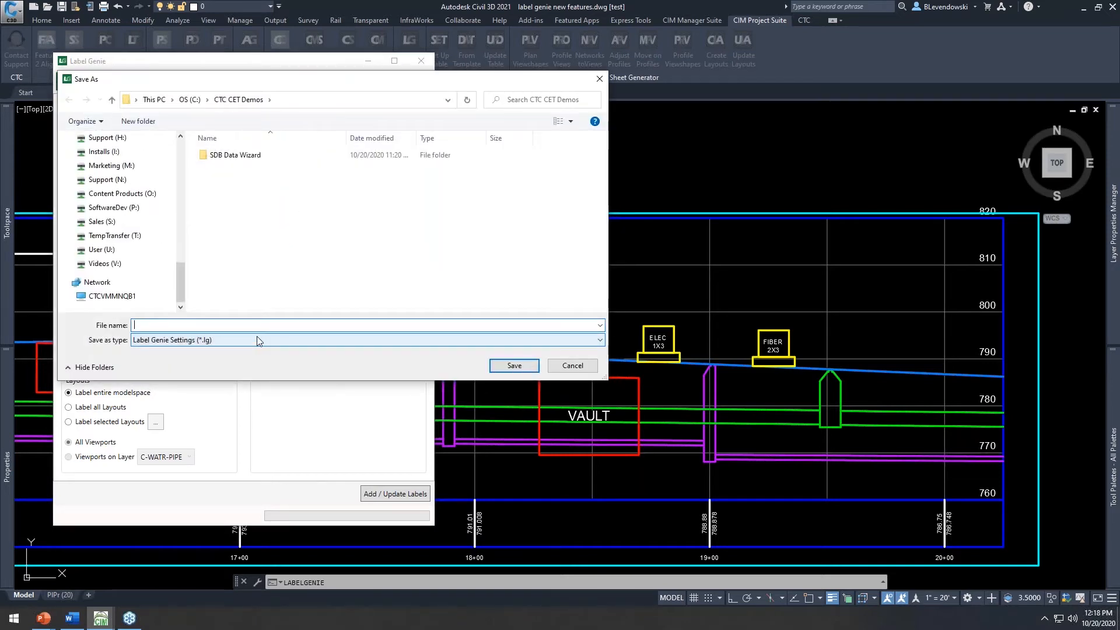
{"action": "type", "text": "MTEXT ON JUNCTION BOXES IN PROF"}
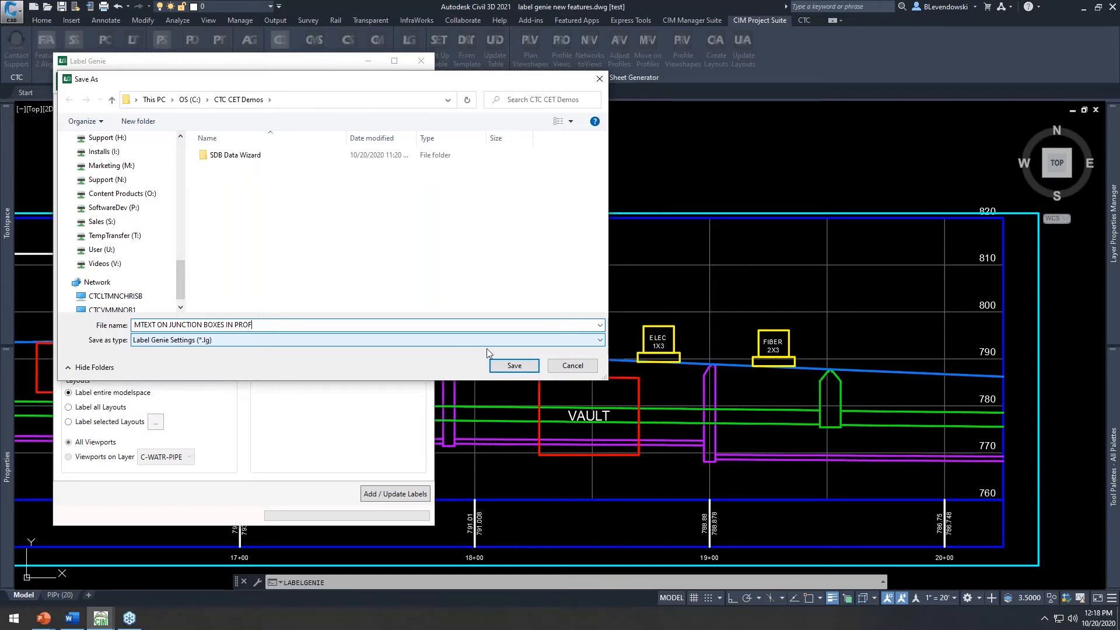
{"action": "left_click", "coordinate": [511, 365]}
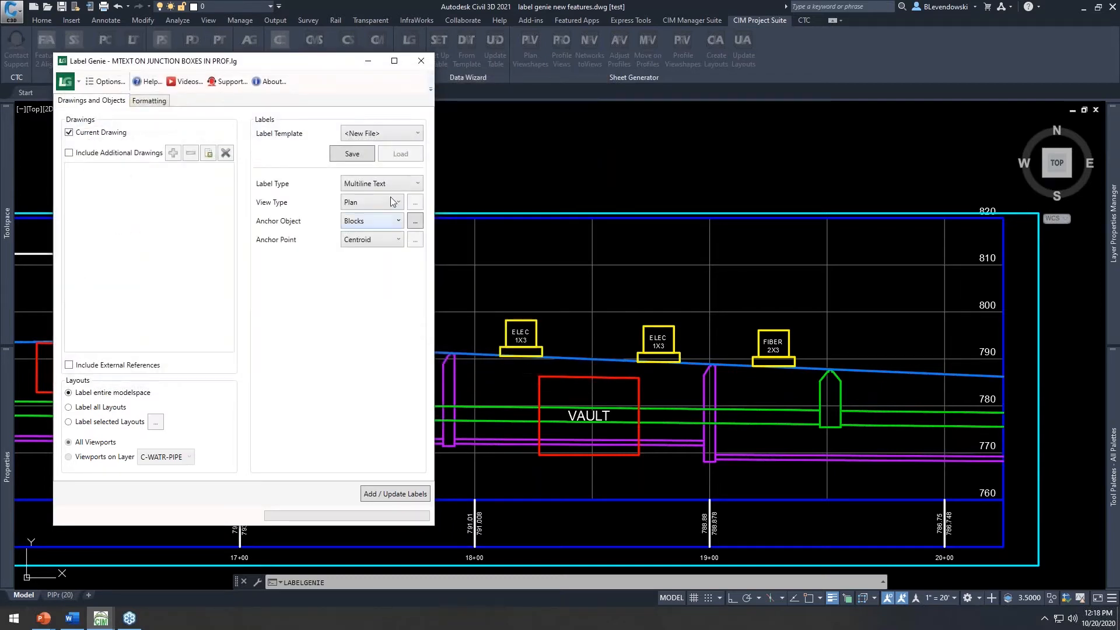
Step: Load the MTEXT ON JUNCTION BOXES IN PROF label template and check its data contents and formatting
{"action": "left_click", "coordinate": [397, 140]}
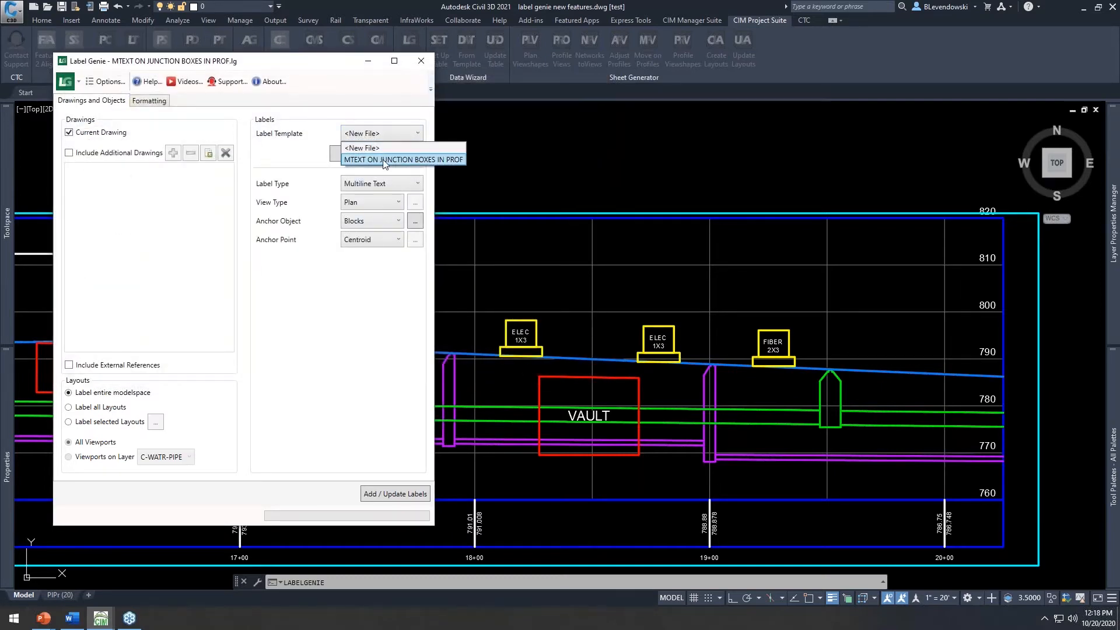
{"action": "left_click", "coordinate": [315, 317]}
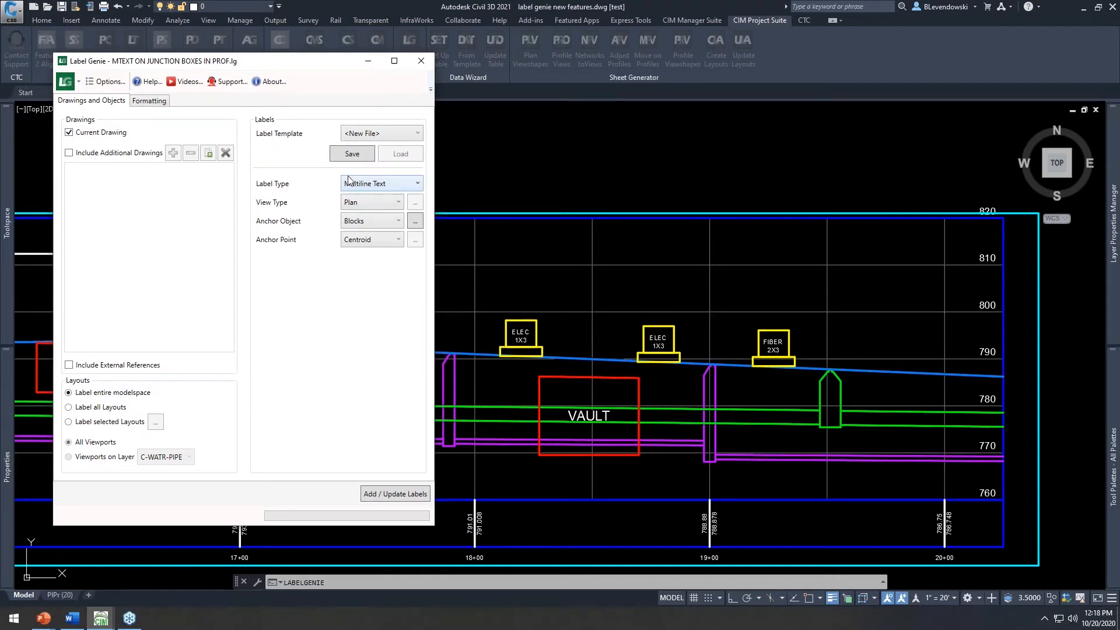
{"action": "left_click", "coordinate": [378, 134]}
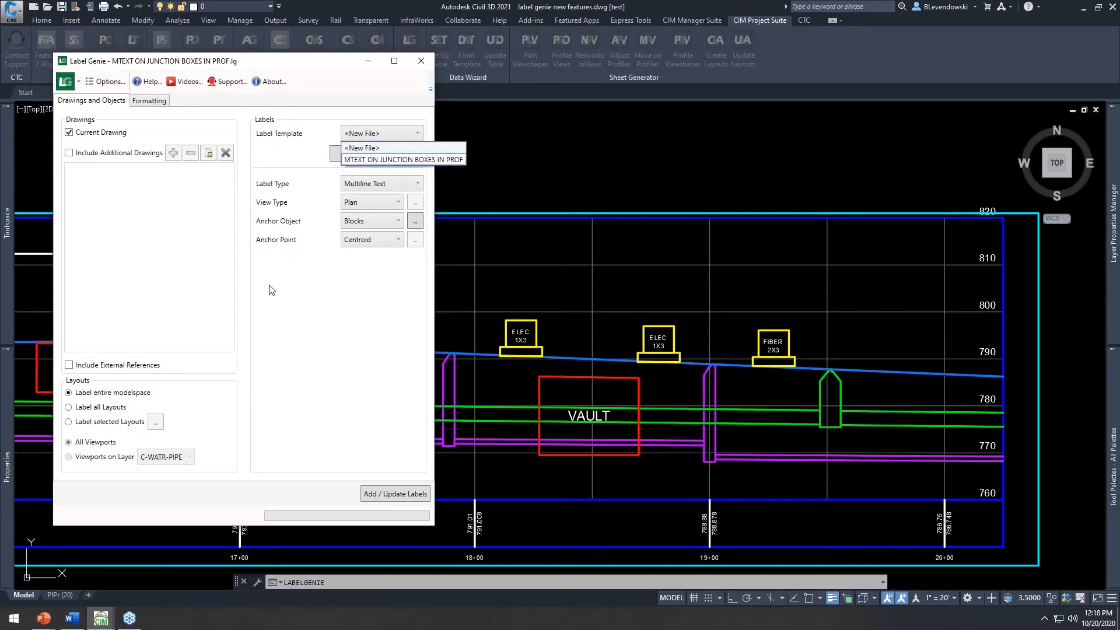
{"action": "left_click", "coordinate": [361, 160]}
{"action": "left_click", "coordinate": [400, 154]}
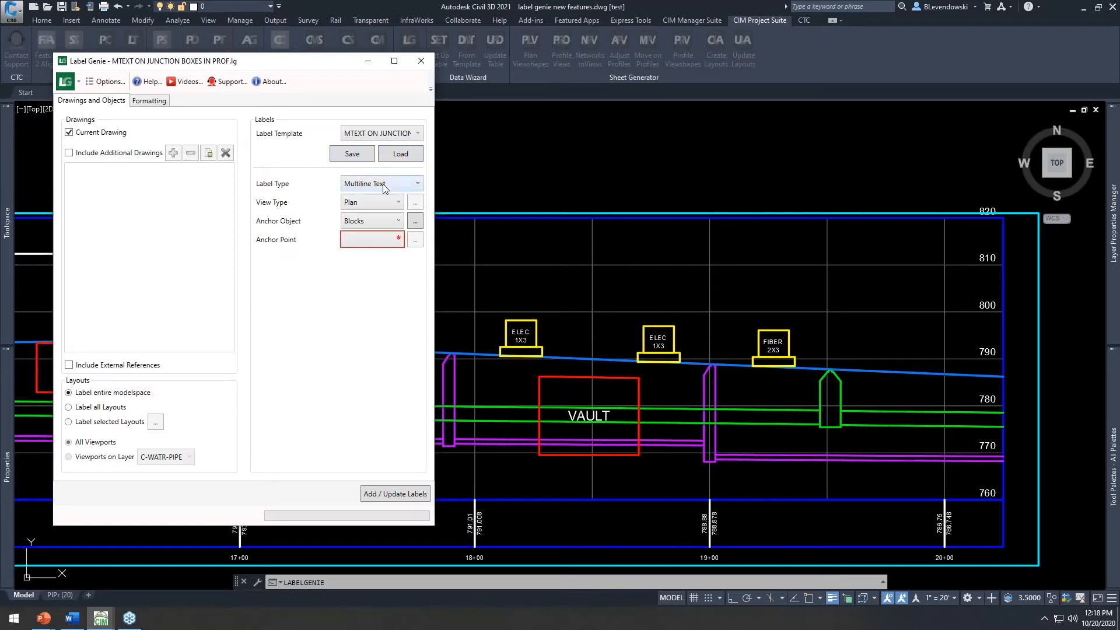
{"action": "left_click", "coordinate": [156, 103]}
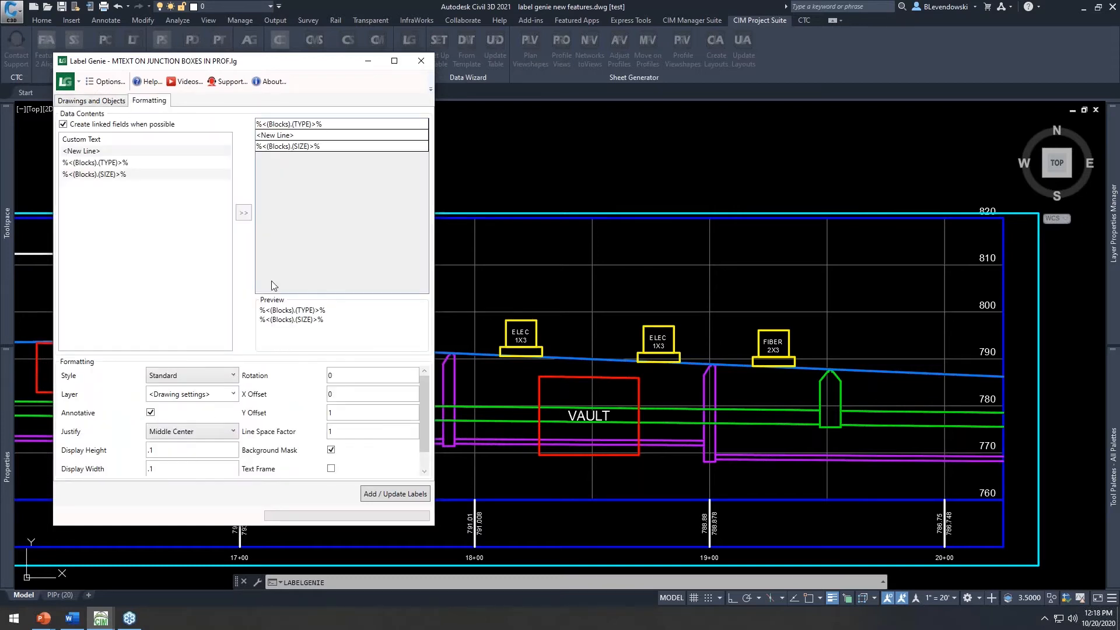
{"action": "left_click", "coordinate": [103, 102]}
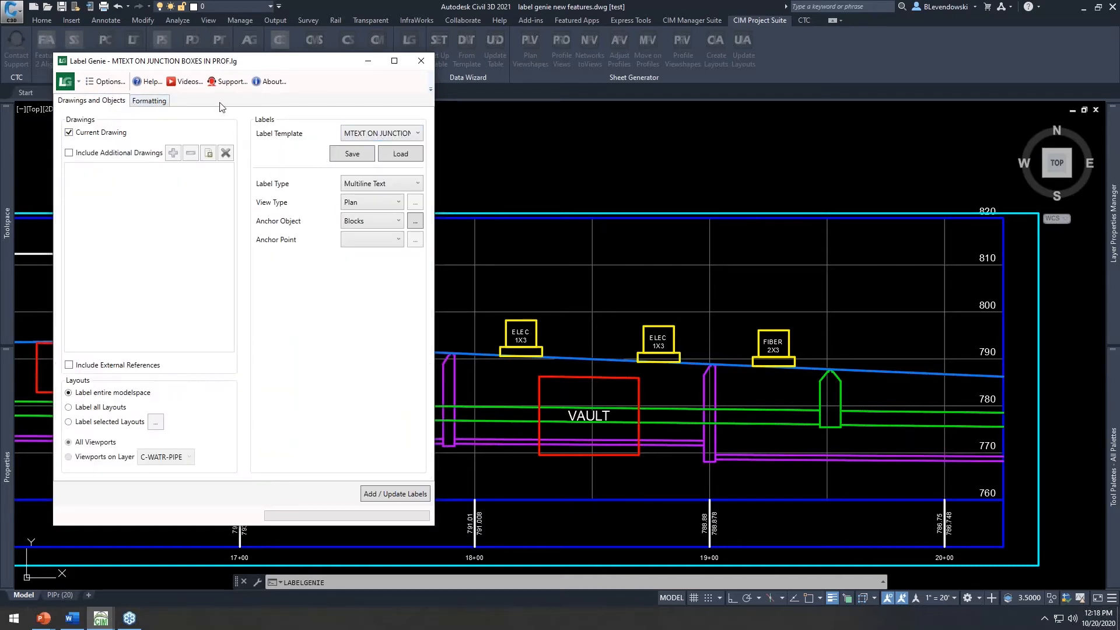
Step: Review the labeling templates path in the Label Genie options and close the options
{"action": "left_click", "coordinate": [99, 83]}
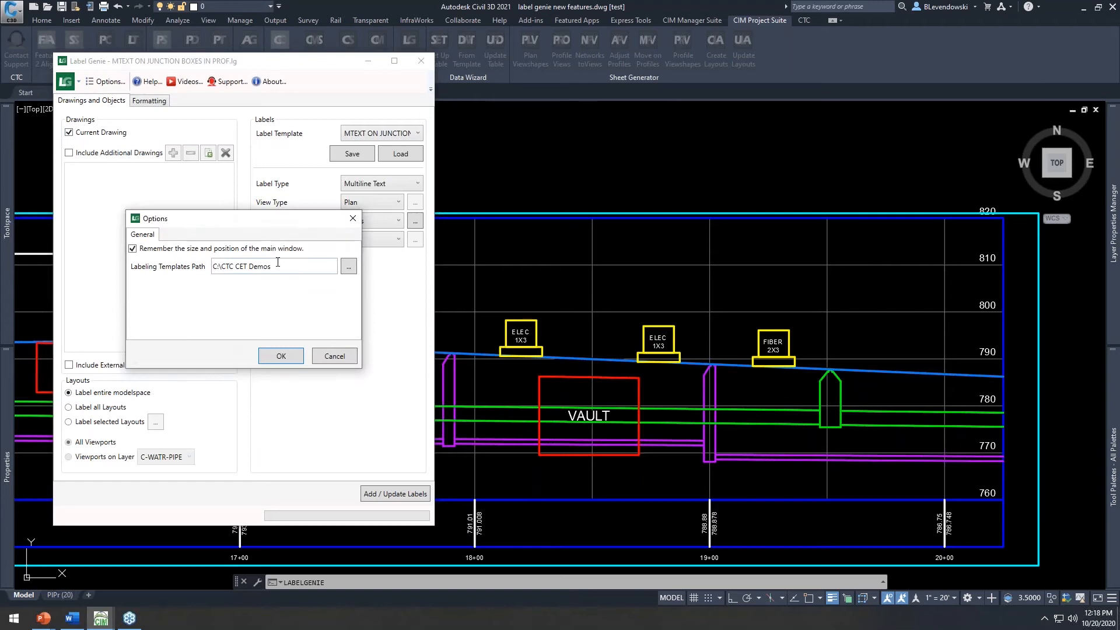
{"action": "left_click_drag", "start_coordinate": [282, 269], "coordinate": [113, 290]}
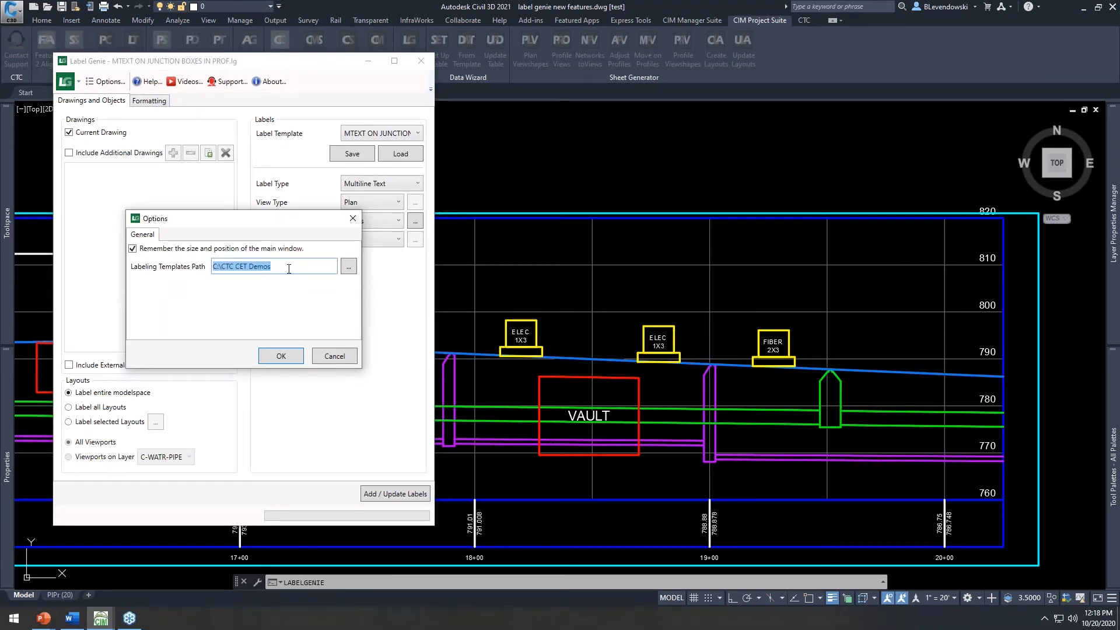
{"action": "left_click", "coordinate": [288, 269]}
{"action": "left_click_drag", "start_coordinate": [288, 269], "coordinate": [198, 273]}
{"action": "left_click", "coordinate": [280, 270]}
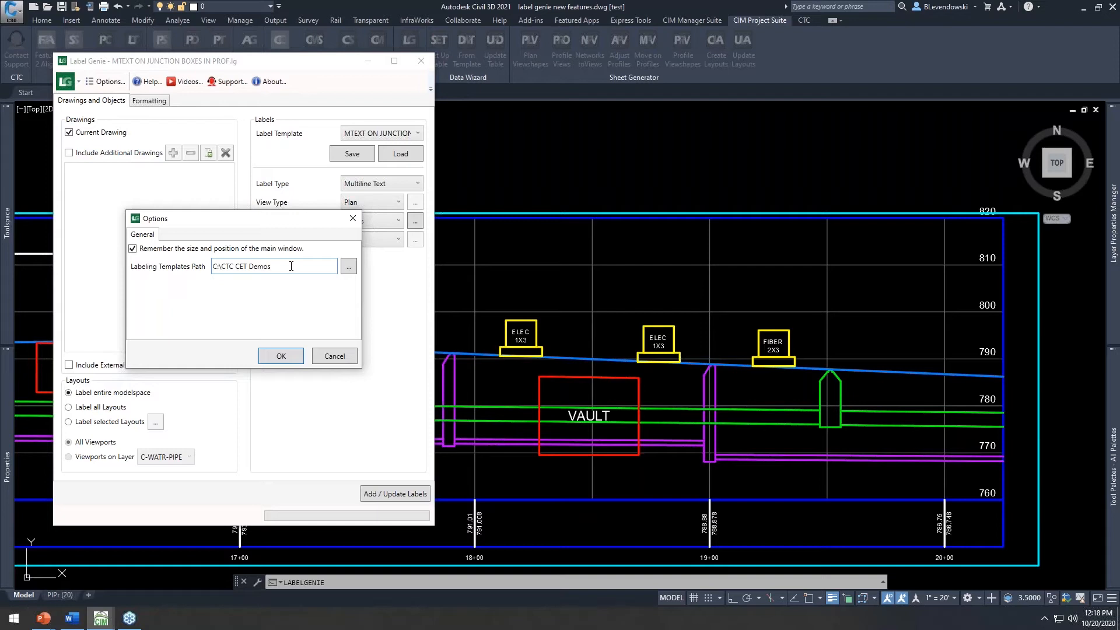
{"action": "left_click", "coordinate": [278, 358]}
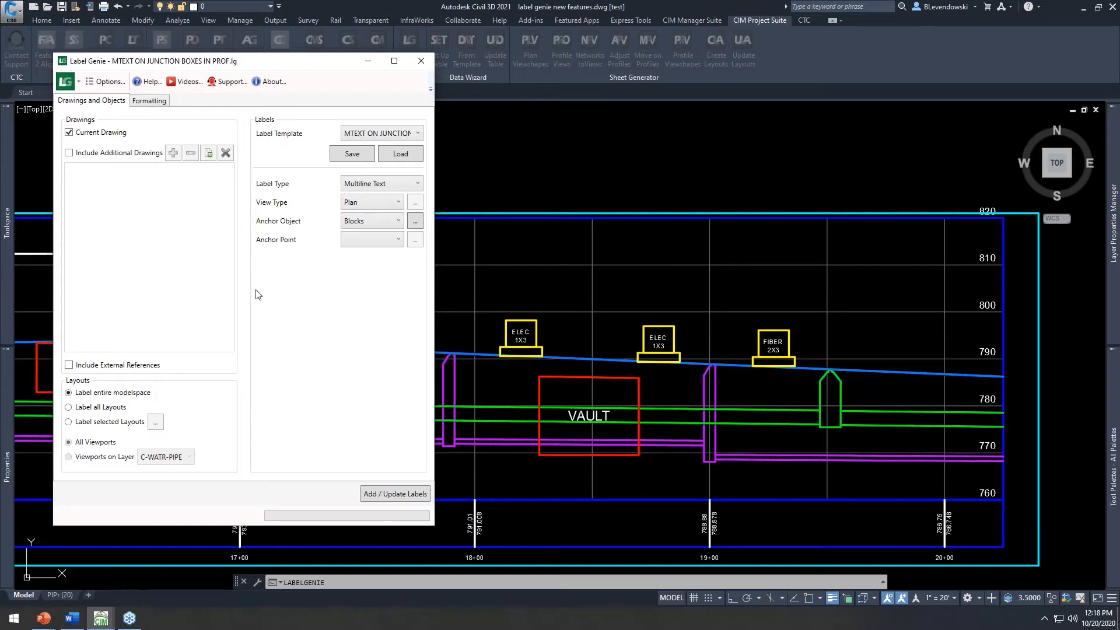
Step: Review the loaded template's formatting again, return to the drawing and object settings, and close Label Genie
{"action": "left_click", "coordinate": [147, 103]}
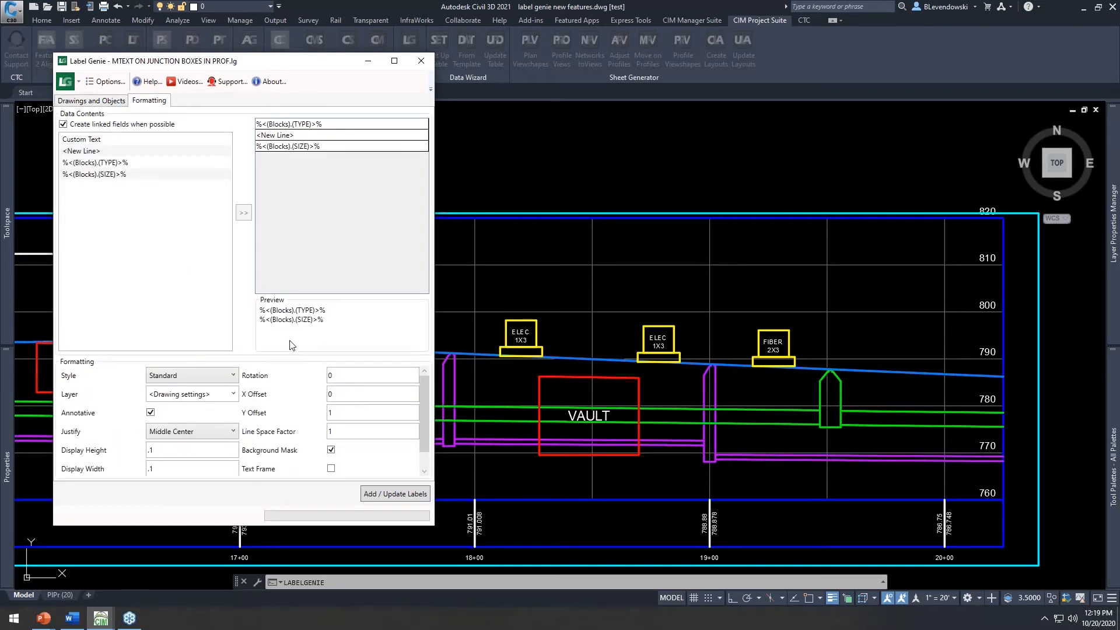
{"action": "left_click_drag", "start_coordinate": [319, 67], "coordinate": [336, 51]}
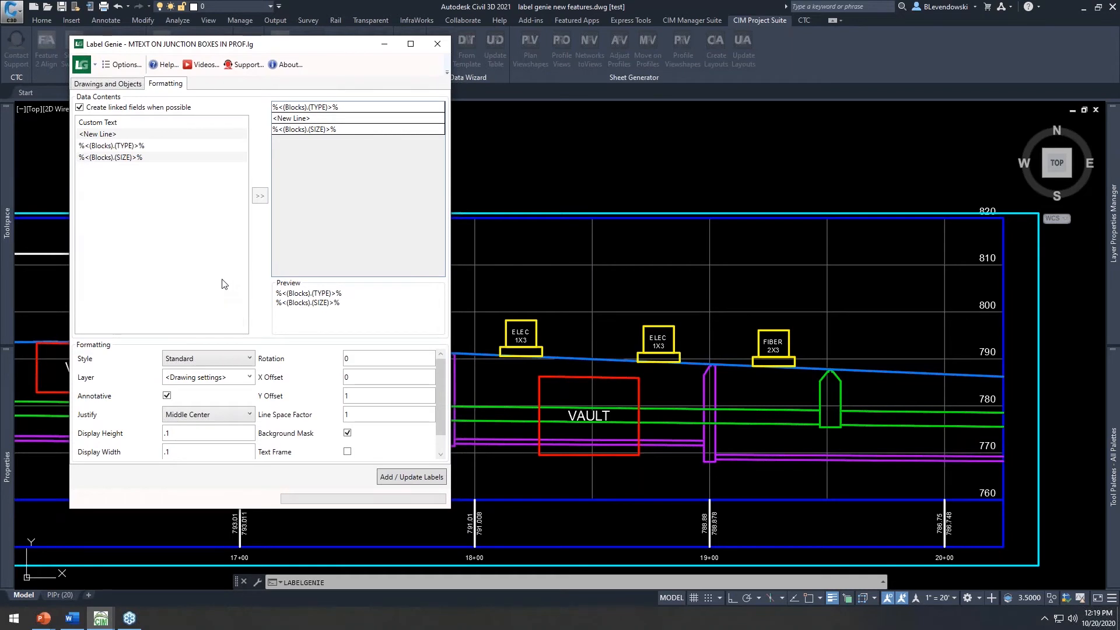
{"action": "left_click", "coordinate": [122, 85]}
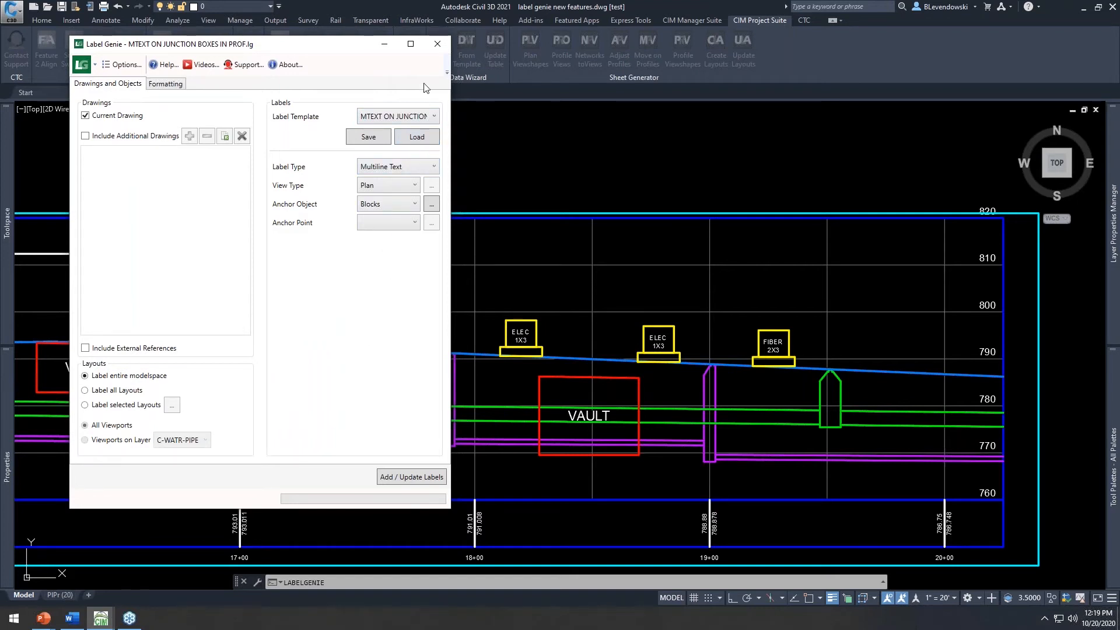
{"action": "left_click", "coordinate": [437, 44]}
Step: Inspect the vault and junction box labels across the separate Main profile views
{"action": "scroll", "coordinate": [625, 406], "scroll_direction": "down", "scroll_amount": 5}
{"action": "middle_click_drag", "start_coordinate": [587, 300], "coordinate": [542, 377]}
{"action": "scroll", "coordinate": [436, 305], "scroll_direction": "up", "scroll_amount": 5}
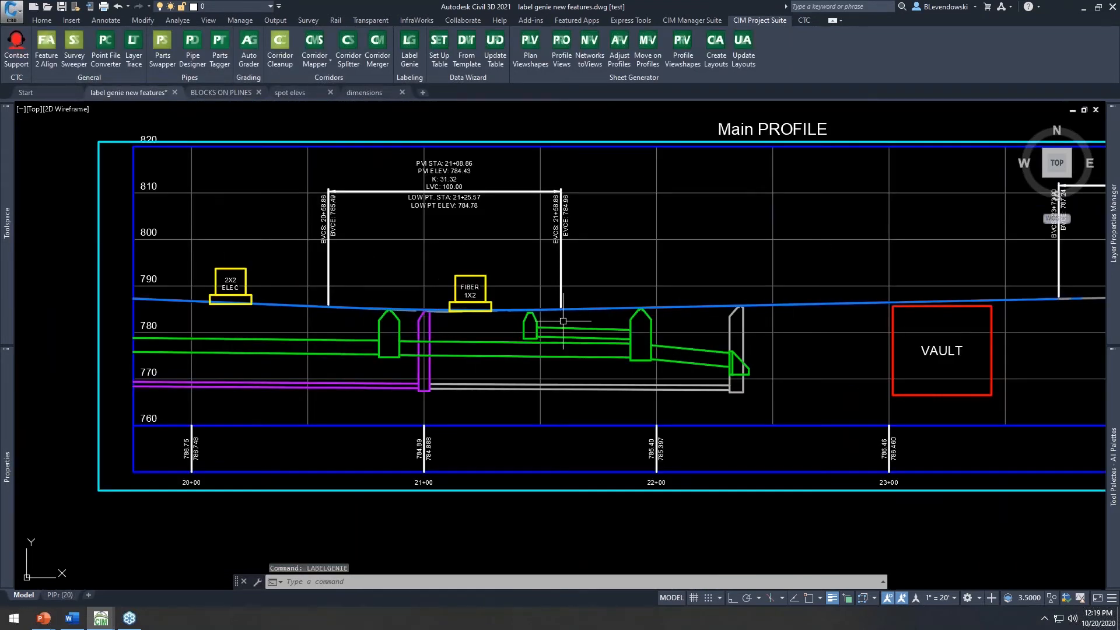
{"action": "scroll", "coordinate": [563, 321], "scroll_direction": "down", "scroll_amount": 1}
{"action": "scroll", "coordinate": [815, 359], "scroll_direction": "down", "scroll_amount": 1}
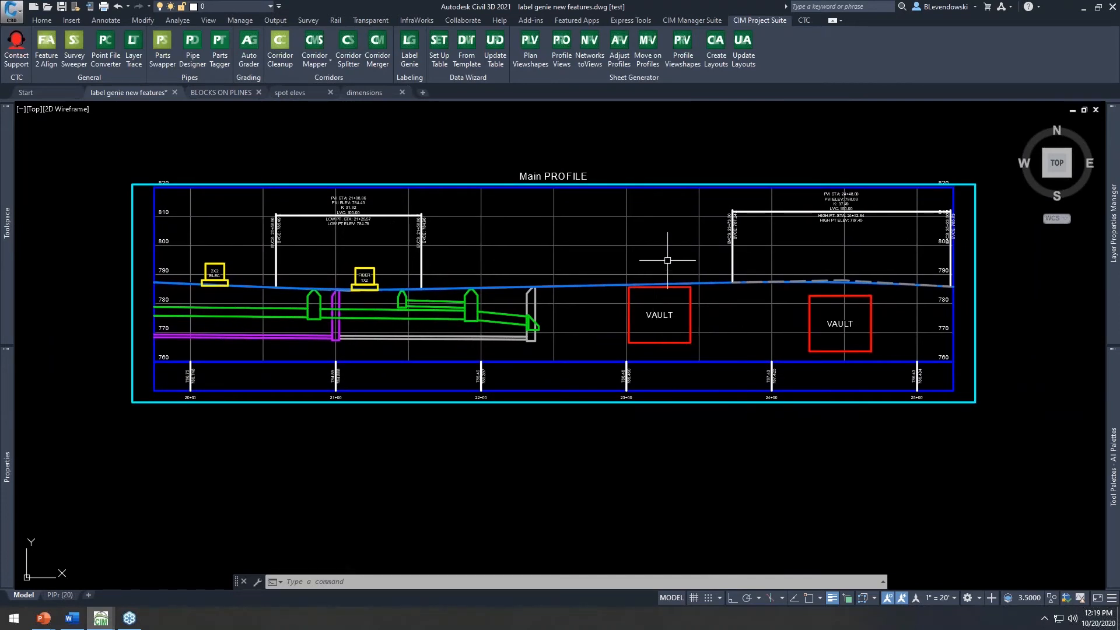
{"action": "scroll", "coordinate": [698, 250], "scroll_direction": "down", "scroll_amount": 2}
{"action": "scroll", "coordinate": [701, 254], "scroll_direction": "down", "scroll_amount": 3}
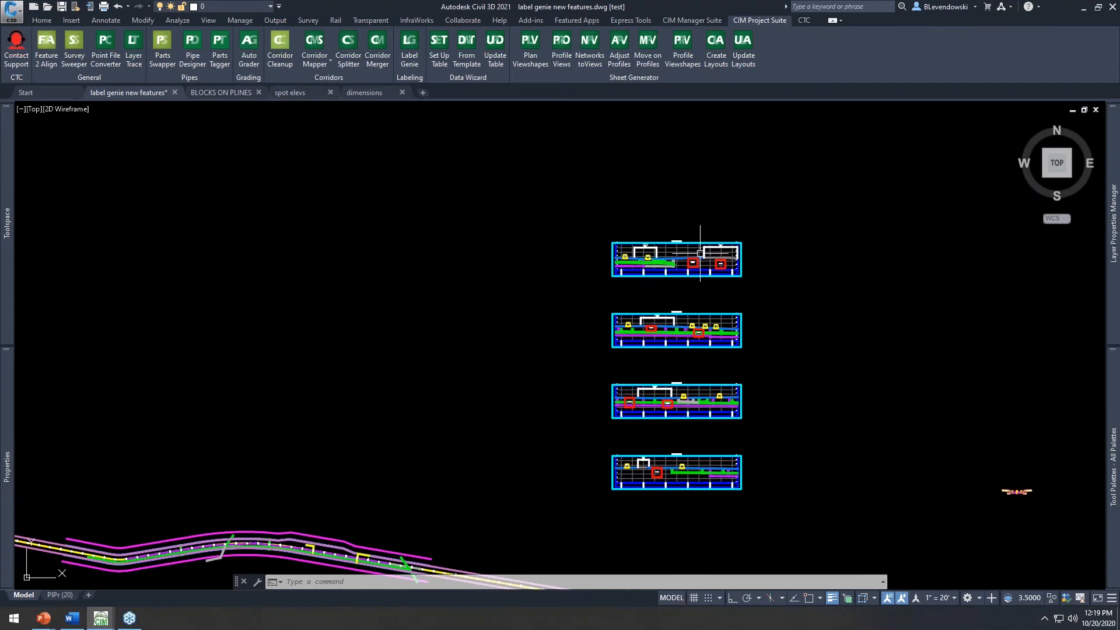
{"action": "mouse_move", "coordinate": [654, 391]}
{"action": "middle_mouse_down"}
{"action": "mouse_move", "coordinate": [736, 299]}
{"action": "mouse_move", "coordinate": [742, 332]}
{"action": "mouse_move", "coordinate": [873, 252]}
{"action": "middle_mouse_up"}
{"action": "middle_click_drag", "start_coordinate": [798, 355], "coordinate": [627, 579]}
{"action": "scroll", "coordinate": [797, 315], "scroll_direction": "up", "scroll_amount": 7}
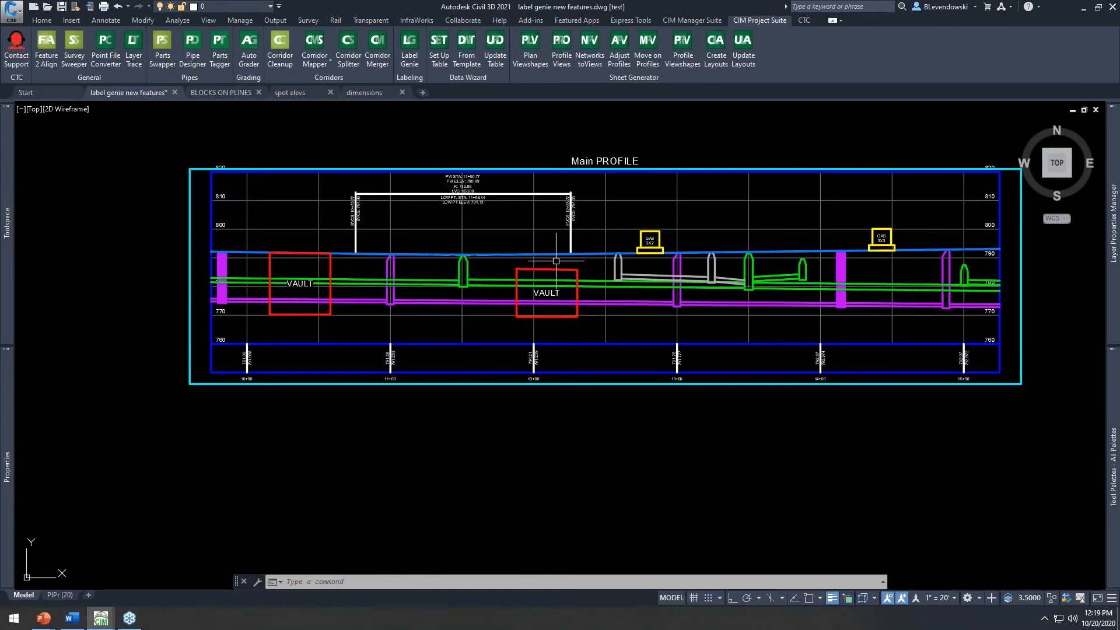
Step: Open Label Genie with the long Main PROFILE view in sight and set the label type to Pipe Networks Labels
{"action": "scroll", "coordinate": [791, 282], "scroll_direction": "down", "scroll_amount": 2}
{"action": "scroll", "coordinate": [791, 283], "scroll_direction": "down", "scroll_amount": 8}
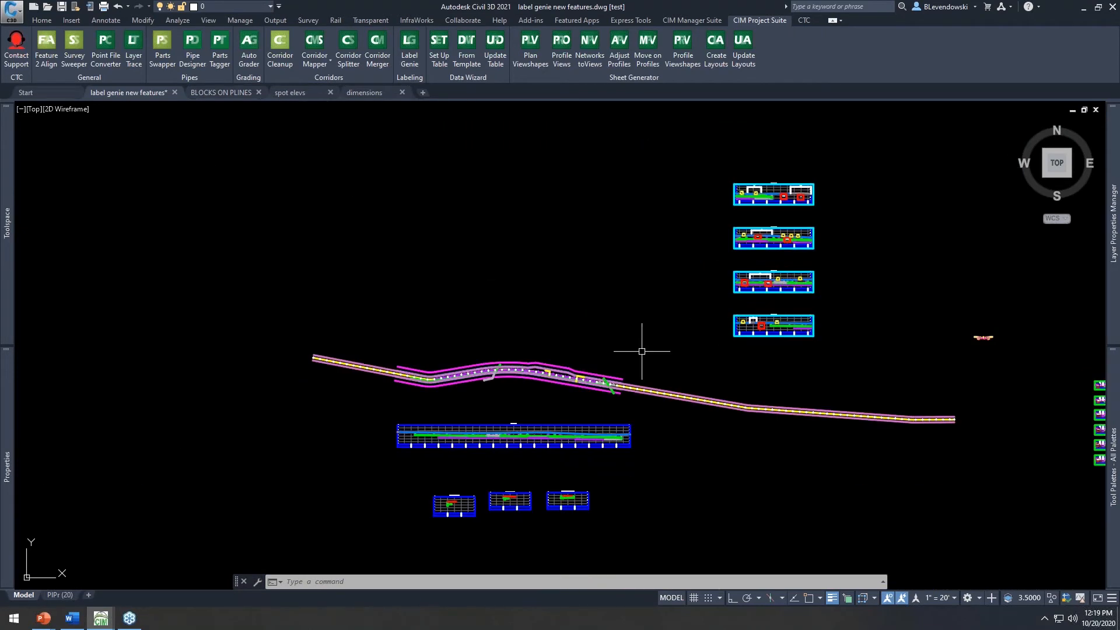
{"action": "scroll", "coordinate": [465, 440], "scroll_direction": "up", "scroll_amount": 10}
{"action": "scroll", "coordinate": [568, 415], "scroll_direction": "down", "scroll_amount": 2}
{"action": "middle_click_drag", "start_coordinate": [660, 363], "coordinate": [438, 366]}
{"action": "scroll", "coordinate": [509, 358], "scroll_direction": "up", "scroll_amount": 2}
{"action": "scroll", "coordinate": [508, 358], "scroll_direction": "up", "scroll_amount": 1}
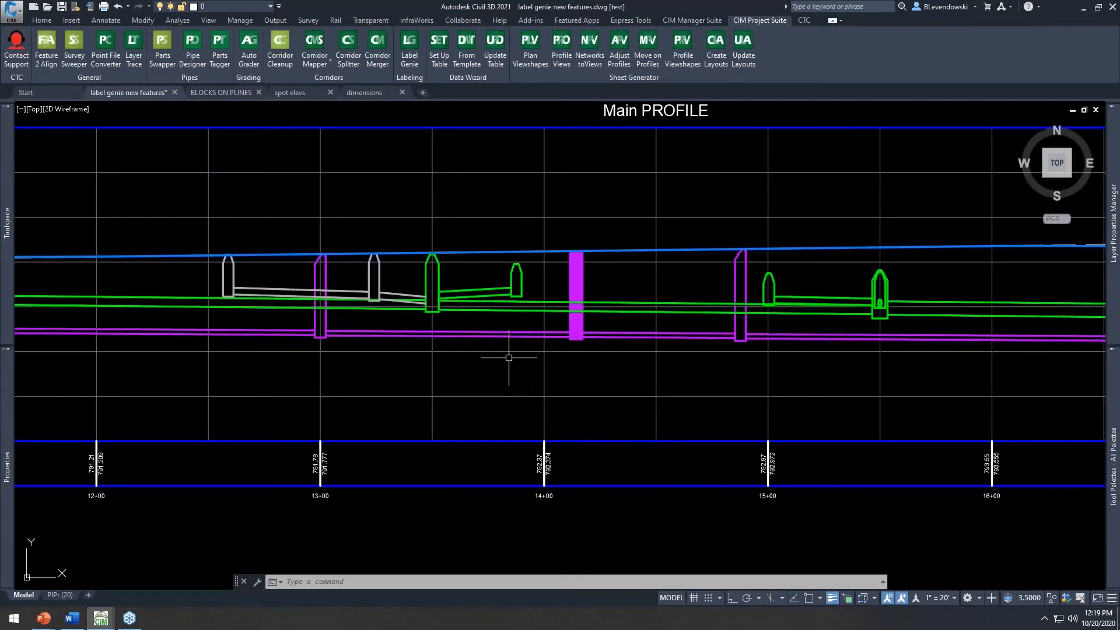
{"action": "scroll", "coordinate": [475, 310], "scroll_direction": "up", "scroll_amount": 2}
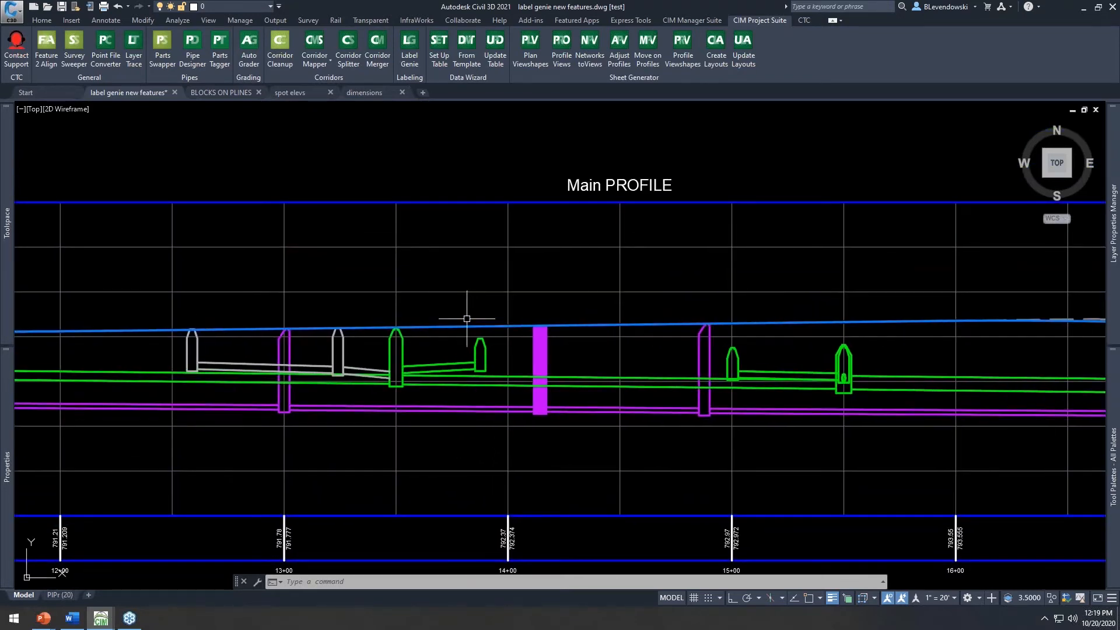
{"action": "scroll", "coordinate": [433, 283], "scroll_direction": "down", "scroll_amount": 1}
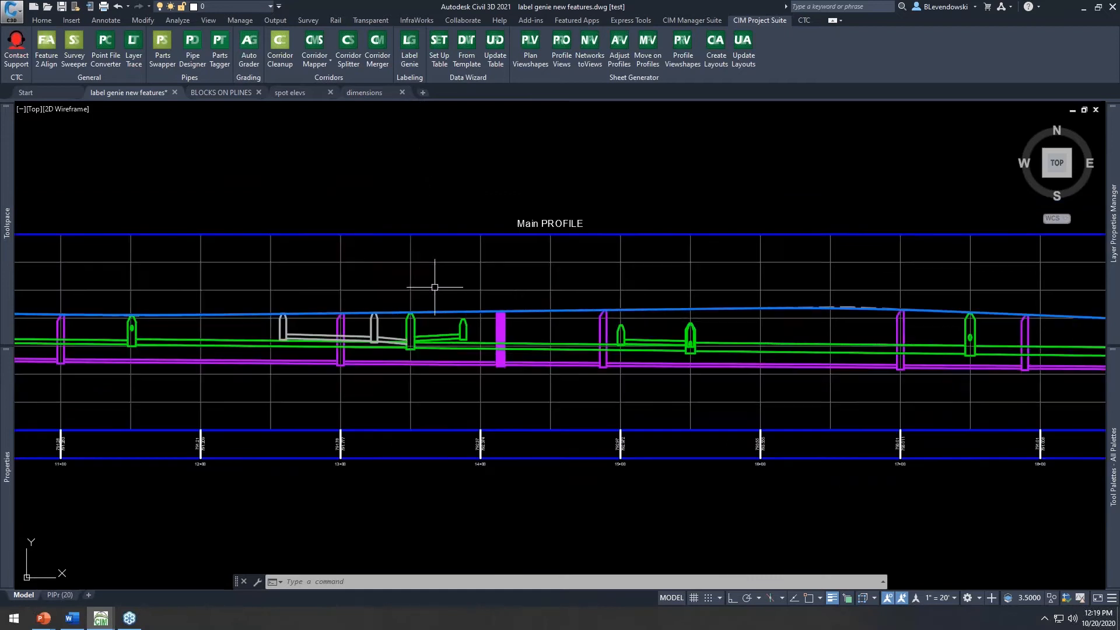
{"action": "left_click", "coordinate": [406, 56]}
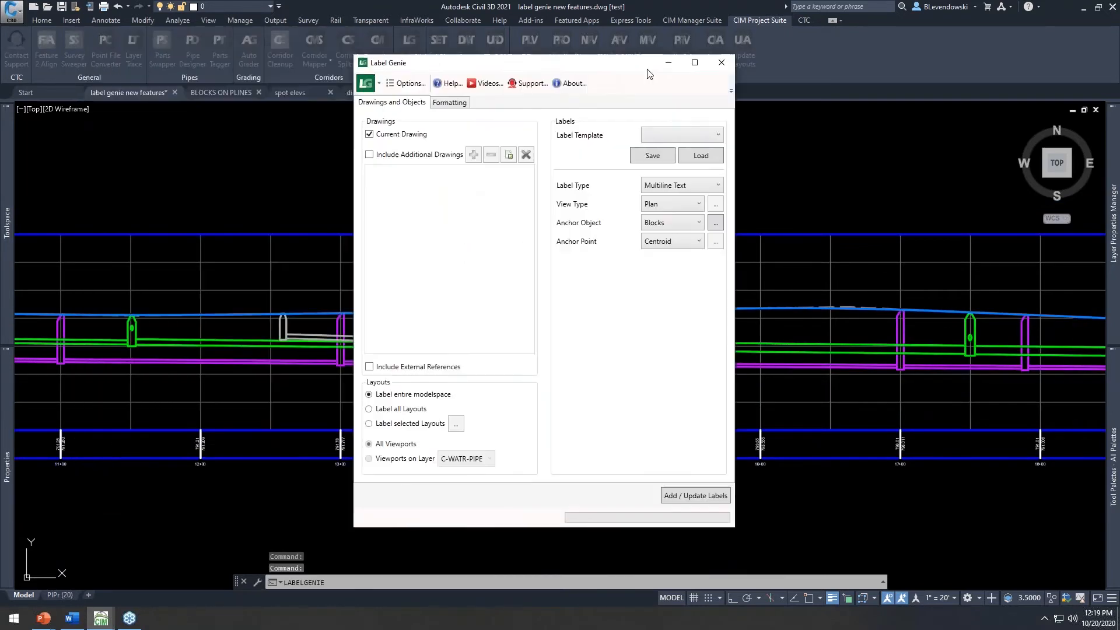
{"action": "left_click_drag", "start_coordinate": [649, 74], "coordinate": [918, 87]}
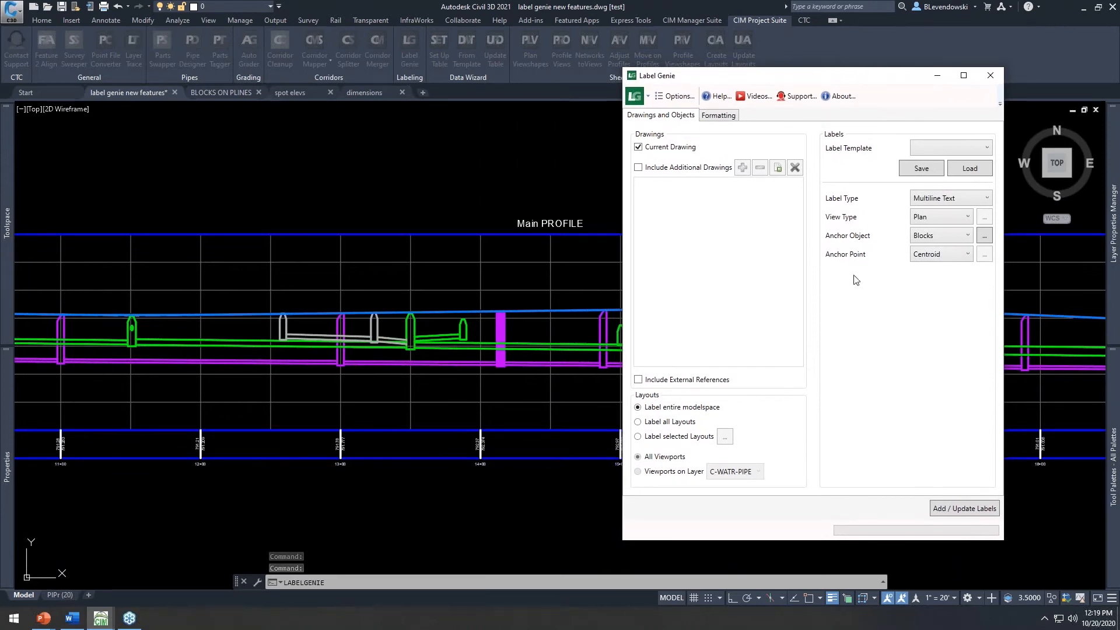
{"action": "left_click", "coordinate": [950, 199]}
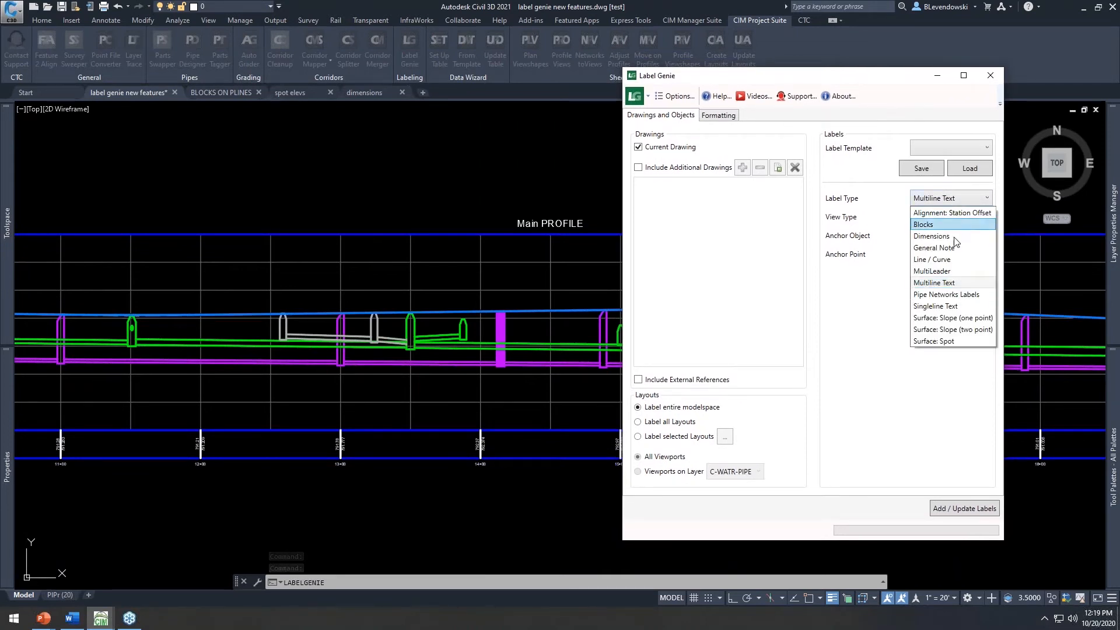
{"action": "left_click", "coordinate": [949, 295]}
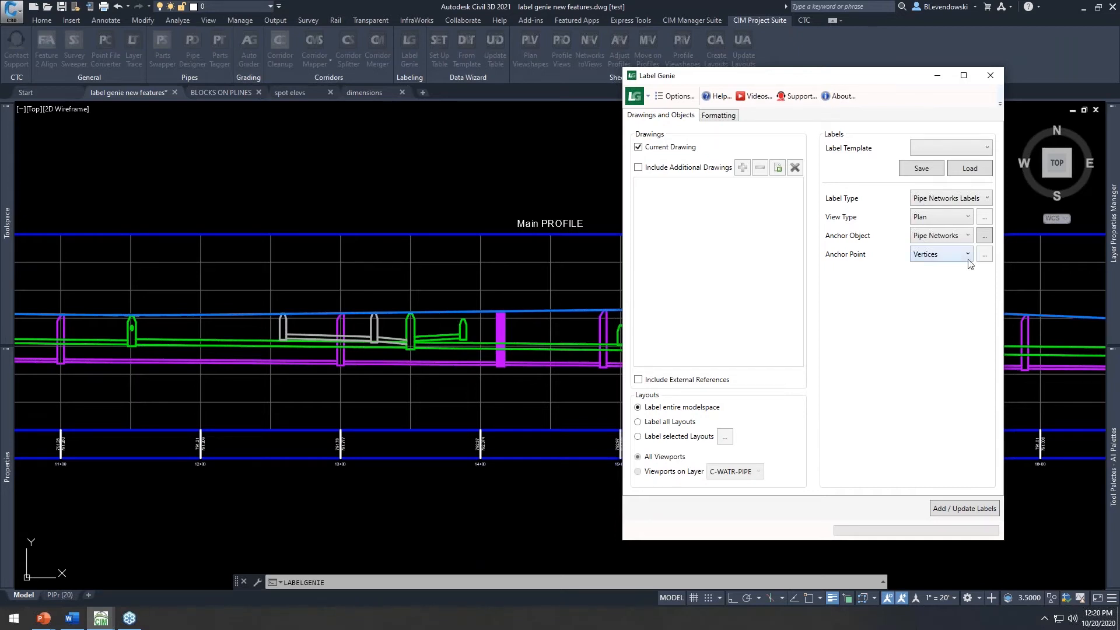
Step: Clear the layer include filter for the Pipe Networks anchor object and accept the filters
{"action": "left_click", "coordinate": [985, 235]}
{"action": "left_click_drag", "start_coordinate": [733, 257], "coordinate": [516, 296]}
{"action": "key", "text": "BackSpace"}
{"action": "left_click", "coordinate": [678, 367]}
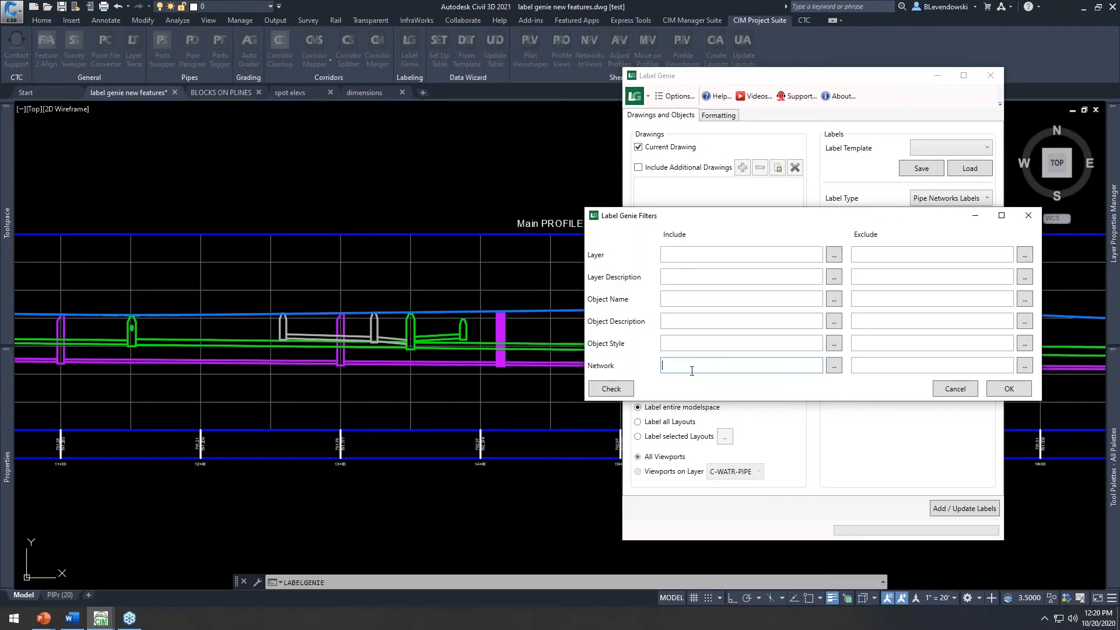
{"action": "left_click", "coordinate": [1009, 389]}
Step: Set the view type to Profile and clear the layer include filter for the profile views
{"action": "left_click", "coordinate": [945, 217]}
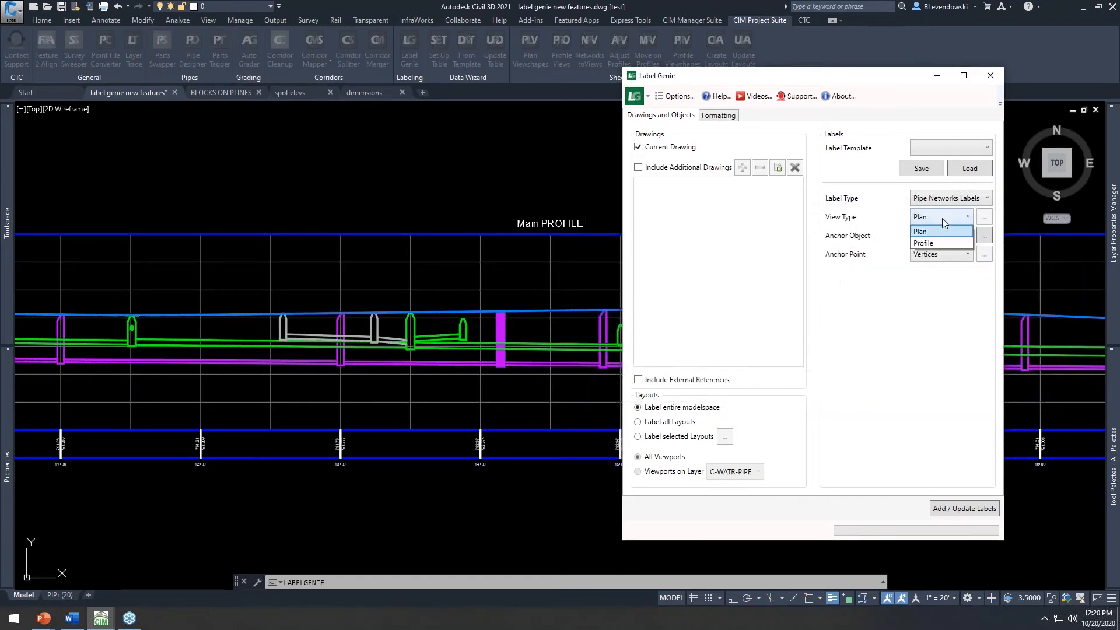
{"action": "left_click", "coordinate": [931, 244]}
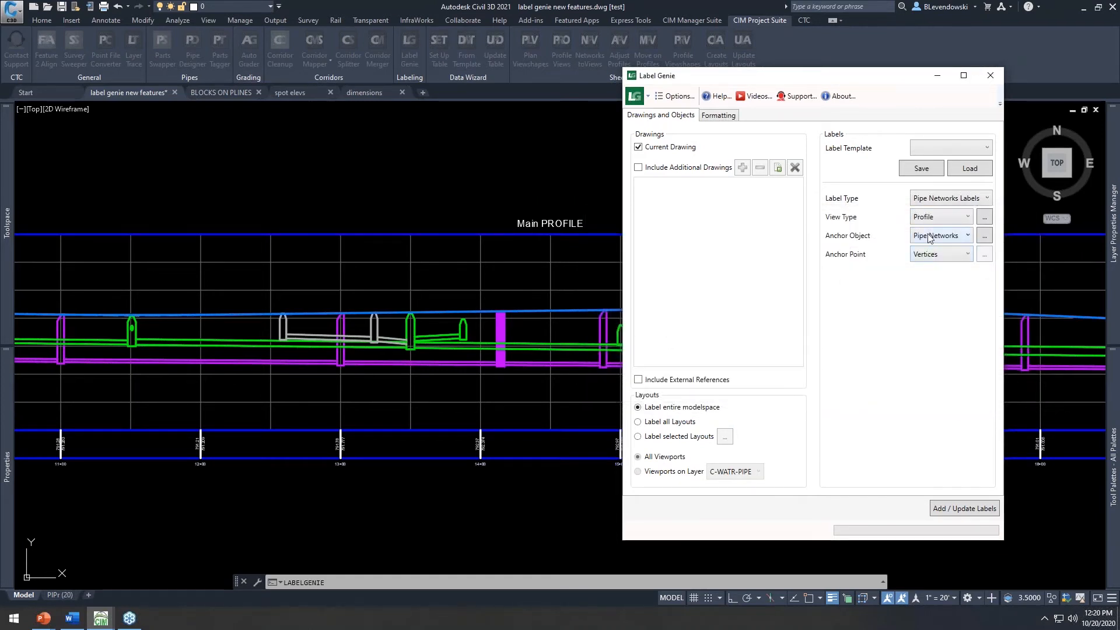
{"action": "left_click", "coordinate": [985, 217]}
{"action": "left_click_drag", "start_coordinate": [745, 252], "coordinate": [521, 267]}
{"action": "key", "text": "BackSpace"}
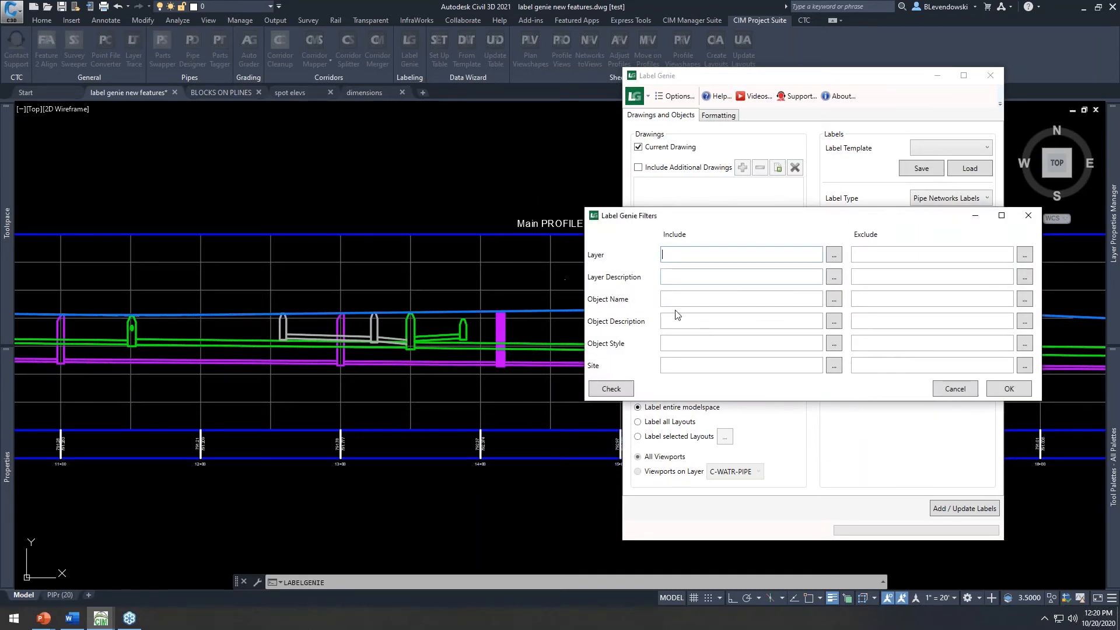
Step: Try filtering the profile views by the object style picked from the Main PROFILE view, and clear that filter
{"action": "left_click", "coordinate": [836, 344]}
{"action": "left_click", "coordinate": [573, 293]}
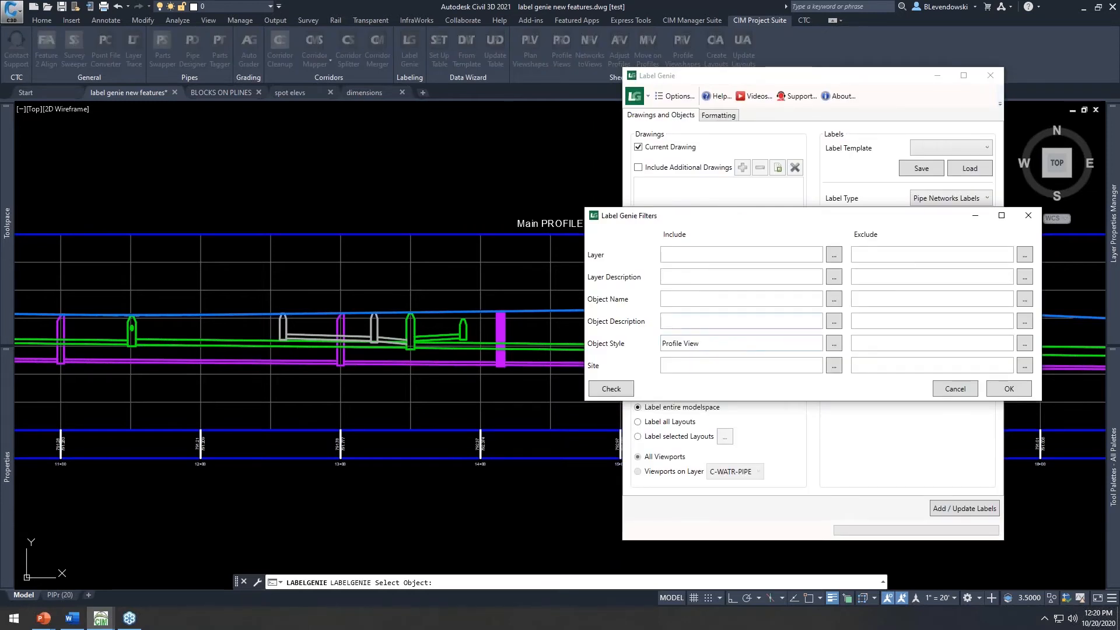
{"action": "left_click_drag", "start_coordinate": [728, 341], "coordinate": [607, 365]}
{"action": "key", "text": "BackSpace"}
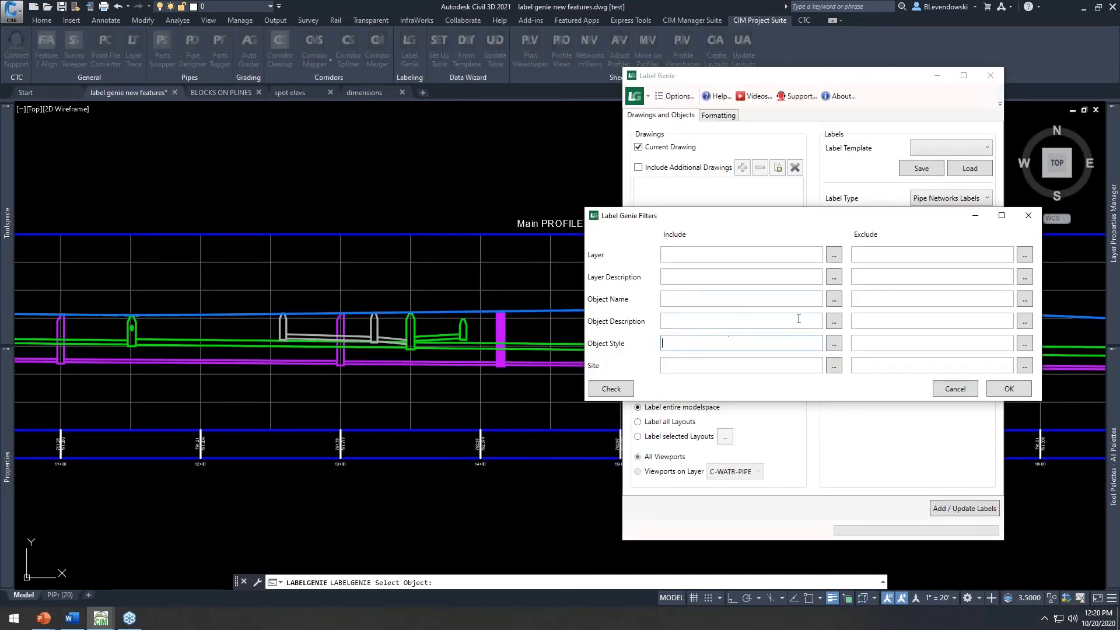
Step: Filter the profile views by the Main PROFILE view's object name, Main6 (1), check the filter, and accept it
{"action": "left_click", "coordinate": [835, 299]}
{"action": "left_click", "coordinate": [599, 263]}
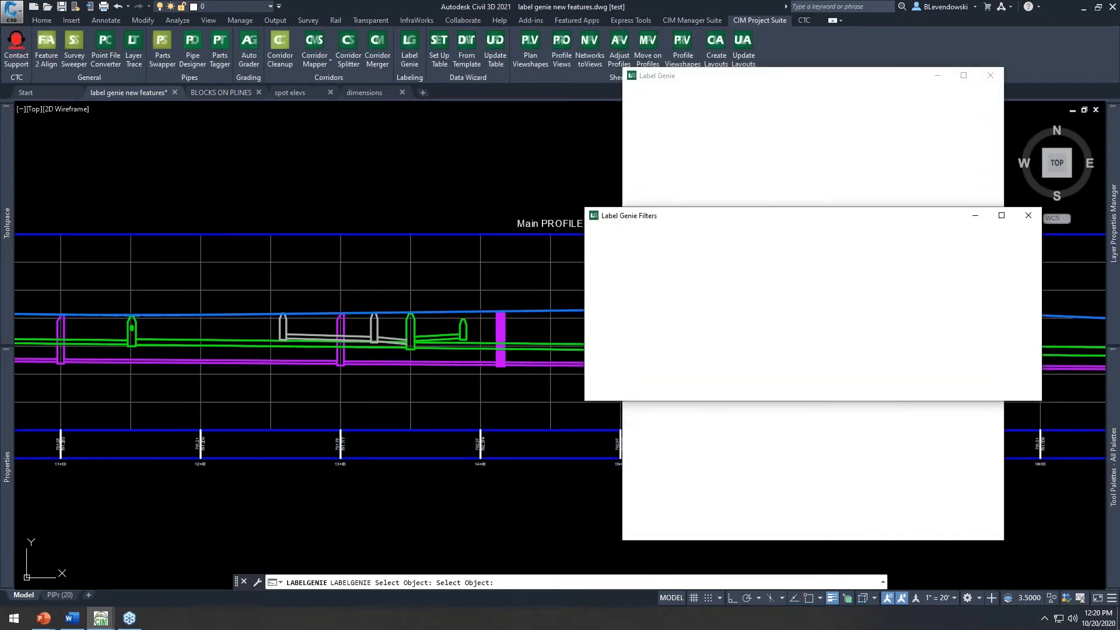
{"action": "double_click", "coordinate": [682, 298]}
{"action": "left_click", "coordinate": [708, 300]}
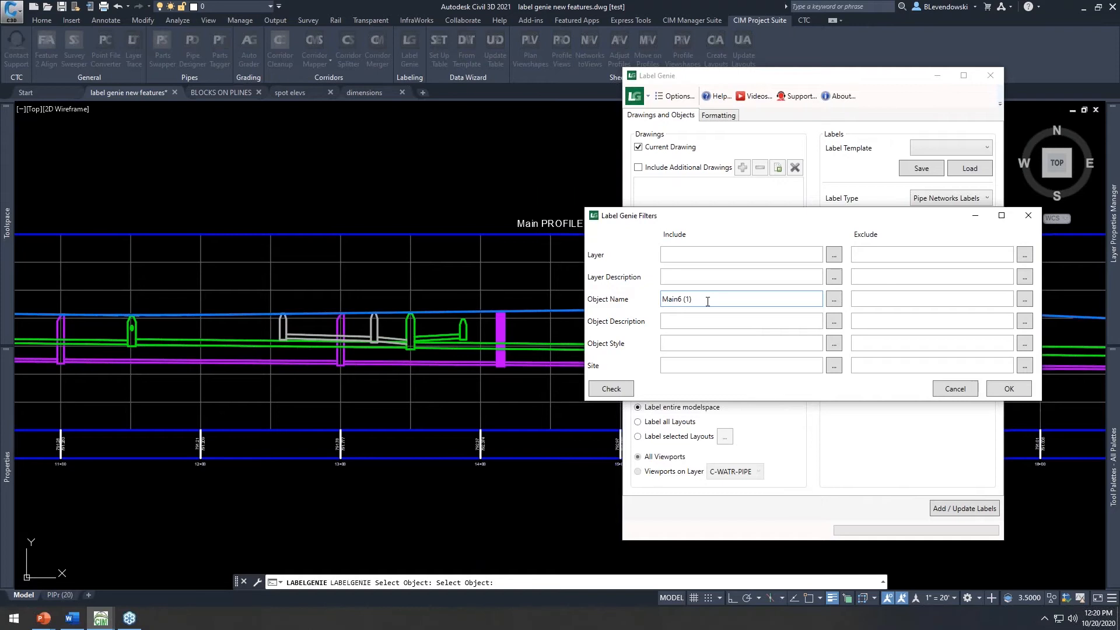
{"action": "key", "text": "BackSpace"}
{"action": "left_click_drag", "start_coordinate": [670, 300], "coordinate": [658, 314]}
{"action": "left_click", "coordinate": [613, 391]}
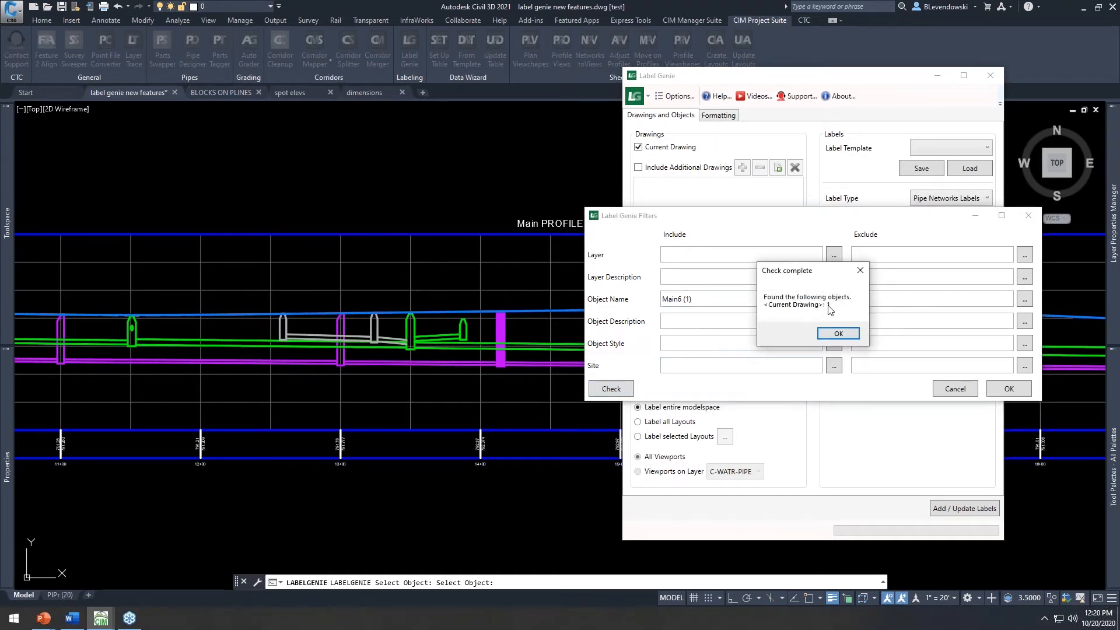
{"action": "left_click", "coordinate": [842, 334]}
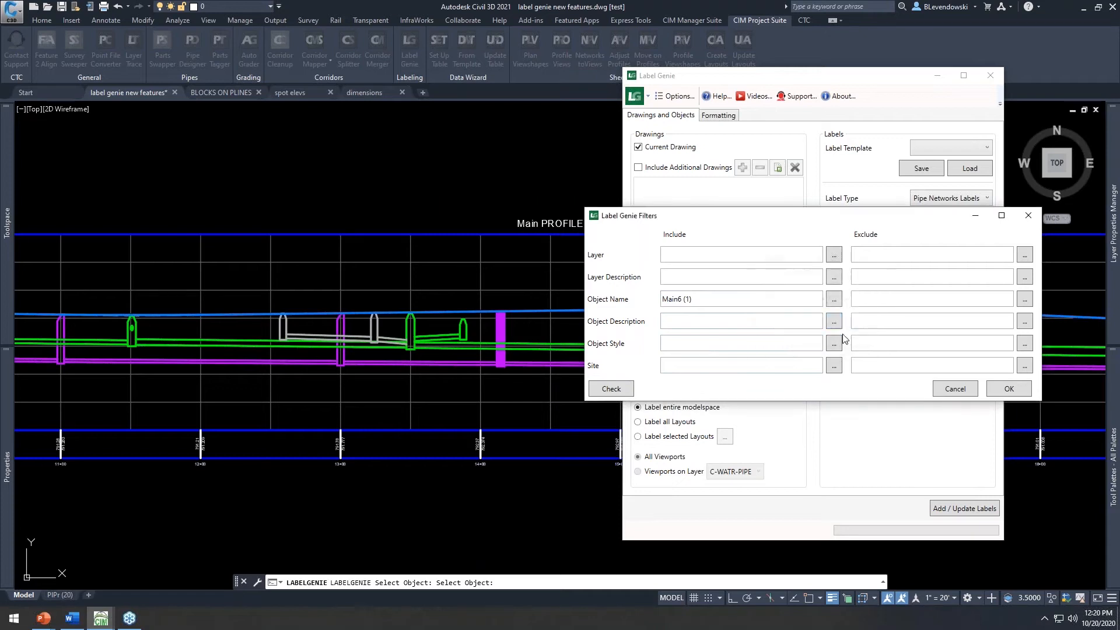
{"action": "left_click", "coordinate": [1009, 390]}
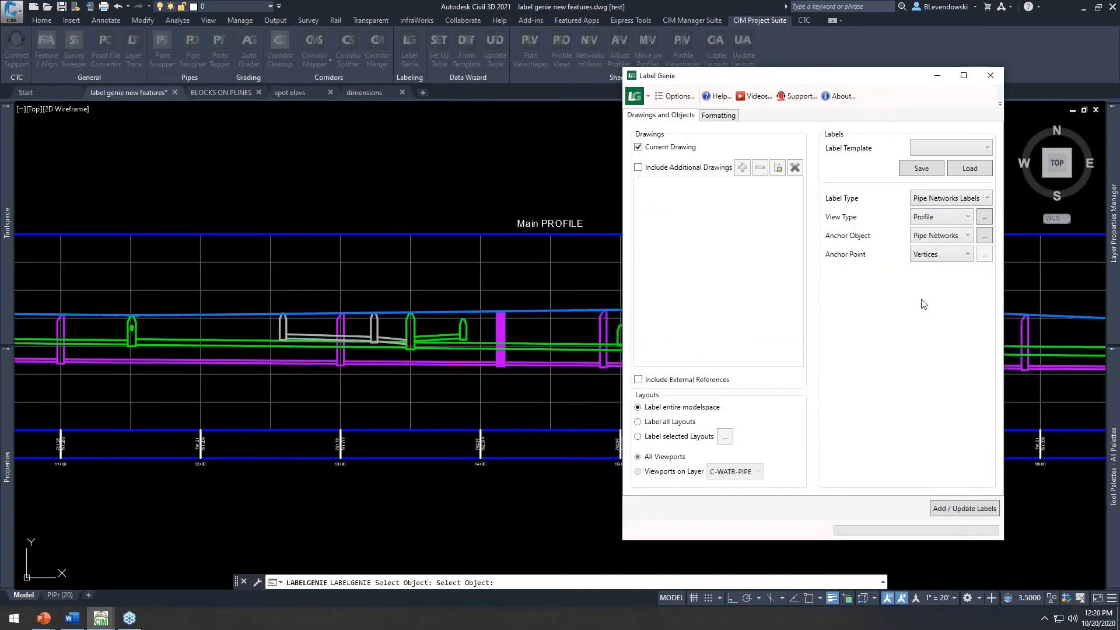
Step: Open the pipe label style mapping in the formatting settings, import the parts catalog, and check the available parts lists
{"action": "left_click", "coordinate": [963, 254]}
{"action": "left_click", "coordinate": [717, 115]}
{"action": "left_click_drag", "start_coordinate": [858, 80], "coordinate": [802, 84]}
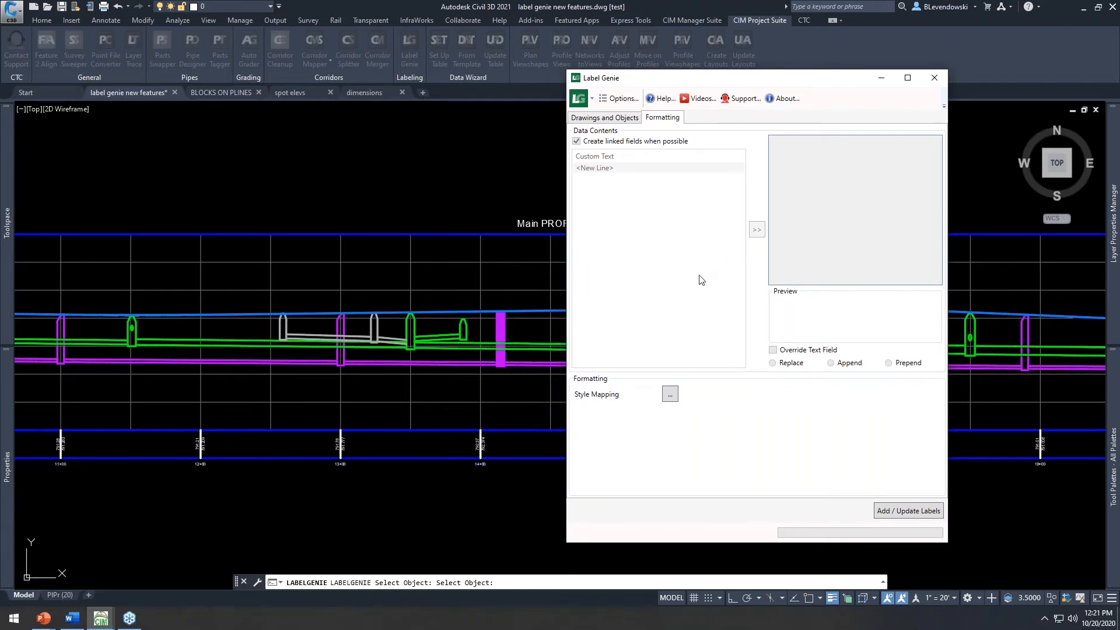
{"action": "left_click", "coordinate": [671, 395]}
{"action": "left_click", "coordinate": [944, 211]}
{"action": "left_click", "coordinate": [643, 208]}
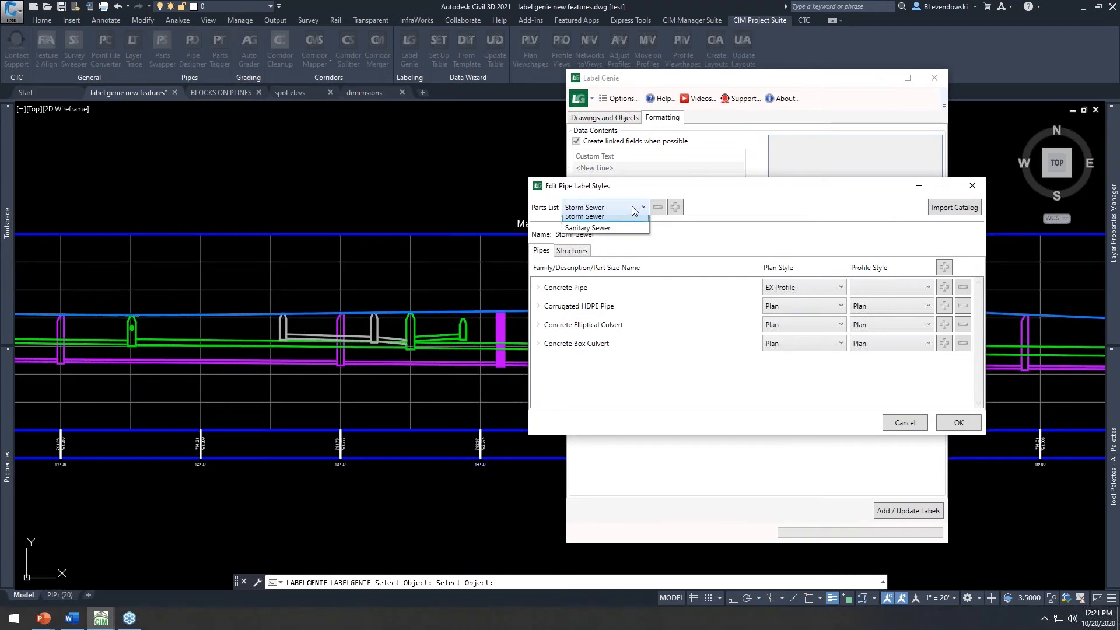
{"action": "left_click", "coordinate": [743, 187]}
{"action": "left_click_drag", "start_coordinate": [739, 188], "coordinate": [711, 127]}
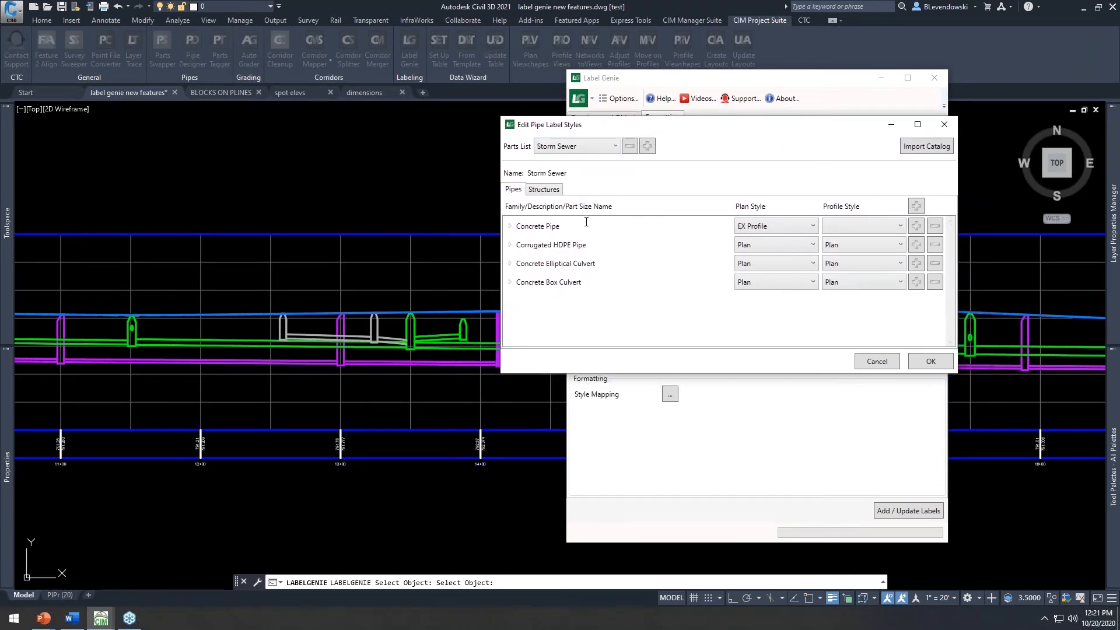
Step: Examine the plan and profile label styles mapped to the Concrete Pipe sizes in the Storm Sewer parts list
{"action": "left_click", "coordinate": [511, 227]}
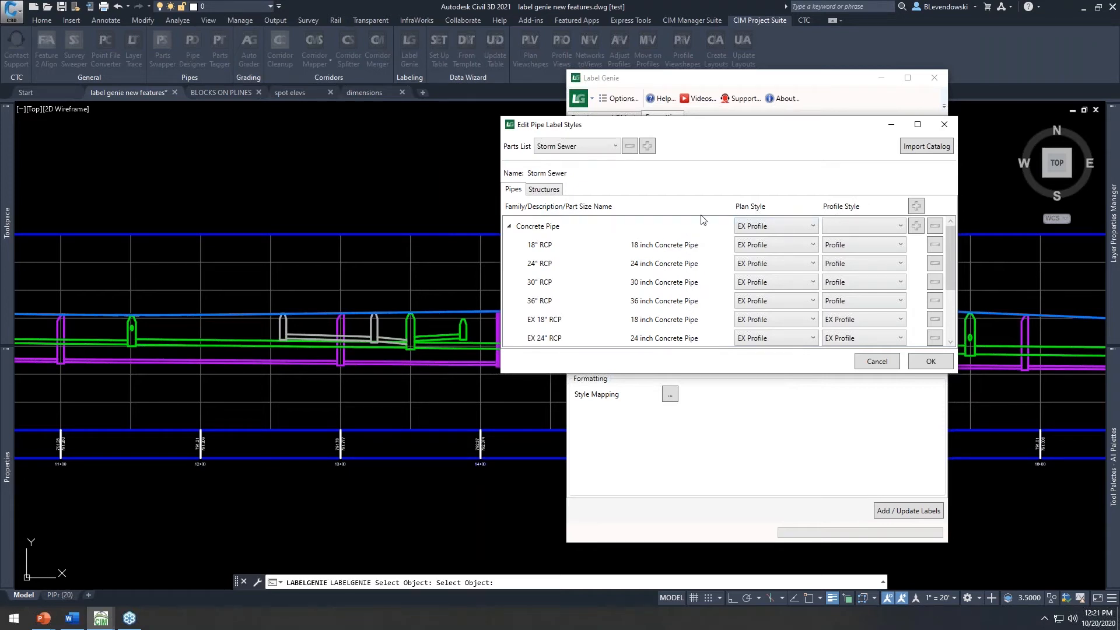
{"action": "key", "text": "ctrl"}
{"action": "key", "text": "ctrl"}
{"action": "key", "text": "ctrl"}
{"action": "key", "text": "ctrl"}
{"action": "left_click_drag", "start_coordinate": [744, 128], "coordinate": [723, 115]}
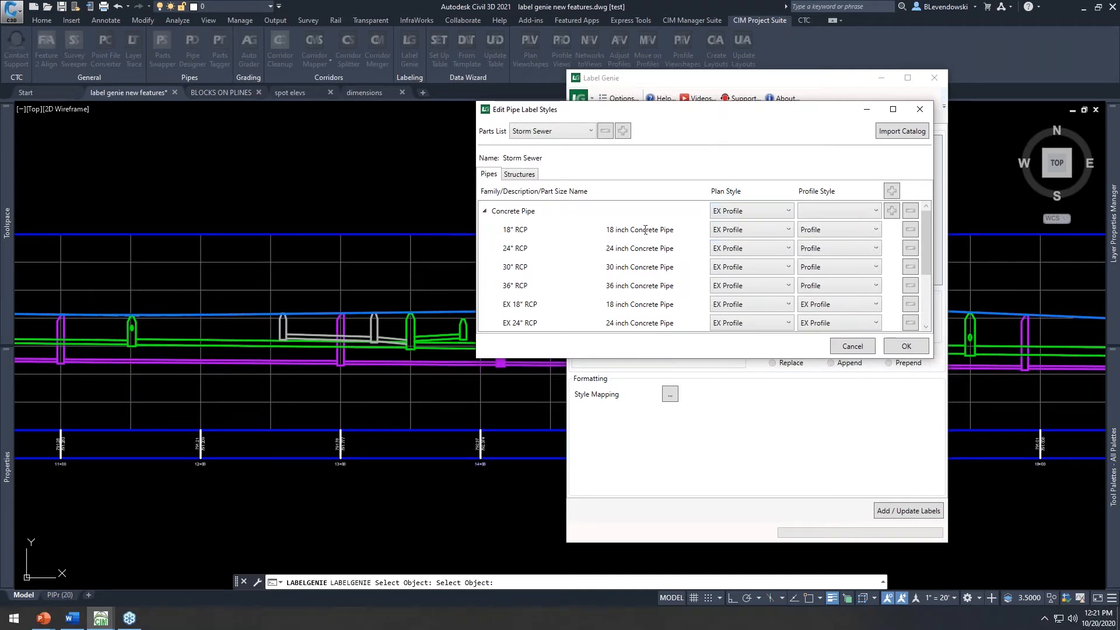
{"action": "scroll", "coordinate": [815, 273], "scroll_direction": "down", "scroll_amount": 1}
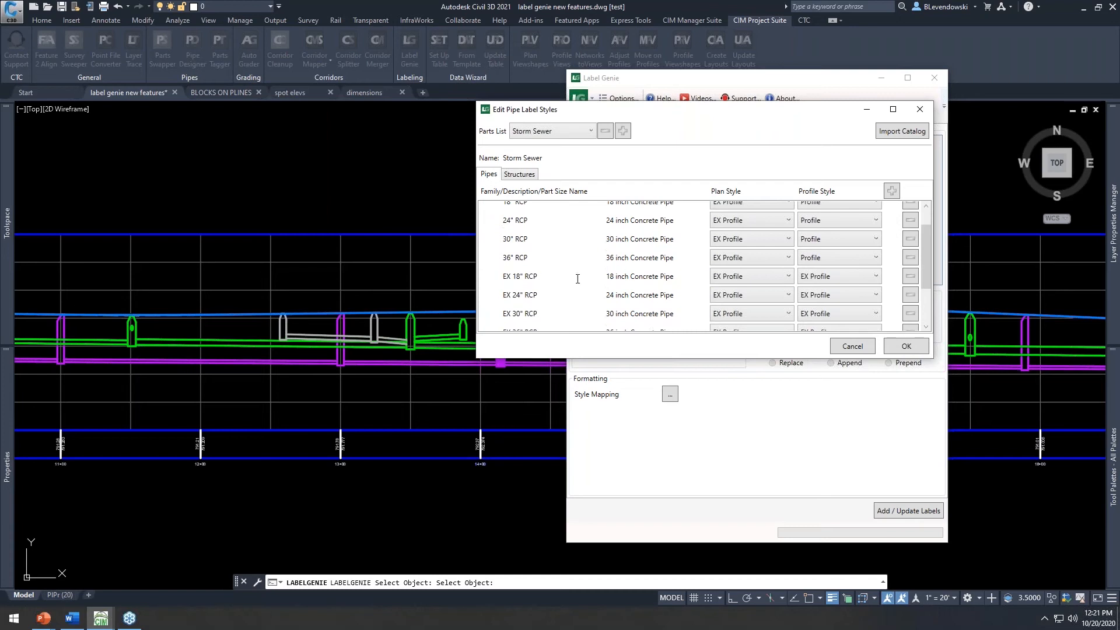
Step: Examine the label styles mapped to the Storm Sewer structures, including the Concentric Cylindrical Structure sizes
{"action": "left_click", "coordinate": [520, 175]}
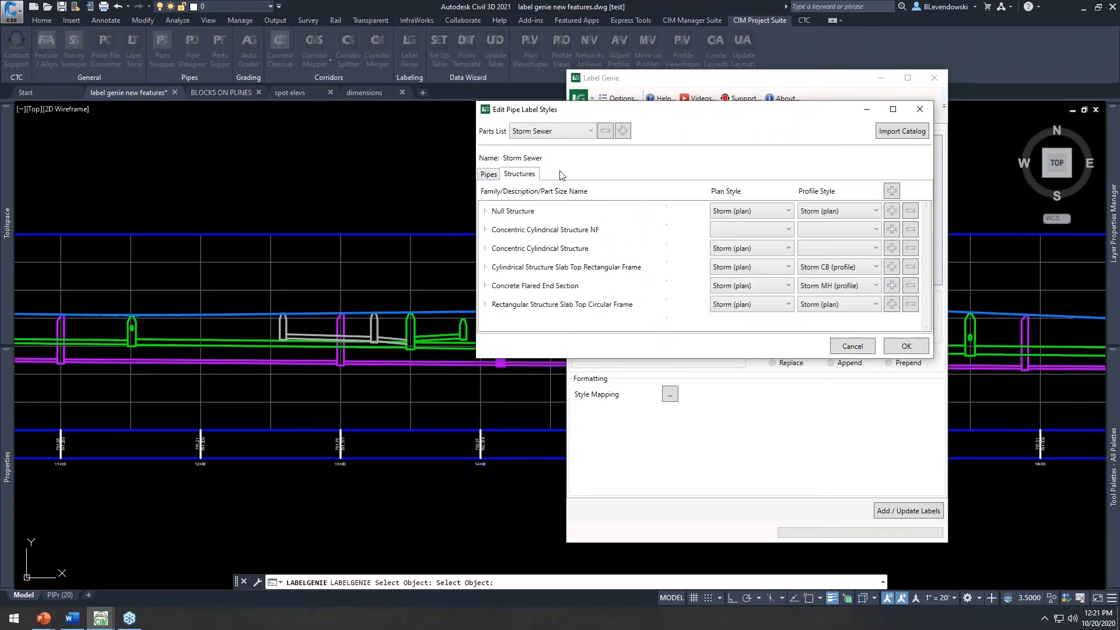
{"action": "left_click", "coordinate": [485, 248]}
{"action": "scroll", "coordinate": [797, 270], "scroll_direction": "down", "scroll_amount": 2}
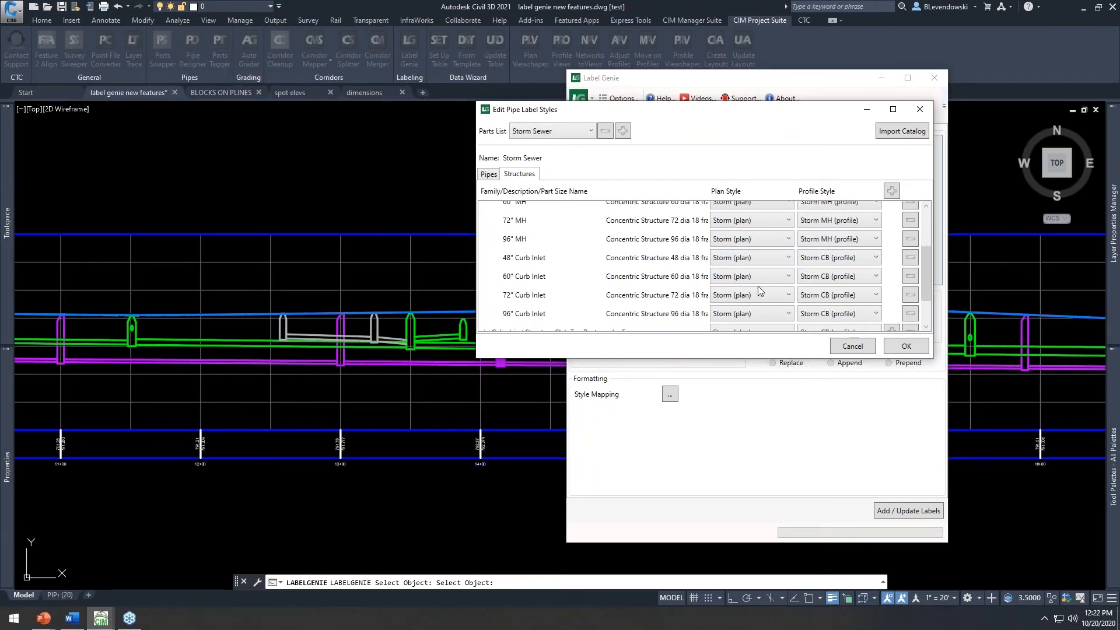
{"action": "scroll", "coordinate": [757, 286], "scroll_direction": "down", "scroll_amount": 2}
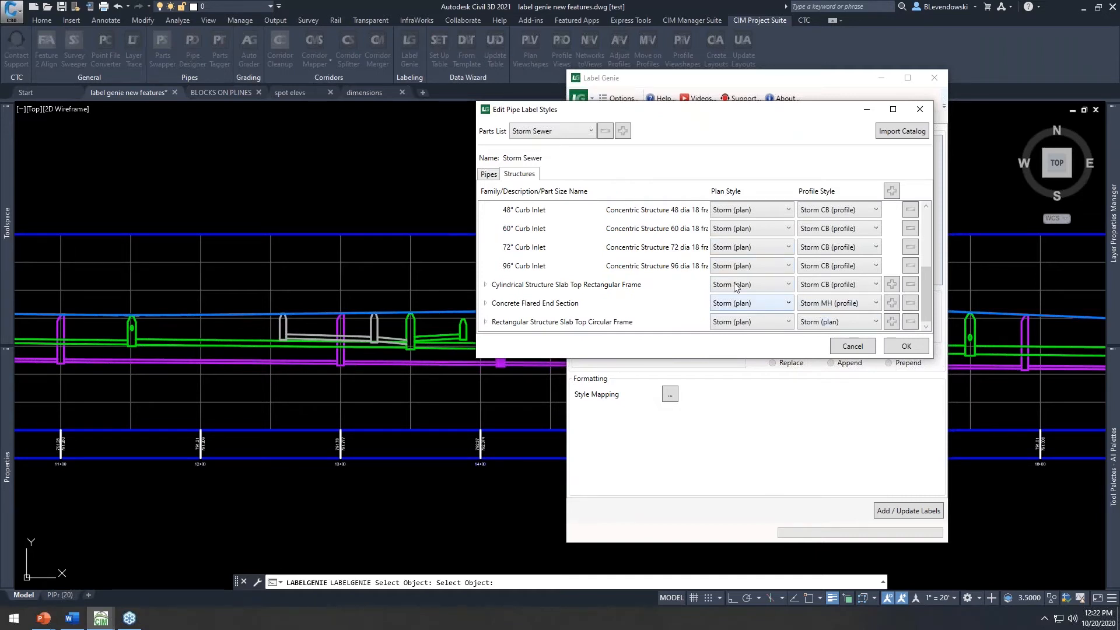
Step: Review the Sanitary Sewer parts list's pipes and Concentric Cylindrical Structure label styles, and accept the style mapping
{"action": "left_click", "coordinate": [565, 132]}
{"action": "left_click", "coordinate": [548, 157]}
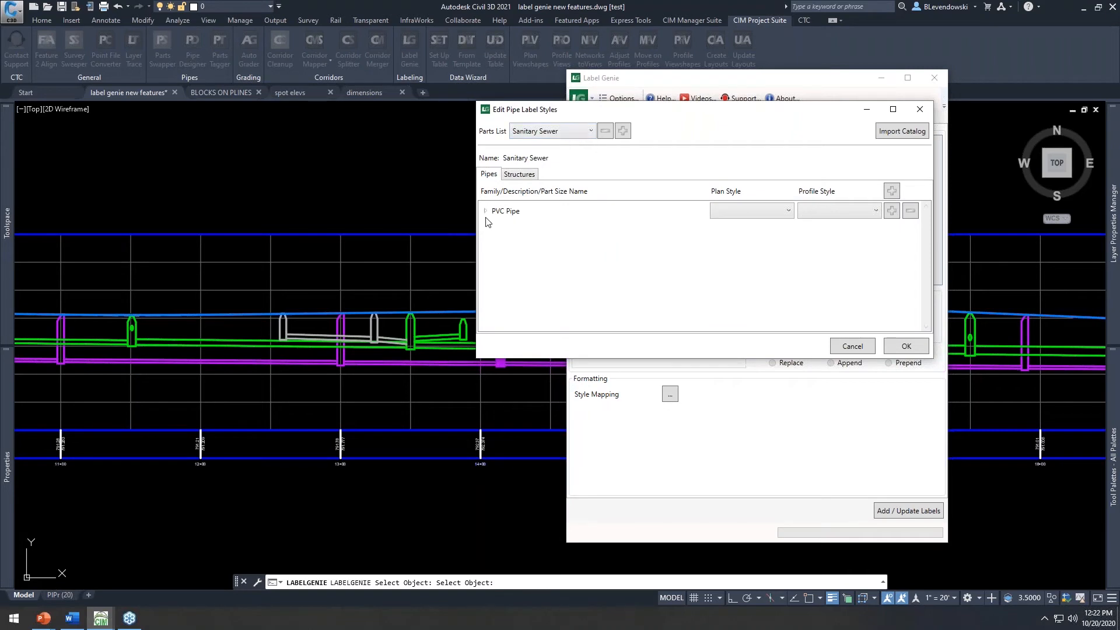
{"action": "left_click", "coordinate": [514, 177]}
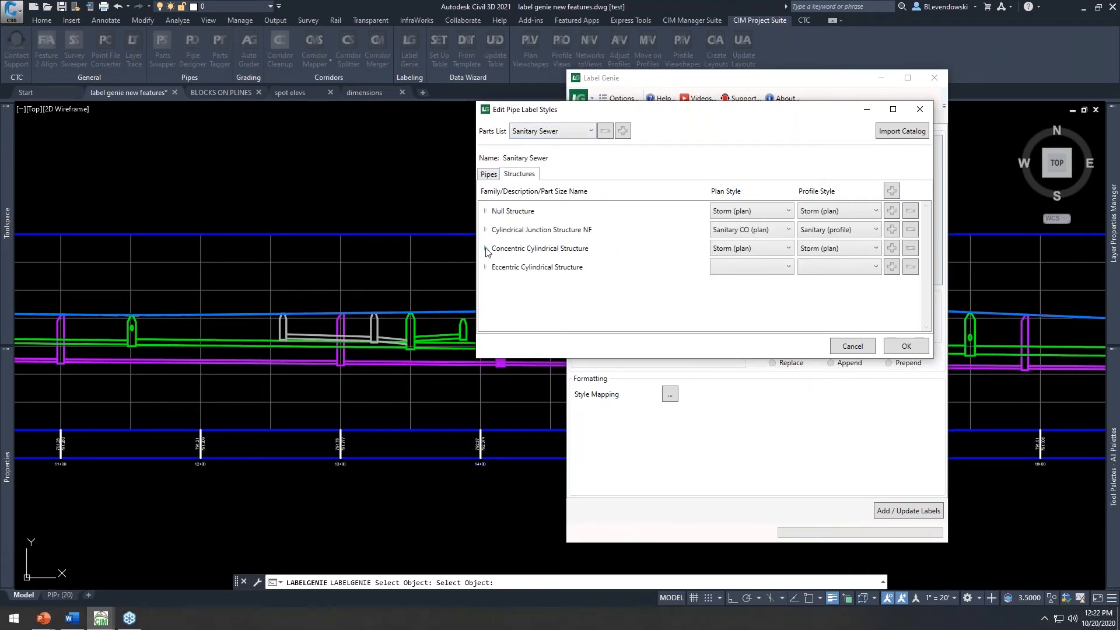
{"action": "left_click", "coordinate": [486, 249]}
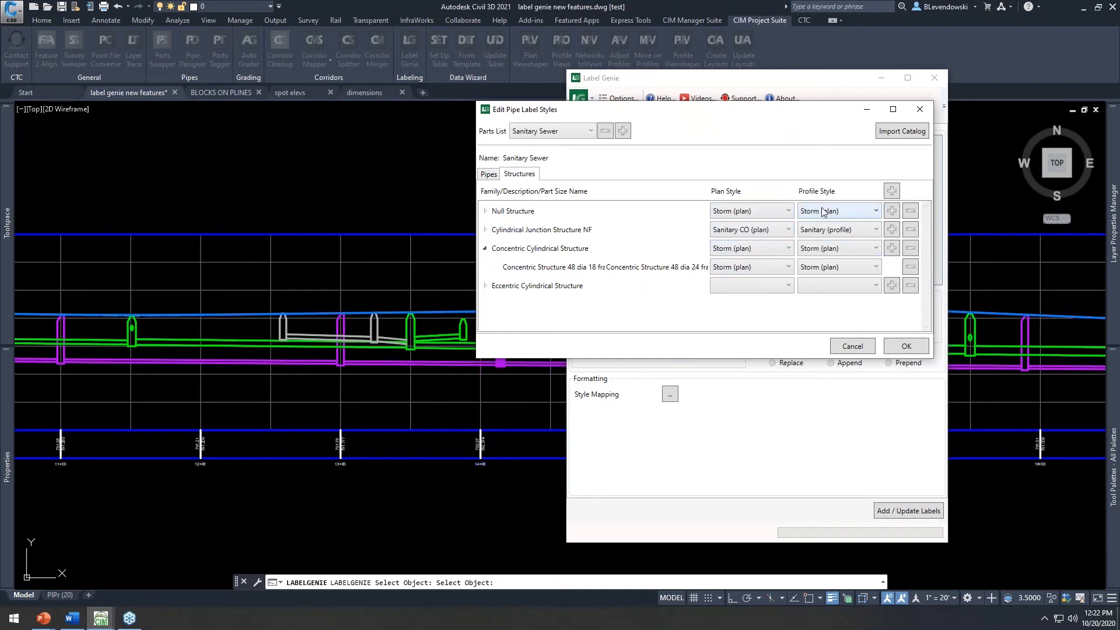
{"action": "left_click", "coordinate": [906, 346]}
Step: Add the style-mapped pipe network labels to the Main profile view and accept the status report
{"action": "left_click", "coordinate": [621, 119]}
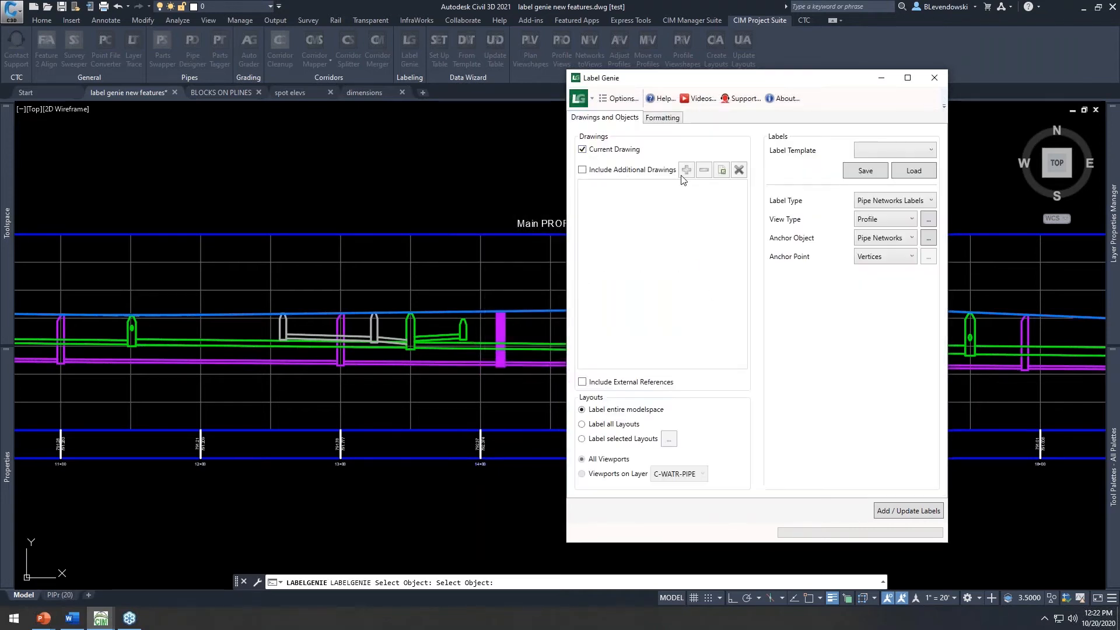
{"action": "left_click", "coordinate": [664, 119]}
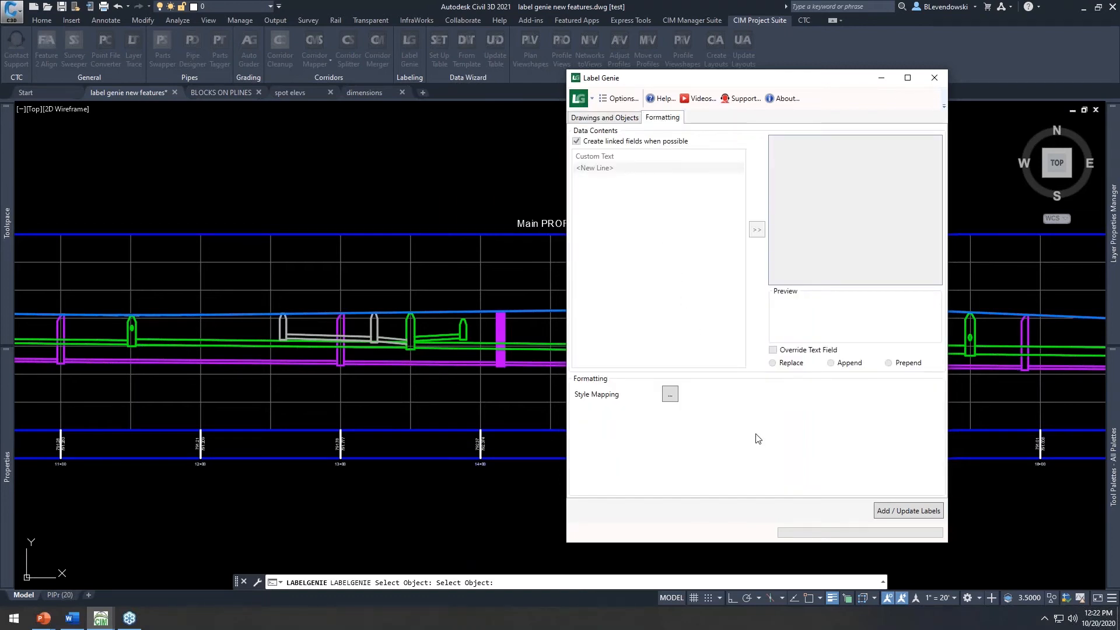
{"action": "left_click_drag", "start_coordinate": [784, 83], "coordinate": [909, 36]}
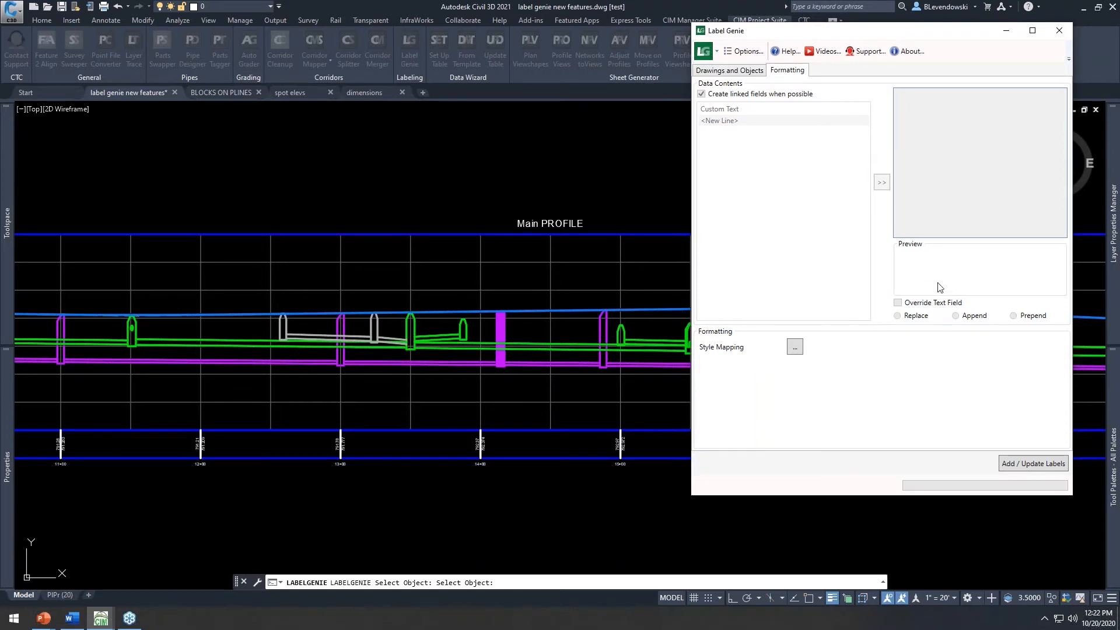
{"action": "left_click", "coordinate": [1032, 465]}
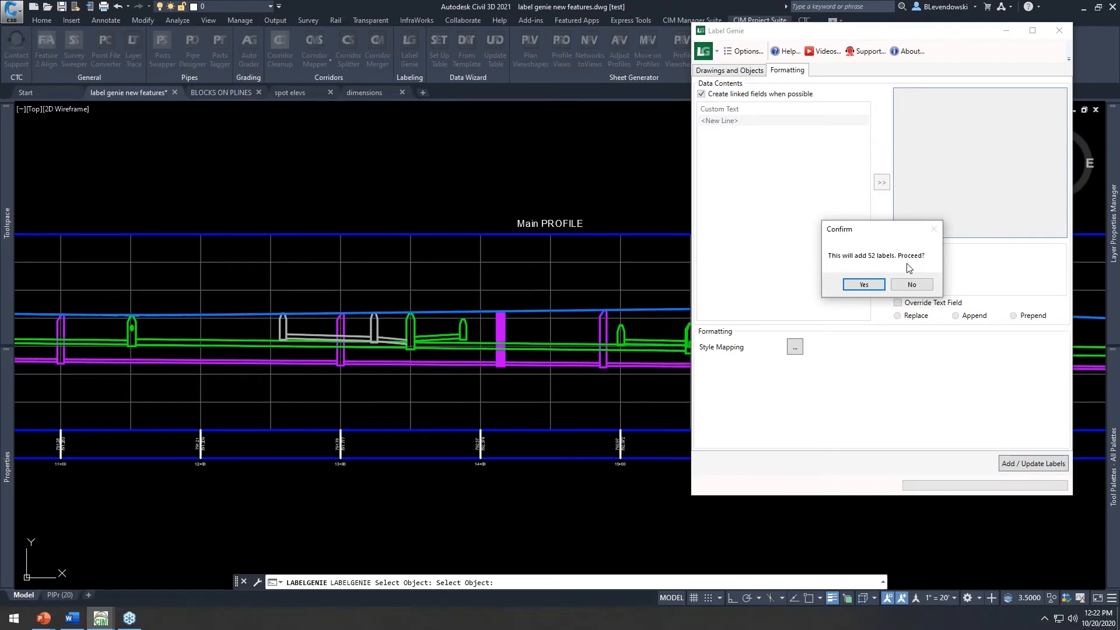
{"action": "left_click", "coordinate": [864, 285]}
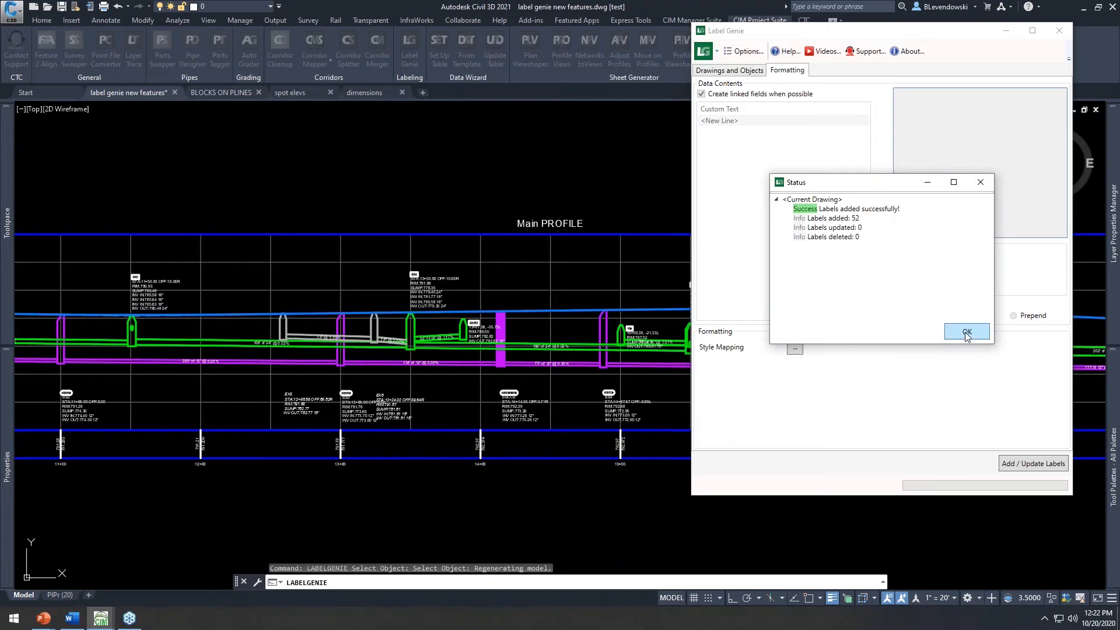
{"action": "left_click", "coordinate": [967, 332]}
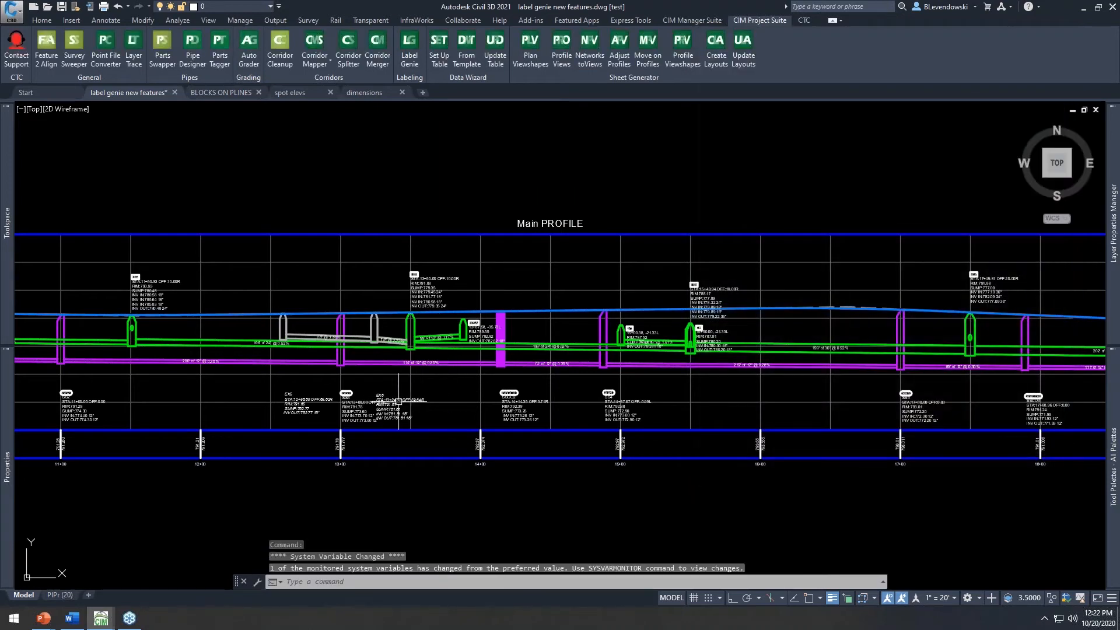
Step: Check the standard label commands offered for the 24" storm pipe left of structure 105 in the Main profile
{"action": "scroll", "coordinate": [333, 405], "scroll_direction": "up", "scroll_amount": 3}
{"action": "middle_click_drag", "start_coordinate": [347, 353], "coordinate": [549, 404]}
{"action": "left_click", "coordinate": [467, 263]}
{"action": "left_click", "coordinate": [430, 270]}
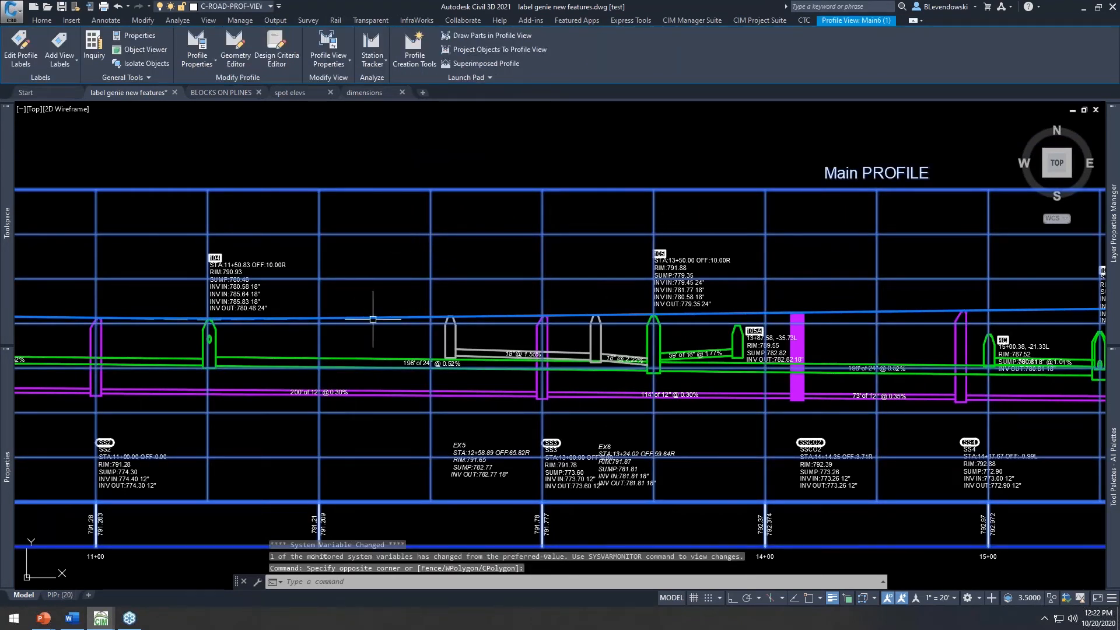
{"action": "key", "text": "Escape"}
{"action": "key", "text": "Escape"}
{"action": "left_click", "coordinate": [353, 363]}
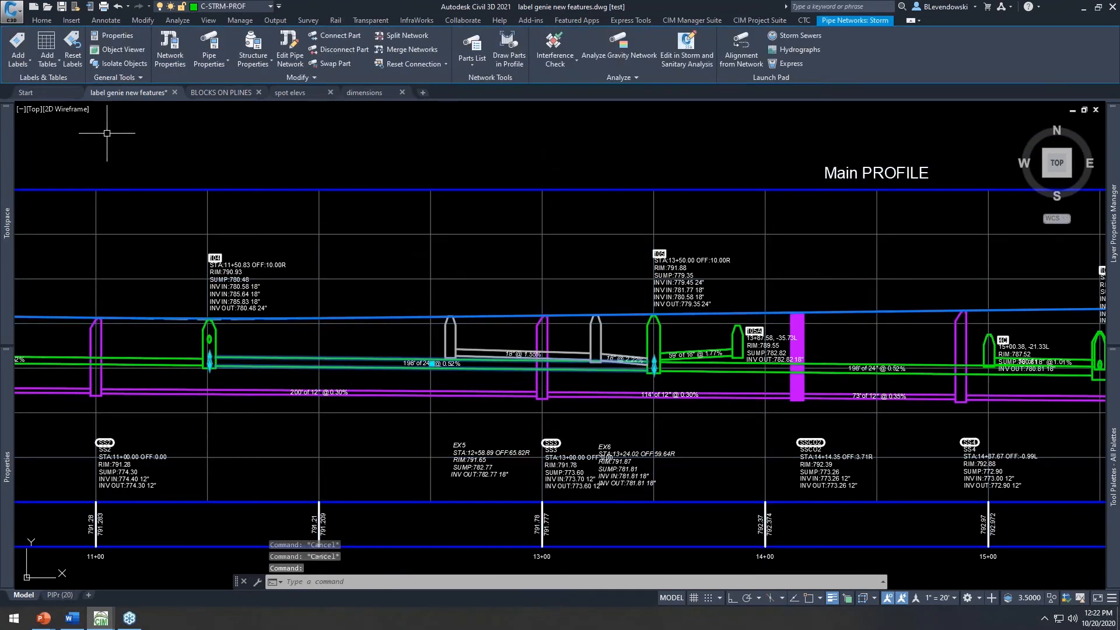
{"action": "left_click", "coordinate": [26, 67]}
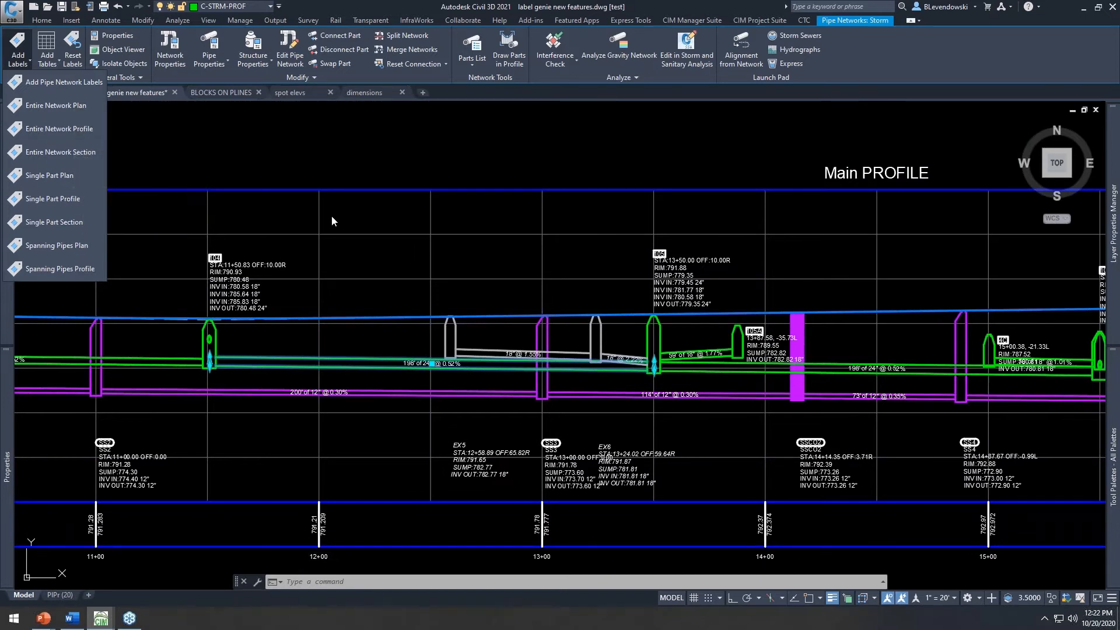
{"action": "key", "text": "Escape"}
{"action": "key", "text": "Escape"}
{"action": "key", "text": "Escape"}
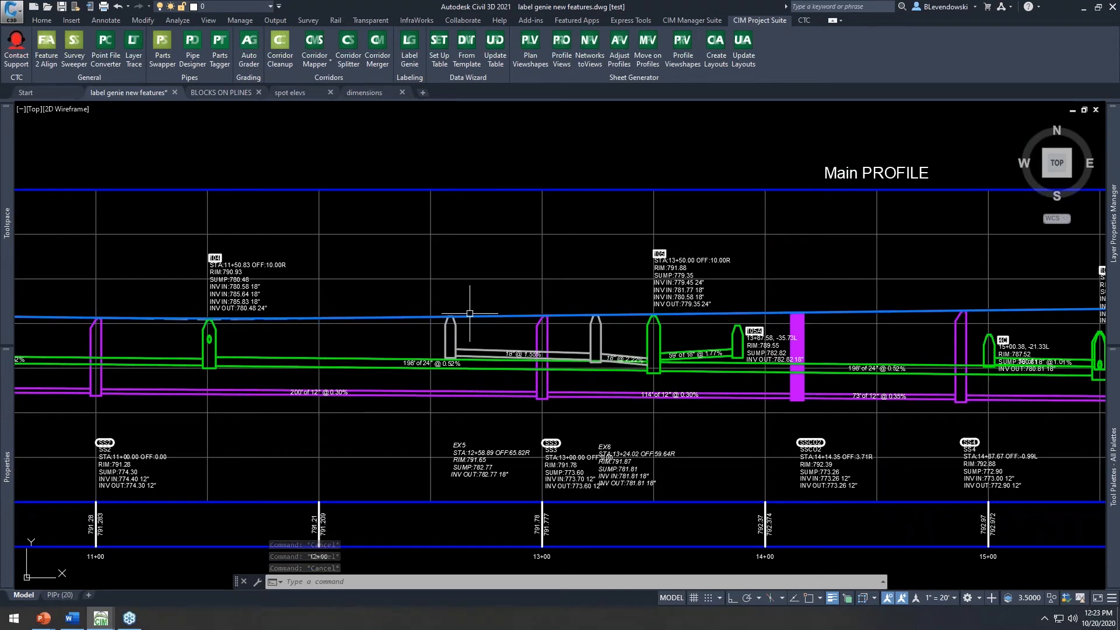
Step: Examine the new profile labels on structures SS3, EX5, EX6, 105 and 105A and on their connecting pipes
{"action": "scroll", "coordinate": [555, 453], "scroll_direction": "up", "scroll_amount": 4}
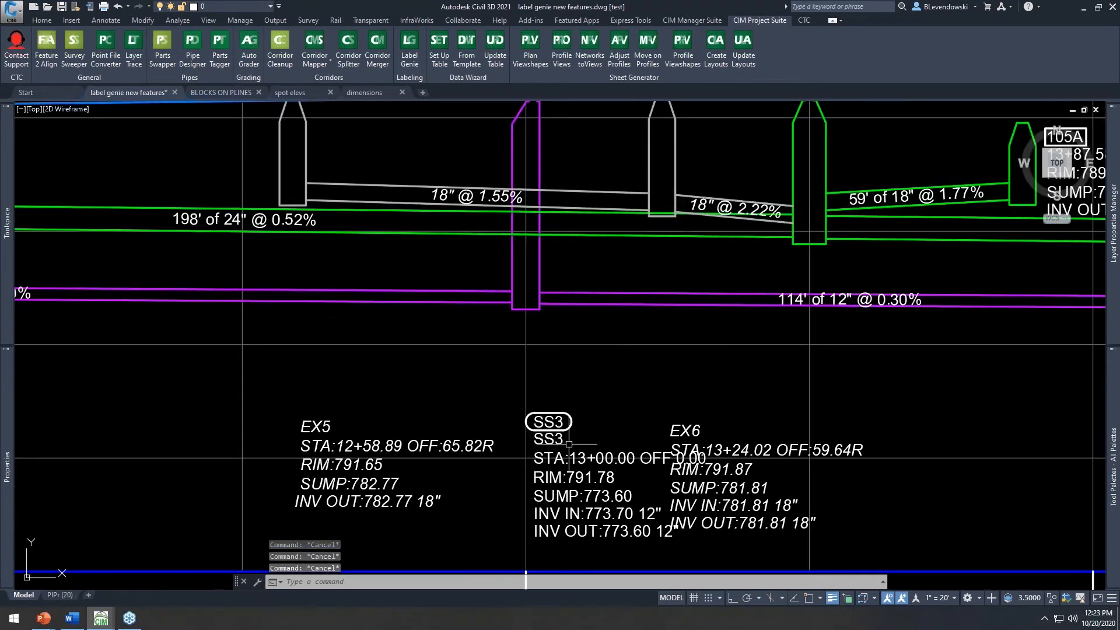
{"action": "middle_click_drag", "start_coordinate": [567, 430], "coordinate": [511, 361]}
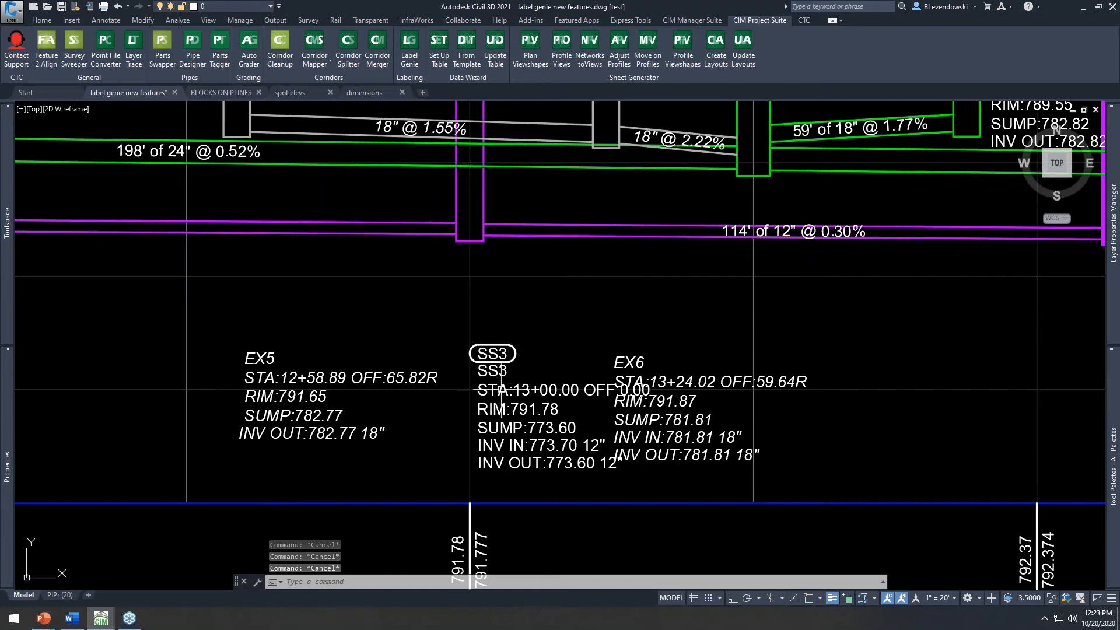
{"action": "scroll", "coordinate": [501, 401], "scroll_direction": "down", "scroll_amount": 2}
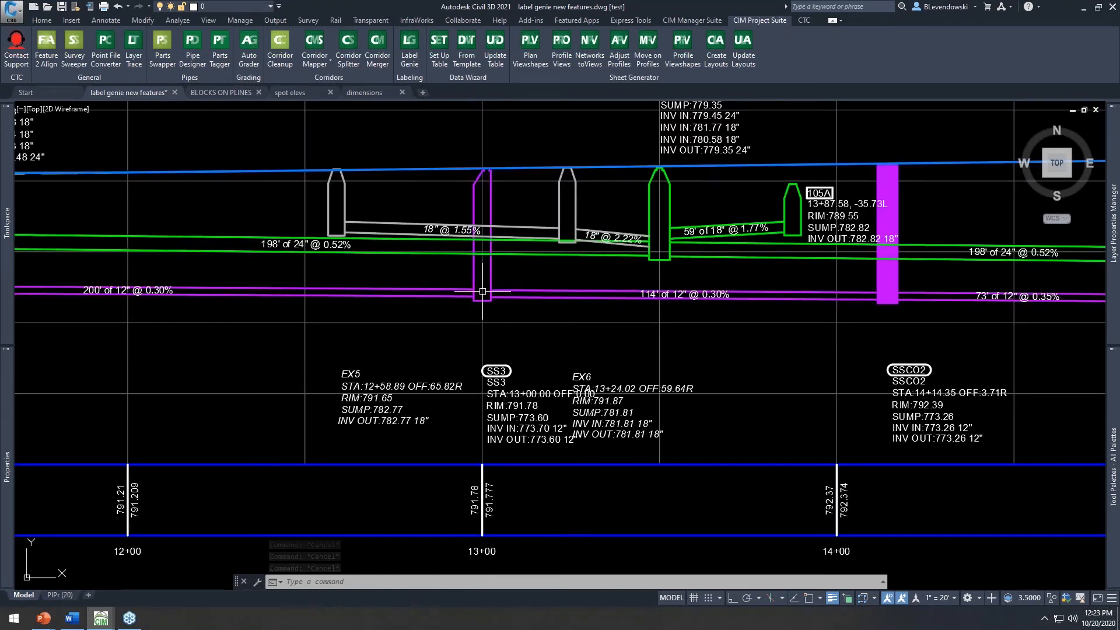
{"action": "middle_click_drag", "start_coordinate": [679, 240], "coordinate": [607, 351]}
{"action": "scroll", "coordinate": [602, 177], "scroll_direction": "up", "scroll_amount": 2}
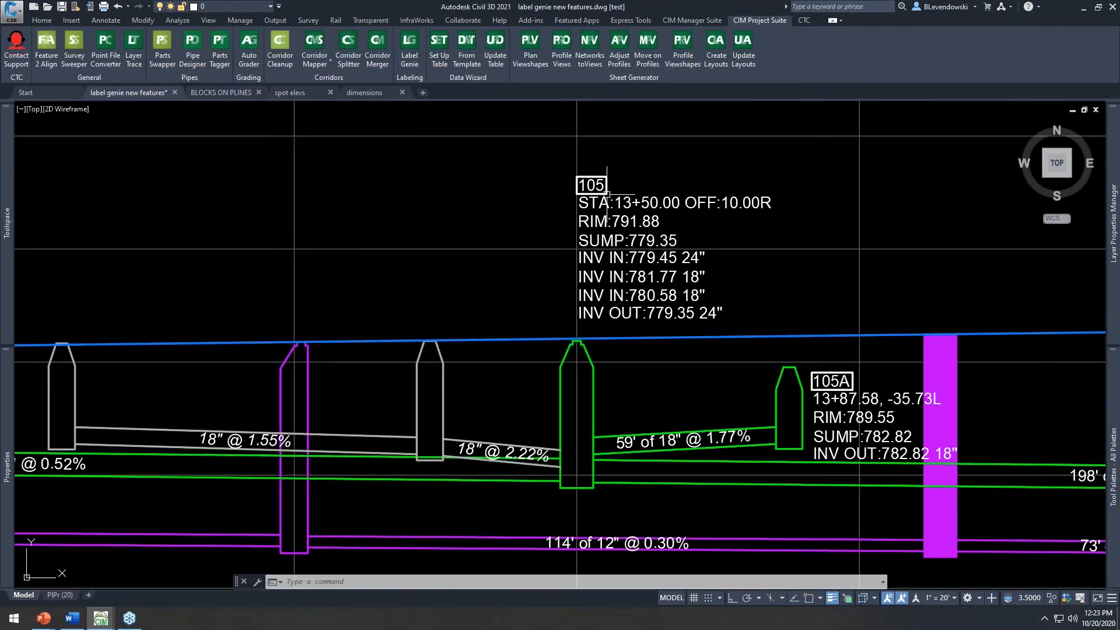
{"action": "mouse_move", "coordinate": [709, 302]}
{"action": "middle_mouse_down"}
{"action": "mouse_move", "coordinate": [606, 221]}
{"action": "mouse_move", "coordinate": [624, 204]}
{"action": "mouse_move", "coordinate": [618, 187]}
{"action": "middle_mouse_up"}
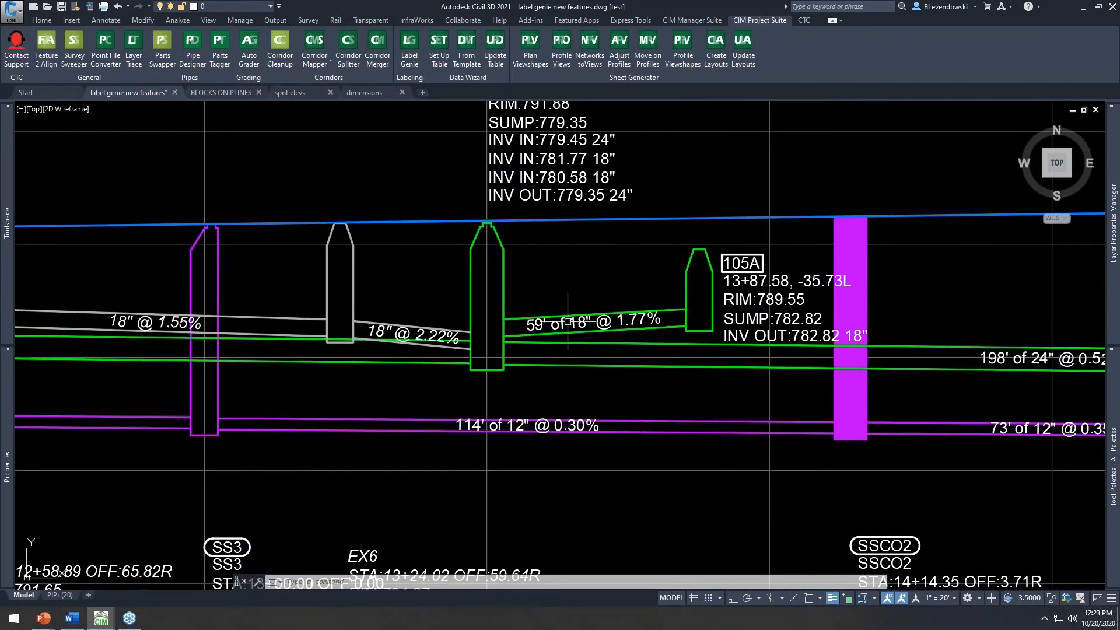
{"action": "middle_click_drag", "start_coordinate": [414, 360], "coordinate": [701, 372]}
{"action": "scroll", "coordinate": [438, 326], "scroll_direction": "up", "scroll_amount": 4}
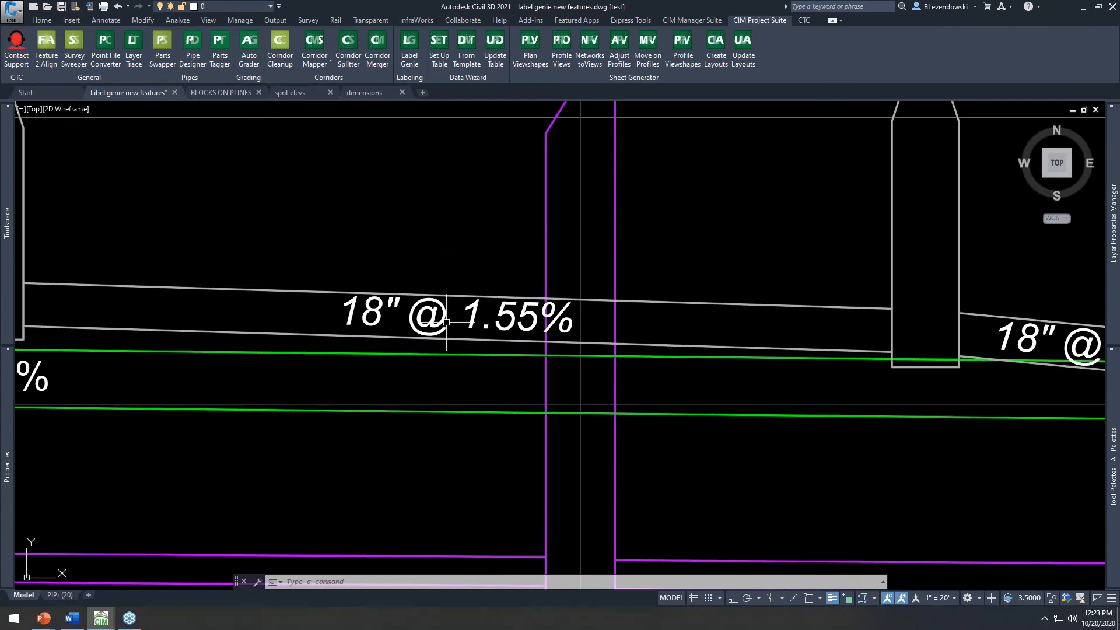
{"action": "scroll", "coordinate": [540, 332], "scroll_direction": "down", "scroll_amount": 8}
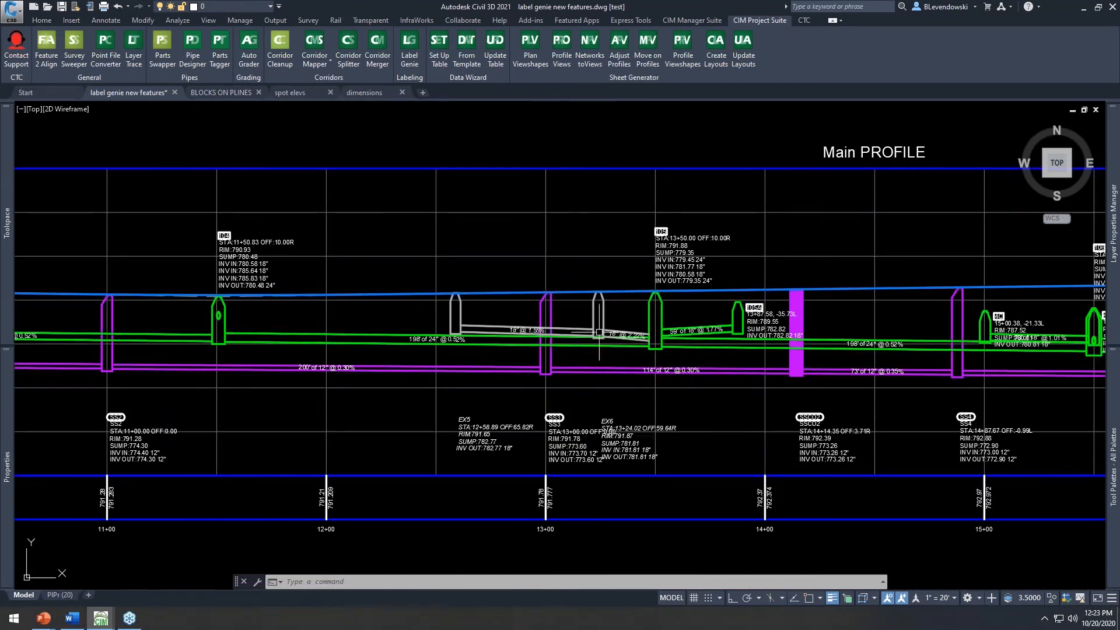
{"action": "middle_click_drag", "start_coordinate": [780, 327], "coordinate": [369, 337]}
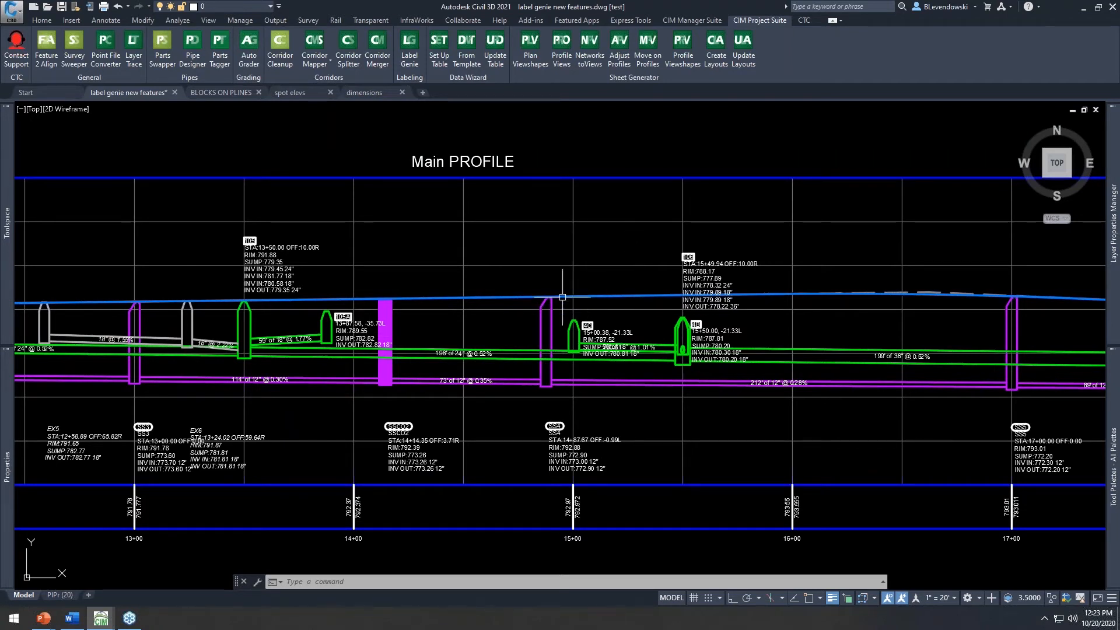
{"action": "middle_click_drag", "start_coordinate": [563, 297], "coordinate": [580, 252]}
{"action": "scroll", "coordinate": [637, 285], "scroll_direction": "up", "scroll_amount": 2}
{"action": "double_click", "coordinate": [607, 289]}
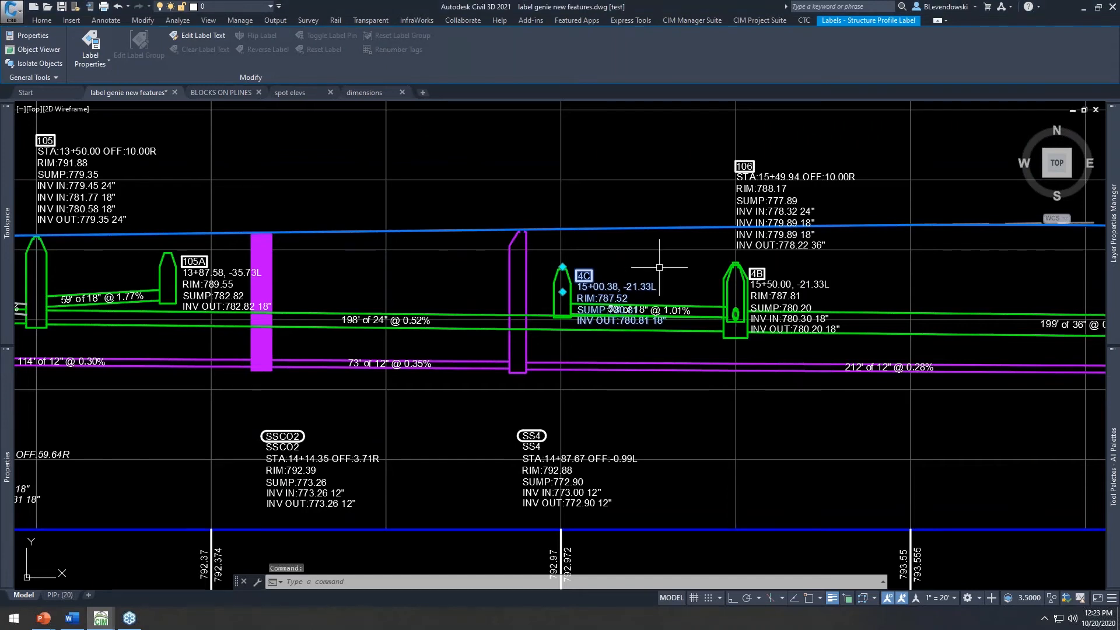
{"action": "key", "text": "Escape"}
{"action": "key", "text": "Escape"}
{"action": "scroll", "coordinate": [660, 289], "scroll_direction": "down", "scroll_amount": 4}
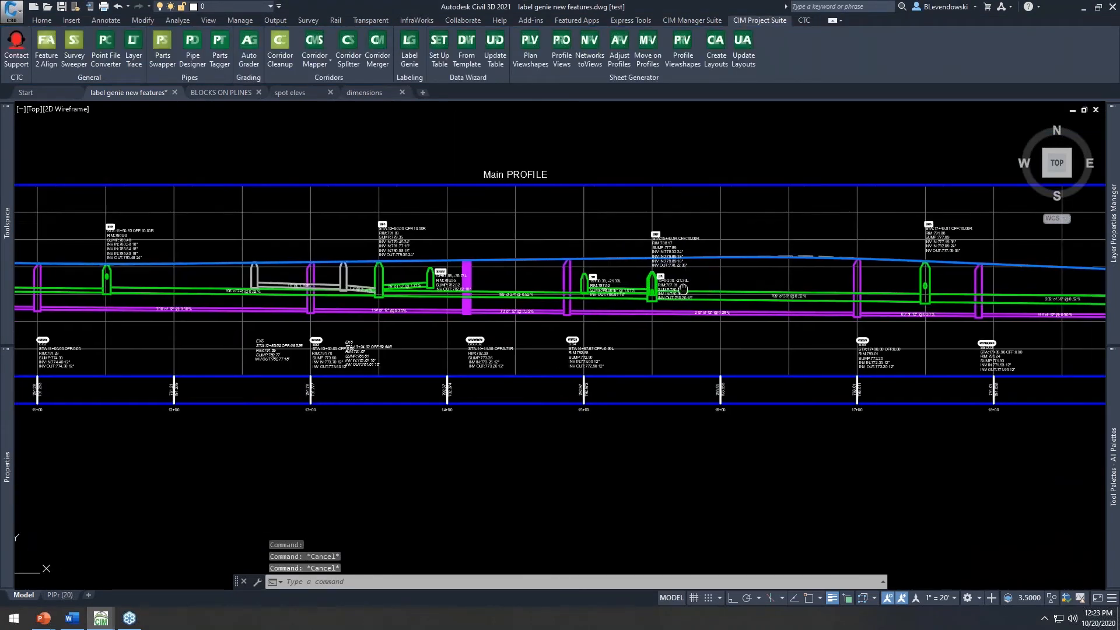
Step: Move structure 4C's profile label up and to the right, clear of the overlapping 18" pipe label
{"action": "scroll", "coordinate": [660, 290], "scroll_direction": "up", "scroll_amount": 2}
{"action": "scroll", "coordinate": [488, 276], "scroll_direction": "up", "scroll_amount": 4}
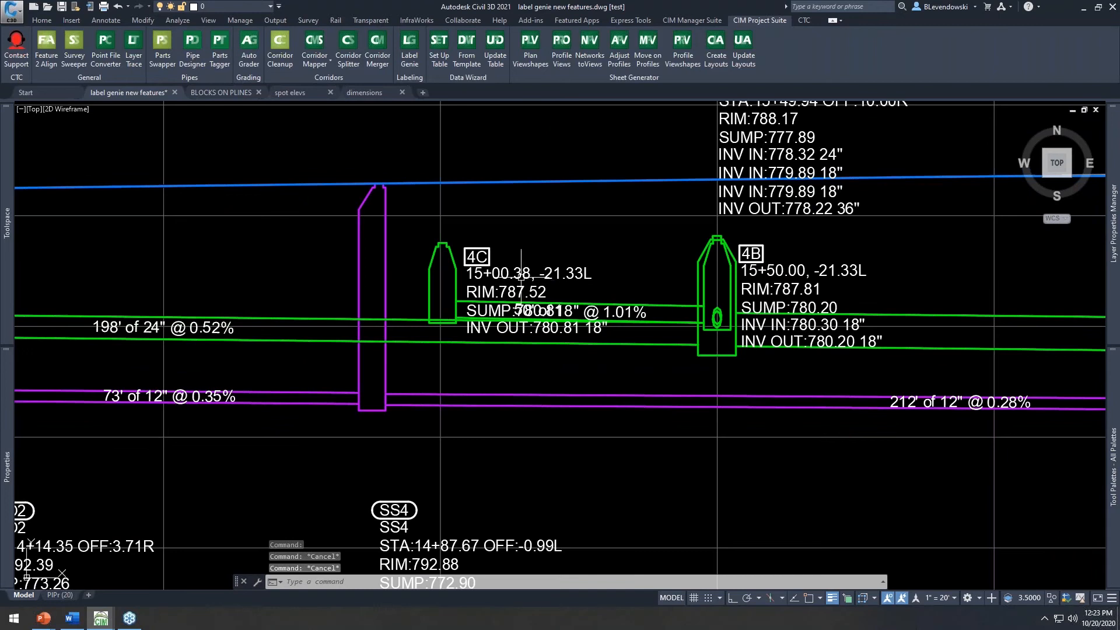
{"action": "left_click", "coordinate": [490, 292]}
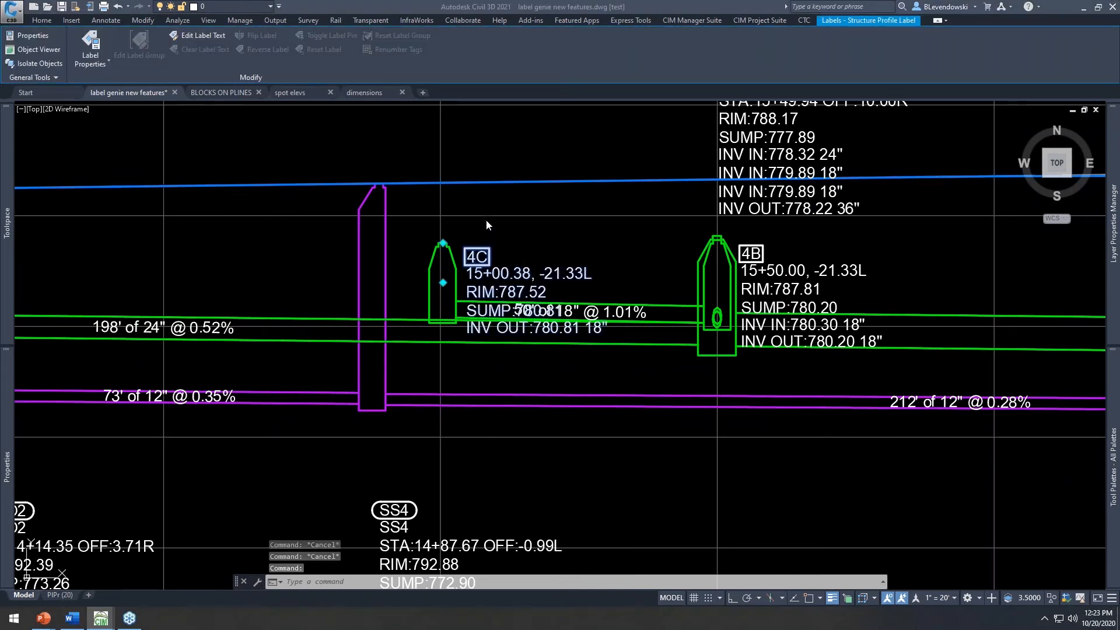
{"action": "left_click", "coordinate": [443, 282]}
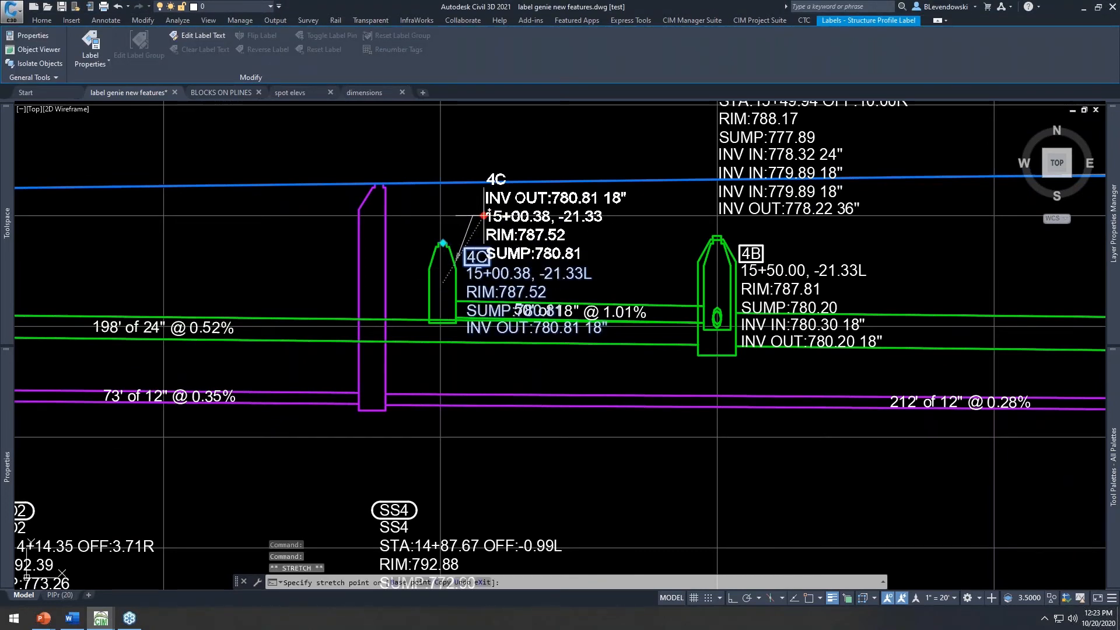
{"action": "left_click", "coordinate": [507, 208]}
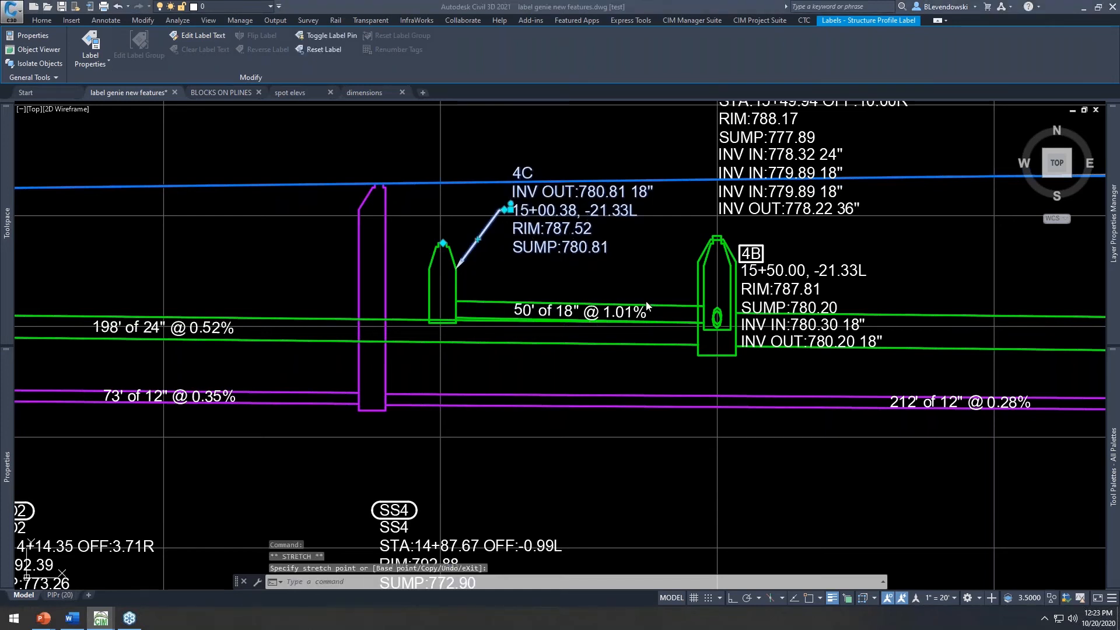
{"action": "key", "text": "Escape"}
{"action": "key", "text": "Escape"}
{"action": "key", "text": "Escape"}
Step: Add pipe network labels to the plan view with Label Genie by switching the view type to Plan
{"action": "scroll", "coordinate": [550, 297], "scroll_direction": "down", "scroll_amount": 8}
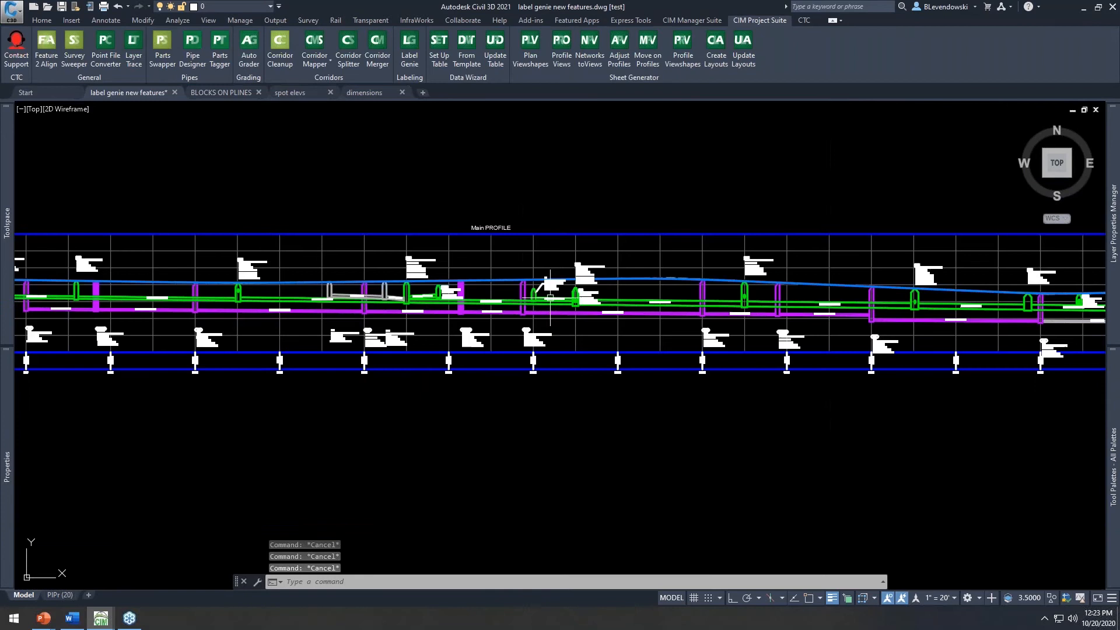
{"action": "middle_click_drag", "start_coordinate": [592, 190], "coordinate": [561, 410]}
{"action": "middle_click_drag", "start_coordinate": [551, 287], "coordinate": [731, 477]}
{"action": "scroll", "coordinate": [516, 294], "scroll_direction": "up", "scroll_amount": 3}
{"action": "scroll", "coordinate": [520, 254], "scroll_direction": "down", "scroll_amount": 3}
{"action": "left_click", "coordinate": [410, 45]}
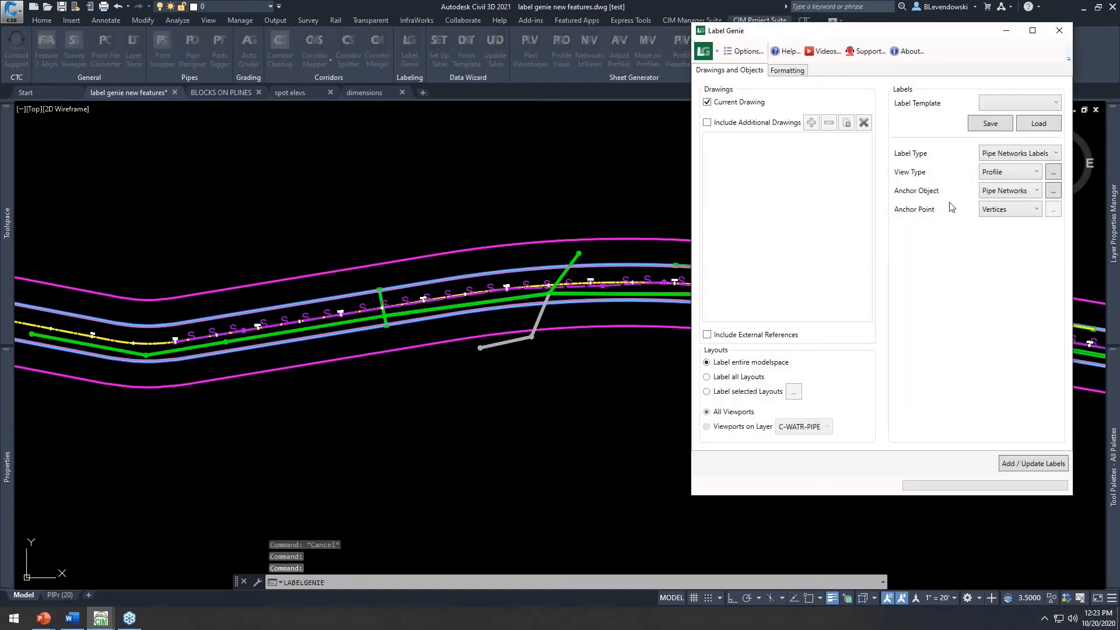
{"action": "left_click", "coordinate": [1022, 175]}
{"action": "left_click", "coordinate": [1011, 183]}
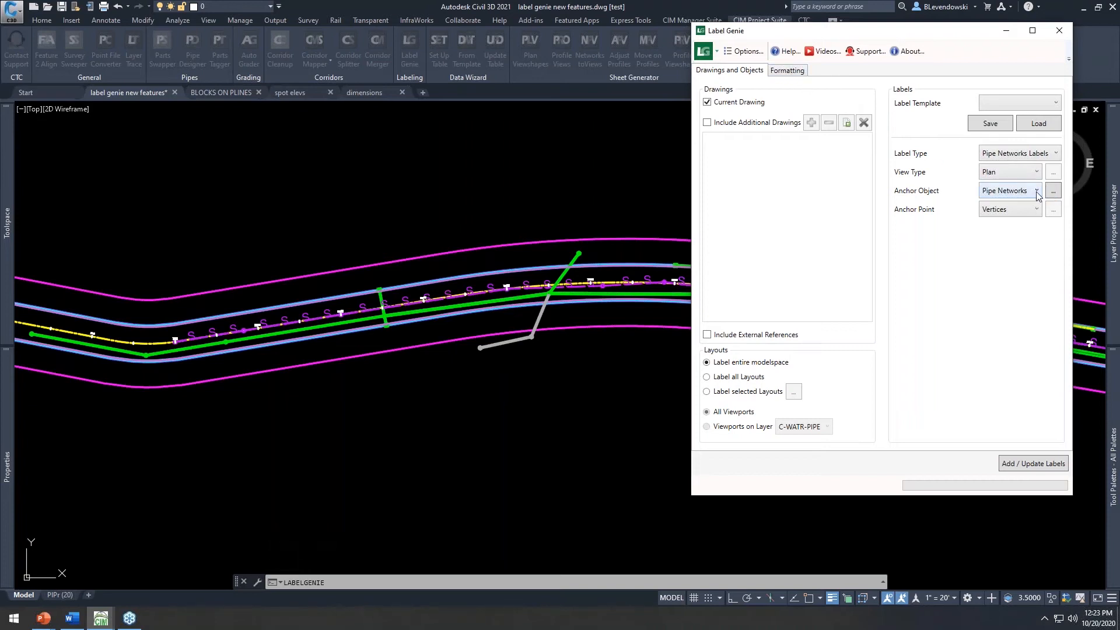
{"action": "left_click", "coordinate": [1039, 465]}
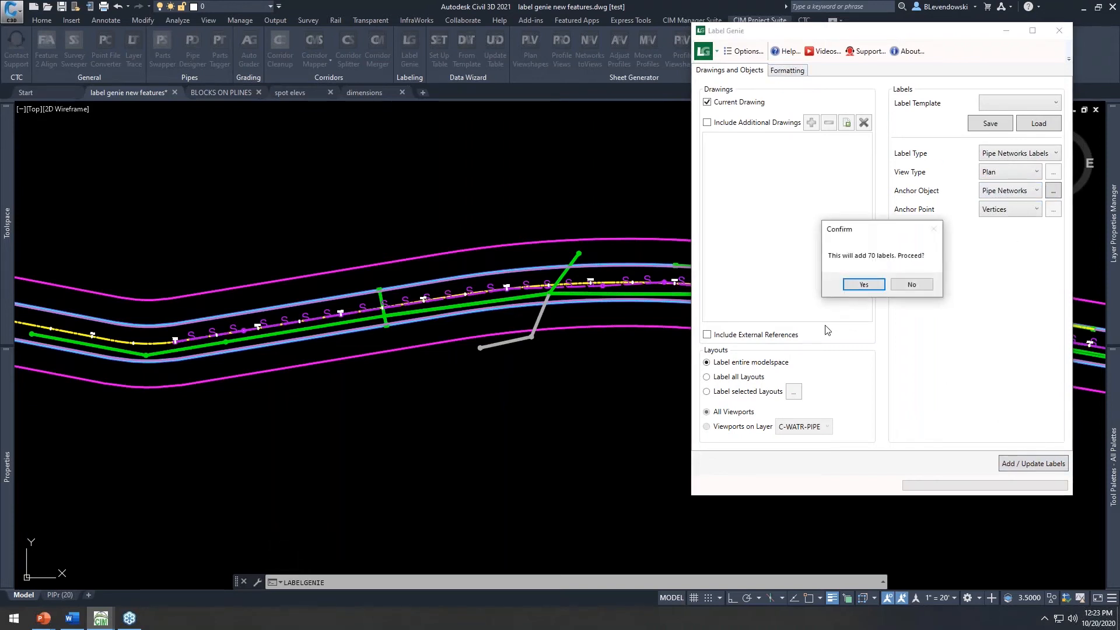
{"action": "left_click", "coordinate": [860, 284]}
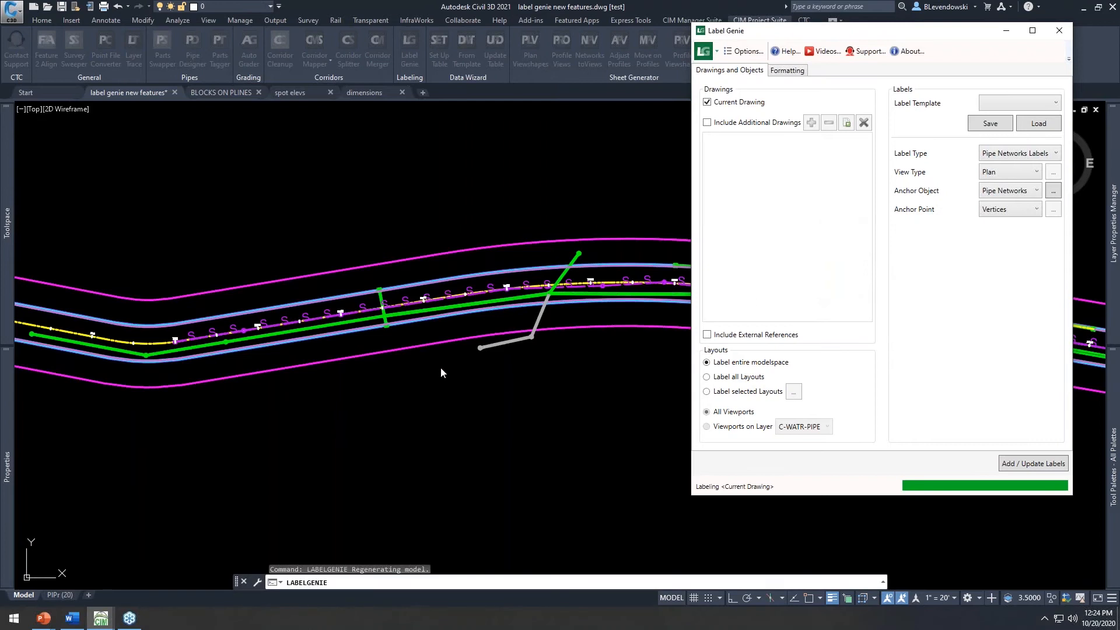
{"action": "left_click", "coordinate": [967, 331]}
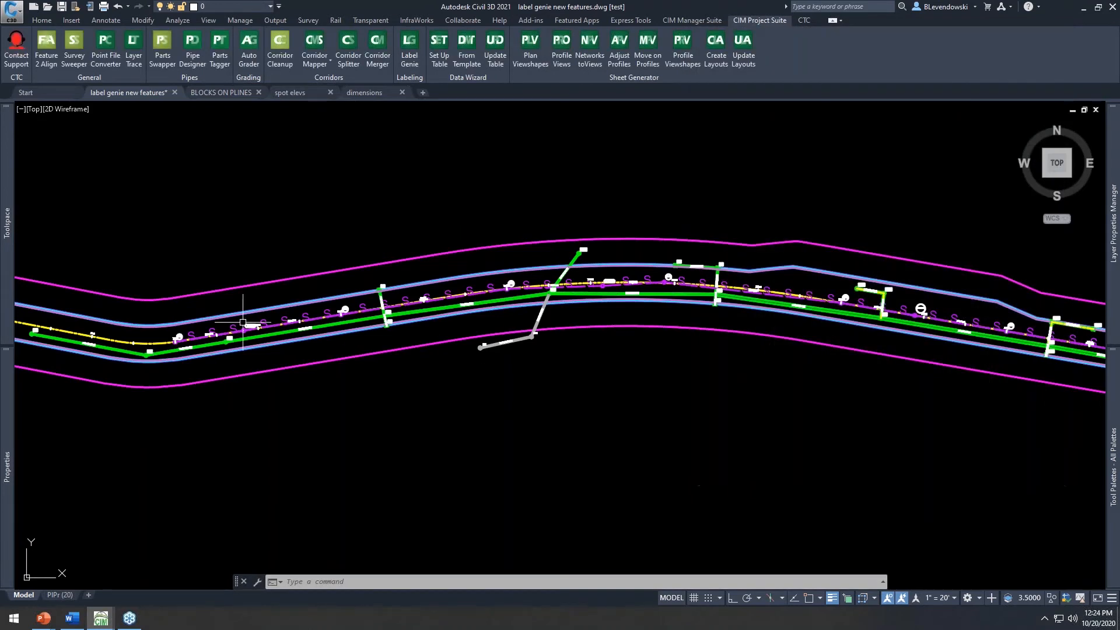
Step: Examine the new plan labels on the storm and sanitary networks, including structures SS3 and 105
{"action": "scroll", "coordinate": [376, 327], "scroll_direction": "up", "scroll_amount": 4}
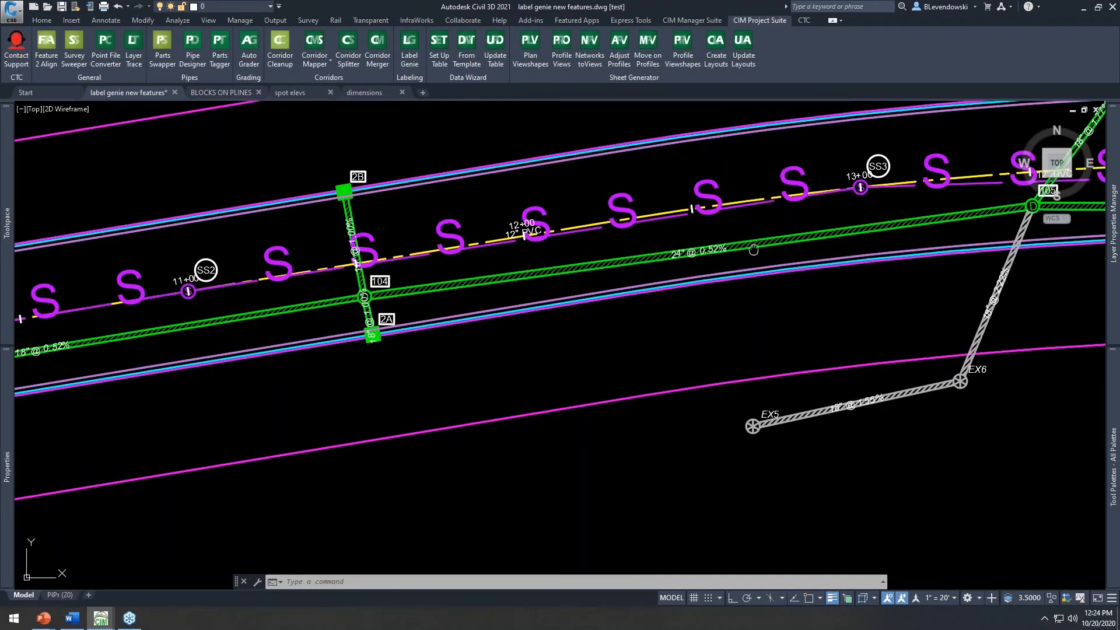
{"action": "middle_click_drag", "start_coordinate": [754, 250], "coordinate": [204, 316]}
{"action": "middle_click_drag", "start_coordinate": [510, 296], "coordinate": [490, 317]}
{"action": "scroll", "coordinate": [318, 261], "scroll_direction": "up", "scroll_amount": 2}
{"action": "scroll", "coordinate": [318, 261], "scroll_direction": "up", "scroll_amount": 2}
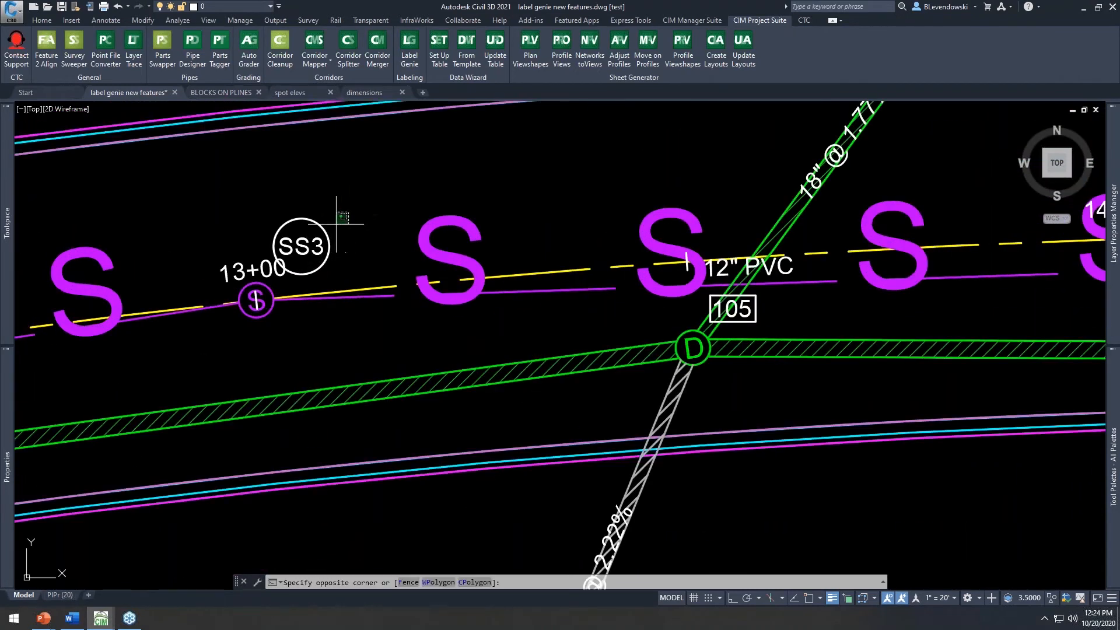
{"action": "left_click", "coordinate": [308, 234]}
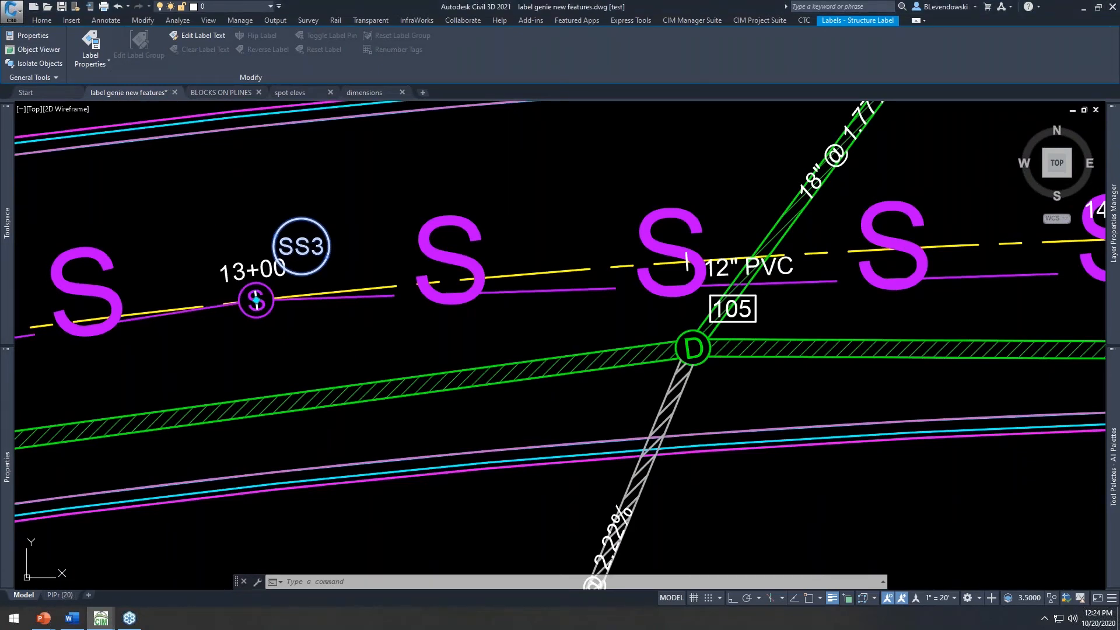
{"action": "scroll", "coordinate": [511, 421], "scroll_direction": "down", "scroll_amount": 8}
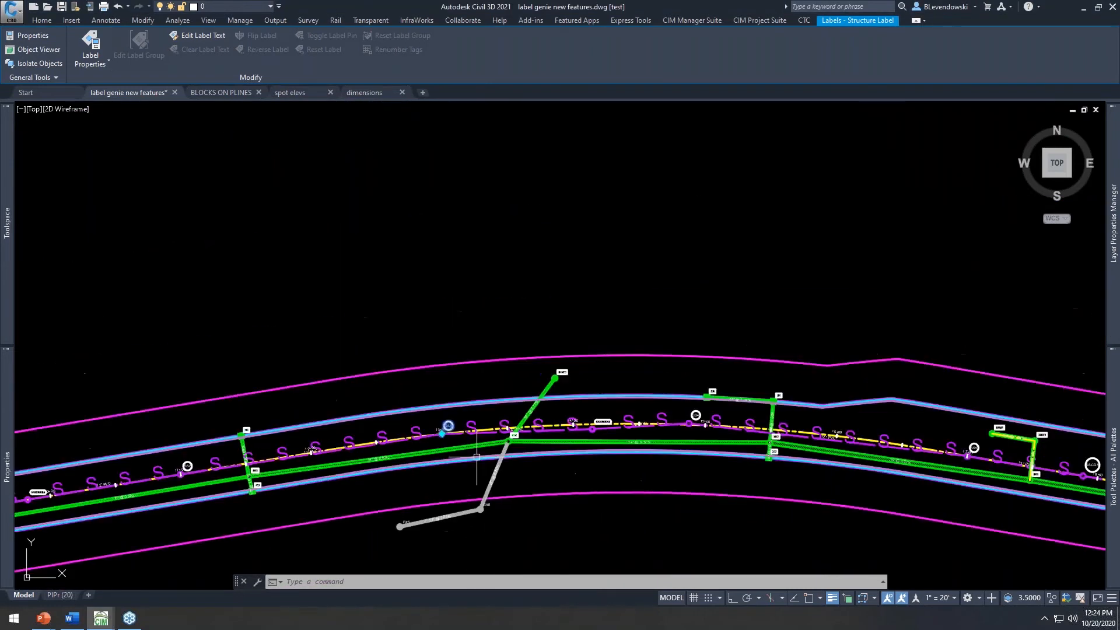
{"action": "scroll", "coordinate": [512, 421], "scroll_direction": "down", "scroll_amount": 10}
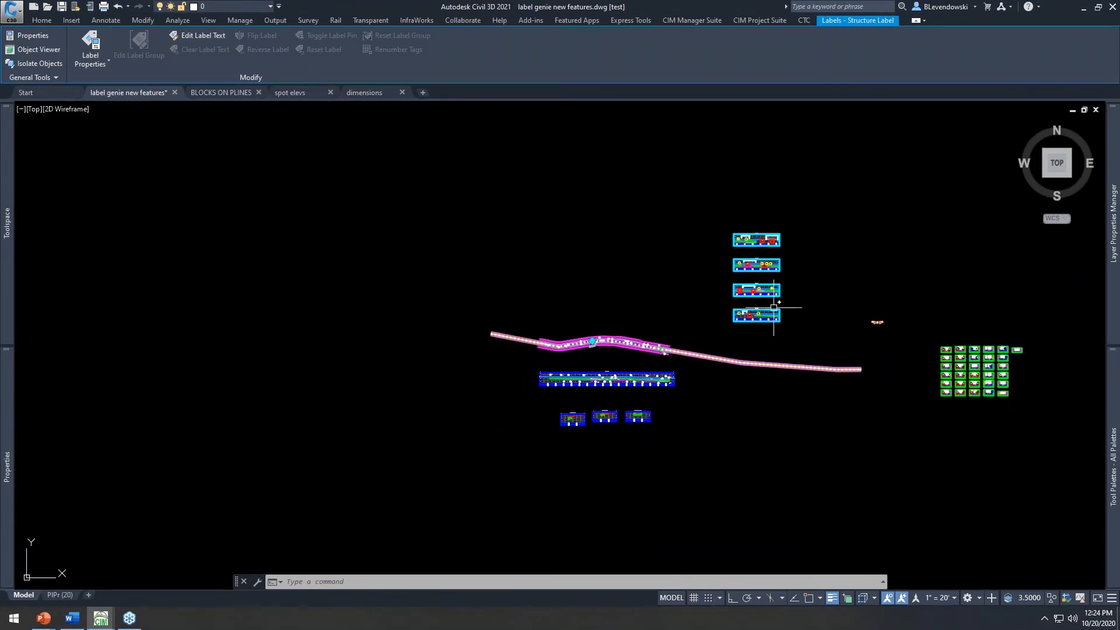
Step: Examine the vaults and junction boxes drawn in the Main profile views
{"action": "key", "text": "Escape"}
{"action": "scroll", "coordinate": [508, 329], "scroll_direction": "up", "scroll_amount": 6}
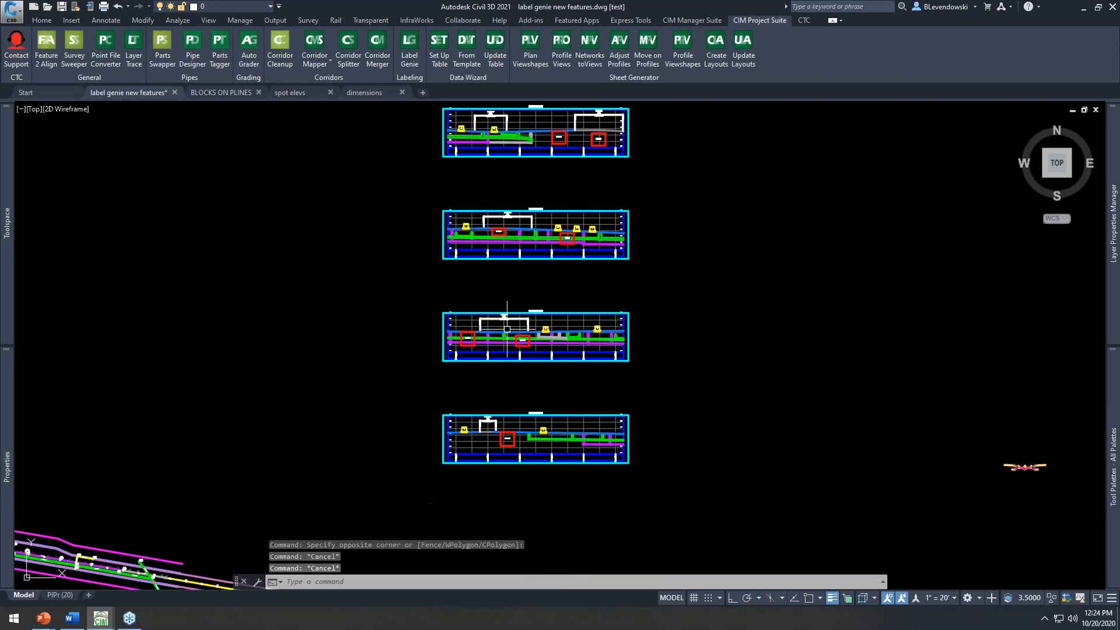
{"action": "scroll", "coordinate": [505, 350], "scroll_direction": "up", "scroll_amount": 2}
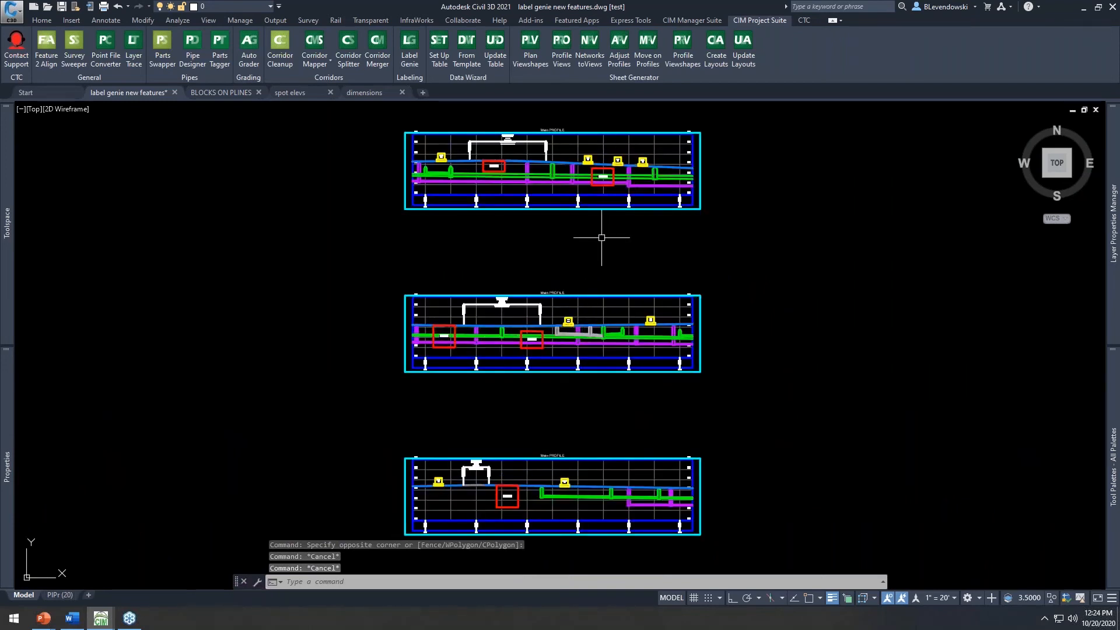
{"action": "middle_click_drag", "start_coordinate": [602, 240], "coordinate": [530, 308]}
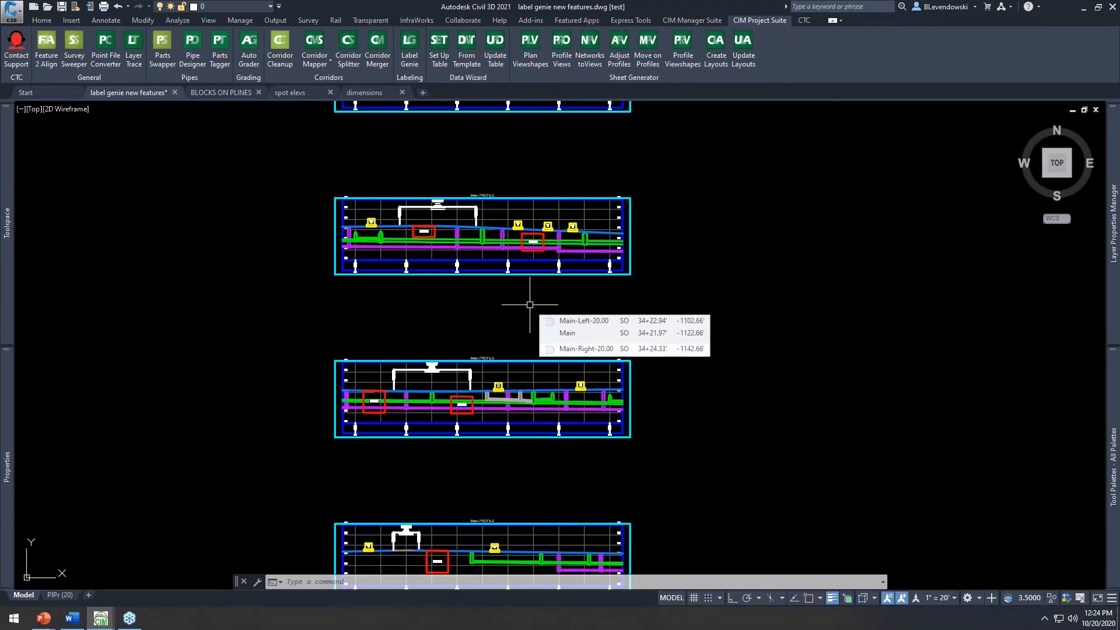
{"action": "scroll", "coordinate": [476, 236], "scroll_direction": "up", "scroll_amount": 4}
{"action": "scroll", "coordinate": [475, 236], "scroll_direction": "up", "scroll_amount": 2}
{"action": "middle_click_drag", "start_coordinate": [534, 240], "coordinate": [548, 328]}
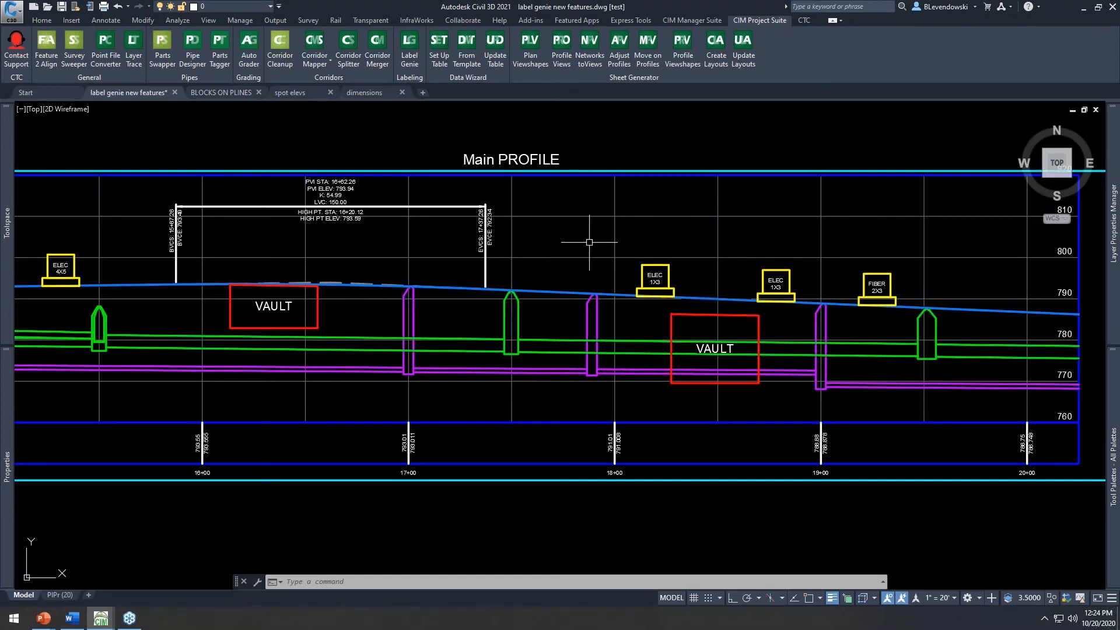
Step: Erase all existing multiline text labels, such as VAULT, from the section views by selecting similar objects
{"action": "scroll", "coordinate": [544, 219], "scroll_direction": "down", "scroll_amount": 8}
{"action": "middle_click_drag", "start_coordinate": [818, 397], "coordinate": [512, 244]}
{"action": "scroll", "coordinate": [718, 364], "scroll_direction": "up", "scroll_amount": 6}
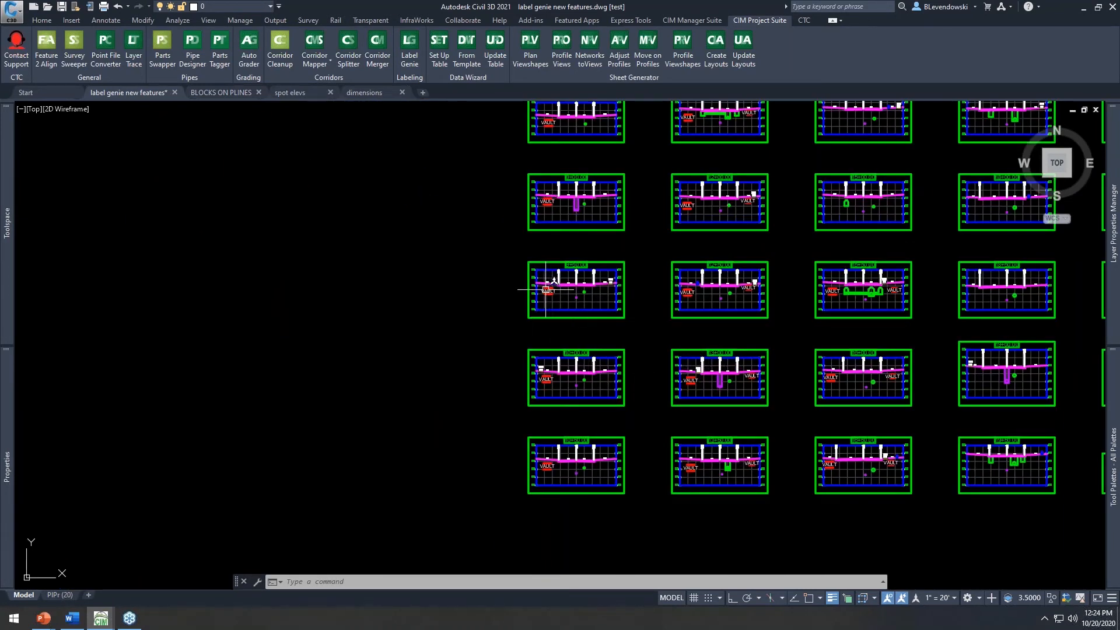
{"action": "left_click", "coordinate": [547, 290]}
{"action": "right_click", "coordinate": [623, 285]}
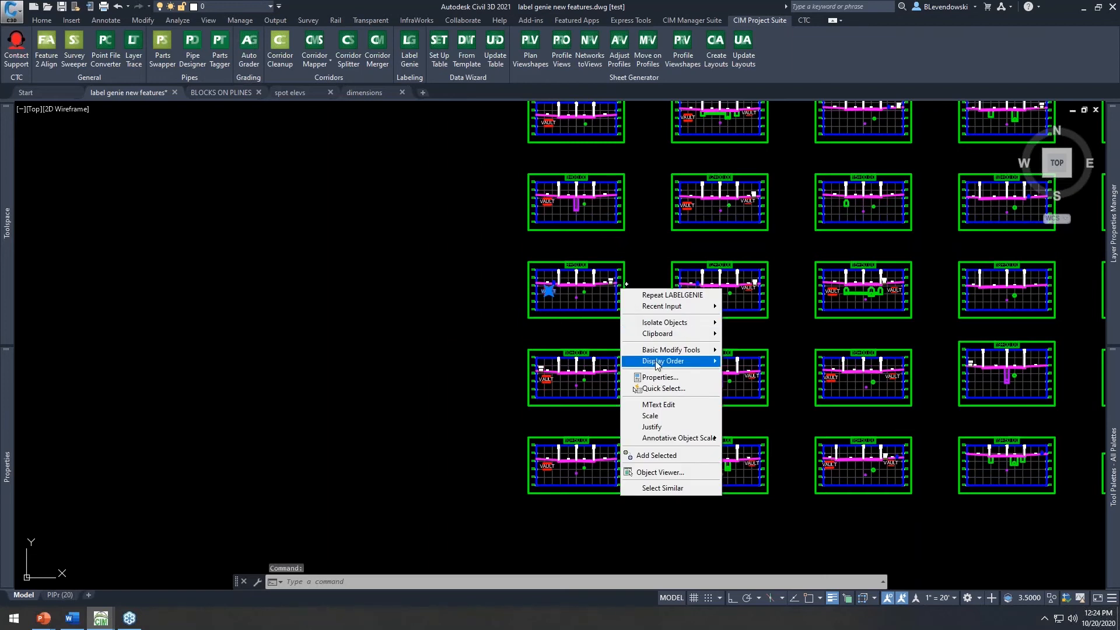
{"action": "left_click", "coordinate": [663, 488]}
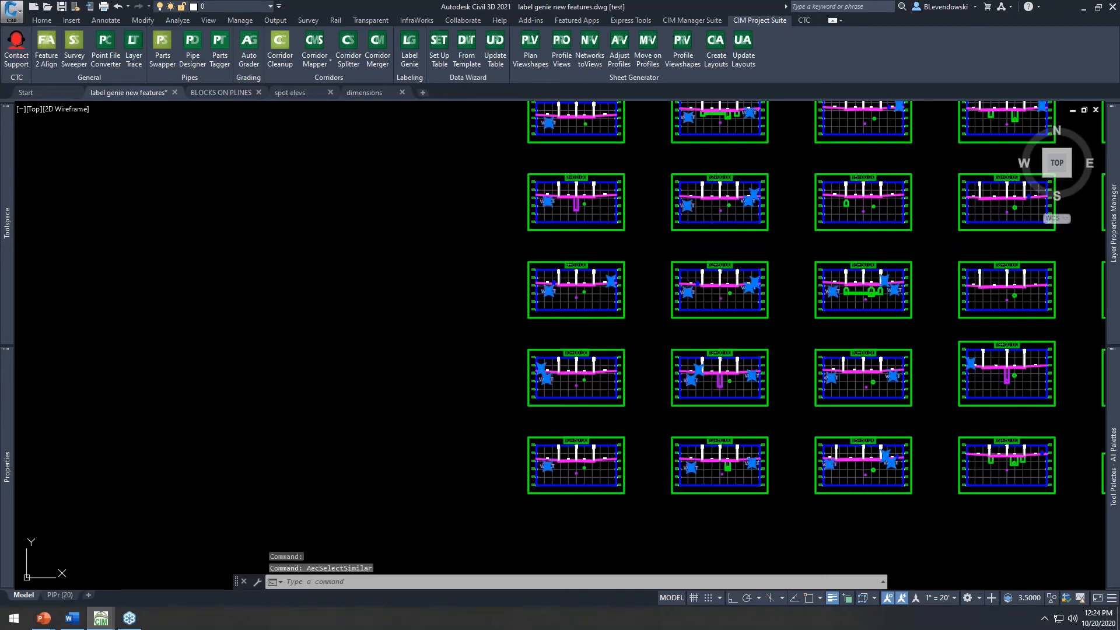
{"action": "type", "text": "e"}
{"action": "key", "text": "Return"}
Step: Examine the section views from station 9+50.00 up to 8+00.00, including the hatched vault rectangle at 8+00.00
{"action": "scroll", "coordinate": [583, 292], "scroll_direction": "up", "scroll_amount": 5}
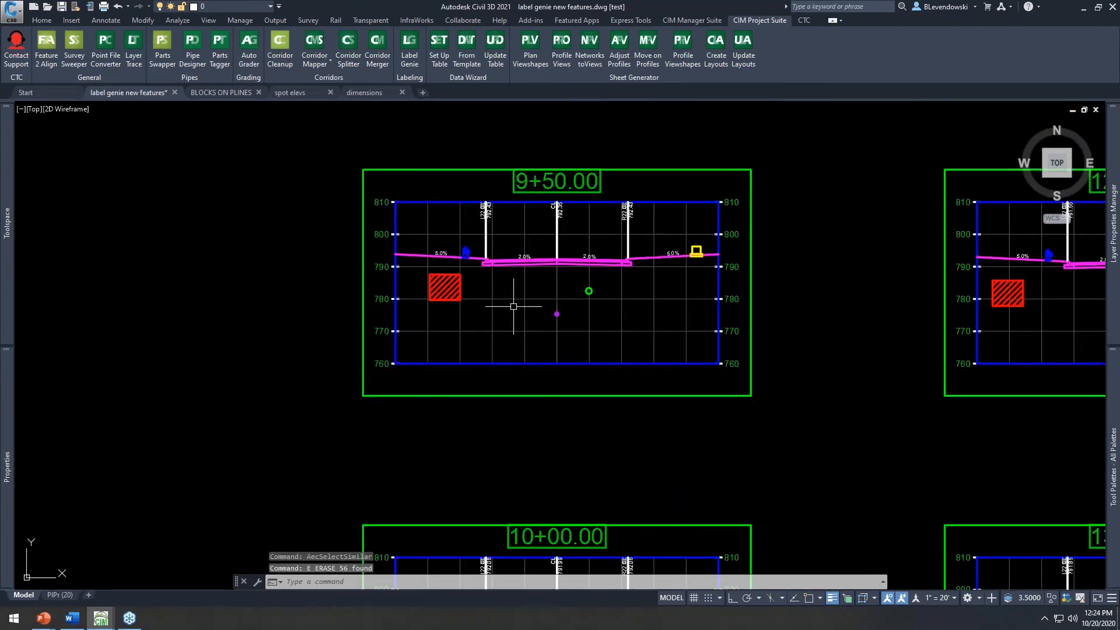
{"action": "middle_click_drag", "start_coordinate": [513, 306], "coordinate": [571, 374]}
{"action": "key", "text": "Escape"}
{"action": "key", "text": "Escape"}
{"action": "key", "text": "Escape"}
{"action": "scroll", "coordinate": [525, 350], "scroll_direction": "up", "scroll_amount": 3}
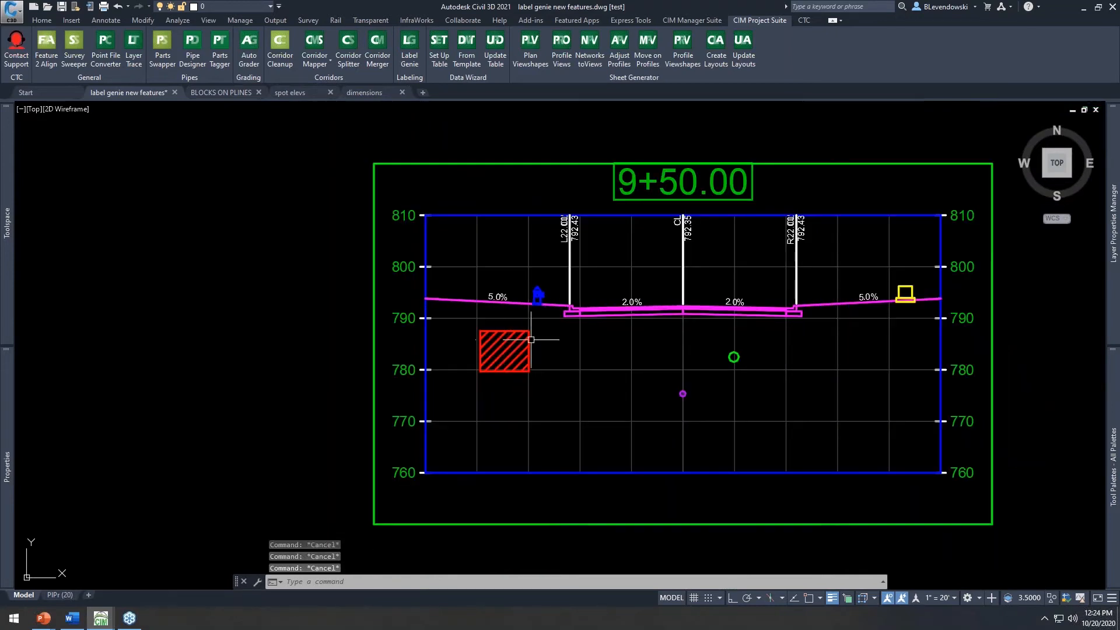
{"action": "mouse_move", "coordinate": [575, 370]}
{"action": "middle_mouse_down"}
{"action": "mouse_move", "coordinate": [555, 505]}
{"action": "mouse_move", "coordinate": [562, 280]}
{"action": "mouse_move", "coordinate": [465, 265]}
{"action": "middle_mouse_up"}
{"action": "middle_click_drag", "start_coordinate": [519, 164], "coordinate": [475, 398]}
{"action": "middle_click_drag", "start_coordinate": [489, 181], "coordinate": [495, 376]}
{"action": "middle_click_drag", "start_coordinate": [519, 157], "coordinate": [524, 363]}
{"action": "middle_click_drag", "start_coordinate": [534, 290], "coordinate": [523, 372]}
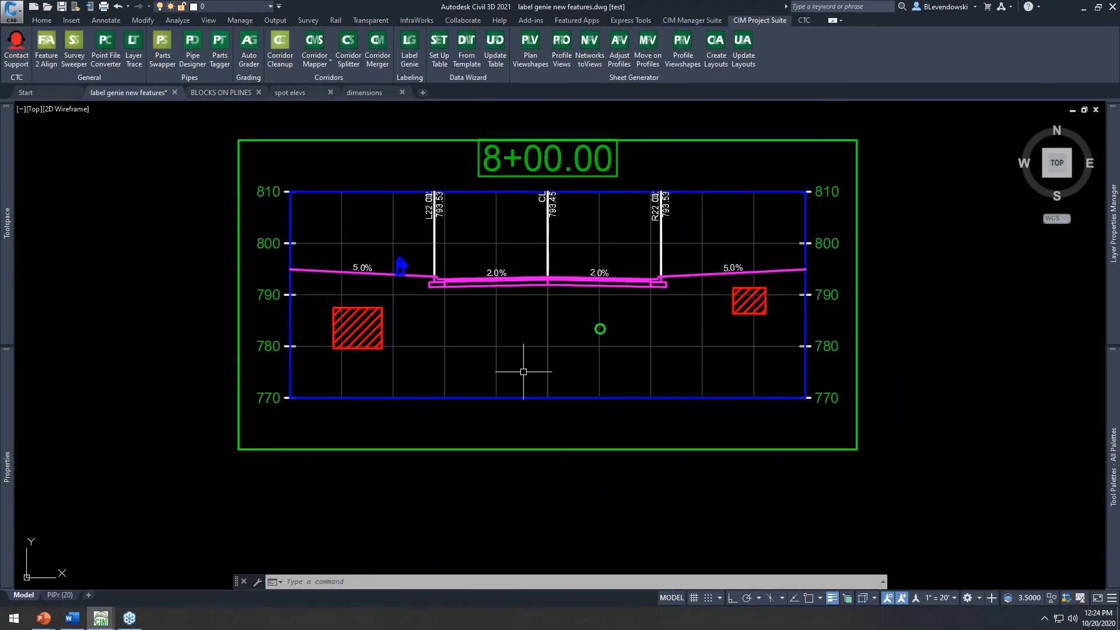
{"action": "key", "text": "Escape"}
{"action": "key", "text": "Escape"}
{"action": "key", "text": "Escape"}
{"action": "mouse_move", "coordinate": [499, 346]}
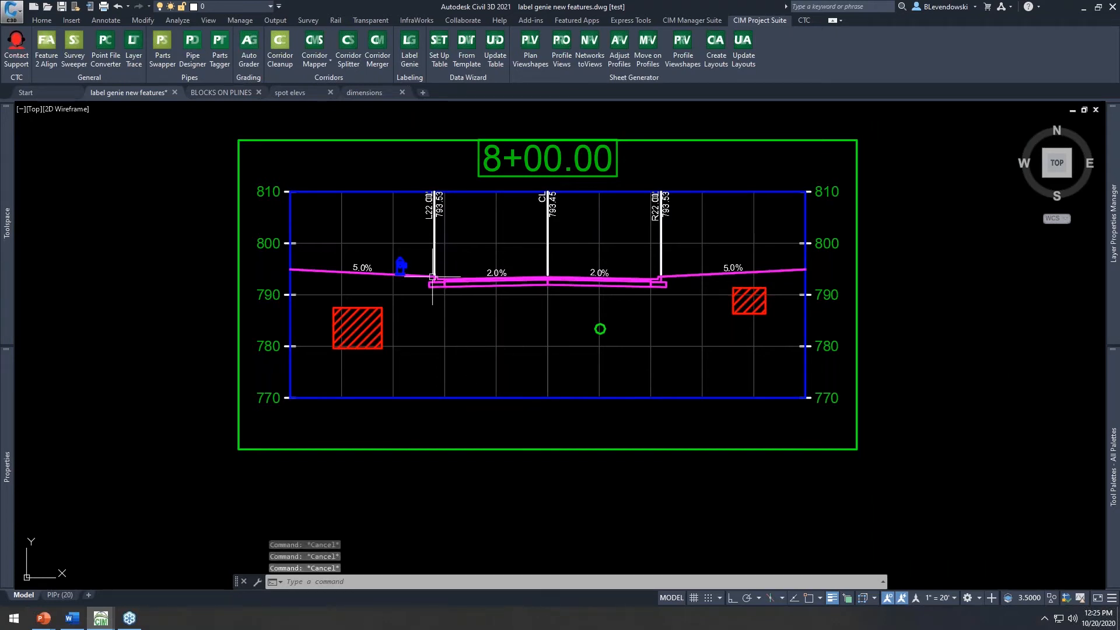
{"action": "left_click", "coordinate": [377, 312]}
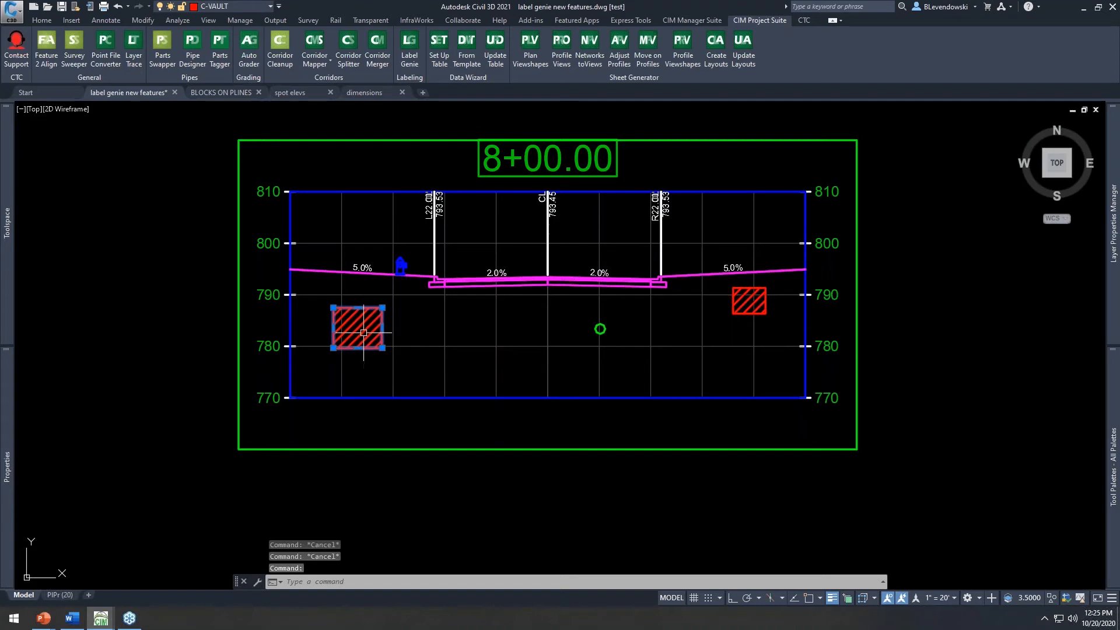
{"action": "key", "text": "Escape"}
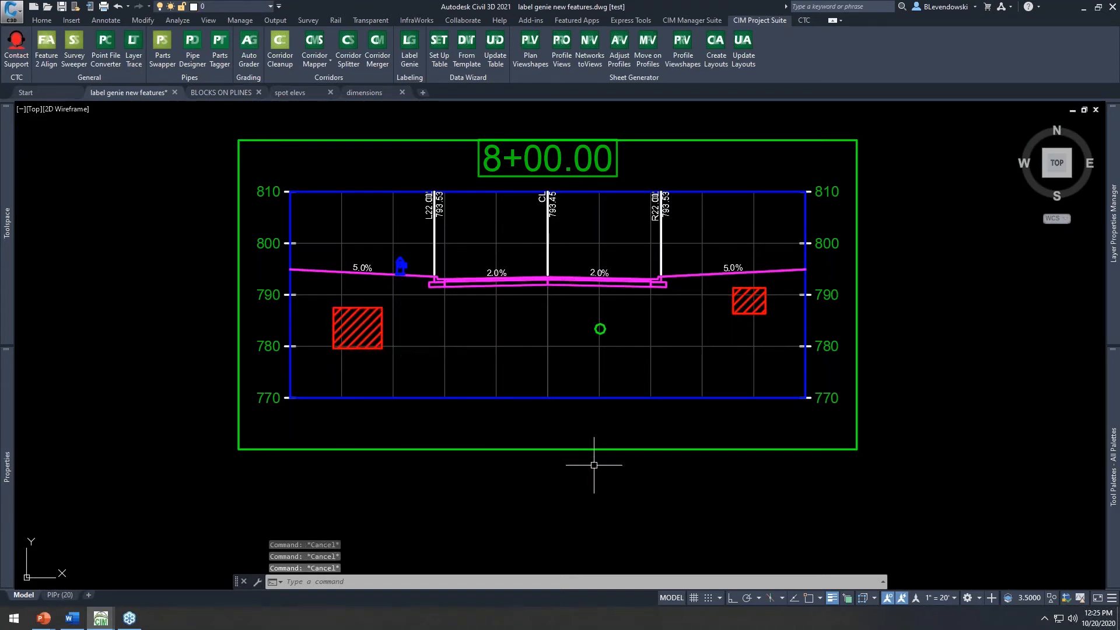
Step: Try moving the 8+00.00 section view down and to the left
{"action": "type", "text": "m"}
{"action": "key", "text": "Return"}
{"action": "left_click", "coordinate": [590, 473]}
{"action": "left_click", "coordinate": [540, 443]}
{"action": "key", "text": "Return"}
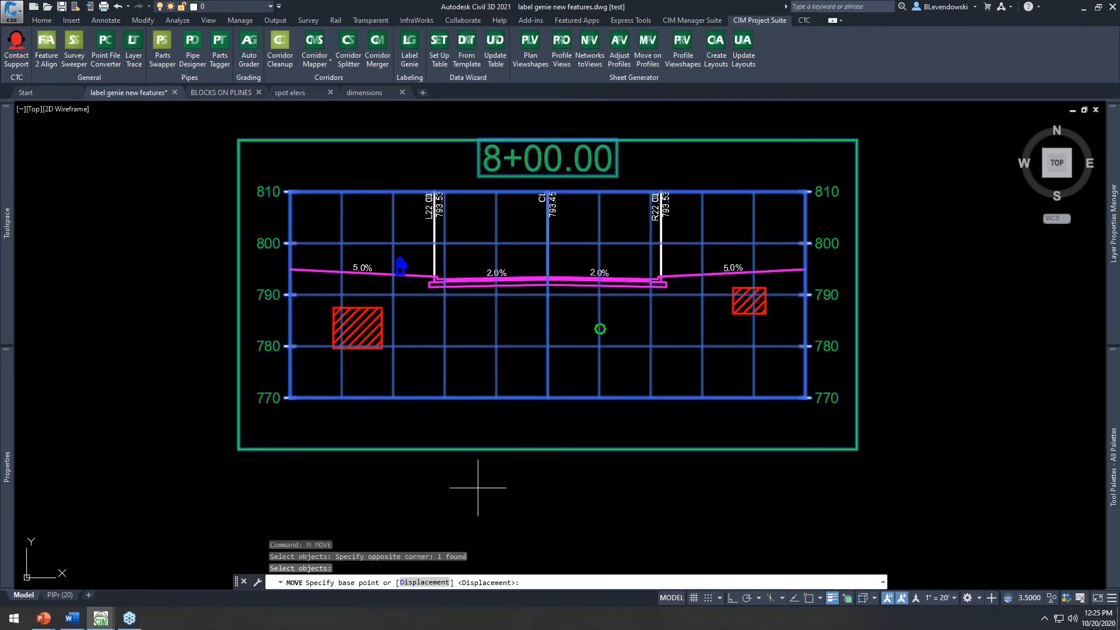
{"action": "left_click", "coordinate": [478, 488]}
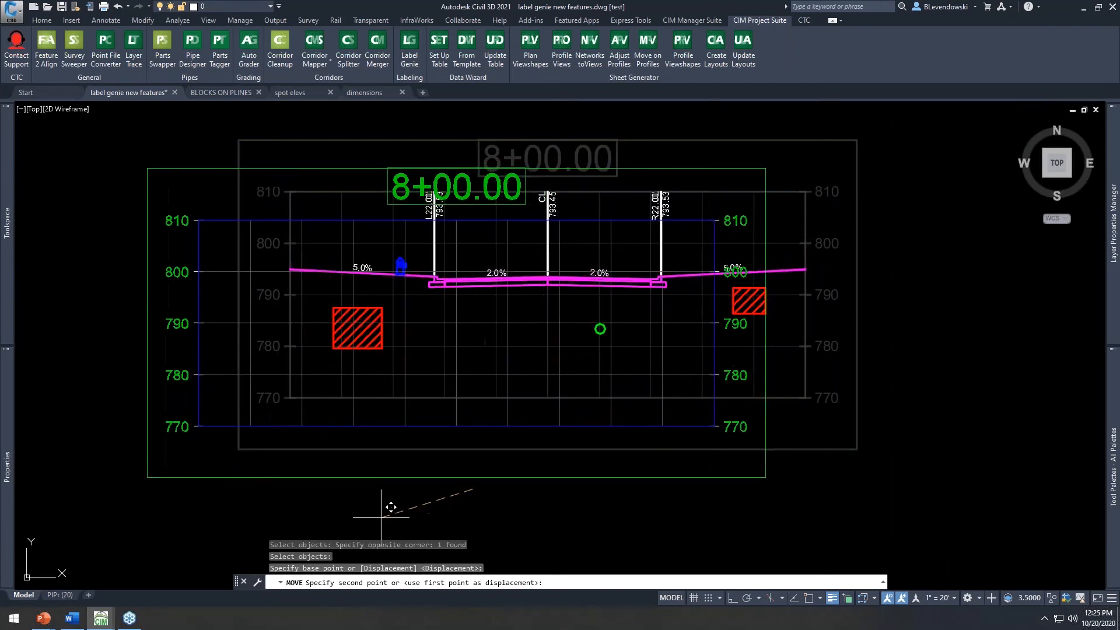
{"action": "left_click", "coordinate": [380, 518]}
{"action": "key", "text": "Escape"}
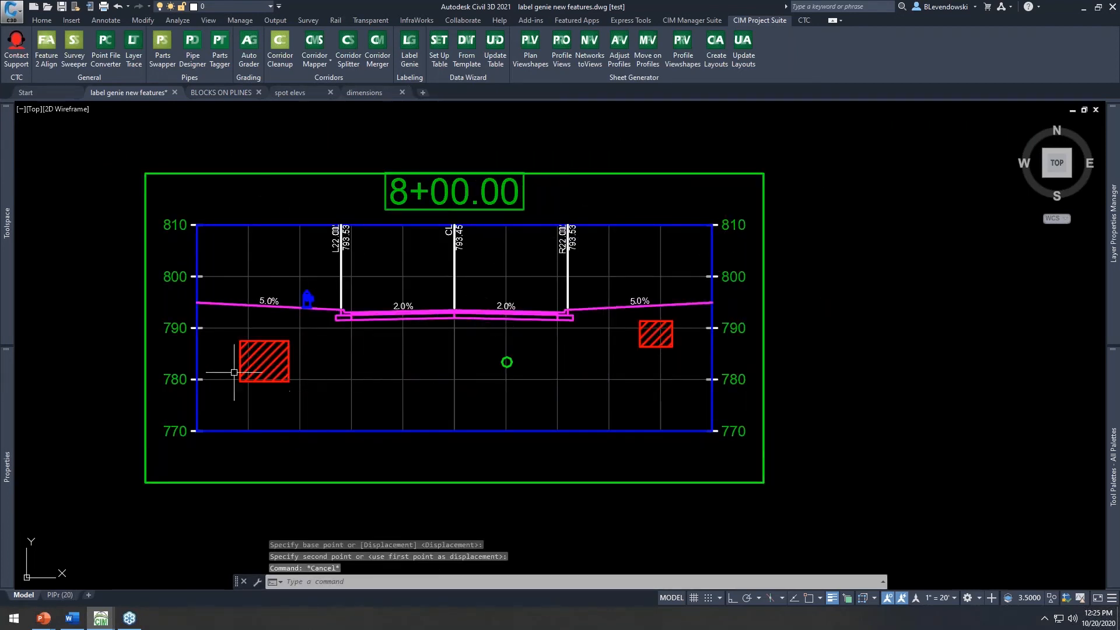
Step: Undo the move of the 8+00.00 section view
{"action": "key", "text": "Escape"}
{"action": "left_click", "coordinate": [272, 360]}
{"action": "key", "text": "Escape"}
{"action": "type", "text": "u"}
{"action": "key", "text": "Return"}
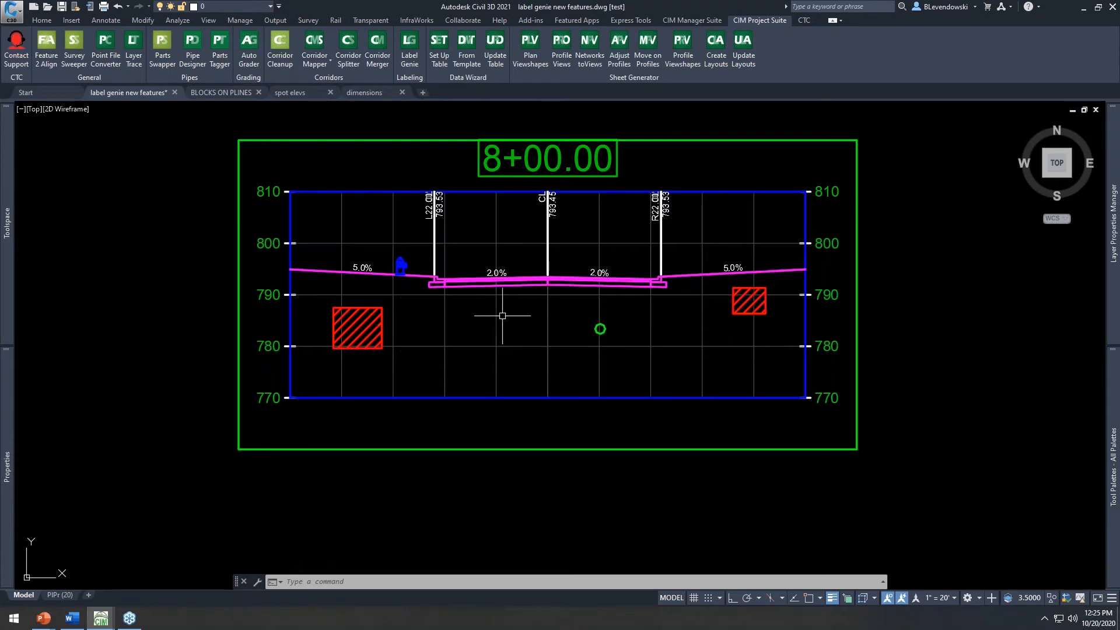
{"action": "key", "text": "Escape"}
{"action": "key", "text": "Escape"}
Step: Start Label Genie and set the label type to Multiline Text
{"action": "mouse_move", "coordinate": [467, 325]}
{"action": "middle_mouse_down"}
{"action": "mouse_move", "coordinate": [562, 337]}
{"action": "mouse_move", "coordinate": [538, 356]}
{"action": "middle_mouse_up"}
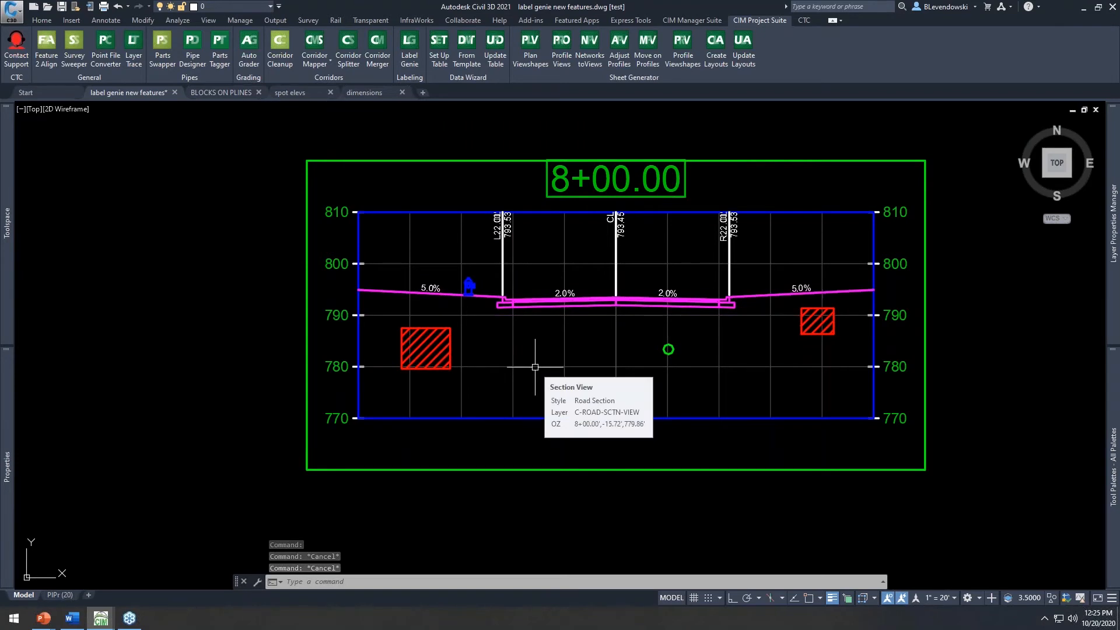
{"action": "scroll", "coordinate": [522, 344], "scroll_direction": "down", "scroll_amount": 2}
{"action": "left_click", "coordinate": [410, 44]}
{"action": "left_click_drag", "start_coordinate": [878, 32], "coordinate": [232, 39]}
{"action": "left_click", "coordinate": [394, 157]}
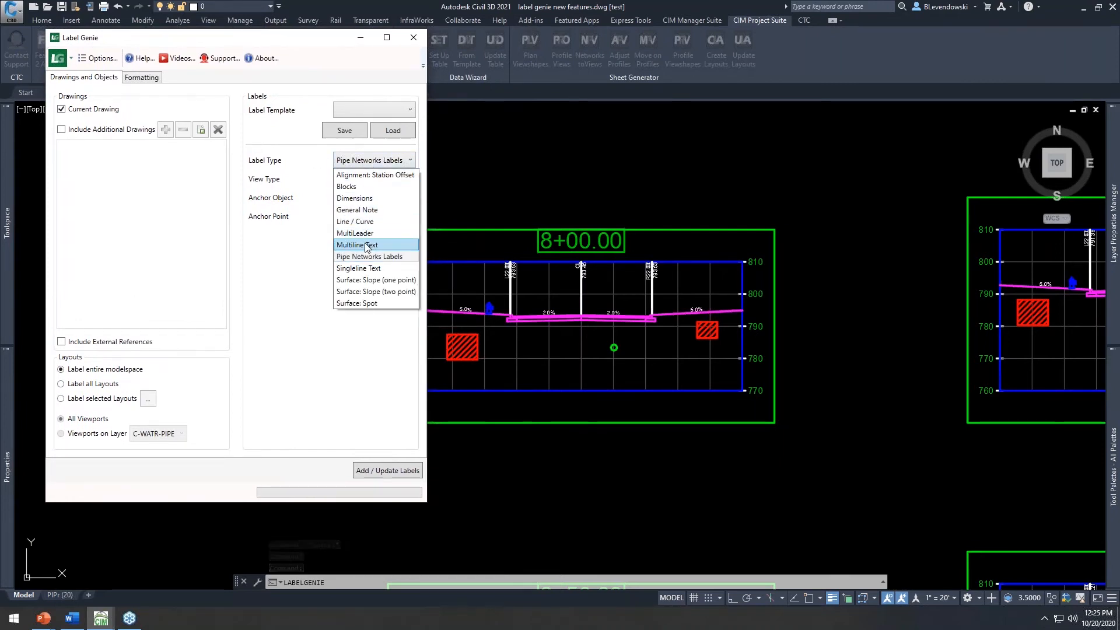
{"action": "left_click", "coordinate": [366, 244]}
{"action": "left_click_drag", "start_coordinate": [315, 45], "coordinate": [292, 32]}
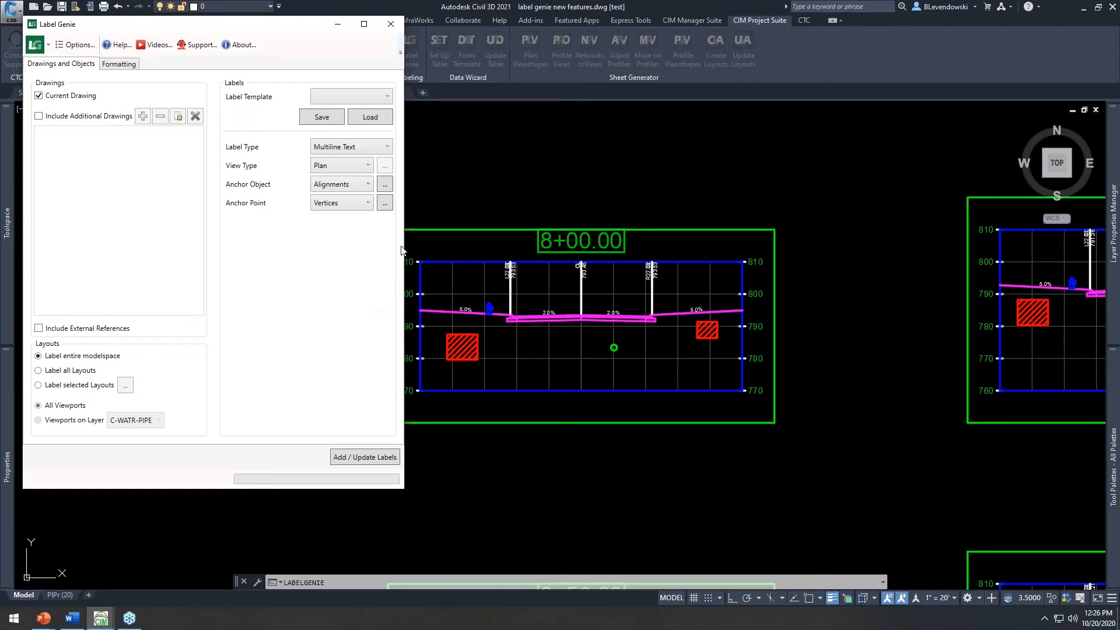
Step: Set the label's anchor object to Polylines and its view type to Section
{"action": "left_click", "coordinate": [358, 170]}
{"action": "left_click", "coordinate": [346, 181]}
{"action": "left_click", "coordinate": [357, 185]}
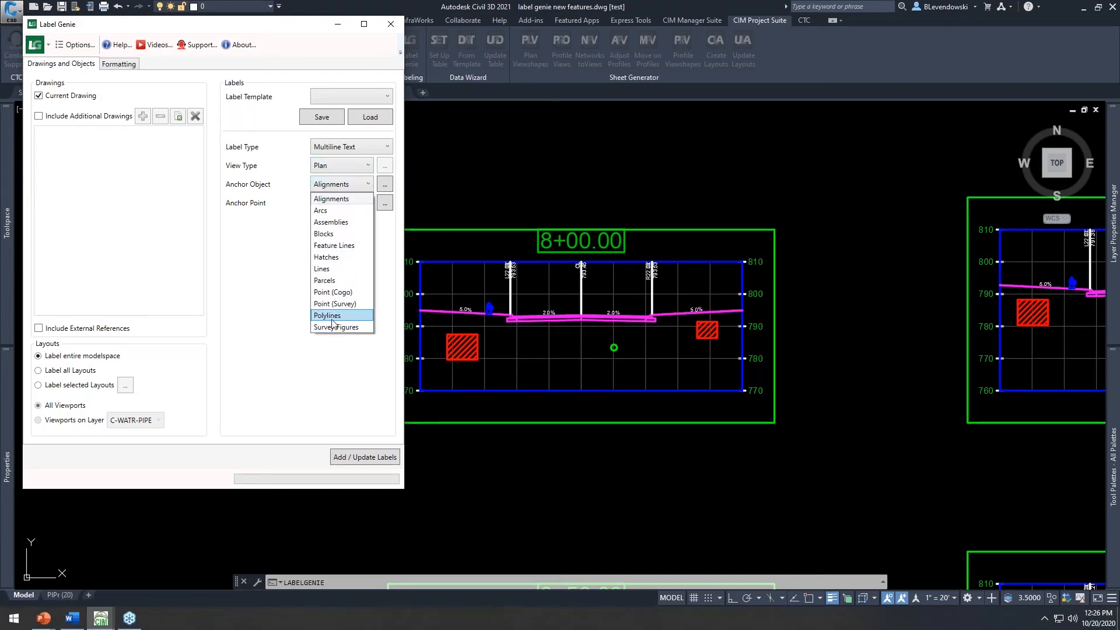
{"action": "left_click", "coordinate": [329, 316]}
{"action": "left_click", "coordinate": [352, 166]}
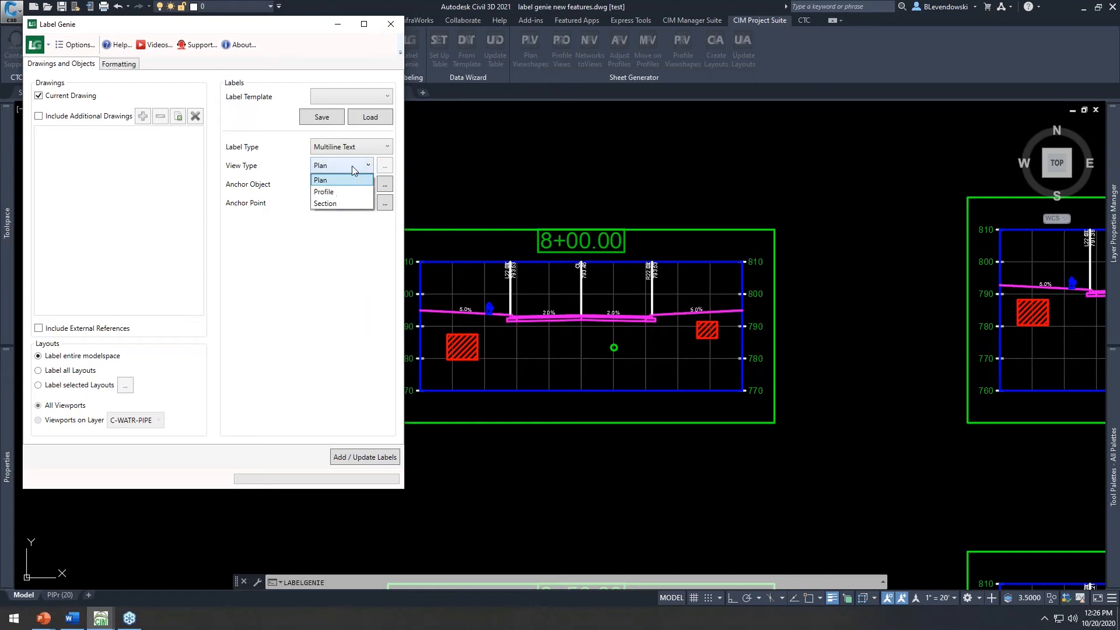
{"action": "left_click", "coordinate": [338, 204]}
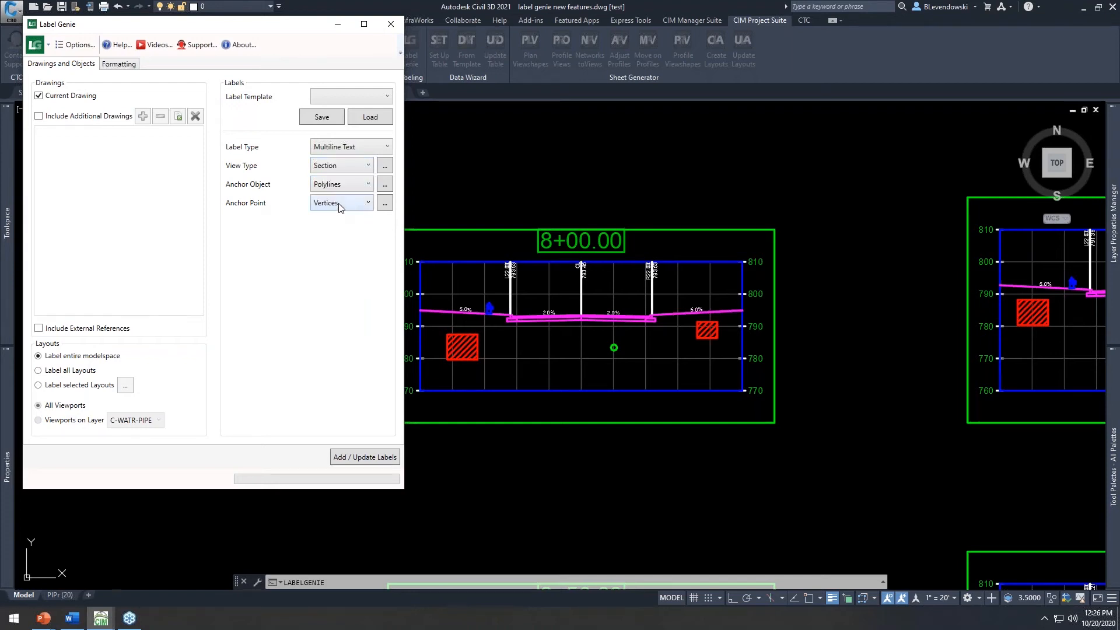
Step: Filter the section views only by layer C-ROAD-SCTN-VIEW, check the filter, and set the anchor point to Centroid
{"action": "left_click", "coordinate": [385, 166]}
{"action": "left_click_drag", "start_coordinate": [143, 252], "coordinate": [82, 248]}
{"action": "key", "text": "BackSpace"}
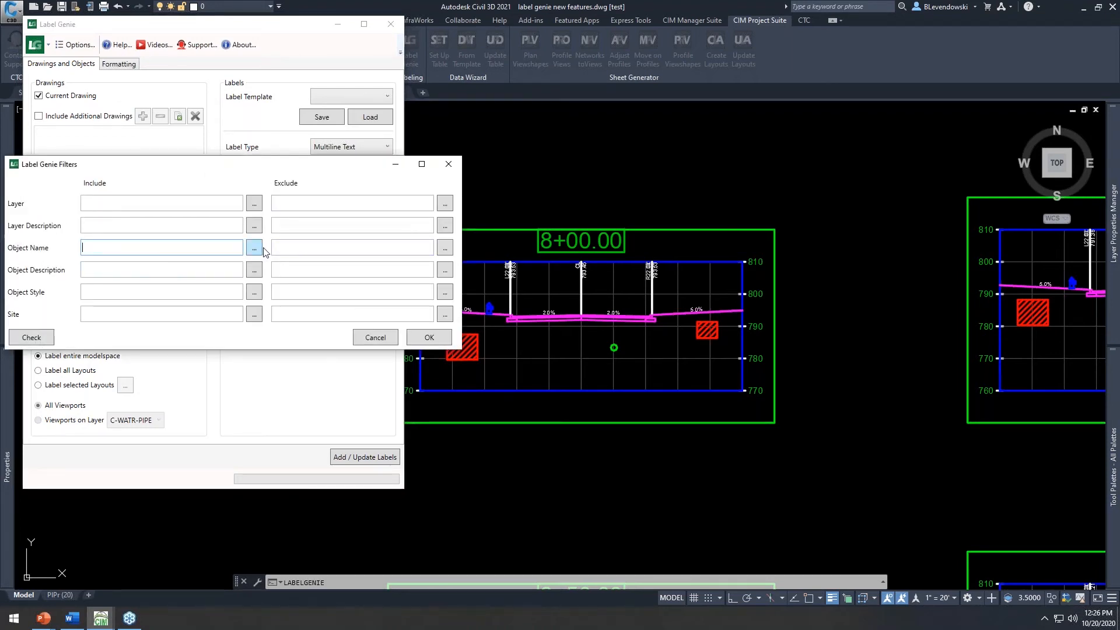
{"action": "left_click", "coordinate": [255, 203]}
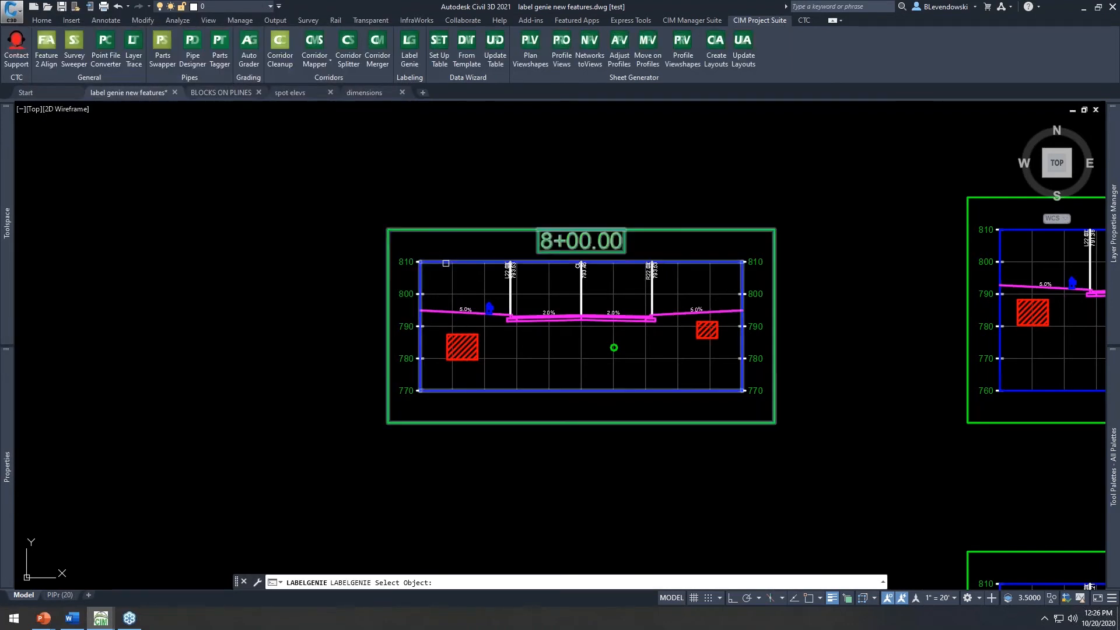
{"action": "left_click", "coordinate": [451, 275]}
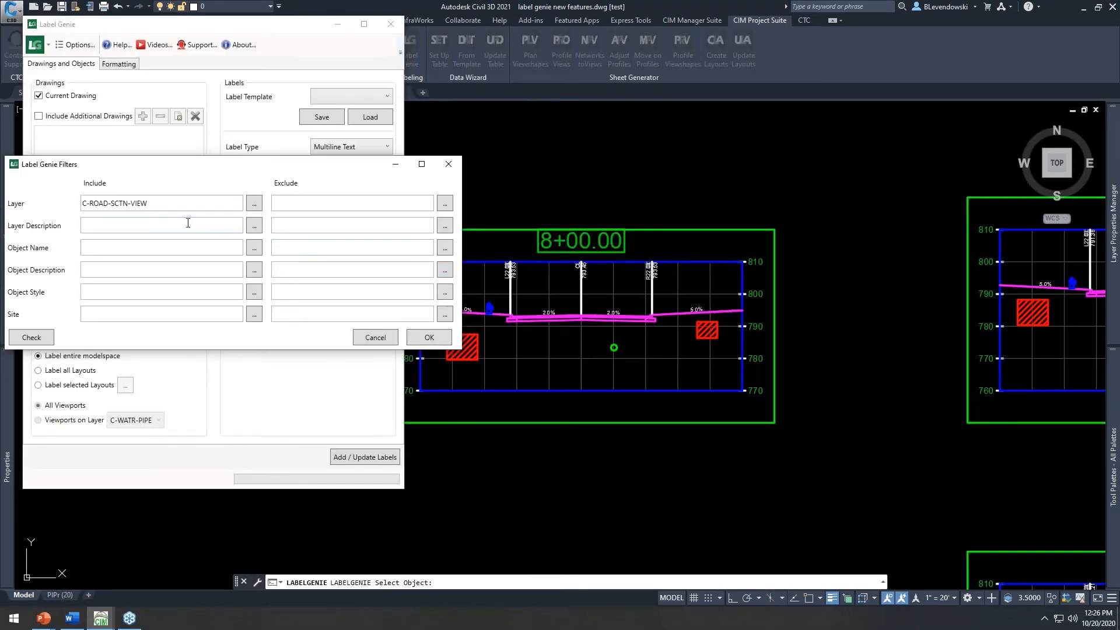
{"action": "left_click", "coordinate": [31, 338]}
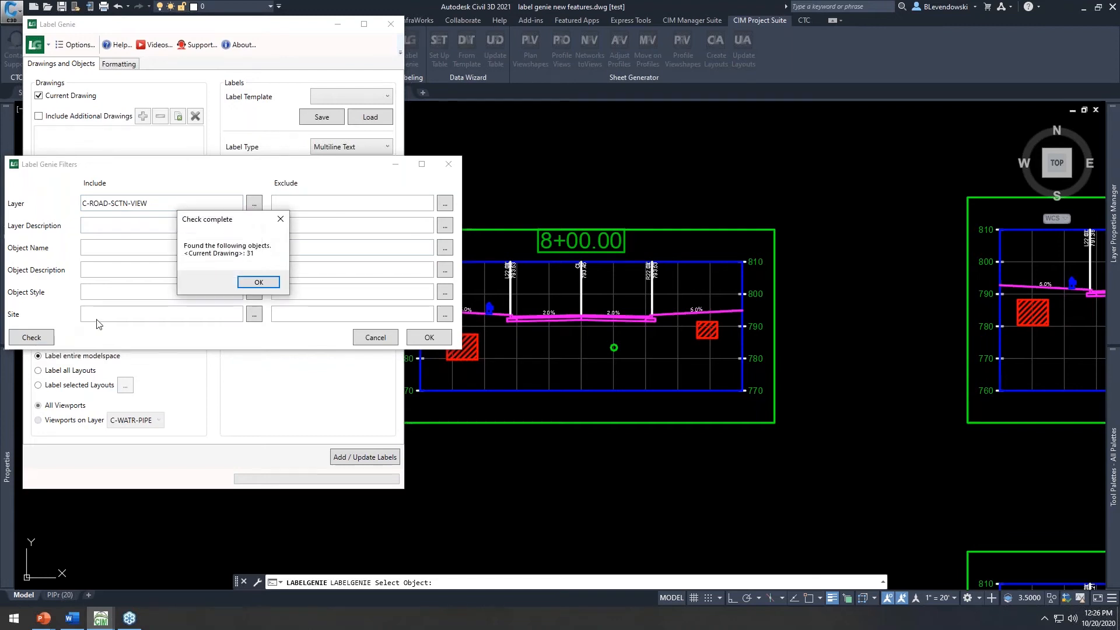
{"action": "left_click", "coordinate": [260, 282]}
{"action": "left_click", "coordinate": [427, 339]}
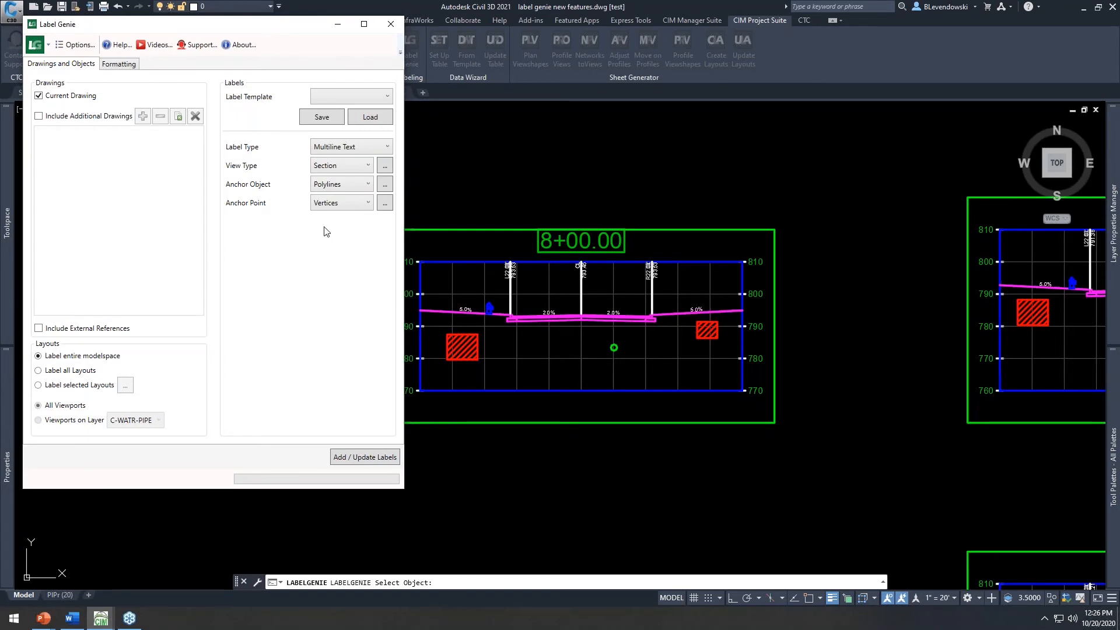
{"action": "left_click", "coordinate": [353, 205]}
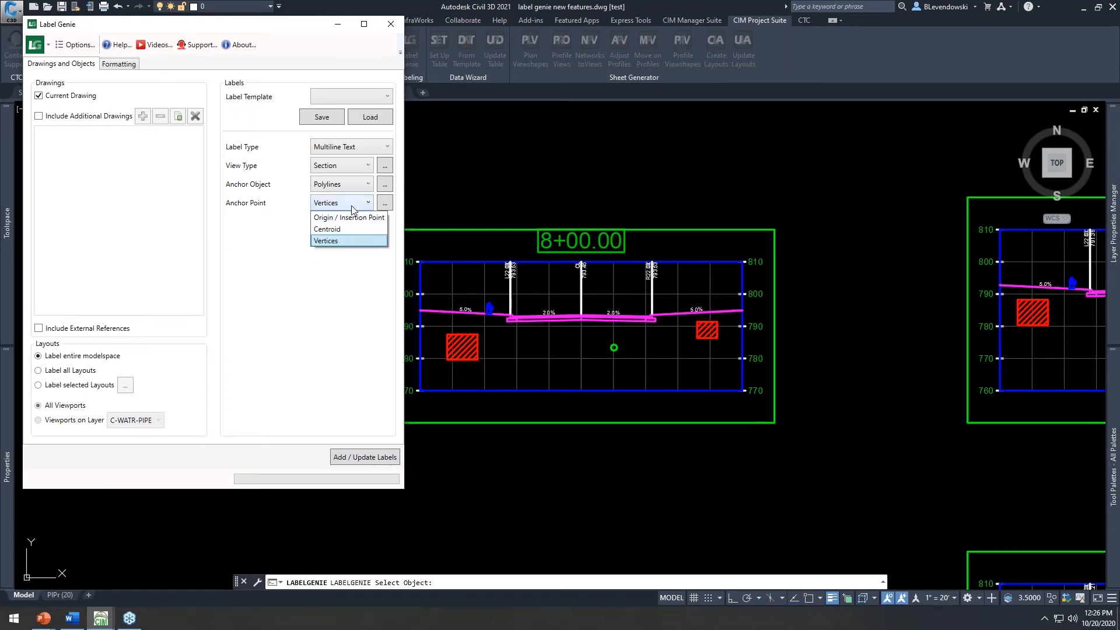
{"action": "left_click", "coordinate": [334, 230]}
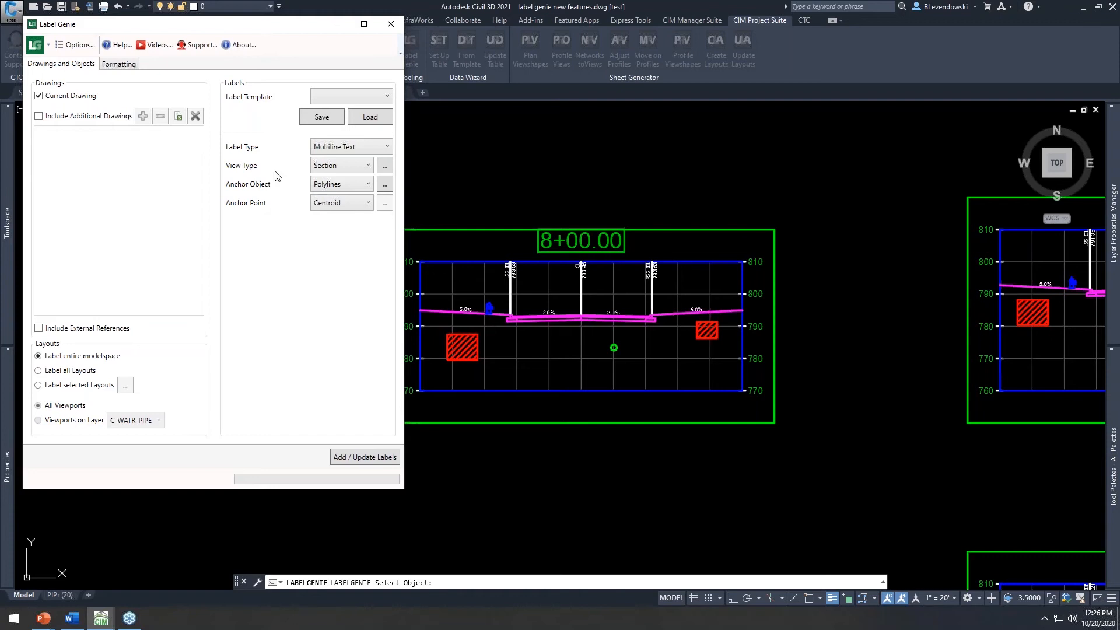
Step: Build the label content from custom text DUCT, a new line and custom text BANK
{"action": "left_click", "coordinate": [119, 65]}
{"action": "left_click", "coordinate": [103, 102]}
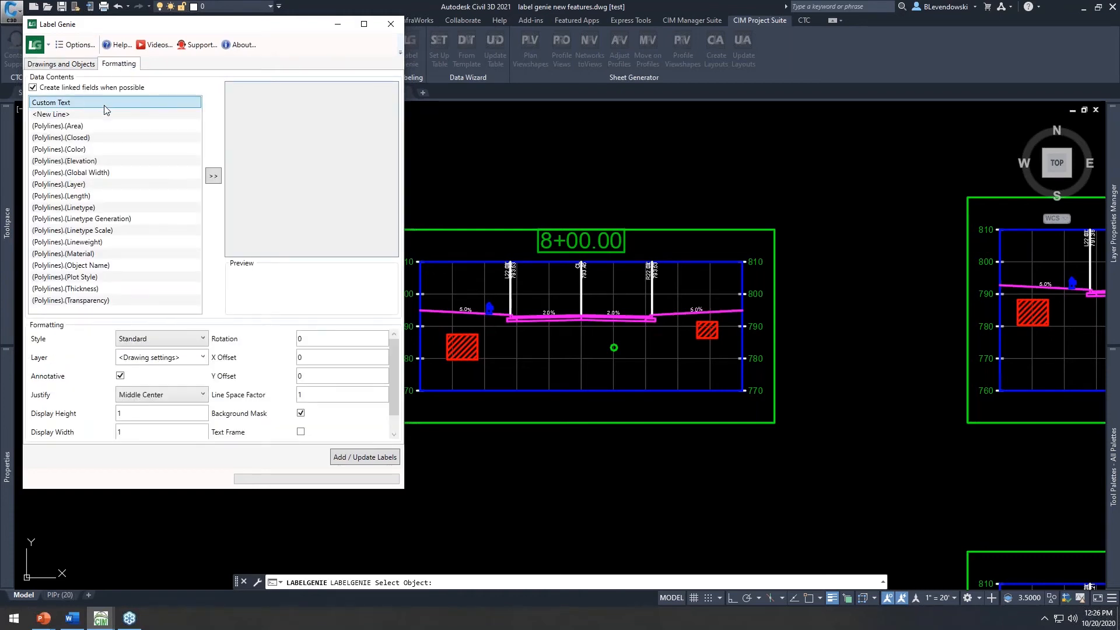
{"action": "left_click", "coordinate": [214, 175]}
{"action": "double_click", "coordinate": [276, 88]}
{"action": "left_click_drag", "start_coordinate": [271, 89], "coordinate": [142, 99]}
{"action": "type", "text": "DUCT"}
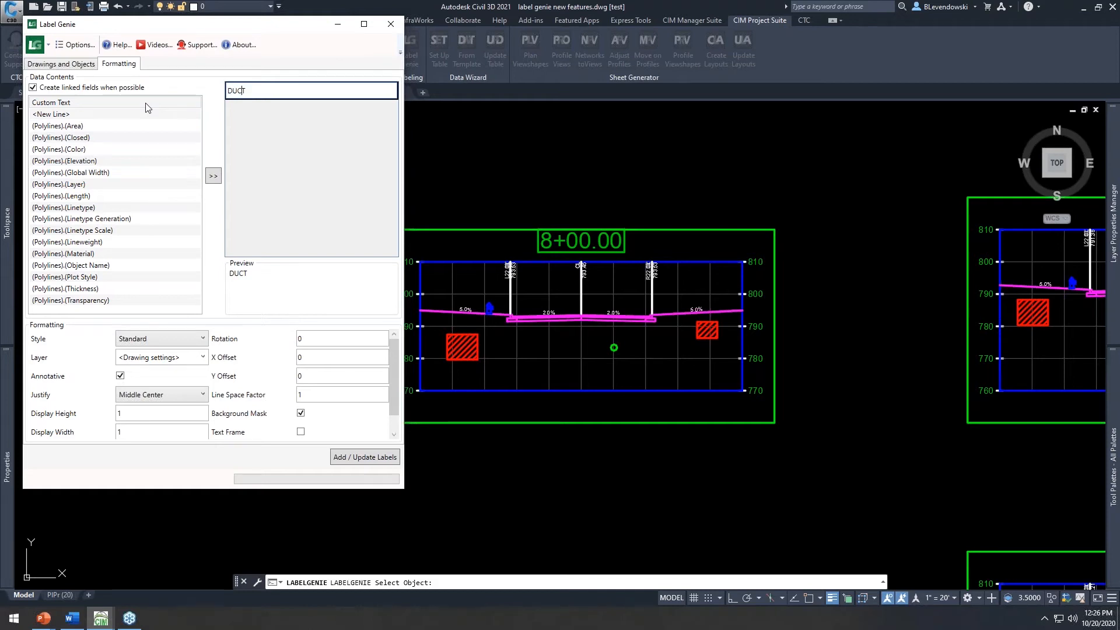
{"action": "left_click", "coordinate": [128, 114]}
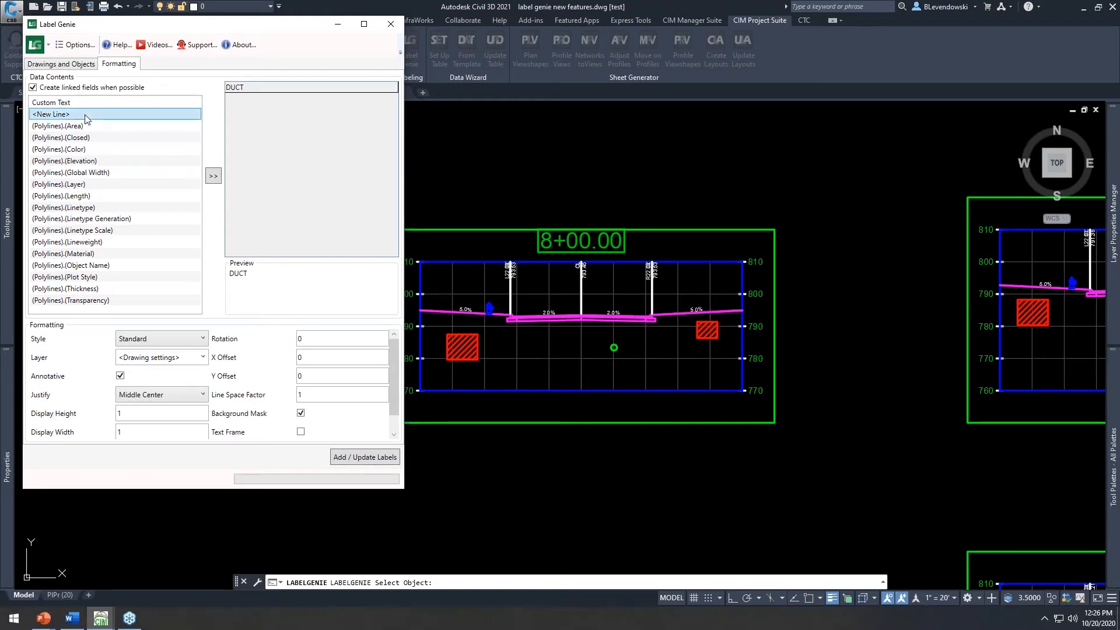
{"action": "left_click", "coordinate": [213, 175]}
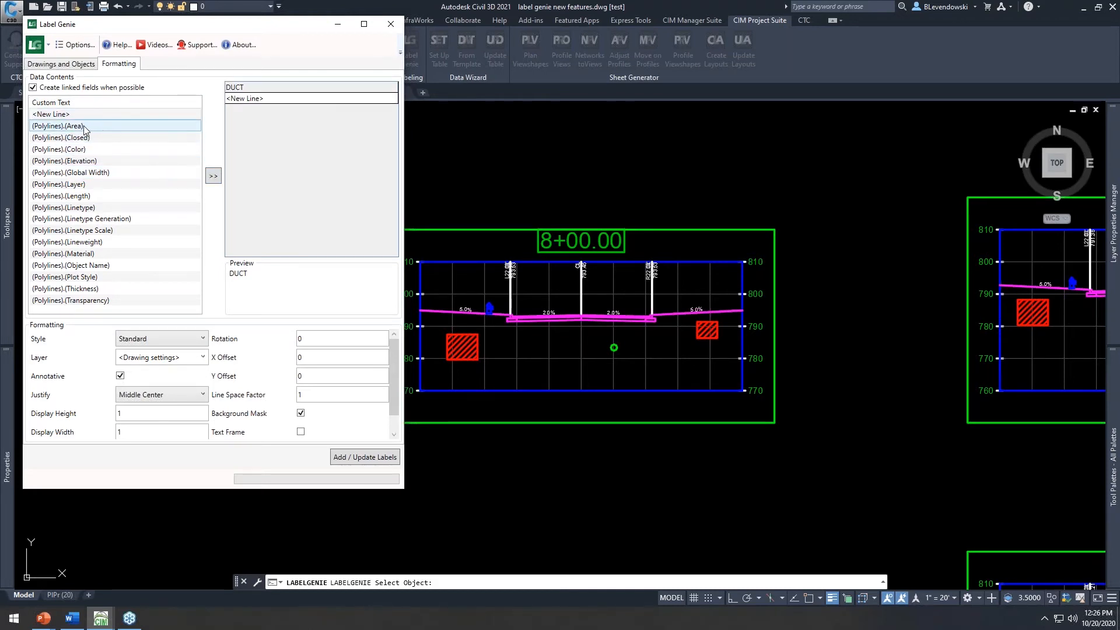
{"action": "left_click", "coordinate": [89, 104]}
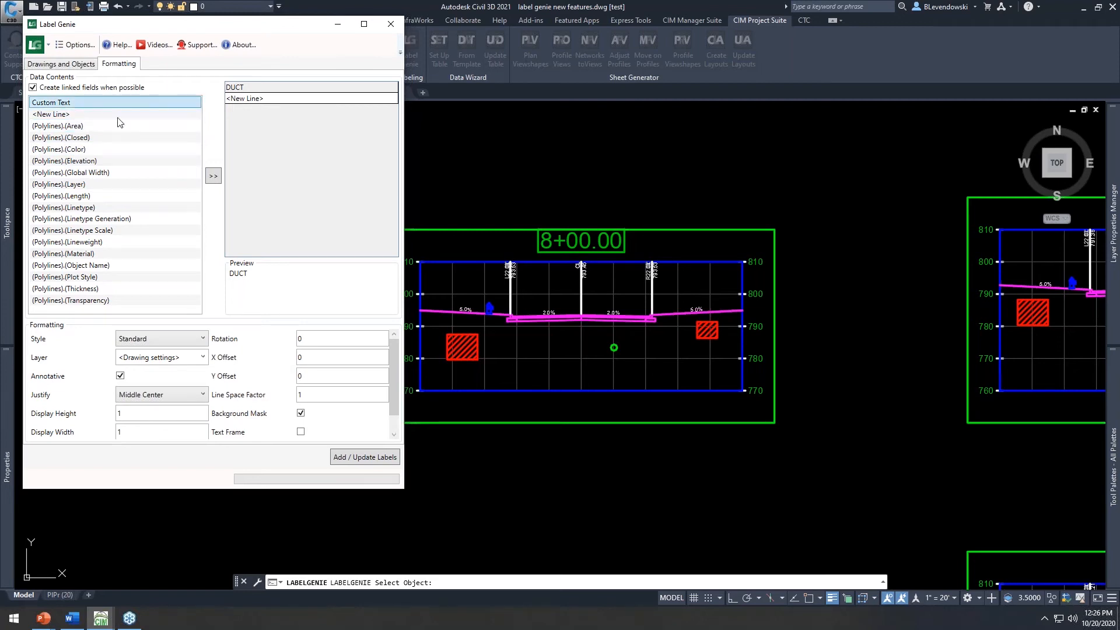
{"action": "left_click", "coordinate": [213, 176]}
{"action": "double_click", "coordinate": [262, 112]}
{"action": "type", "text": "BANK"}
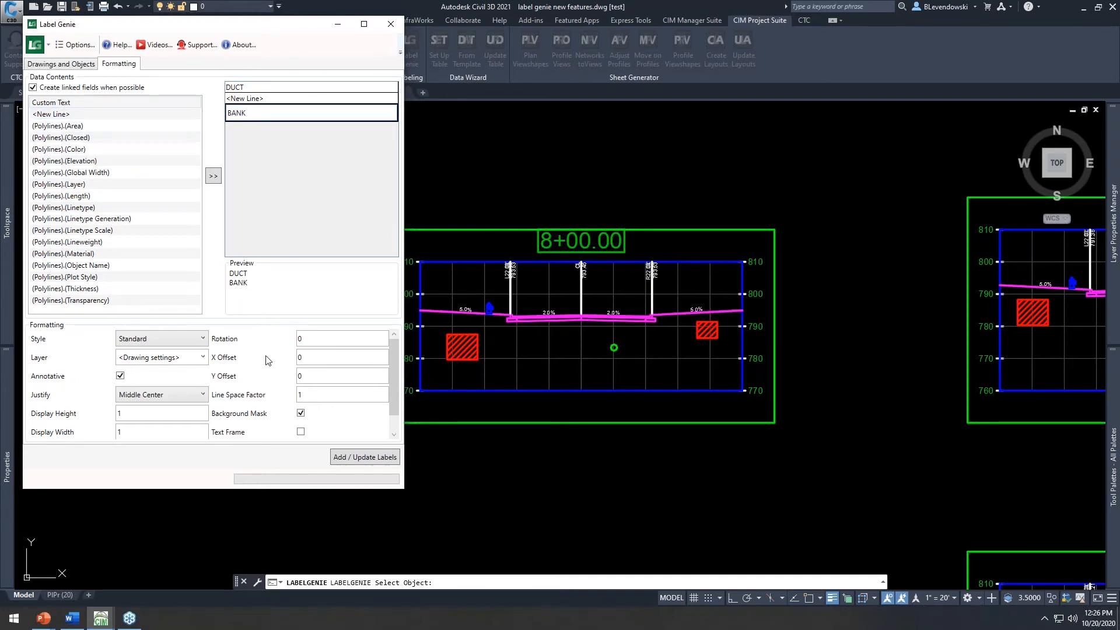
Step: Set the label's display height to .05 and its display width to .1
{"action": "left_click", "coordinate": [173, 416]}
{"action": "type", "text": ".2"}
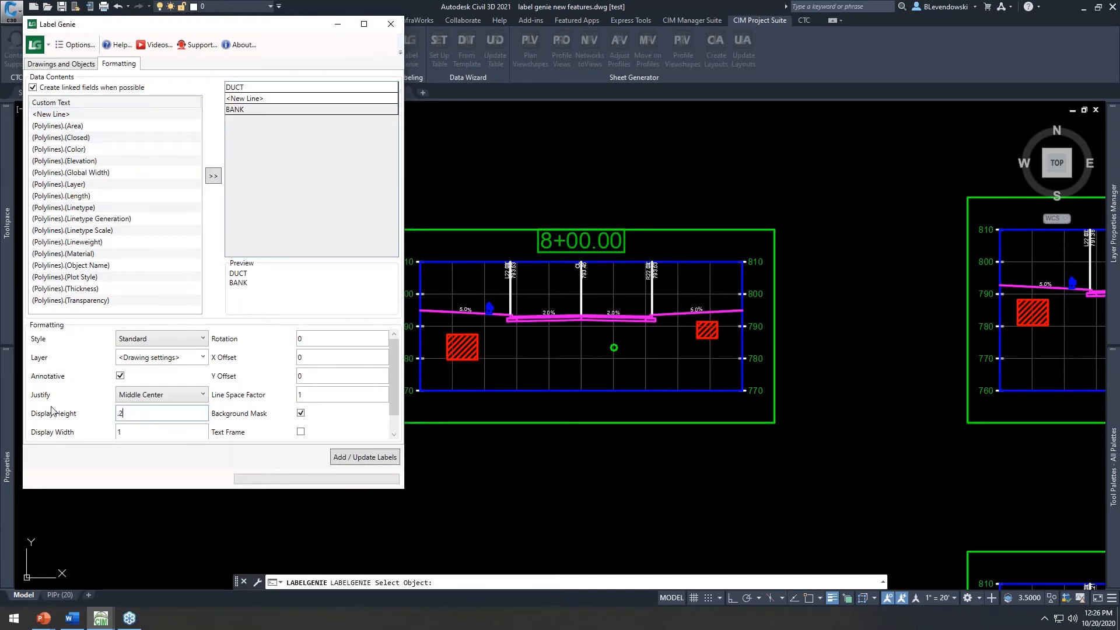
{"action": "scroll", "coordinate": [99, 388], "scroll_direction": "down", "scroll_amount": 1}
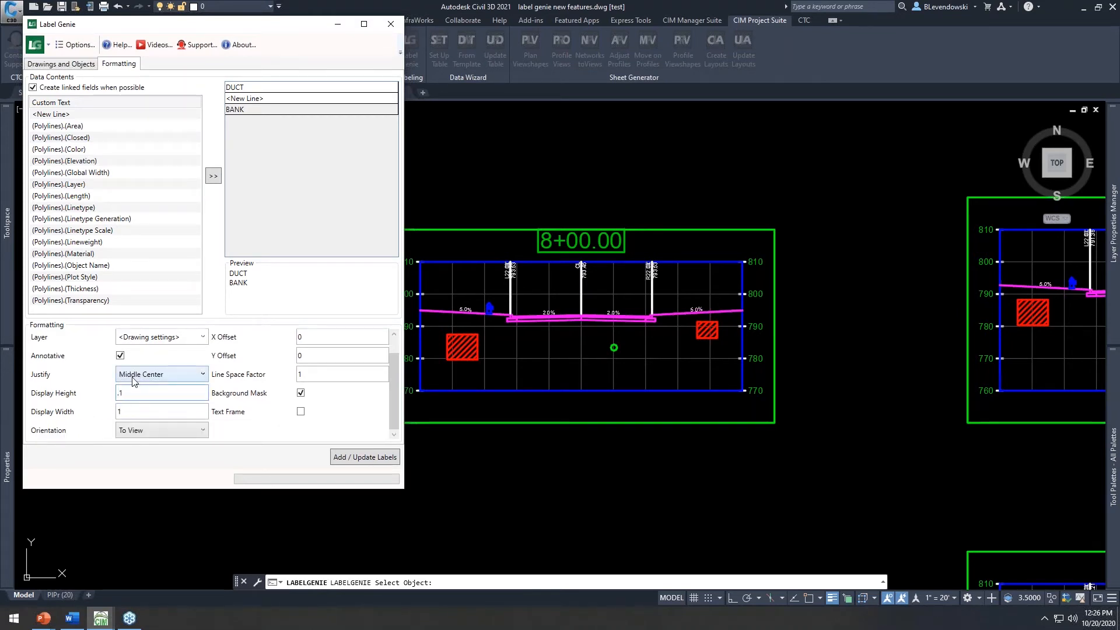
{"action": "key", "text": "BackSpace"}
{"action": "key", "text": "BackSpace"}
{"action": "type", "text": ".05"}
{"action": "type", "text": ".1"}
{"action": "key", "text": "Tab"}
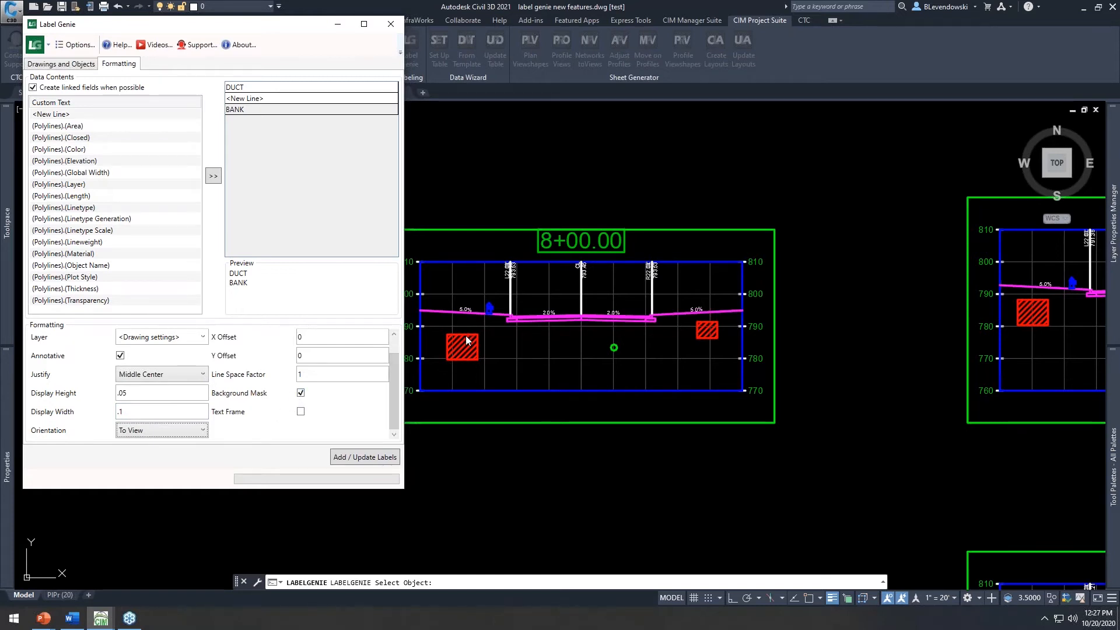
{"action": "scroll", "coordinate": [344, 404], "scroll_direction": "up", "scroll_amount": 1}
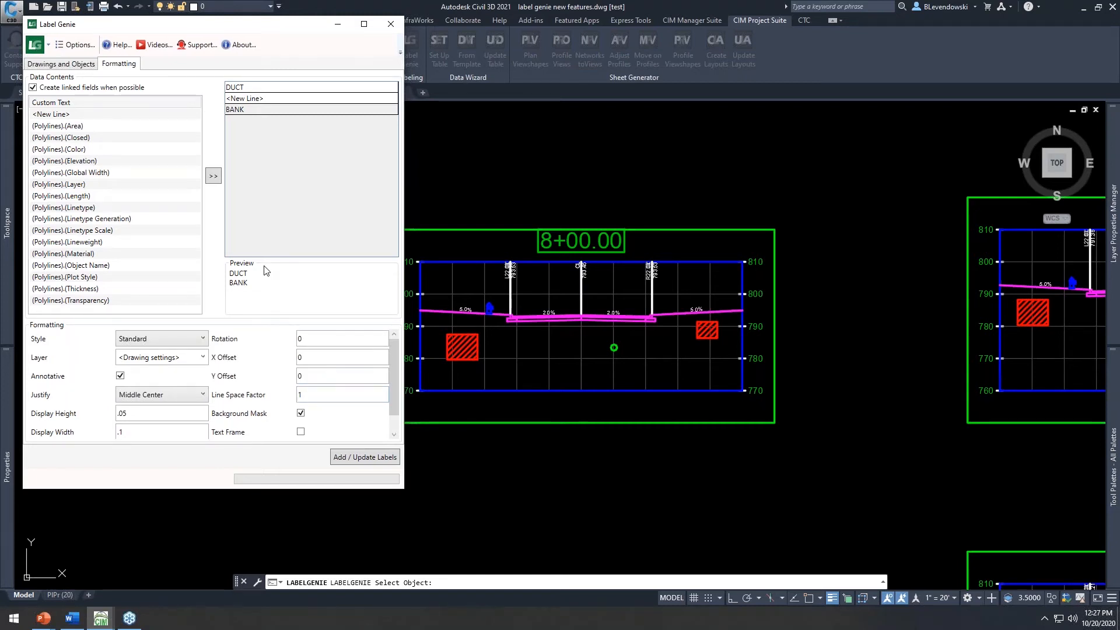
Step: Add the two-line DUCT BANK labels to the polylines in the section views
{"action": "scroll", "coordinate": [181, 379], "scroll_direction": "down", "scroll_amount": 1}
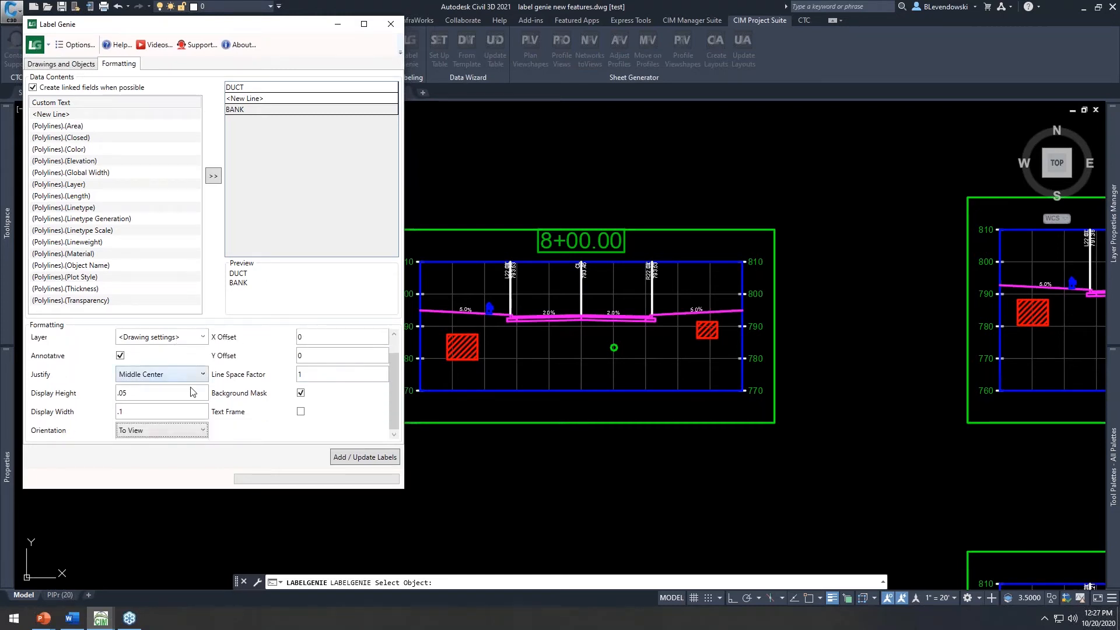
{"action": "left_click", "coordinate": [349, 456]}
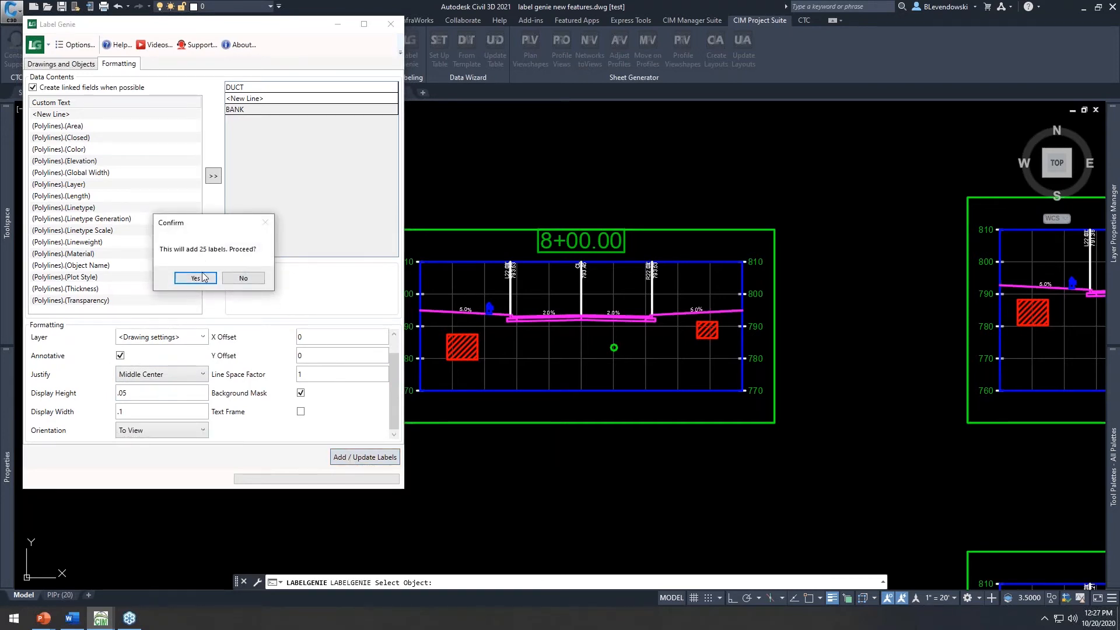
{"action": "left_click", "coordinate": [196, 278]}
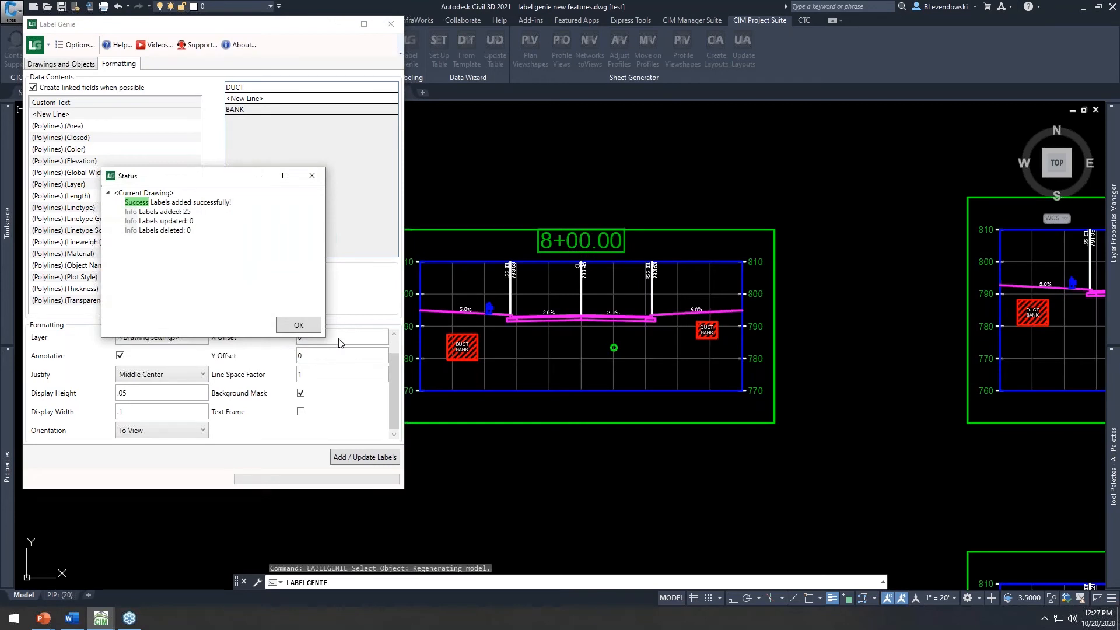
{"action": "left_click", "coordinate": [288, 325]}
Step: Examine the DUCT BANK labels on the hatched boxes across the section views, including stations 8+00 and 12+00
{"action": "scroll", "coordinate": [462, 353], "scroll_direction": "up", "scroll_amount": 5}
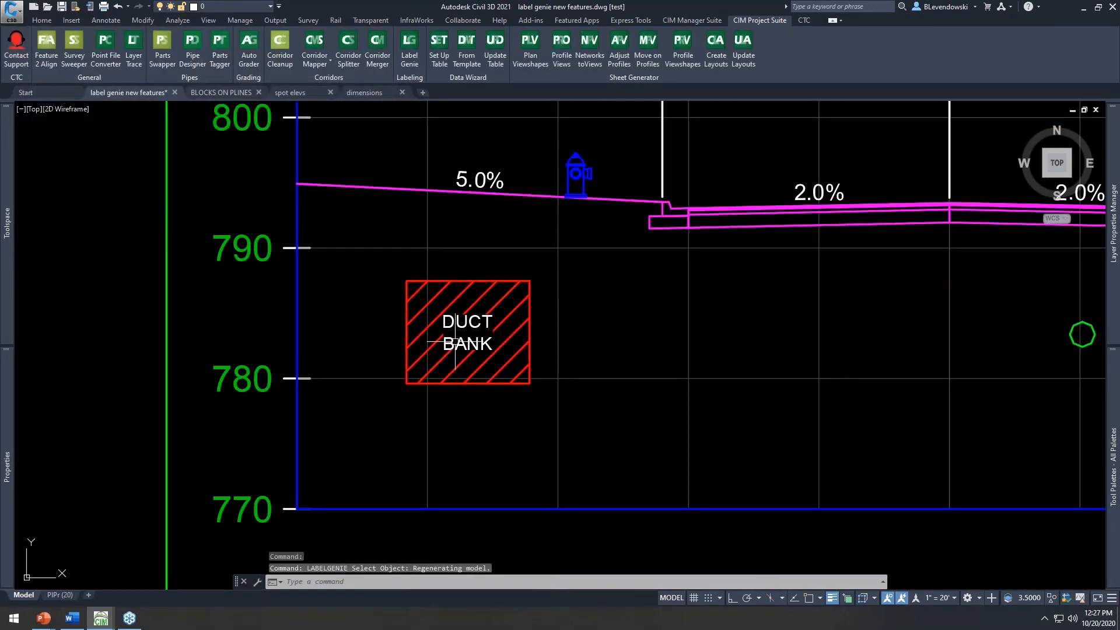
{"action": "middle_click_drag", "start_coordinate": [790, 323], "coordinate": [377, 390]}
{"action": "middle_click_drag", "start_coordinate": [833, 343], "coordinate": [459, 342]}
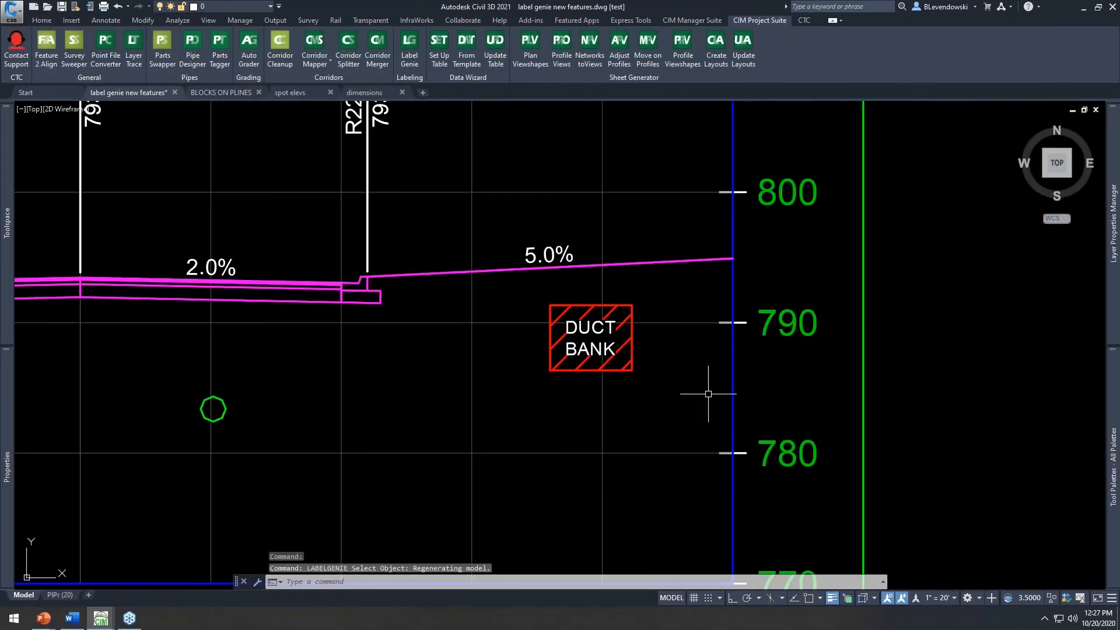
{"action": "scroll", "coordinate": [712, 392], "scroll_direction": "down", "scroll_amount": 6}
{"action": "middle_click_drag", "start_coordinate": [911, 389], "coordinate": [452, 387]}
{"action": "scroll", "coordinate": [589, 382], "scroll_direction": "up", "scroll_amount": 1}
{"action": "middle_click_drag", "start_coordinate": [590, 383], "coordinate": [896, 539]}
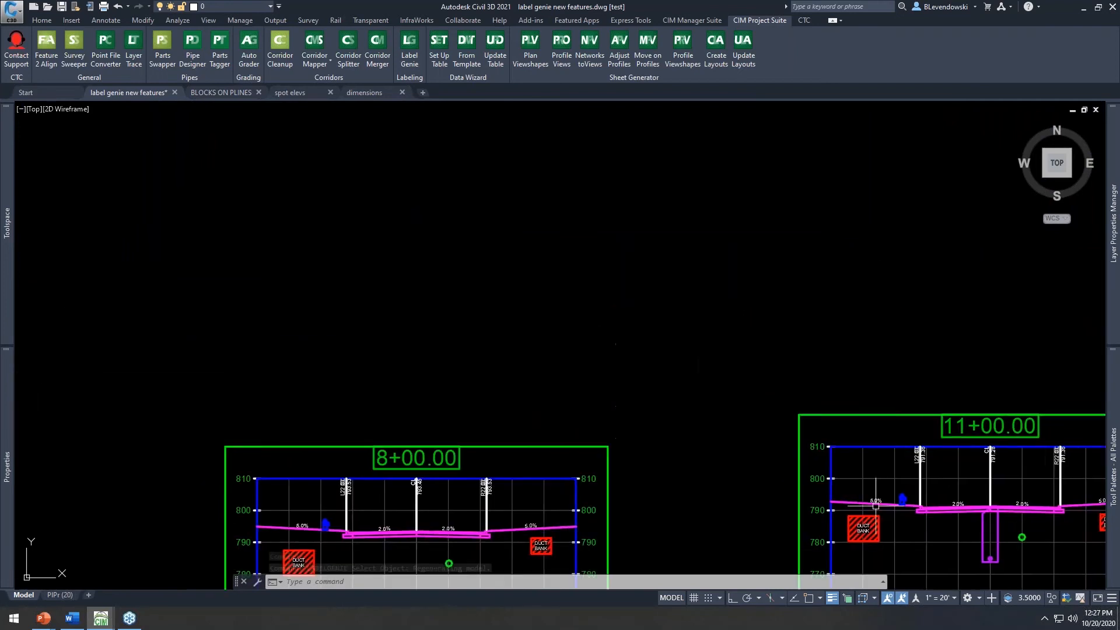
{"action": "scroll", "coordinate": [670, 412], "scroll_direction": "down", "scroll_amount": 4}
{"action": "middle_click_drag", "start_coordinate": [708, 430], "coordinate": [617, 286]}
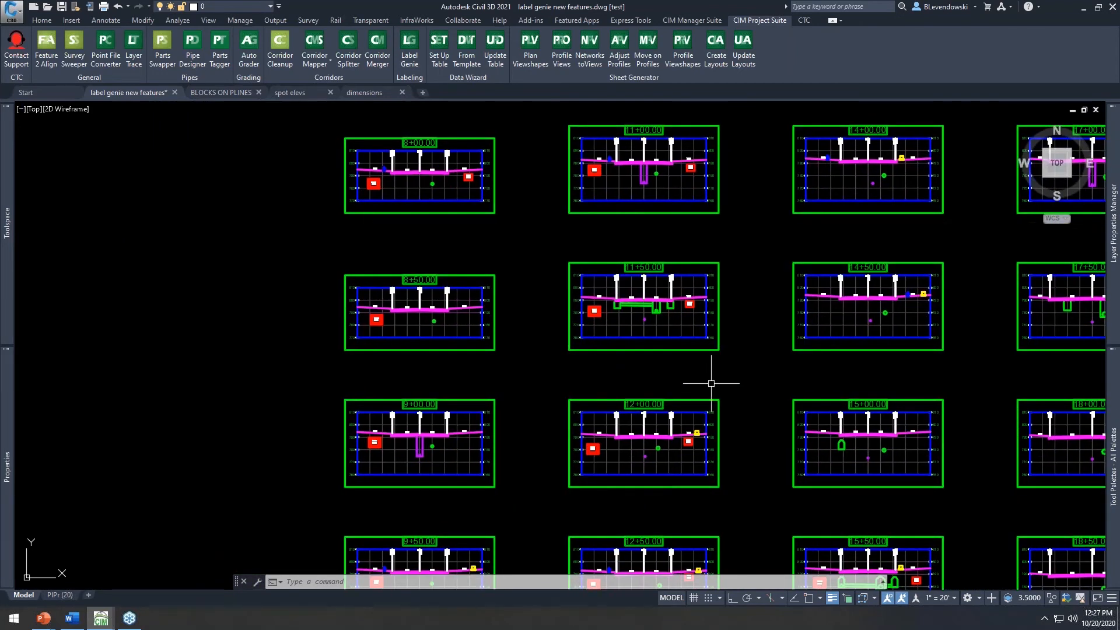
{"action": "scroll", "coordinate": [713, 382], "scroll_direction": "up", "scroll_amount": 7}
{"action": "middle_click_drag", "start_coordinate": [617, 535], "coordinate": [710, 383]}
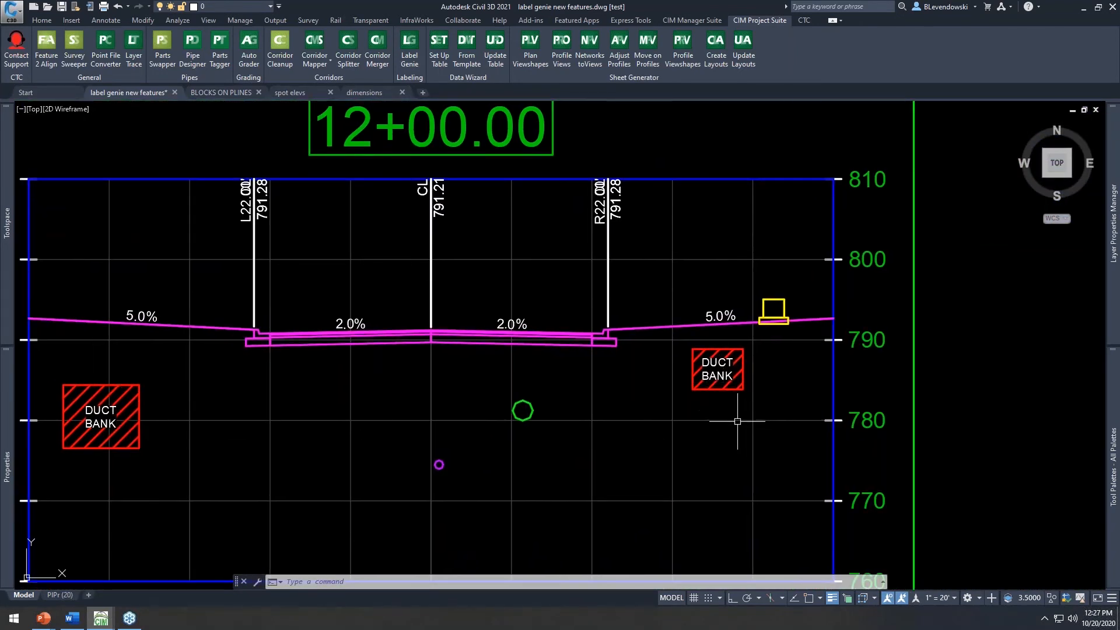
{"action": "scroll", "coordinate": [725, 426], "scroll_direction": "down", "scroll_amount": 6}
{"action": "middle_click_drag", "start_coordinate": [457, 420], "coordinate": [542, 440]}
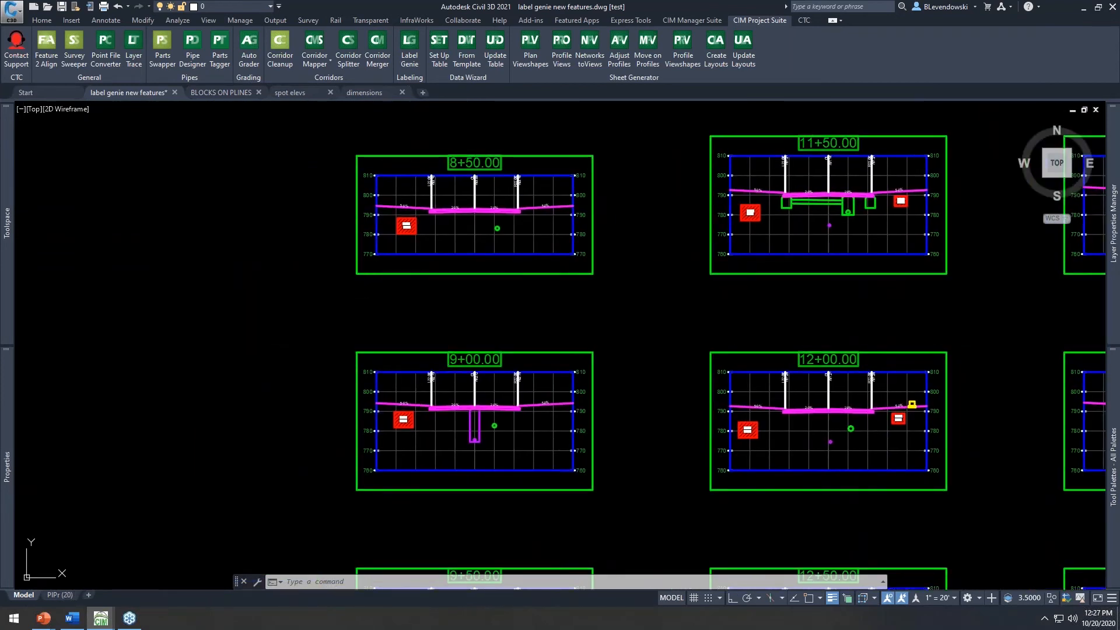
Step: Start a new Label Genie labeling run for section views with Blocks as the anchor object
{"action": "left_click", "coordinate": [409, 49]}
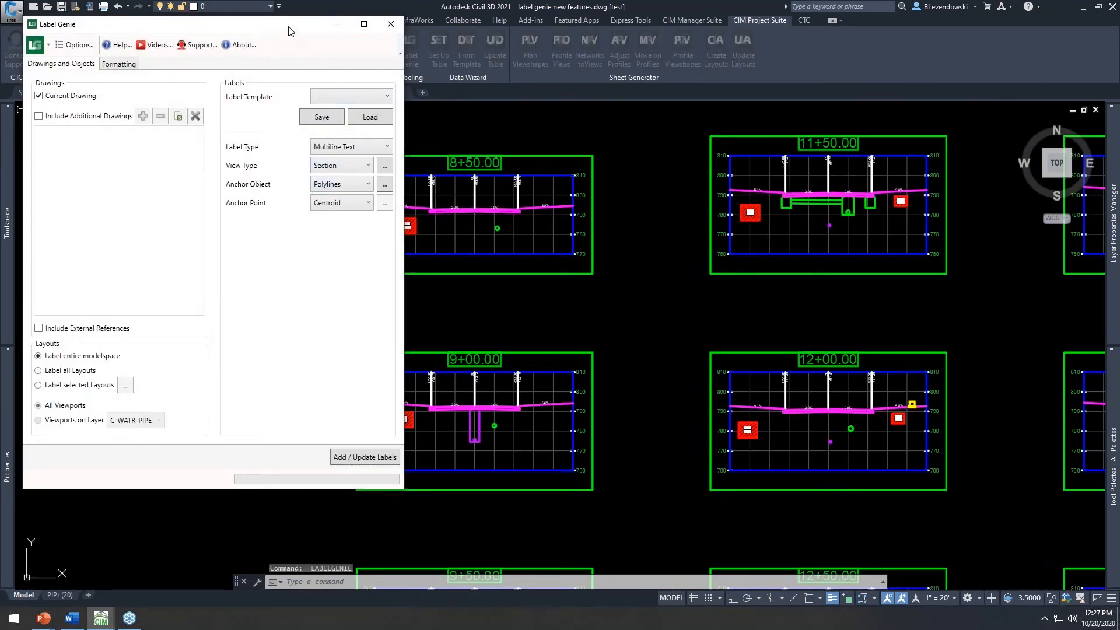
{"action": "left_click_drag", "start_coordinate": [290, 30], "coordinate": [302, 34]}
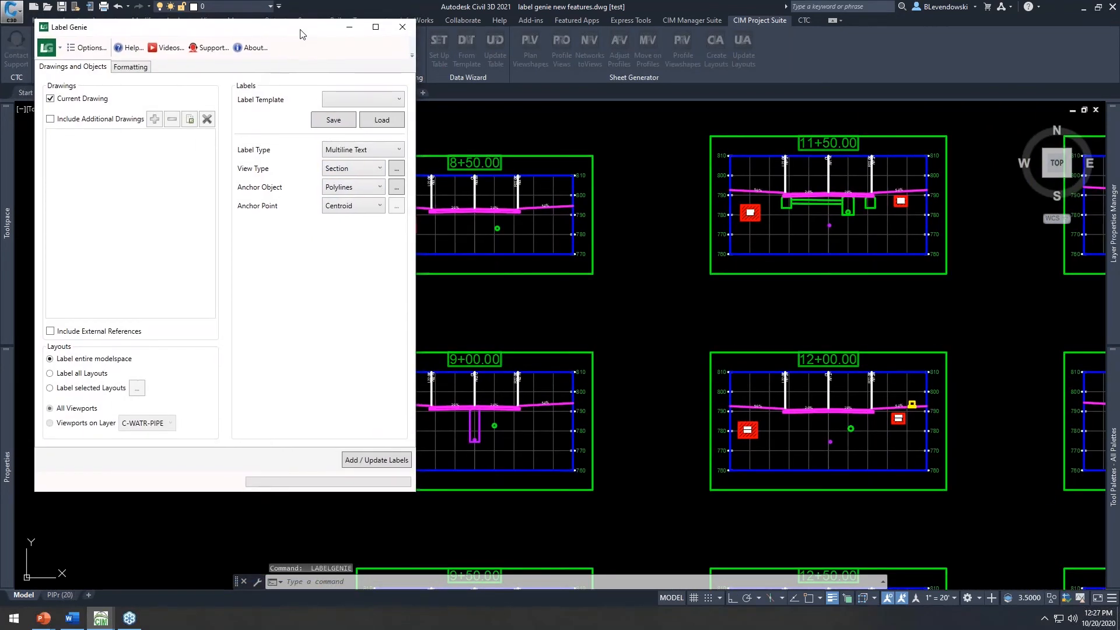
{"action": "left_click", "coordinate": [378, 188]}
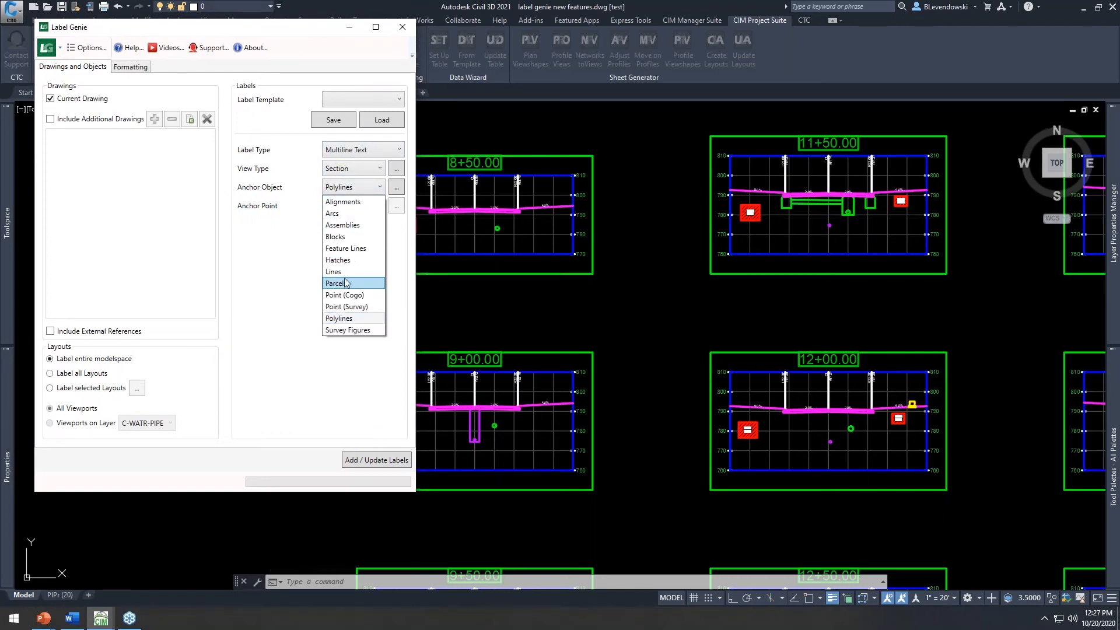
{"action": "left_click", "coordinate": [343, 237]}
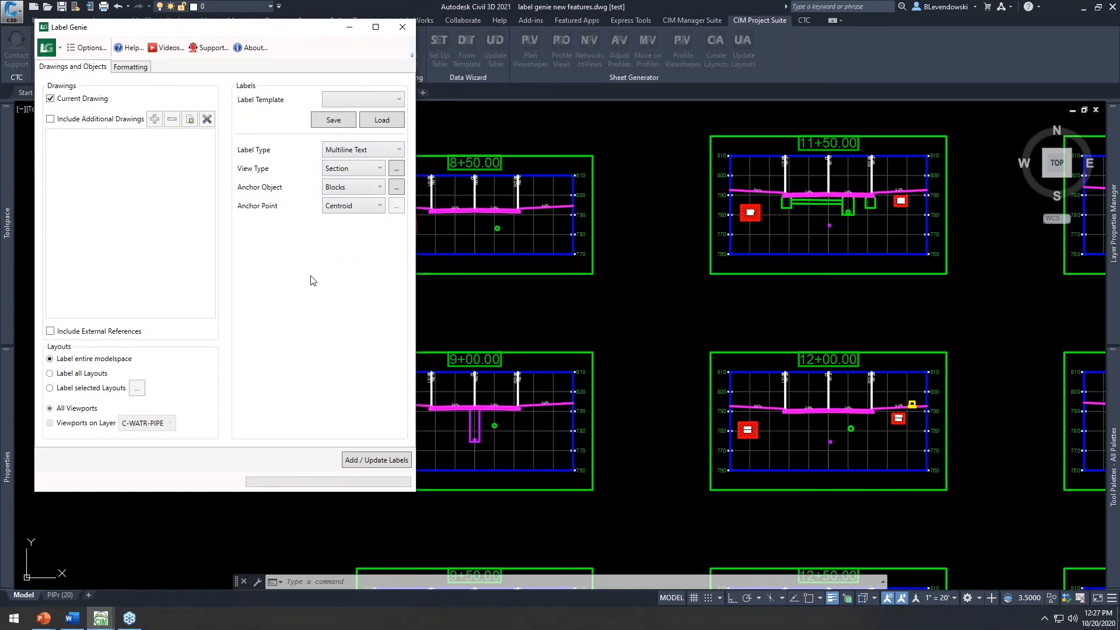
Step: Filter the anchor blocks to the C-JUNCTION BOX layer by picking the yellow block at station 12+00, and check the matches
{"action": "left_click", "coordinate": [396, 187]}
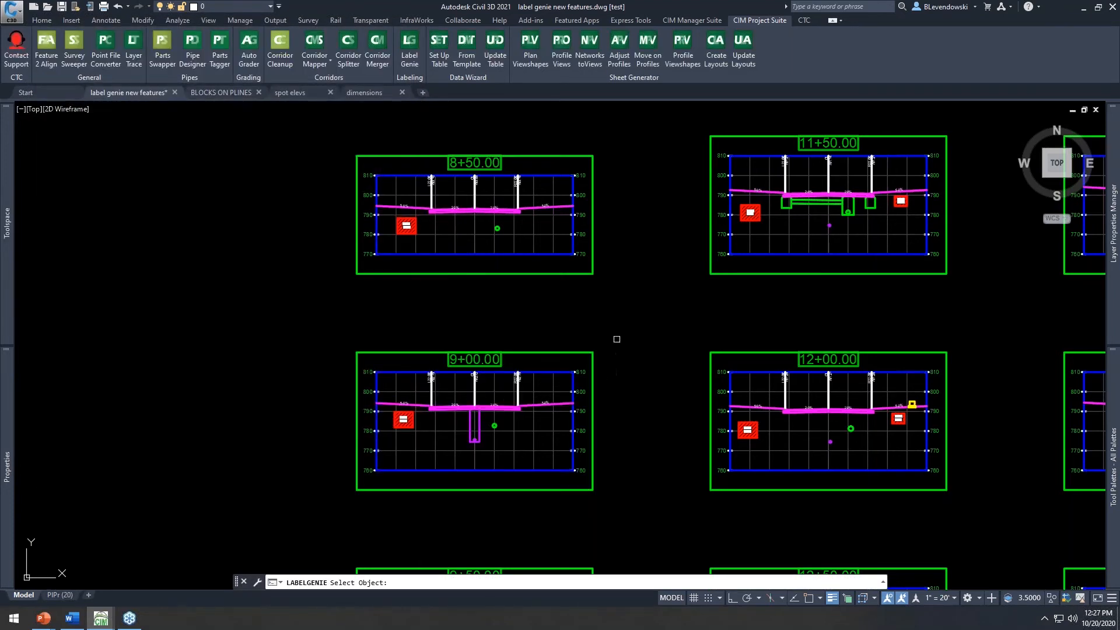
{"action": "mouse_move", "coordinate": [895, 171]}
{"action": "middle_mouse_down"}
{"action": "mouse_move", "coordinate": [830, 207]}
{"action": "mouse_move", "coordinate": [821, 241]}
{"action": "mouse_move", "coordinate": [721, 239]}
{"action": "middle_mouse_up"}
{"action": "scroll", "coordinate": [738, 473], "scroll_direction": "up", "scroll_amount": 8}
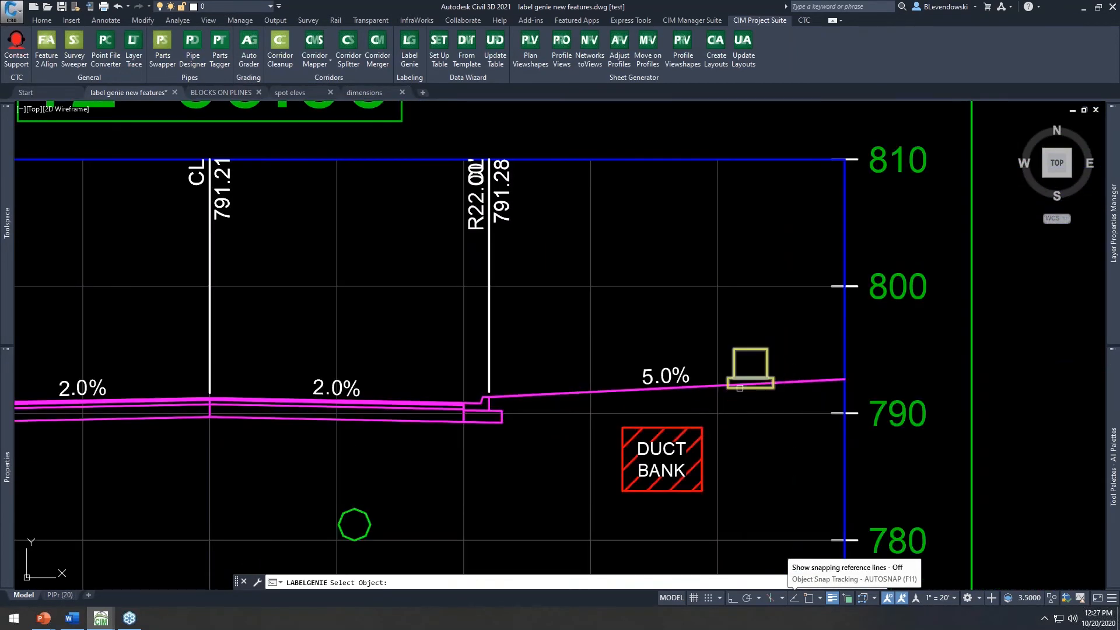
{"action": "left_click", "coordinate": [758, 346]}
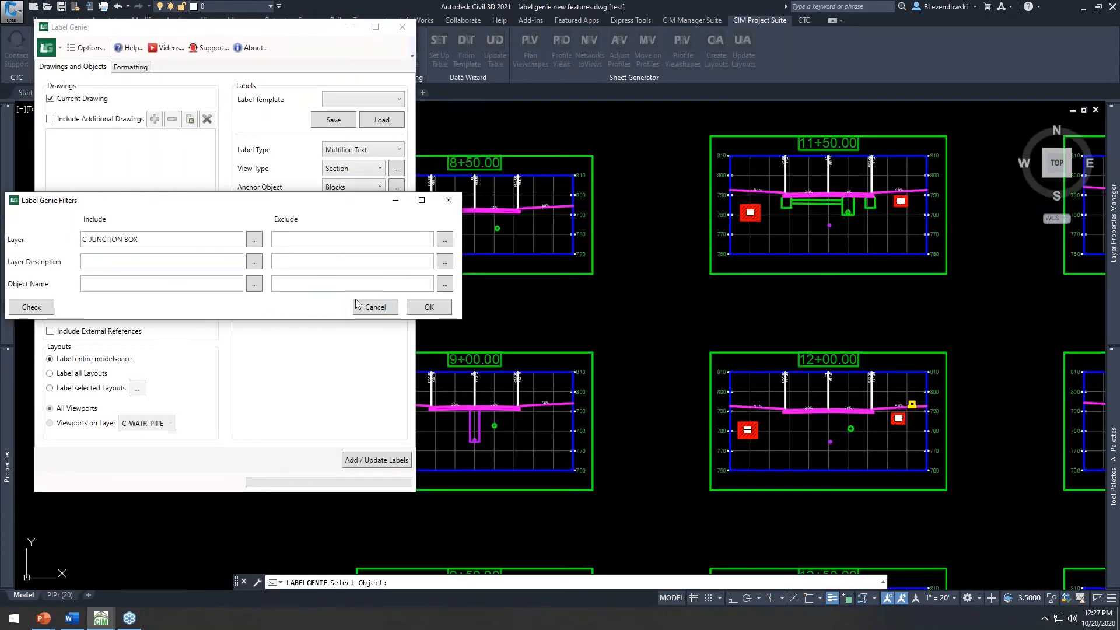
{"action": "left_click", "coordinate": [30, 308]}
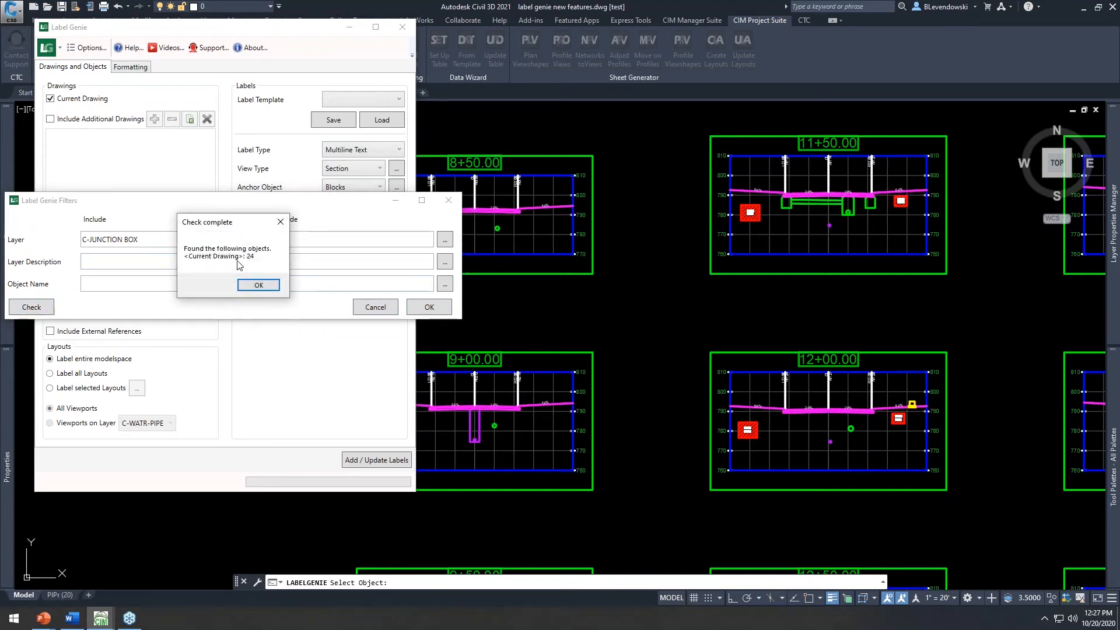
{"action": "left_click", "coordinate": [254, 286]}
{"action": "left_click", "coordinate": [429, 306]}
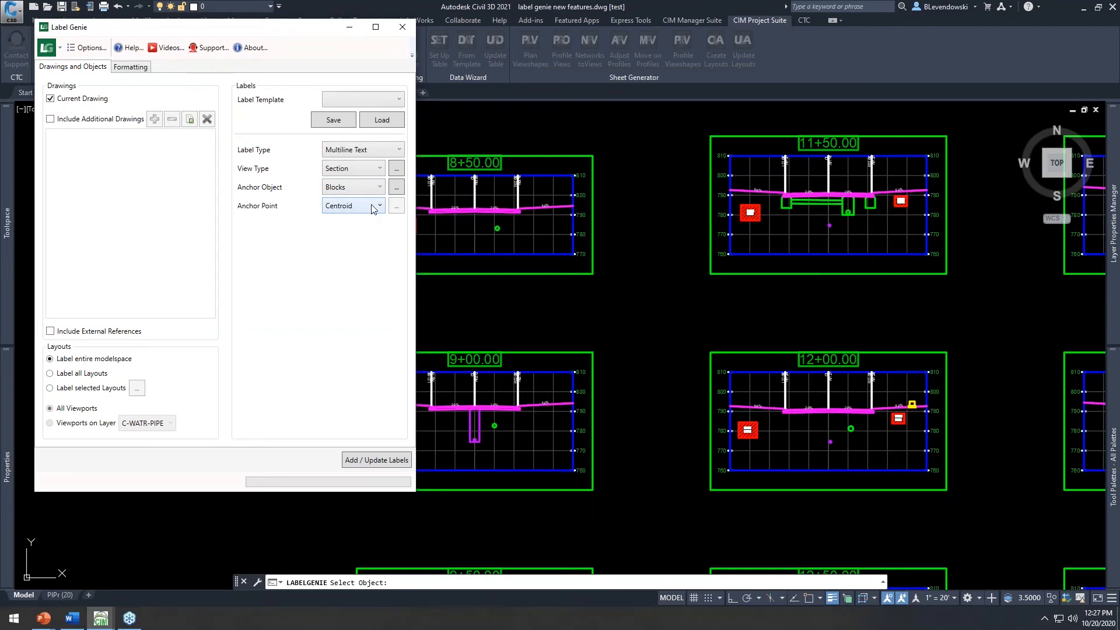
Step: Set the label's contents to a single custom text entry reading BOX
{"action": "left_click", "coordinate": [124, 68]}
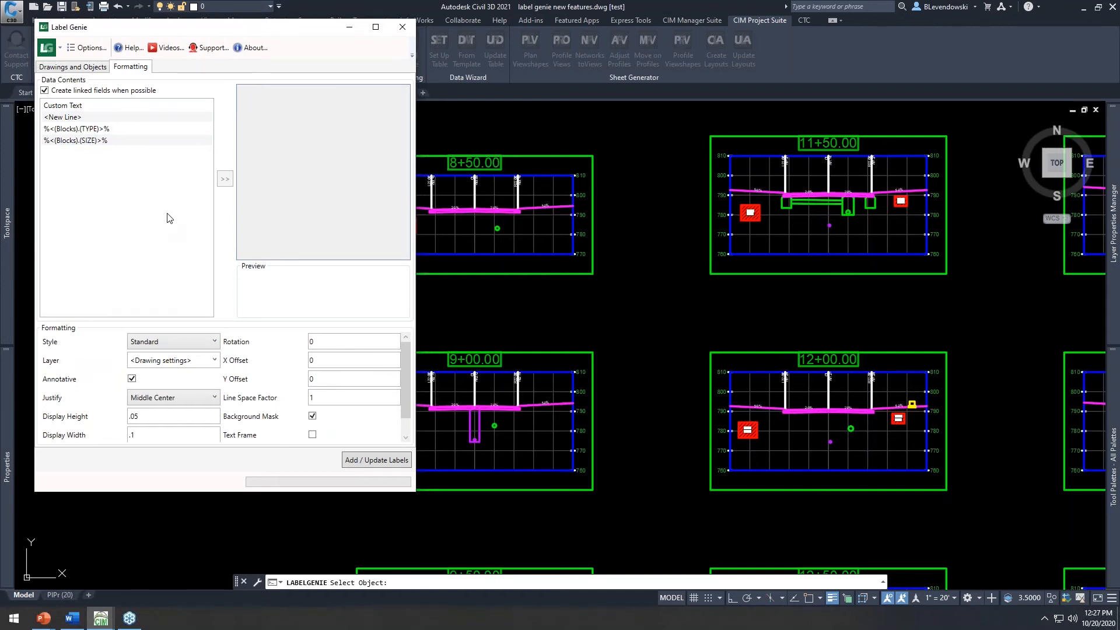
{"action": "left_click", "coordinate": [104, 128]}
{"action": "left_click", "coordinate": [96, 141]}
{"action": "left_click", "coordinate": [64, 106]}
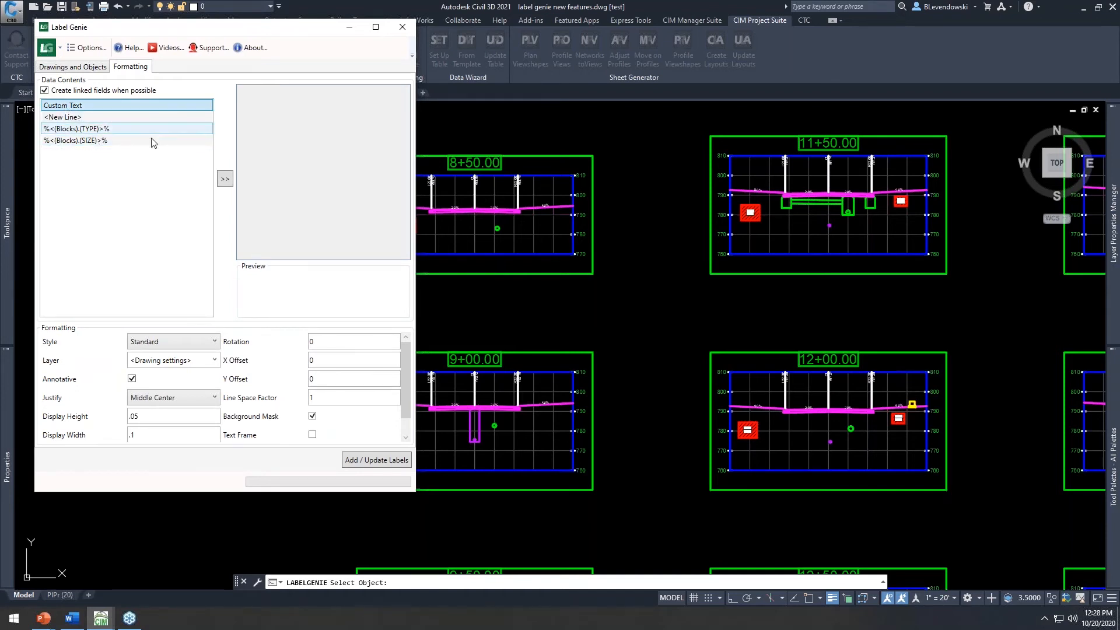
{"action": "left_click", "coordinate": [225, 179]}
{"action": "double_click", "coordinate": [279, 93]}
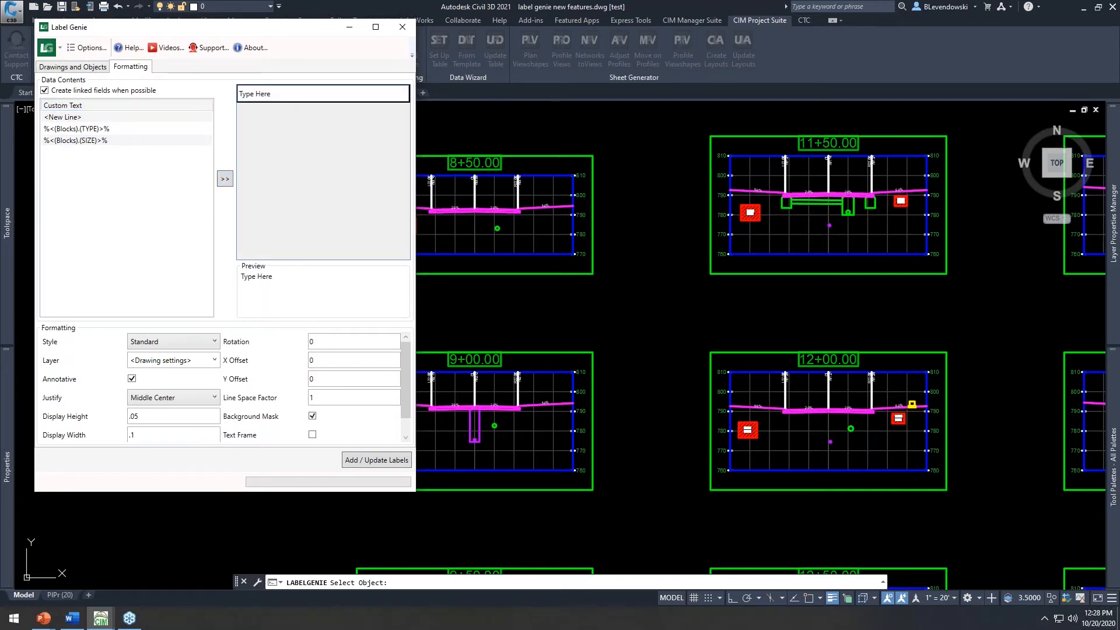
{"action": "left_click_drag", "start_coordinate": [251, 93], "coordinate": [124, 144]}
{"action": "type", "text": "BOX"}
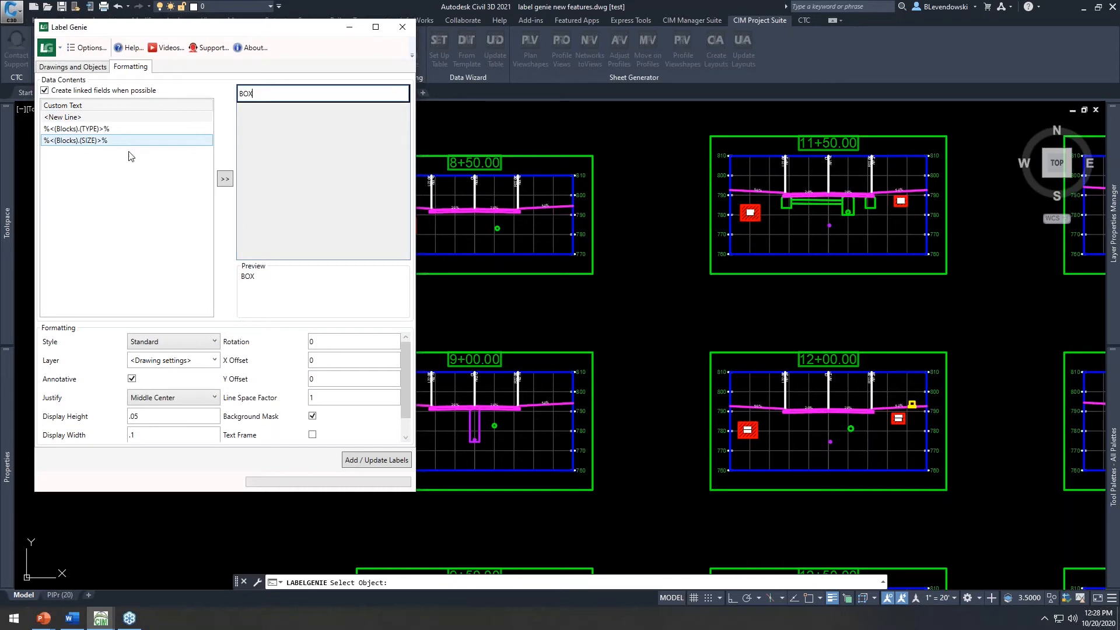
{"action": "key", "text": "Return"}
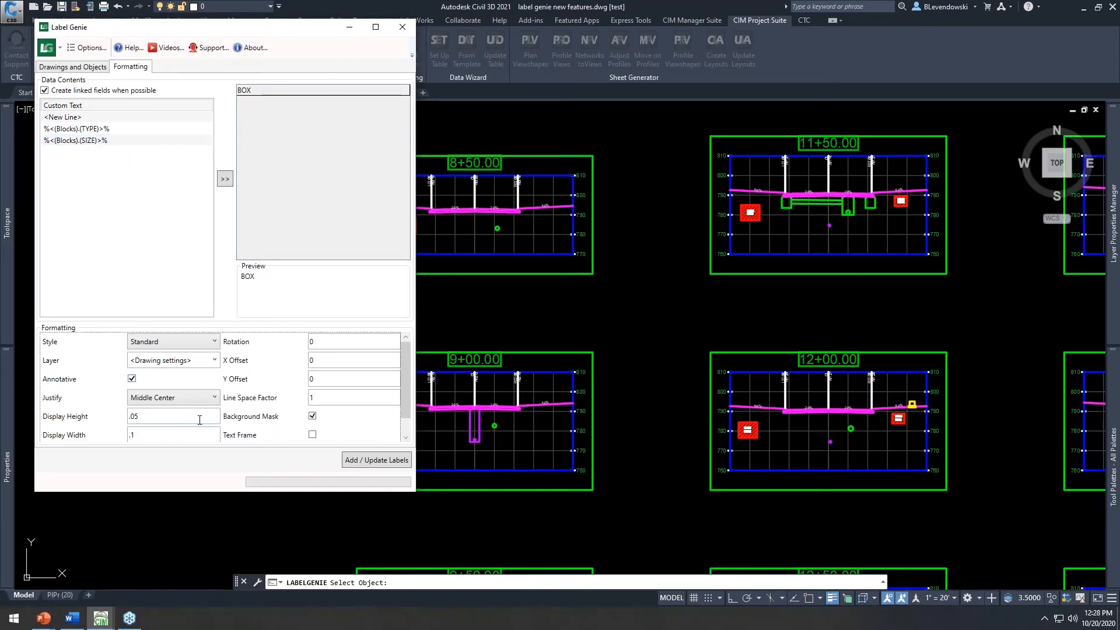
Step: Add the BOX labels to the junction box blocks with a Y offset of 3 and no background mask
{"action": "double_click", "coordinate": [343, 381]}
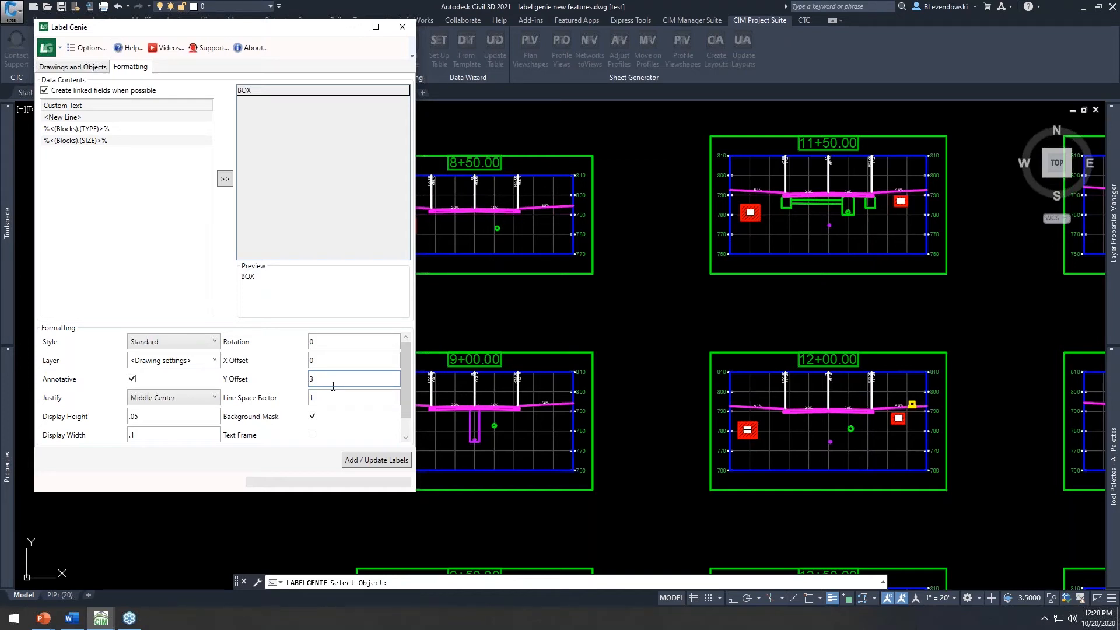
{"action": "key", "text": "Tab"}
{"action": "key", "text": "Return"}
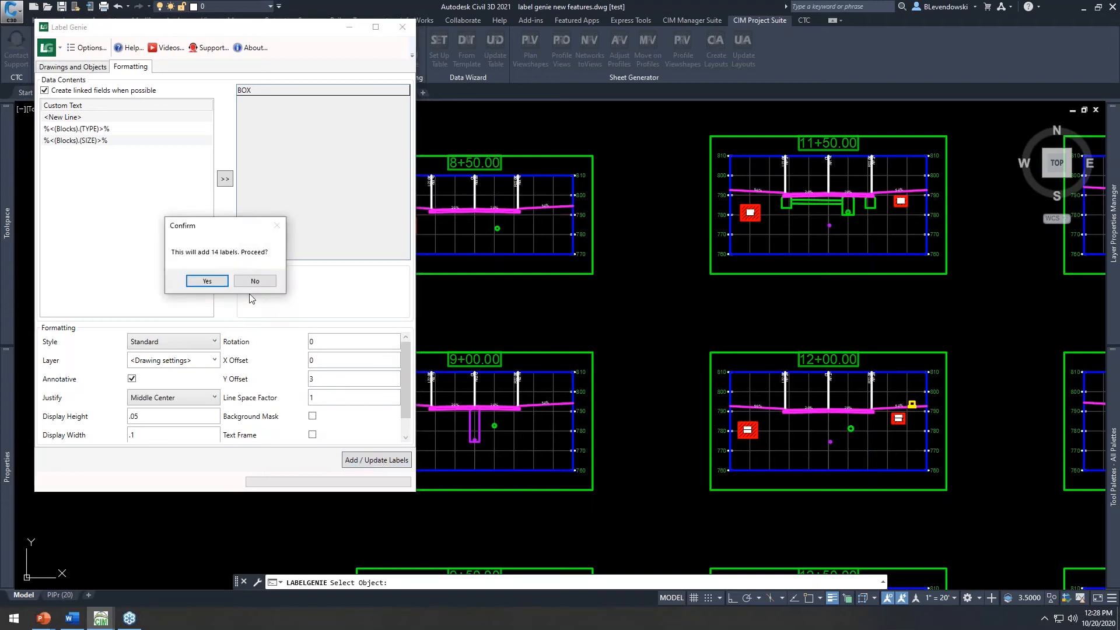
{"action": "left_click", "coordinate": [220, 280]}
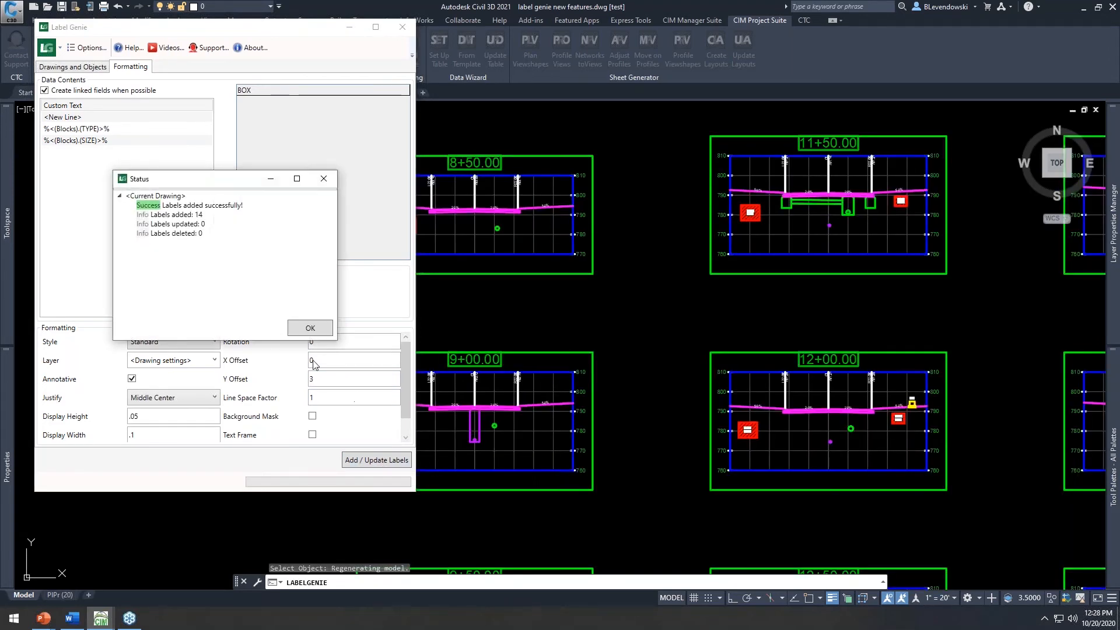
{"action": "left_click", "coordinate": [308, 325]}
Step: Examine the BOX labels above the yellow junction boxes across the section views
{"action": "scroll", "coordinate": [956, 438], "scroll_direction": "up", "scroll_amount": 6}
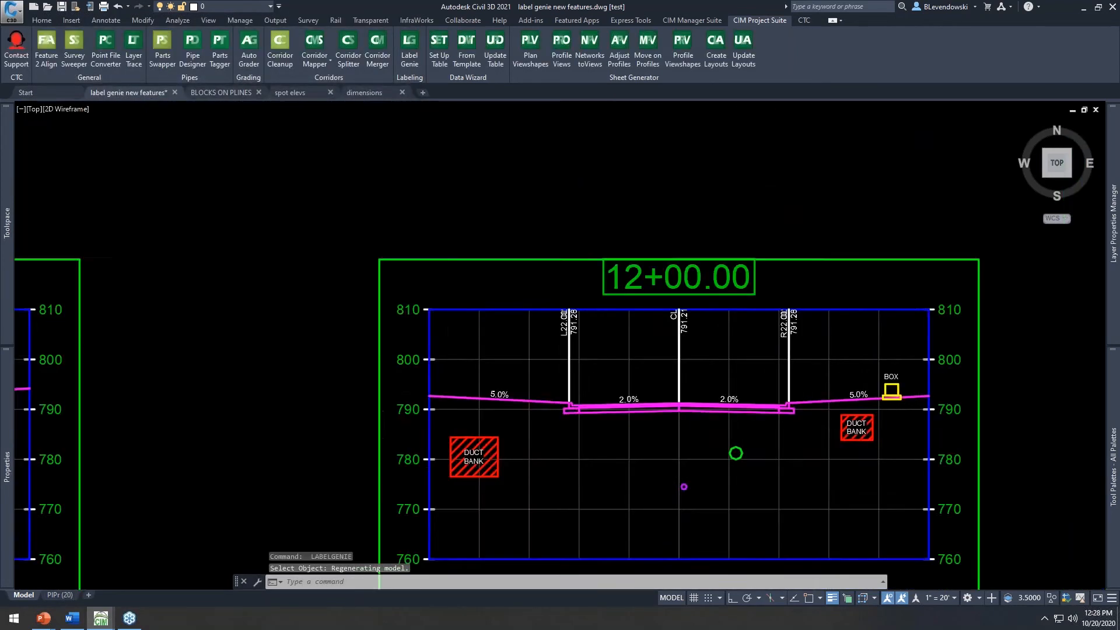
{"action": "mouse_move", "coordinate": [880, 353]}
{"action": "middle_mouse_down"}
{"action": "mouse_move", "coordinate": [675, 358]}
{"action": "mouse_move", "coordinate": [665, 470]}
{"action": "mouse_move", "coordinate": [667, 418]}
{"action": "middle_mouse_up"}
{"action": "scroll", "coordinate": [675, 380], "scroll_direction": "down", "scroll_amount": 6}
{"action": "middle_click_drag", "start_coordinate": [411, 218], "coordinate": [657, 398]}
{"action": "middle_click_drag", "start_coordinate": [582, 318], "coordinate": [773, 445]}
{"action": "mouse_move", "coordinate": [509, 320]}
{"action": "middle_mouse_down"}
{"action": "mouse_move", "coordinate": [545, 344]}
{"action": "mouse_move", "coordinate": [640, 475]}
{"action": "mouse_move", "coordinate": [643, 391]}
{"action": "middle_mouse_up"}
{"action": "scroll", "coordinate": [613, 475], "scroll_direction": "down", "scroll_amount": 4}
{"action": "mouse_move", "coordinate": [614, 475]}
{"action": "middle_mouse_down"}
{"action": "mouse_move", "coordinate": [627, 407]}
{"action": "mouse_move", "coordinate": [665, 328]}
{"action": "middle_mouse_up"}
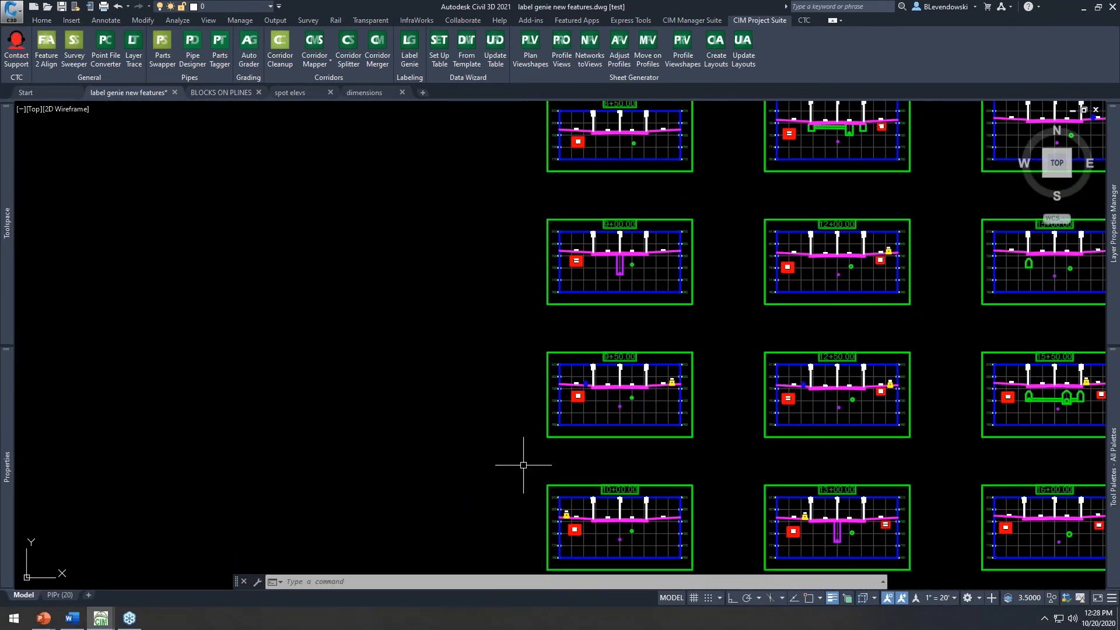
Step: Examine the junction box blocks and the sag curve label in the middle Main PROFILE view, selecting the curve label
{"action": "scroll", "coordinate": [696, 499], "scroll_direction": "down", "scroll_amount": 5}
{"action": "middle_click_drag", "start_coordinate": [370, 322], "coordinate": [581, 560]}
{"action": "middle_click_drag", "start_coordinate": [470, 262], "coordinate": [706, 550]}
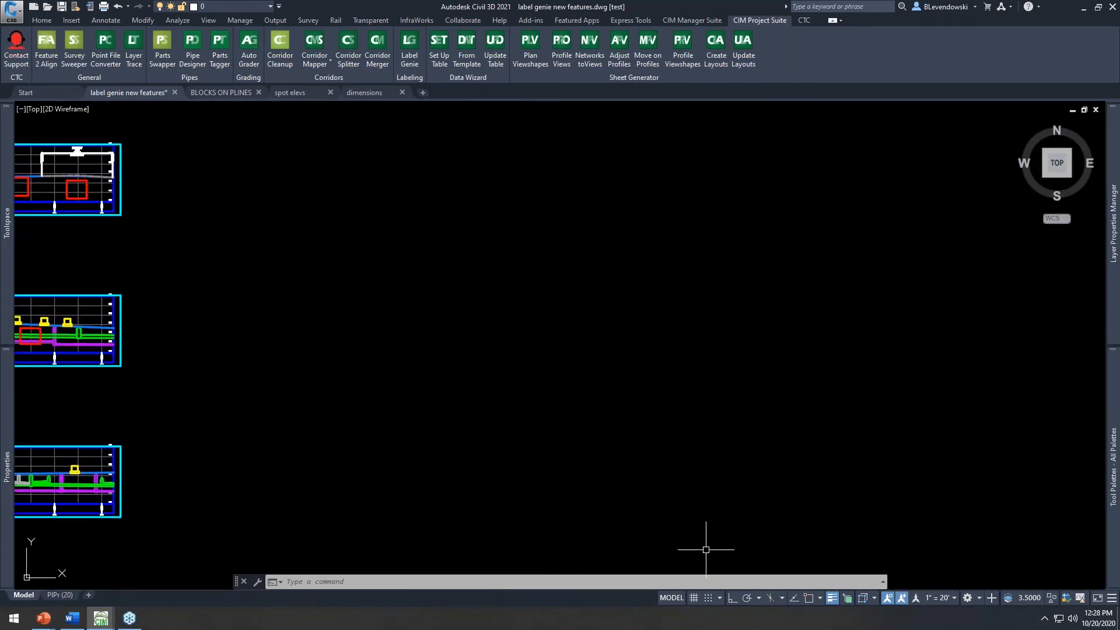
{"action": "mouse_move", "coordinate": [270, 452]}
{"action": "middle_mouse_down"}
{"action": "mouse_move", "coordinate": [707, 380]}
{"action": "mouse_move", "coordinate": [683, 393]}
{"action": "middle_mouse_up"}
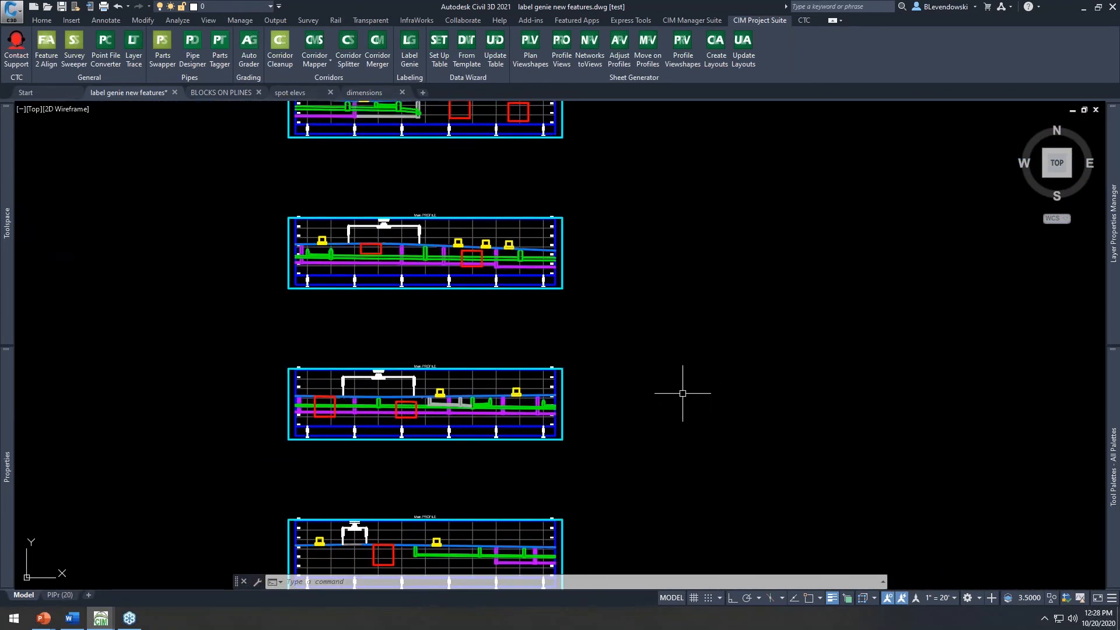
{"action": "middle_click_drag", "start_coordinate": [587, 457], "coordinate": [723, 390]}
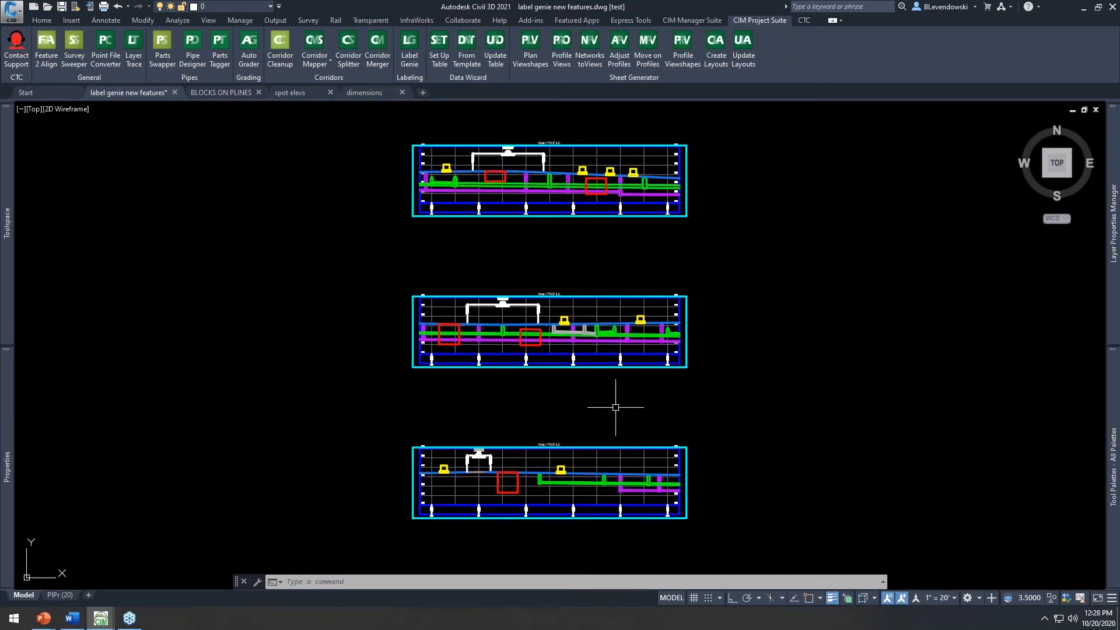
{"action": "scroll", "coordinate": [542, 322], "scroll_direction": "up", "scroll_amount": 4}
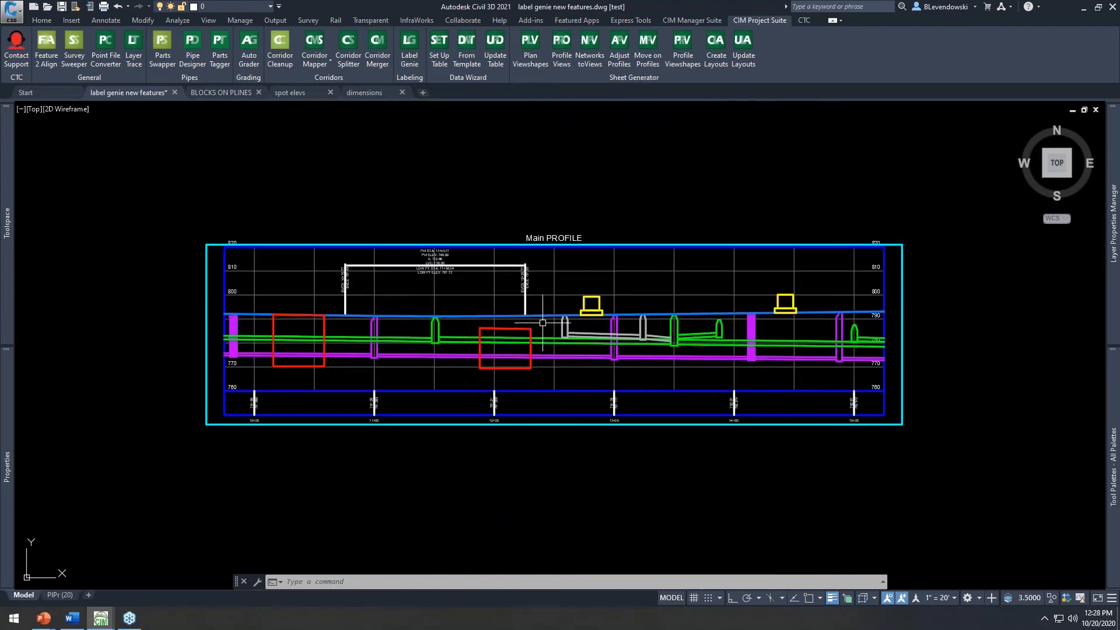
{"action": "scroll", "coordinate": [466, 239], "scroll_direction": "up", "scroll_amount": 2}
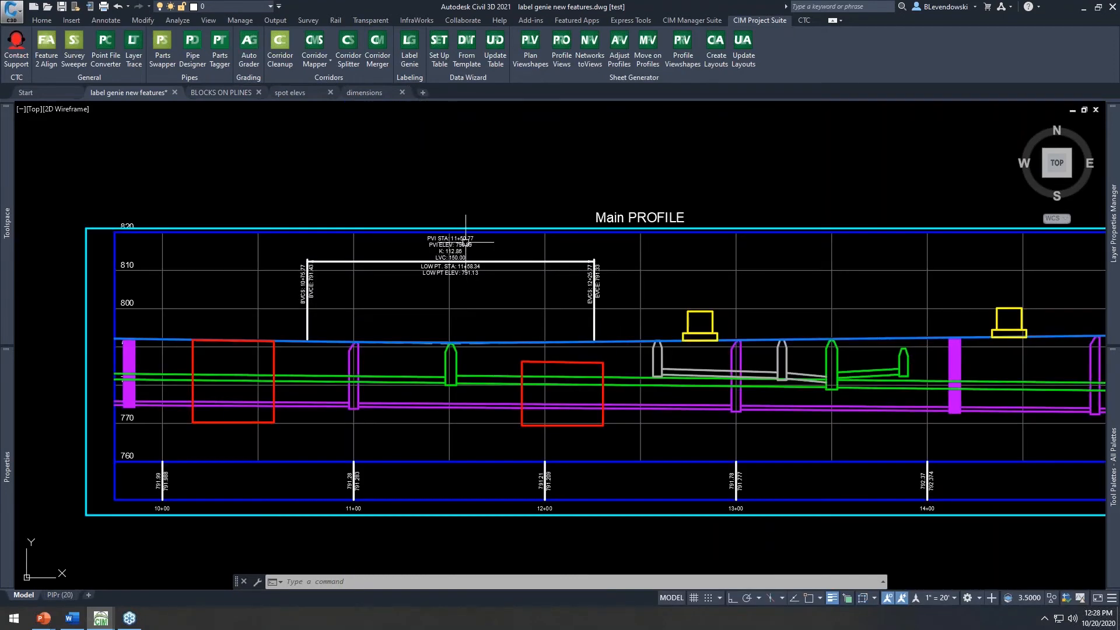
{"action": "left_click", "coordinate": [466, 239]}
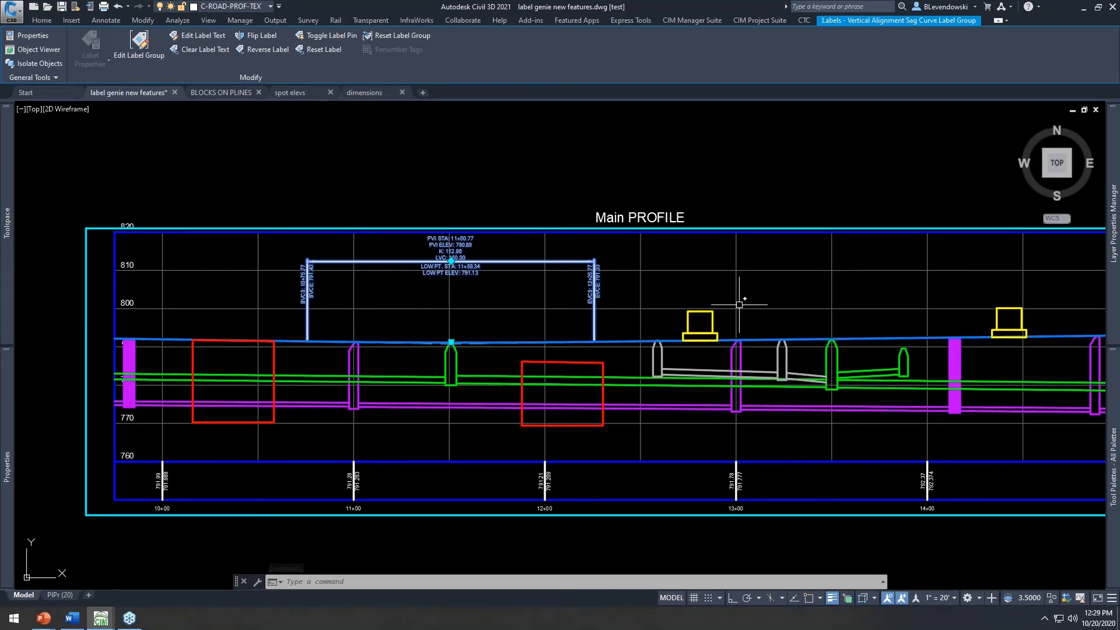
{"action": "mouse_move", "coordinate": [686, 319]}
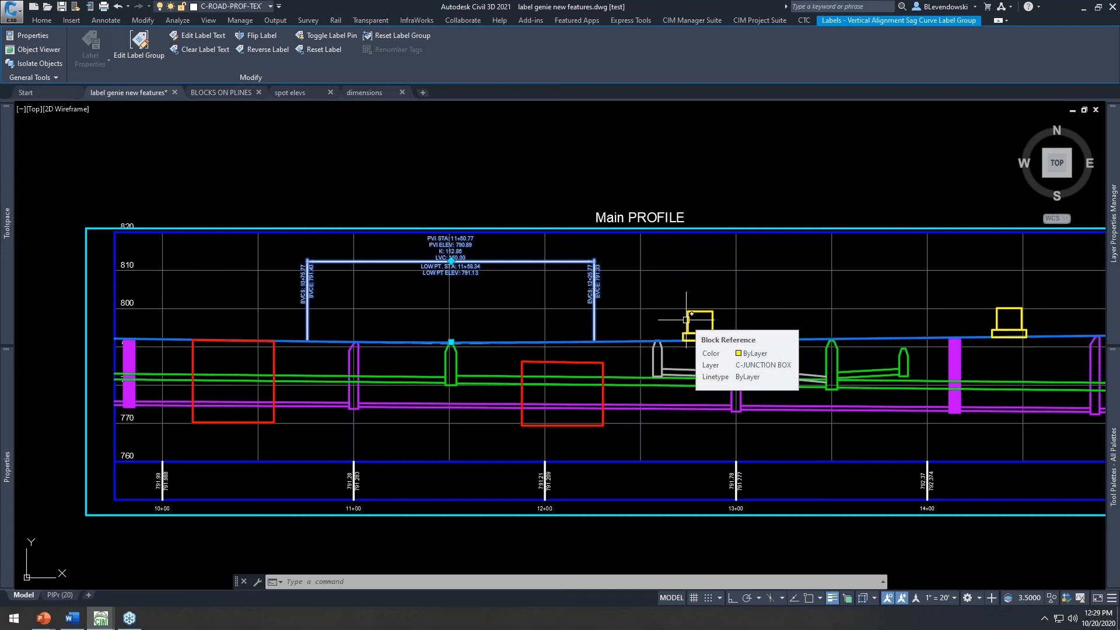
Step: Clear the selection and look over the remaining Main PROFILE view and the grid of section views
{"action": "key", "text": "Escape"}
{"action": "key", "text": "Escape"}
{"action": "key", "text": "Escape"}
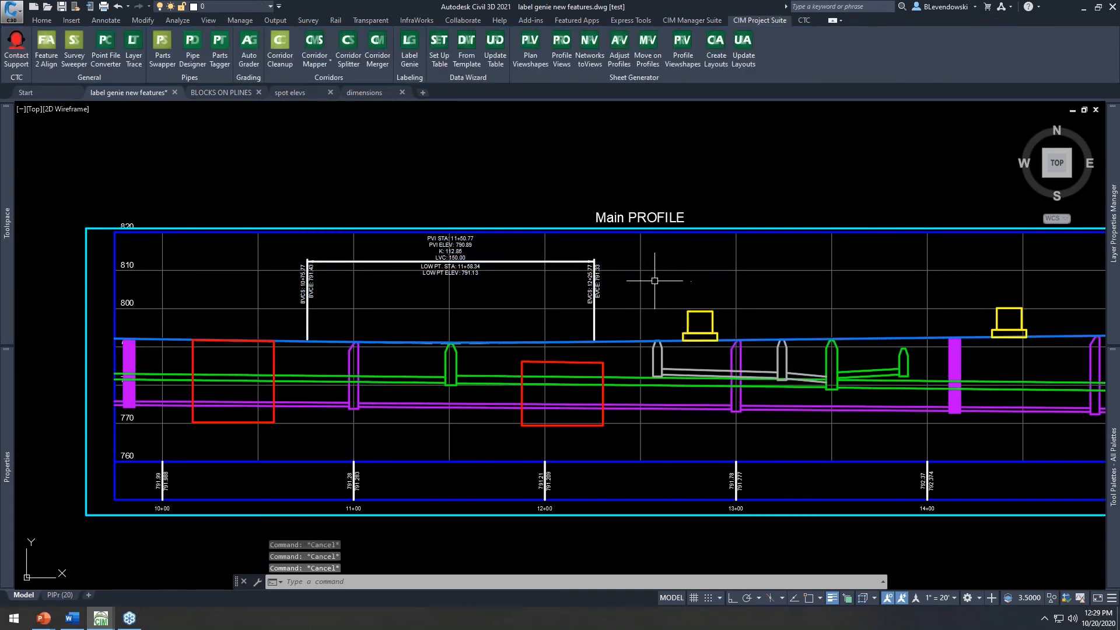
{"action": "scroll", "coordinate": [635, 281], "scroll_direction": "down", "scroll_amount": 2}
{"action": "scroll", "coordinate": [634, 279], "scroll_direction": "down", "scroll_amount": 4}
{"action": "middle_click_drag", "start_coordinate": [726, 372], "coordinate": [556, 221]}
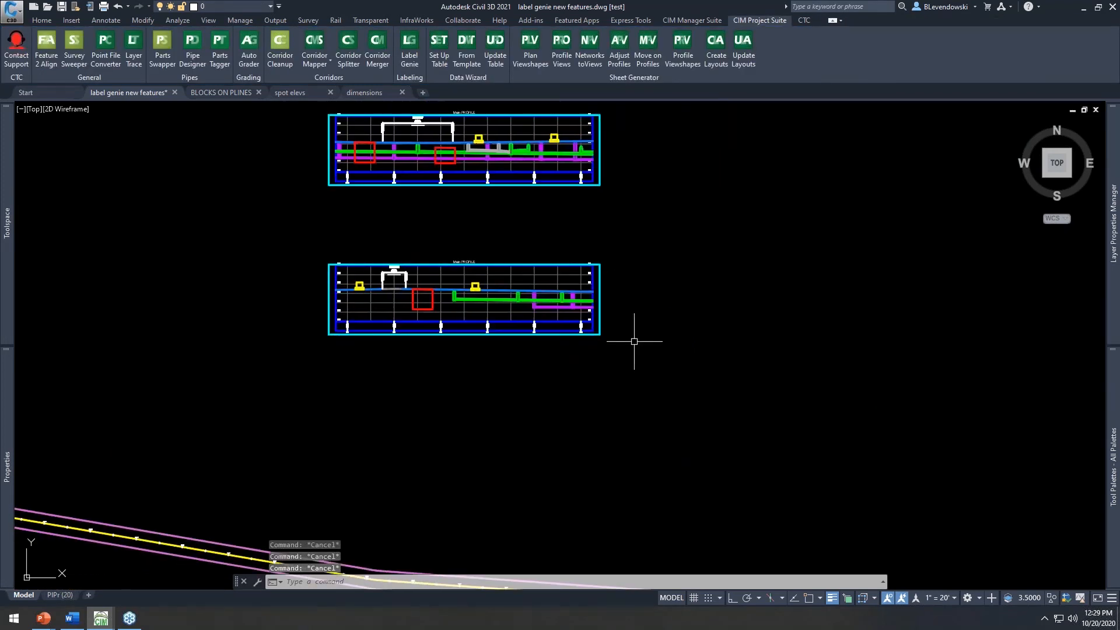
{"action": "middle_click_drag", "start_coordinate": [715, 333], "coordinate": [492, 204]}
{"action": "middle_click_drag", "start_coordinate": [848, 356], "coordinate": [419, 251]}
{"action": "middle_click_drag", "start_coordinate": [589, 370], "coordinate": [360, 358]}
{"action": "mouse_move", "coordinate": [580, 428]}
{"action": "middle_mouse_down"}
{"action": "mouse_move", "coordinate": [449, 387]}
{"action": "mouse_move", "coordinate": [444, 379]}
{"action": "mouse_move", "coordinate": [465, 387]}
{"action": "mouse_move", "coordinate": [457, 367]}
{"action": "middle_mouse_up"}
{"action": "scroll", "coordinate": [462, 376], "scroll_direction": "up", "scroll_amount": 2}
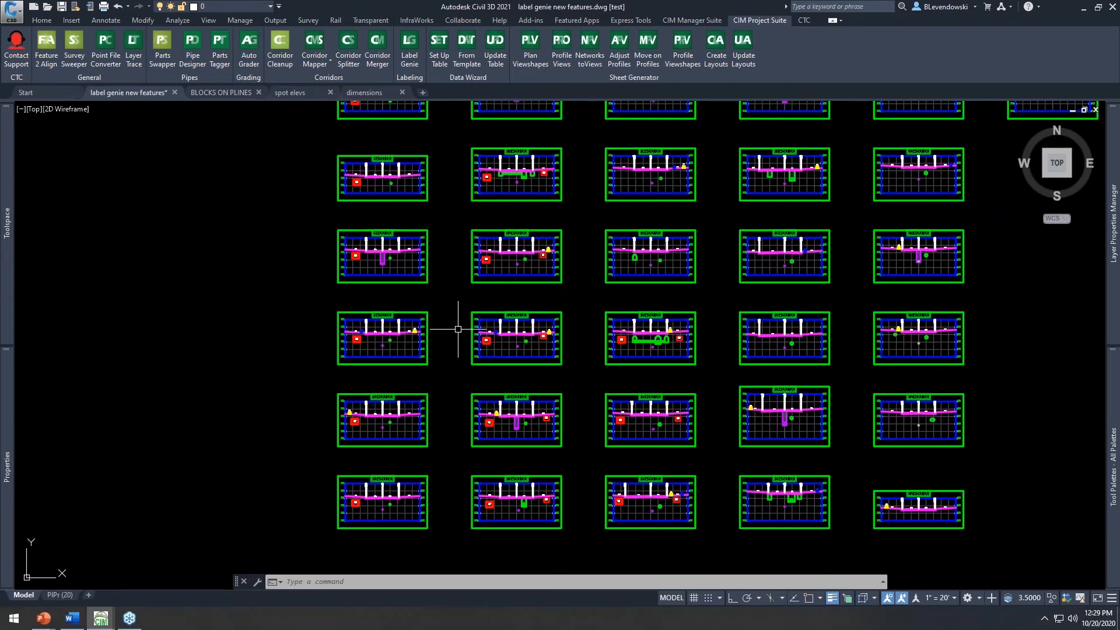
{"action": "key", "text": "Escape"}
{"action": "key", "text": "Escape"}
{"action": "key", "text": "Escape"}
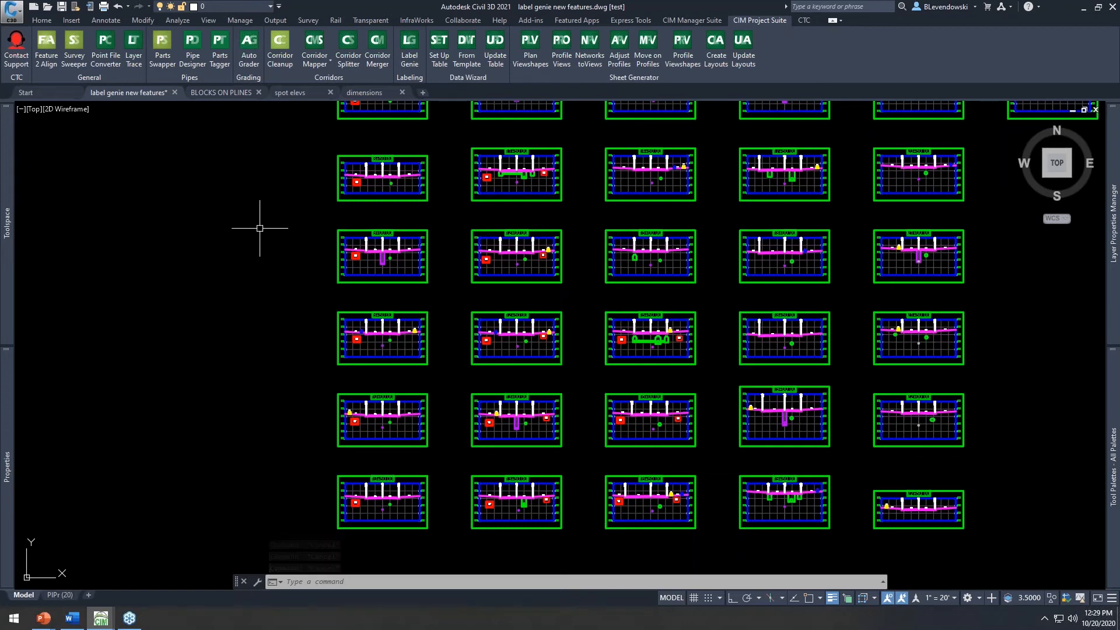
Step: Switch to the BLOCKS ON PLINES drawing and bring up the lots along the road near station 9+00
{"action": "left_click", "coordinate": [219, 93]}
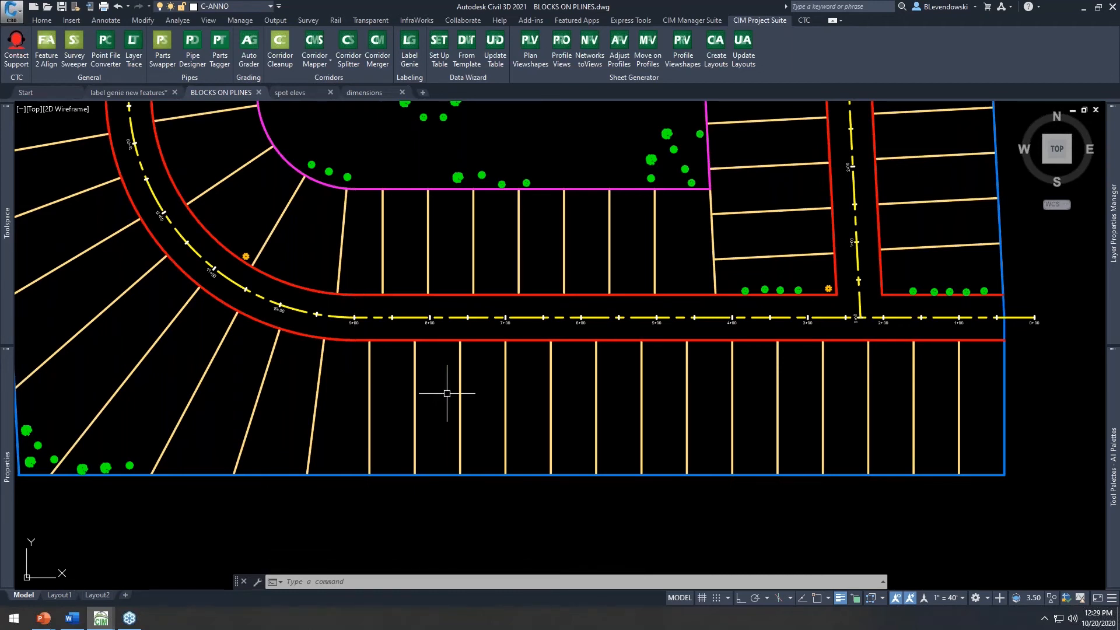
{"action": "scroll", "coordinate": [432, 412], "scroll_direction": "up", "scroll_amount": 2}
{"action": "middle_click_drag", "start_coordinate": [434, 395], "coordinate": [491, 423]}
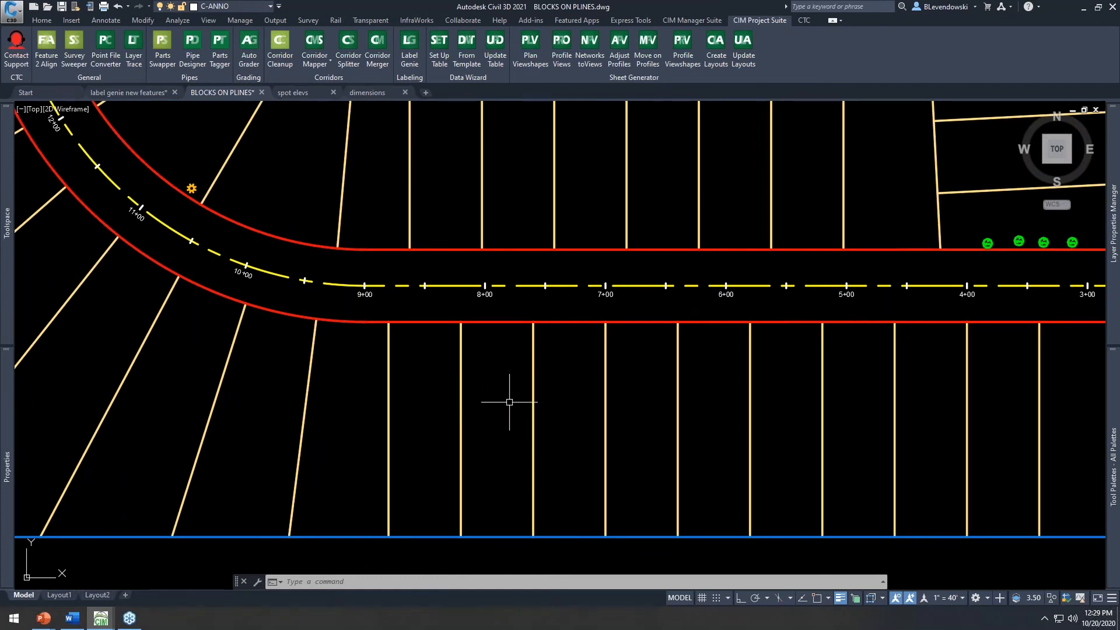
{"action": "middle_click_drag", "start_coordinate": [500, 400], "coordinate": [559, 395]}
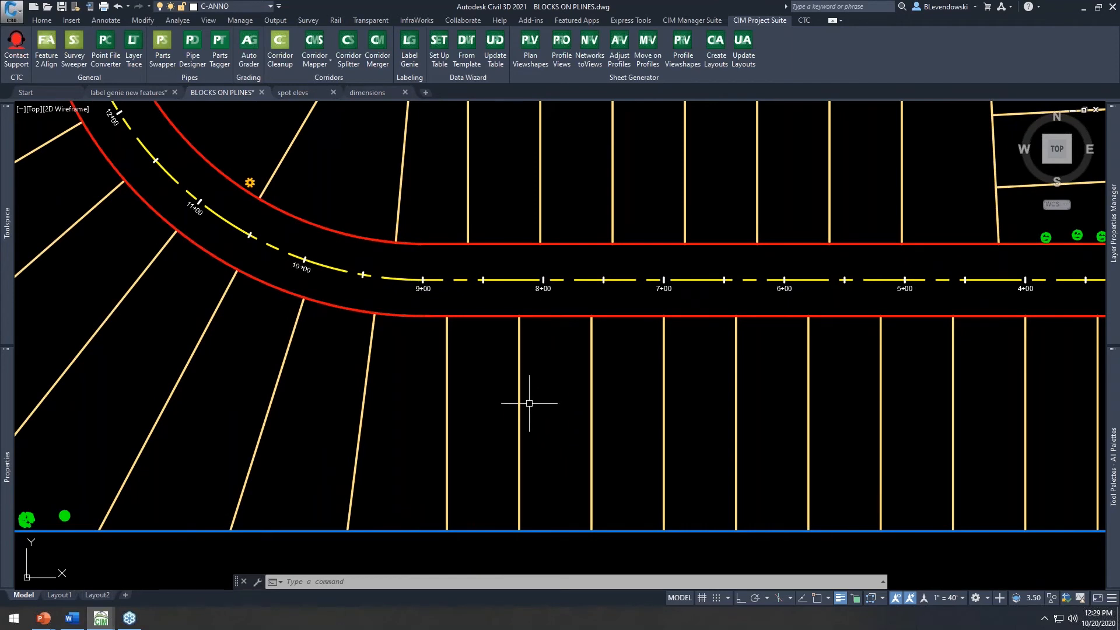
{"action": "mouse_move", "coordinate": [478, 386]}
{"action": "middle_mouse_down"}
{"action": "mouse_move", "coordinate": [533, 390]}
{"action": "mouse_move", "coordinate": [492, 393]}
{"action": "mouse_move", "coordinate": [517, 399]}
{"action": "middle_mouse_up"}
{"action": "mouse_move", "coordinate": [517, 398]}
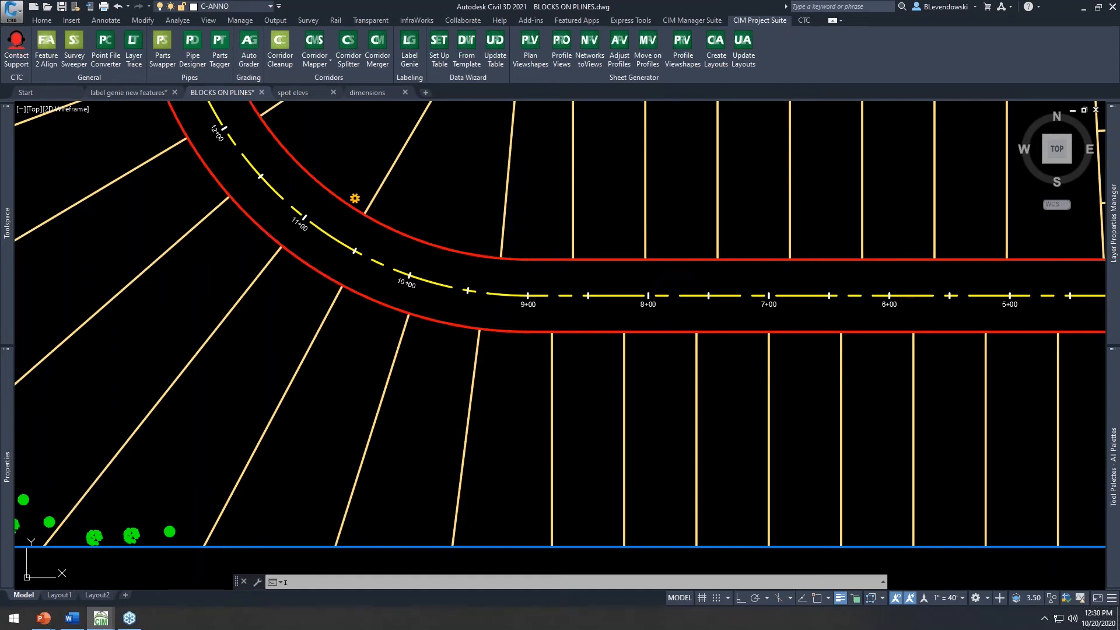
Step: Insert the LOT LABEL block in the lot below the road between stations 8+00 and 9+00, dismissing its attribute prompts
{"action": "type", "text": "i"}
{"action": "key", "text": "Return"}
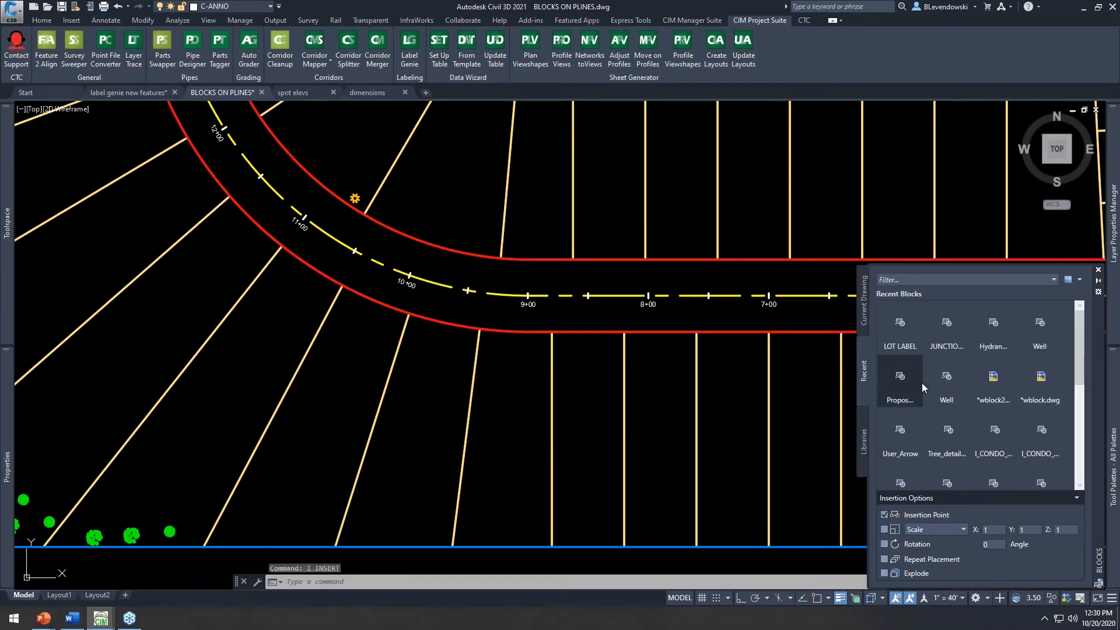
{"action": "left_click", "coordinate": [891, 346]}
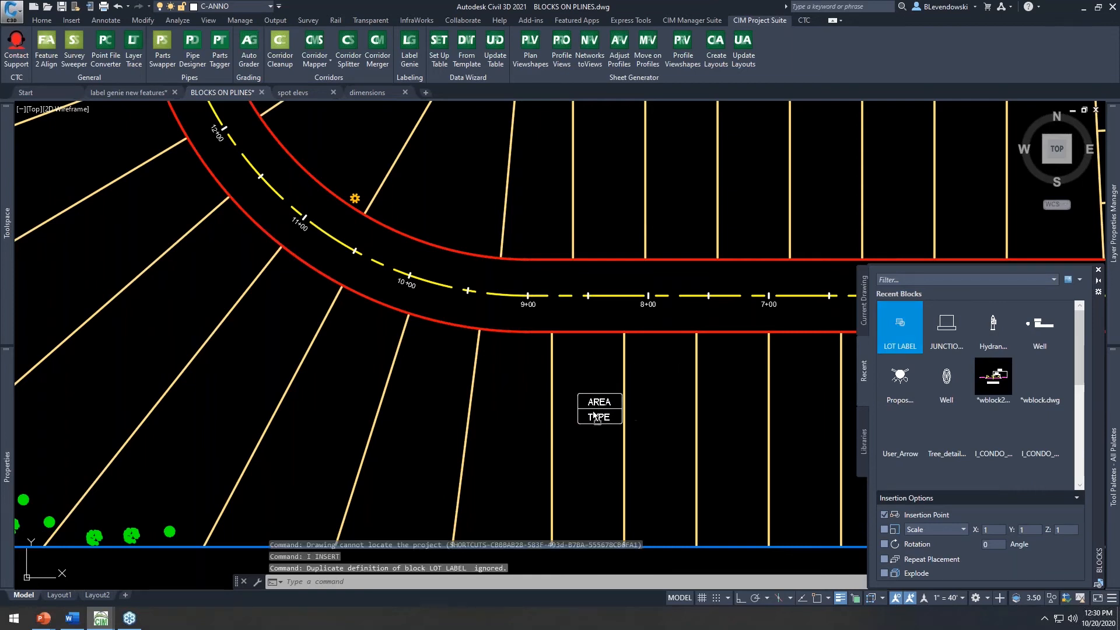
{"action": "left_click", "coordinate": [584, 415]}
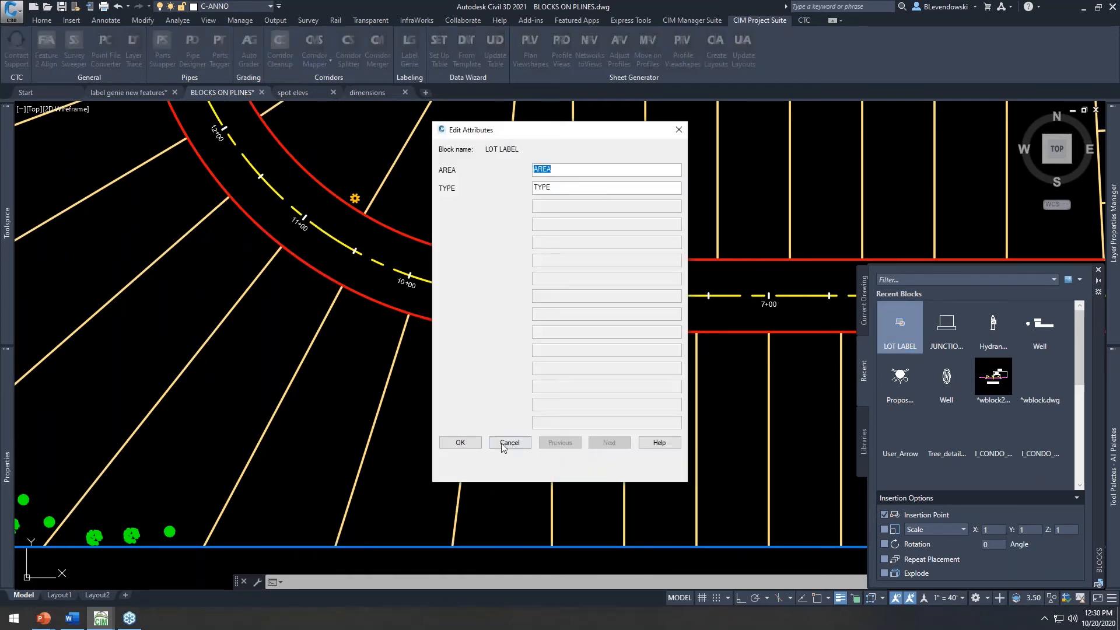
{"action": "left_click", "coordinate": [506, 444]}
{"action": "scroll", "coordinate": [601, 420], "scroll_direction": "up", "scroll_amount": 4}
{"action": "middle_click_drag", "start_coordinate": [607, 416], "coordinate": [581, 330]}
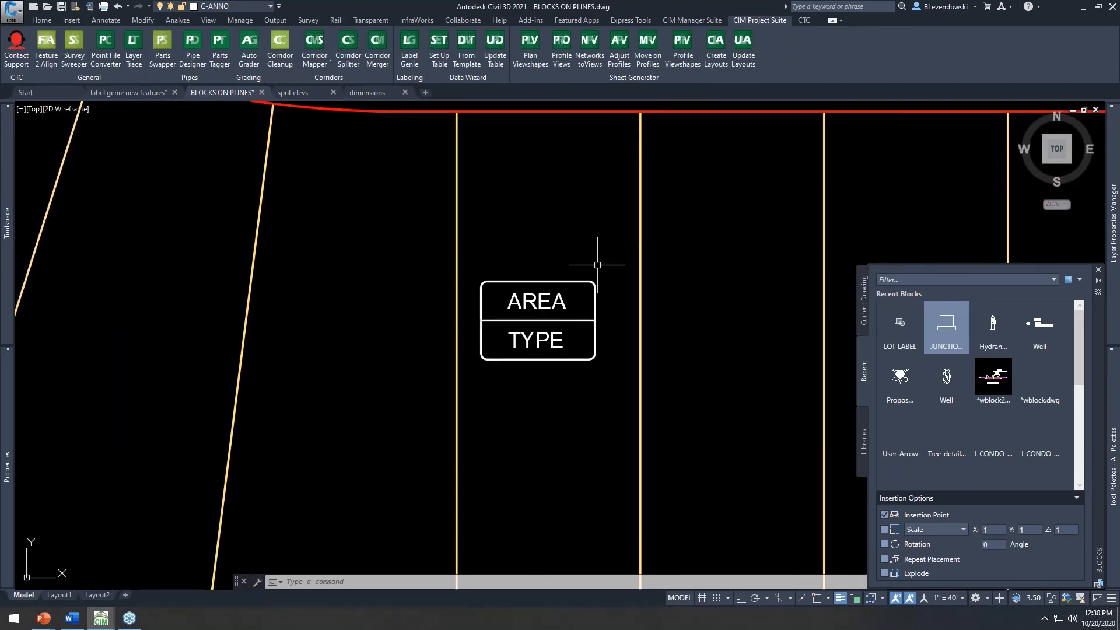
Step: Erase the inserted LOT LABEL block and close the block palette
{"action": "left_click_drag", "start_coordinate": [593, 273], "coordinate": [567, 289]}
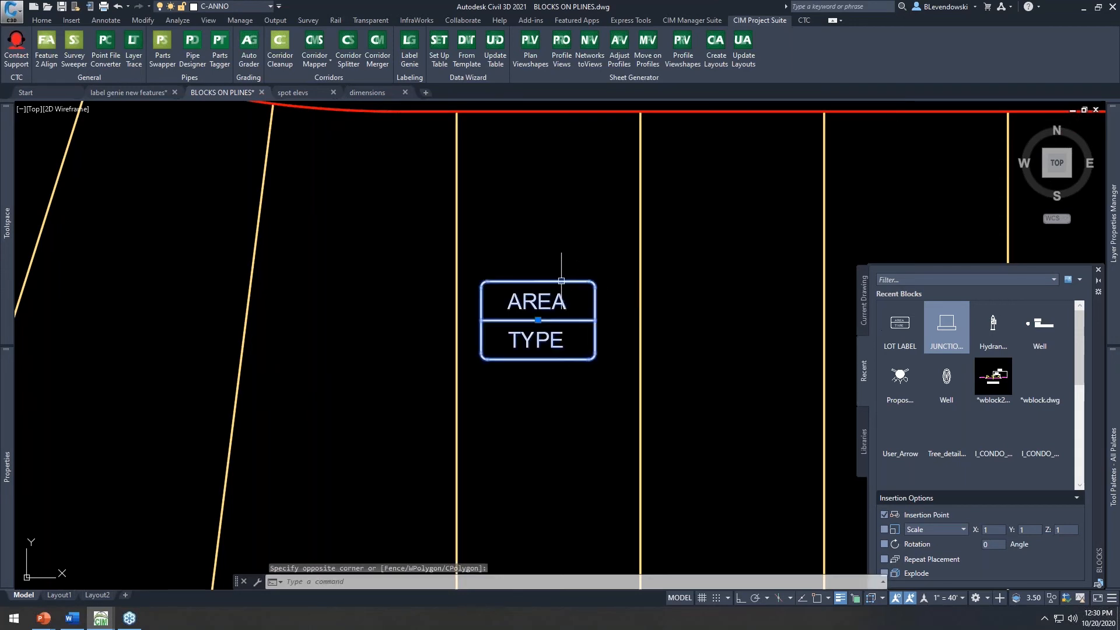
{"action": "type", "text": "e"}
{"action": "key", "text": "Return"}
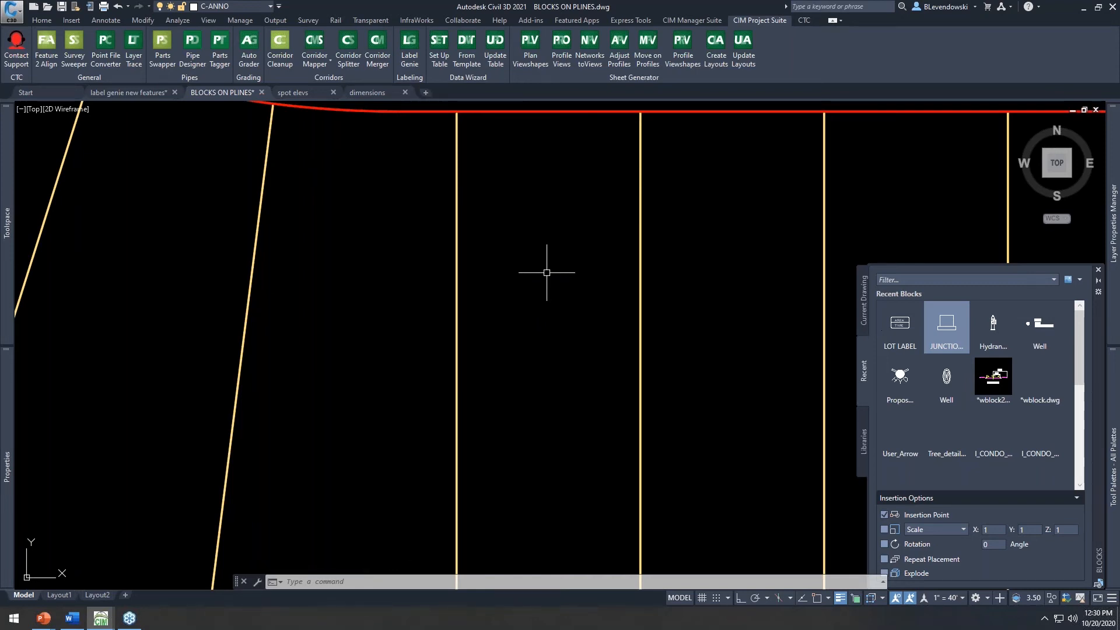
{"action": "key", "text": "Escape"}
{"action": "key", "text": "Escape"}
{"action": "left_click", "coordinate": [1098, 271]}
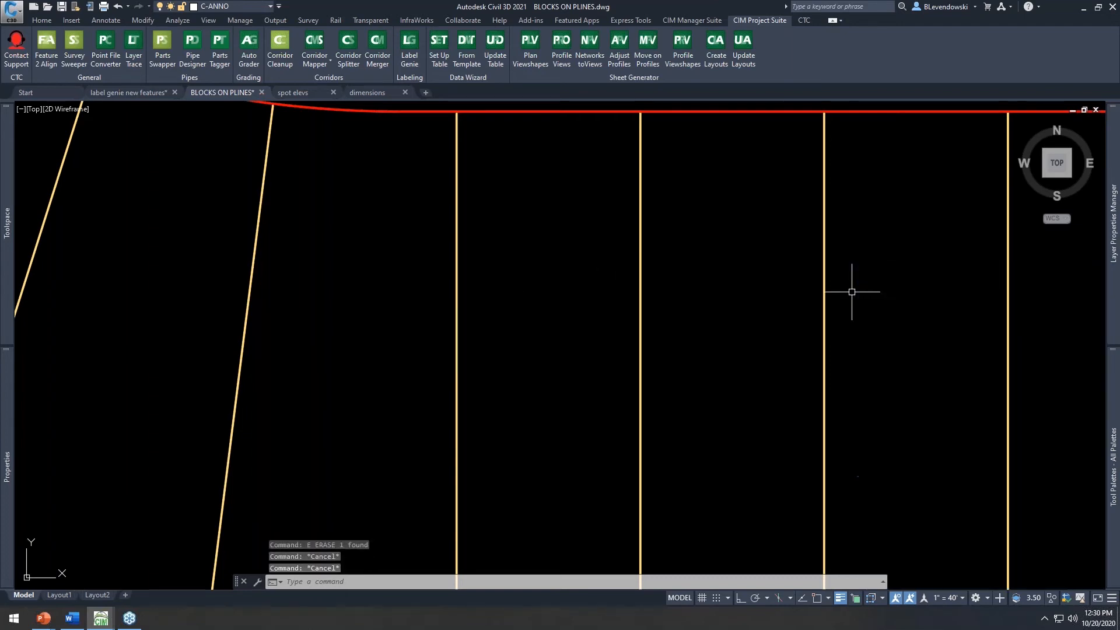
Step: Start Label Genie and set the label type to Blocks with the Plan view type
{"action": "scroll", "coordinate": [578, 318], "scroll_direction": "down", "scroll_amount": 4}
{"action": "middle_click_drag", "start_coordinate": [563, 306], "coordinate": [550, 357]}
{"action": "mouse_move", "coordinate": [550, 356]}
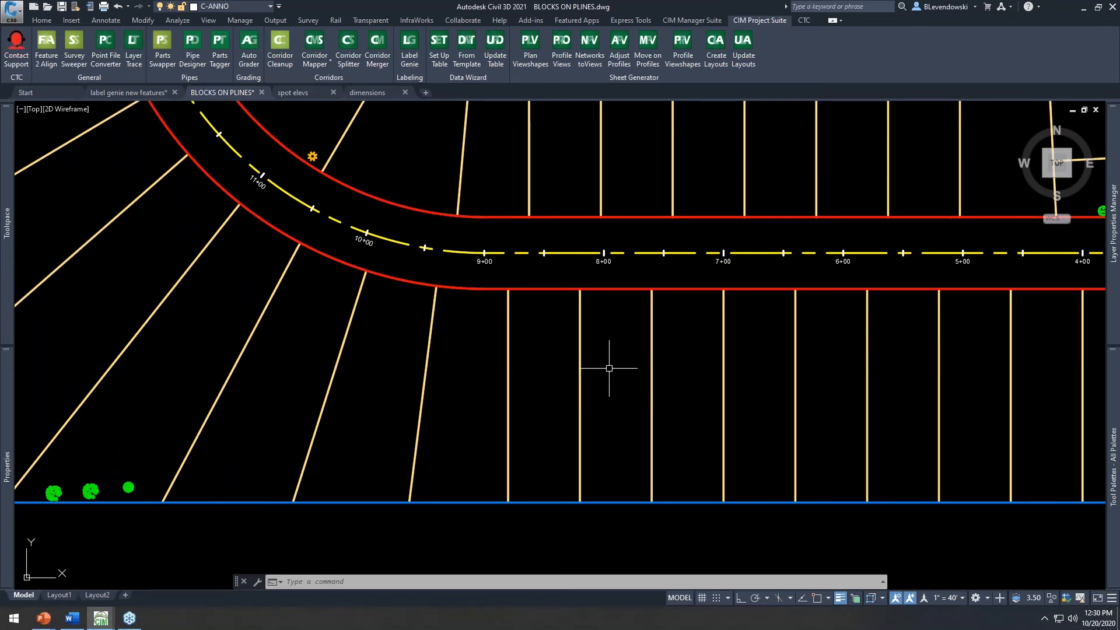
{"action": "mouse_move", "coordinate": [609, 368]}
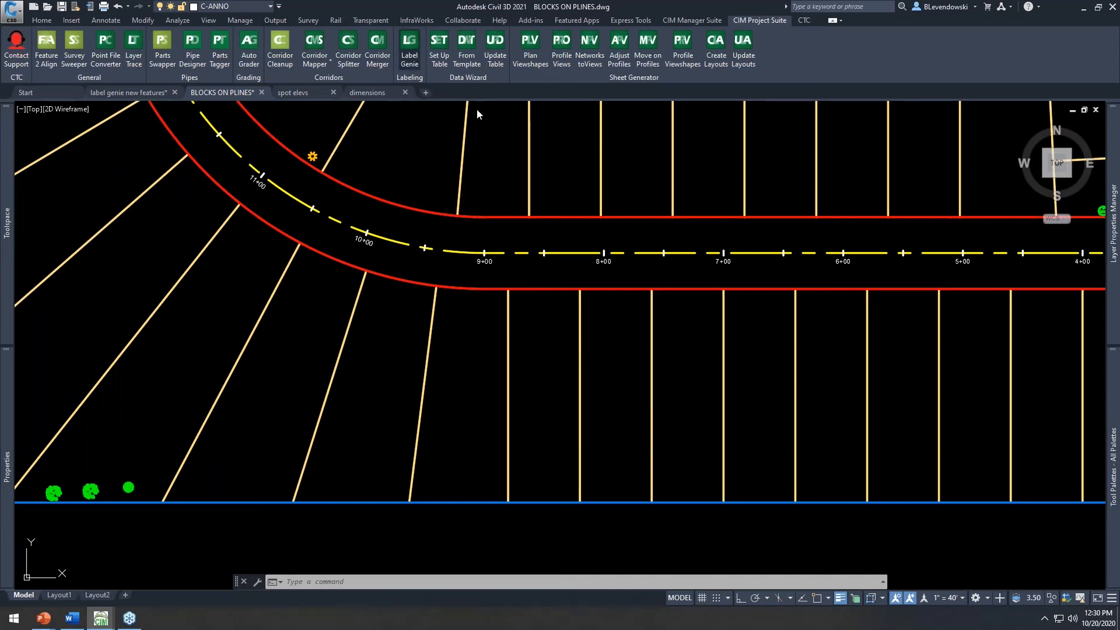
{"action": "left_click", "coordinate": [410, 47]}
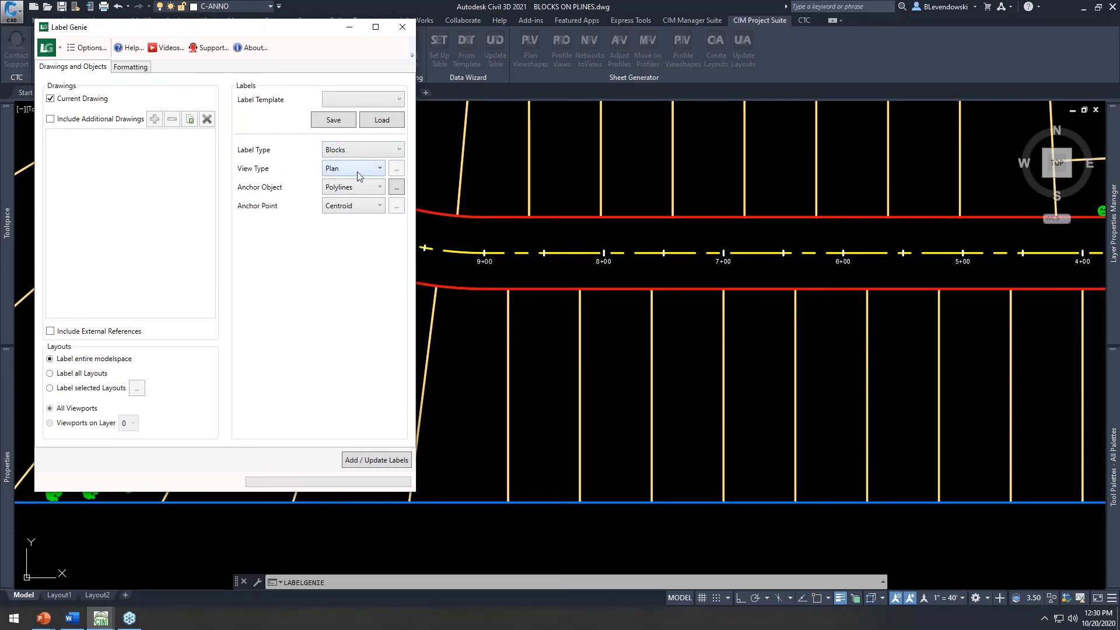
{"action": "mouse_move", "coordinate": [281, 34]}
{"action": "left_mouse_down"}
{"action": "mouse_move", "coordinate": [279, 121]}
{"action": "mouse_move", "coordinate": [275, 60]}
{"action": "left_mouse_up"}
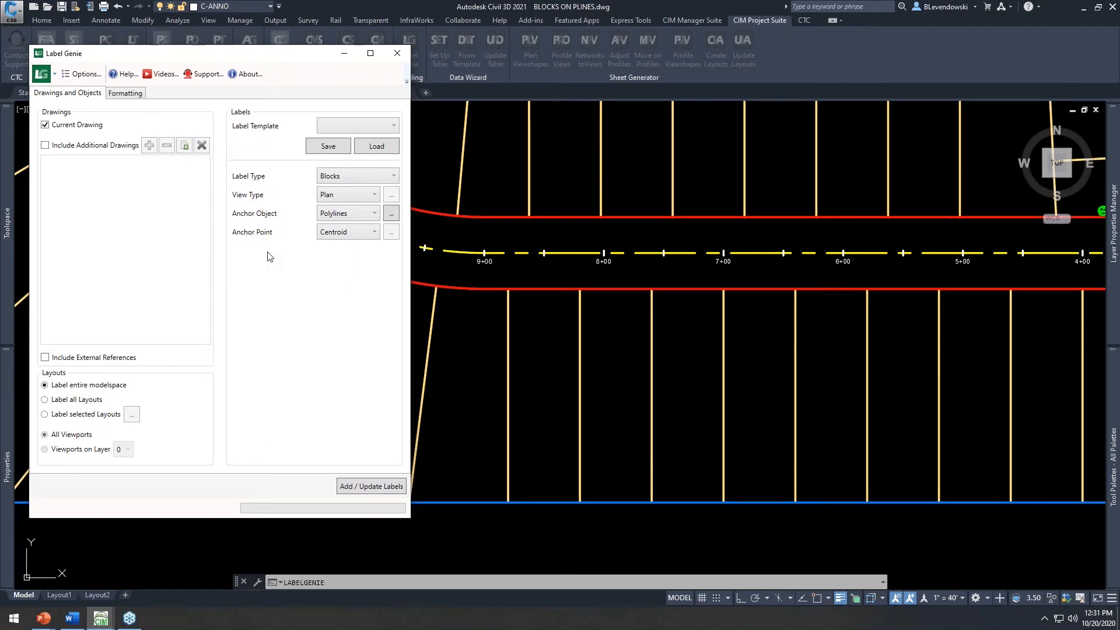
{"action": "left_click", "coordinate": [366, 176]}
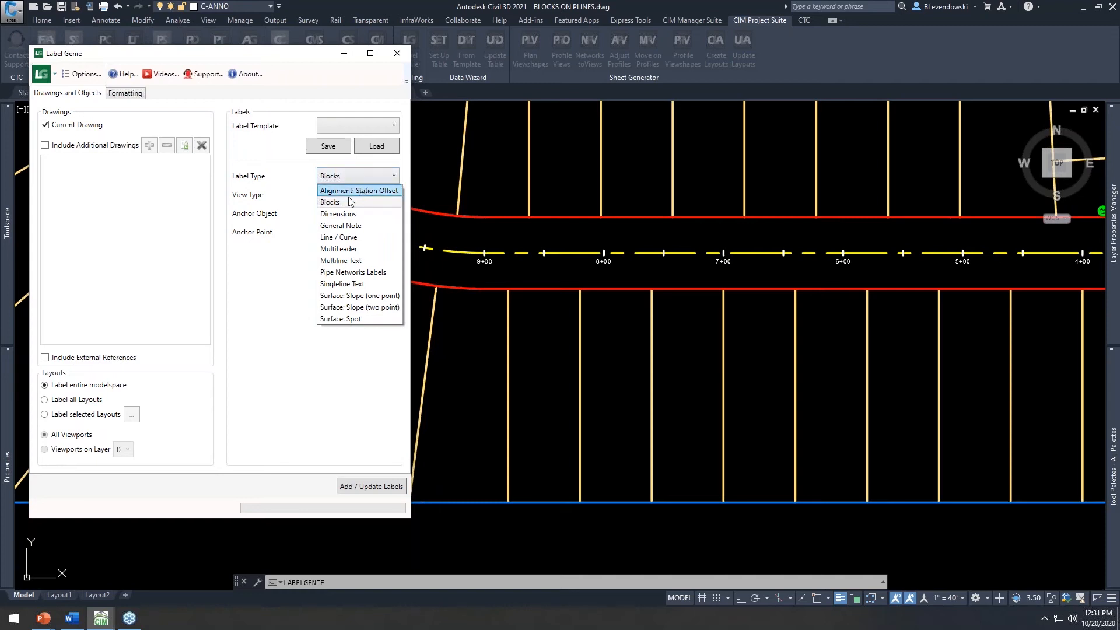
{"action": "left_click", "coordinate": [342, 202]}
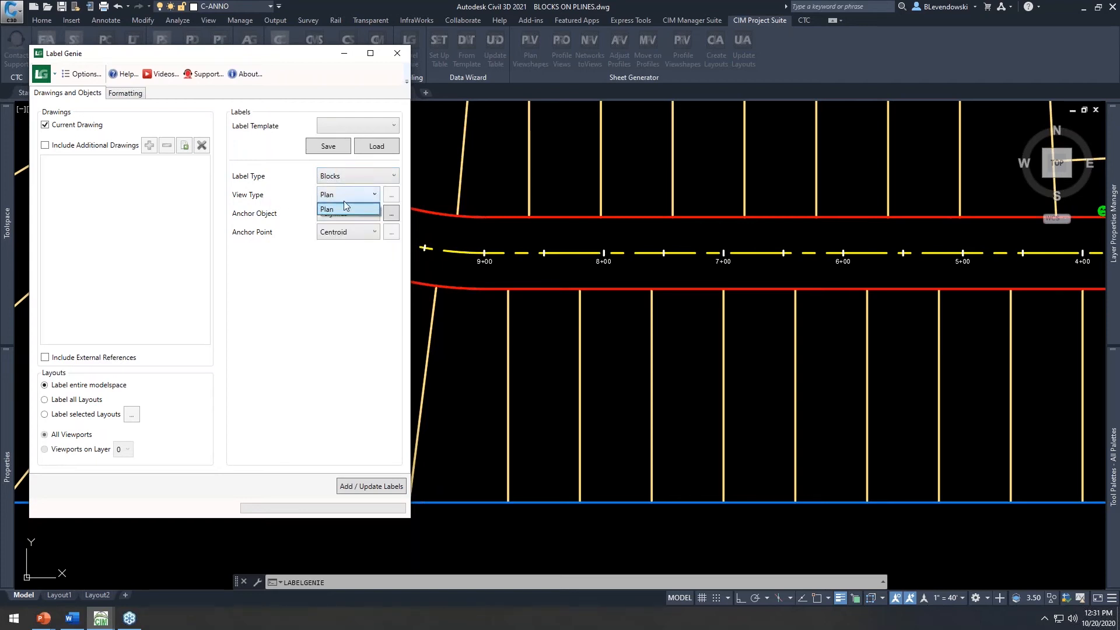
{"action": "left_click", "coordinate": [336, 210]}
Step: Filter the polyline anchor objects to the _FULL LOTS layer by picking a lot polyline in the drawing
{"action": "left_click", "coordinate": [391, 213]}
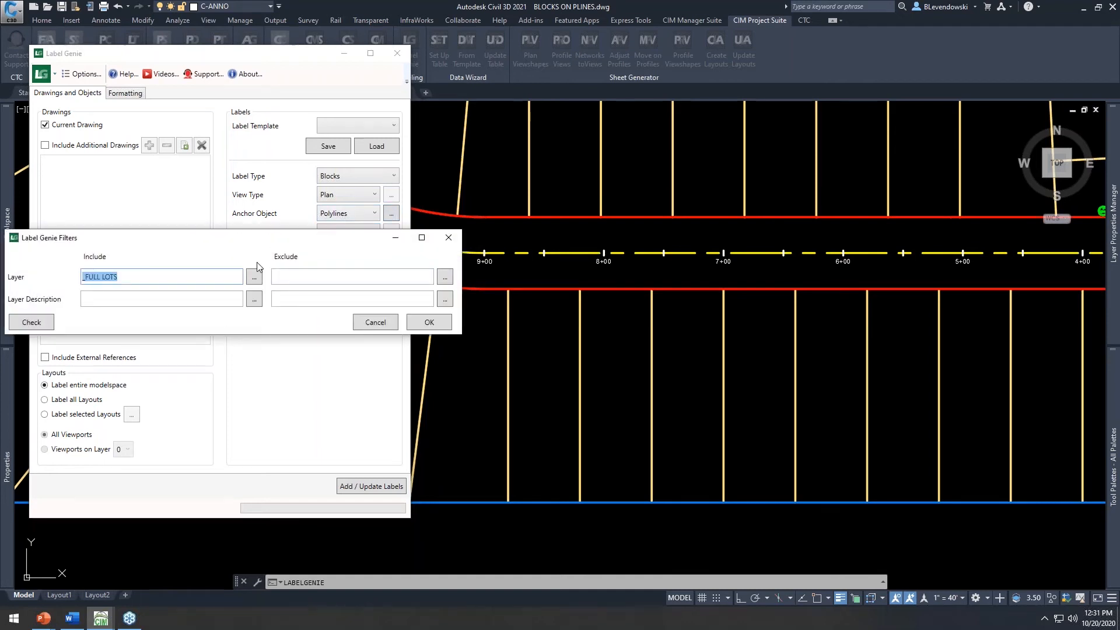
{"action": "key", "text": "Delete"}
{"action": "left_click", "coordinate": [253, 281]}
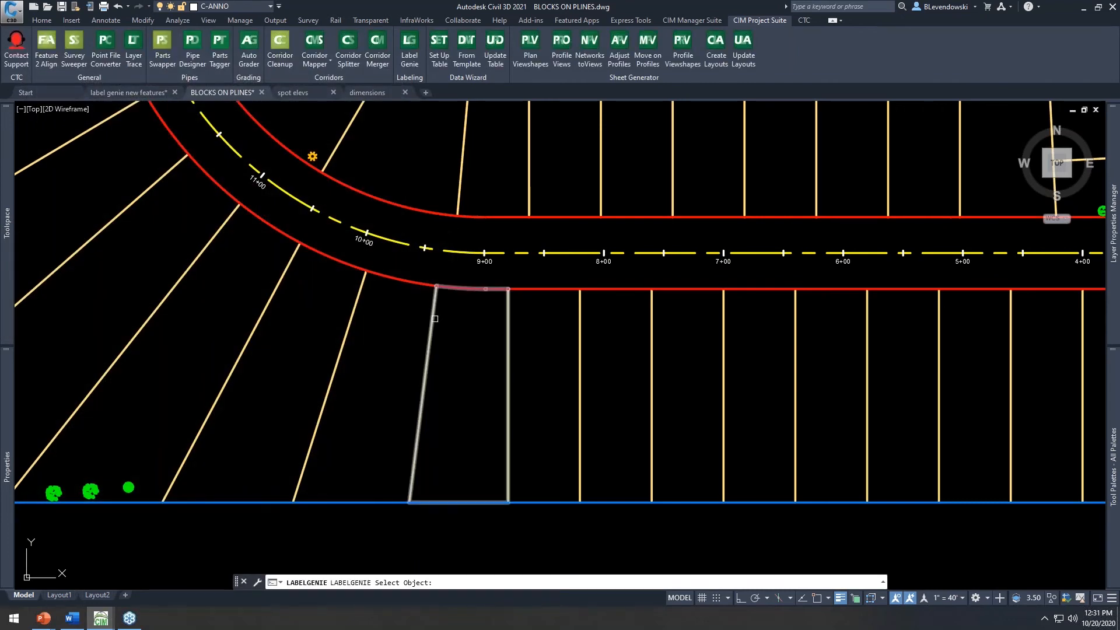
{"action": "left_click", "coordinate": [433, 313]}
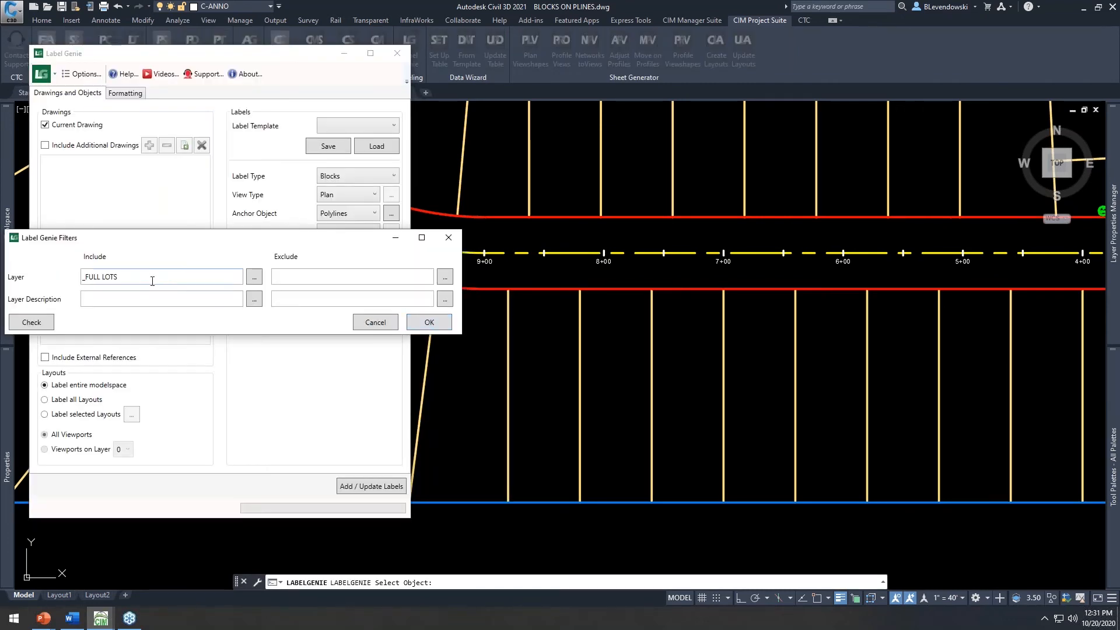
{"action": "left_click", "coordinate": [420, 323]}
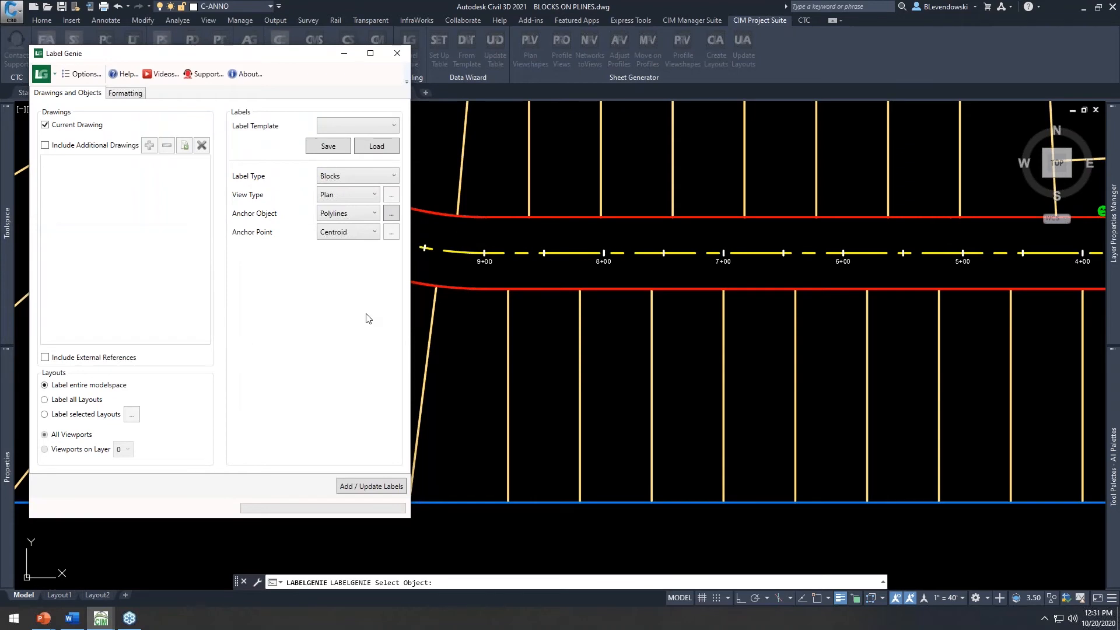
Step: Set the anchor point of the block labels to the polylines' Centroid
{"action": "left_click", "coordinate": [353, 233]}
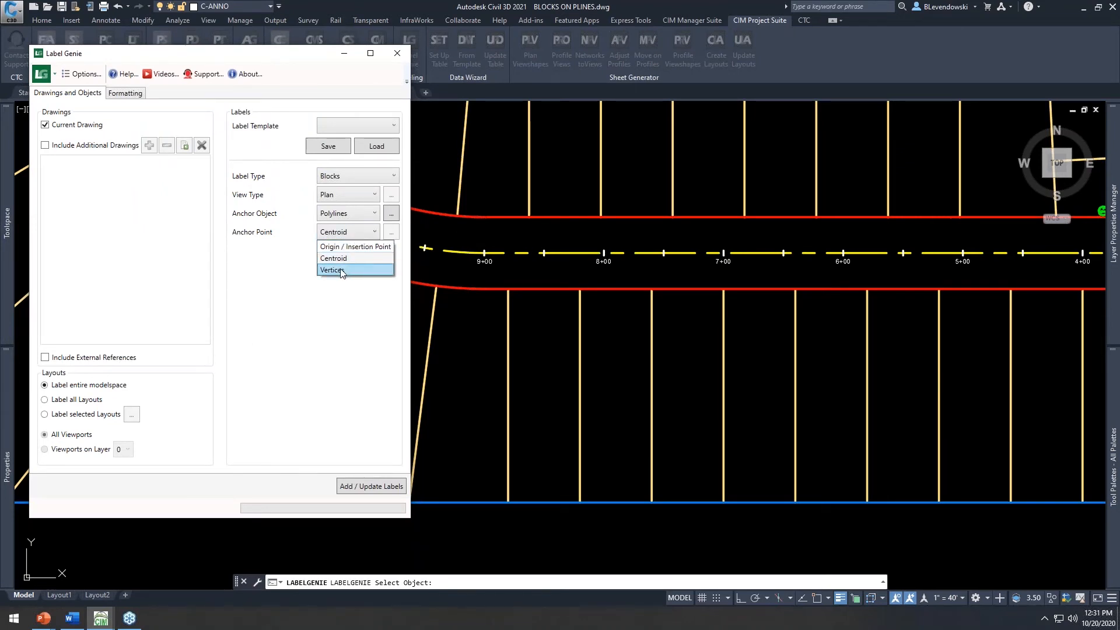
{"action": "left_click", "coordinate": [318, 292]}
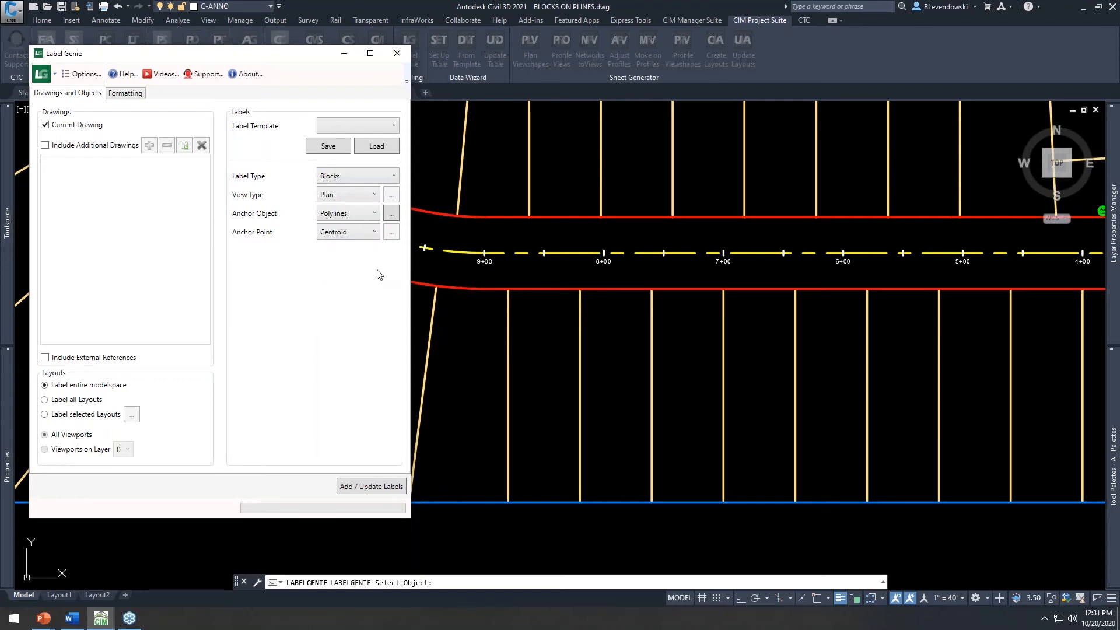
{"action": "left_click", "coordinate": [353, 232]}
{"action": "left_click", "coordinate": [347, 258]}
Step: Choose LOT LABEL as the block definition in the label formatting
{"action": "left_click", "coordinate": [134, 97]}
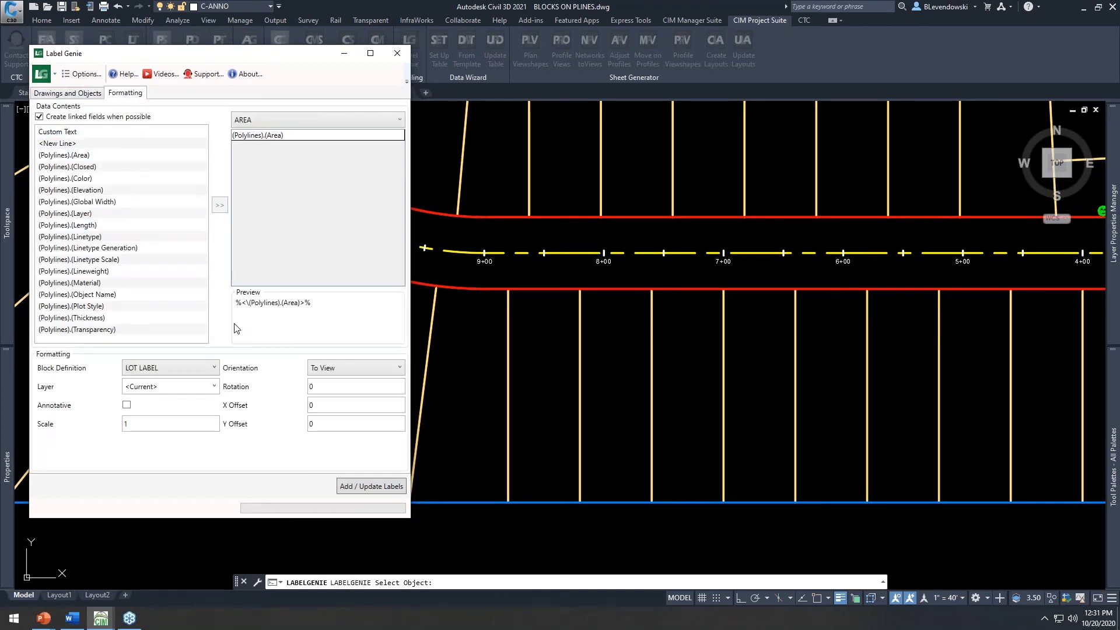
{"action": "left_click", "coordinate": [196, 372]}
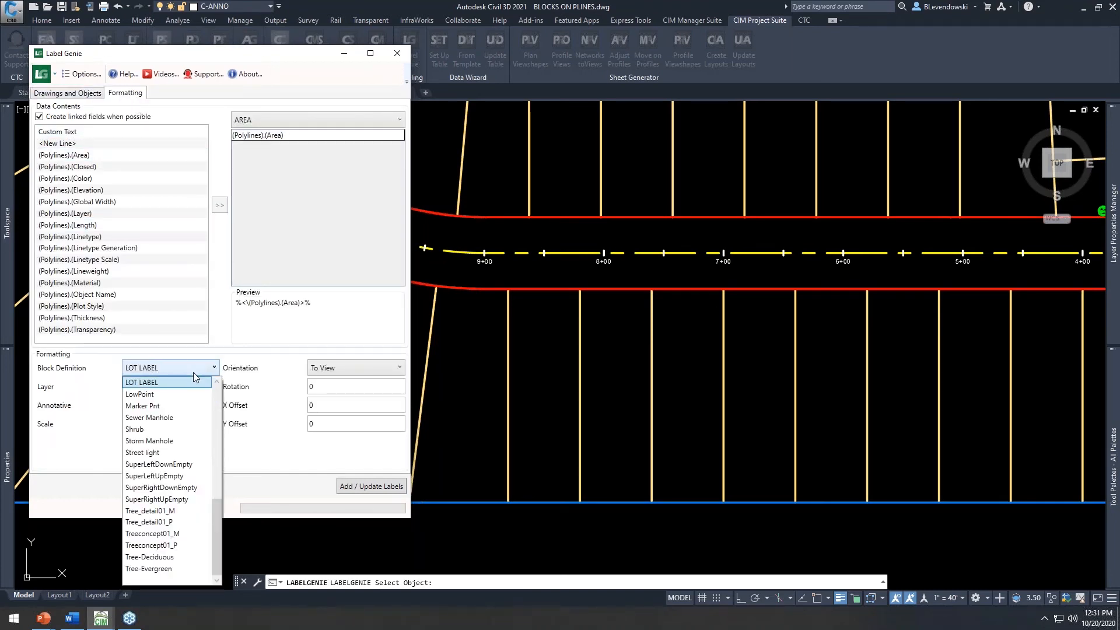
{"action": "scroll", "coordinate": [167, 384], "scroll_direction": "up", "scroll_amount": 10}
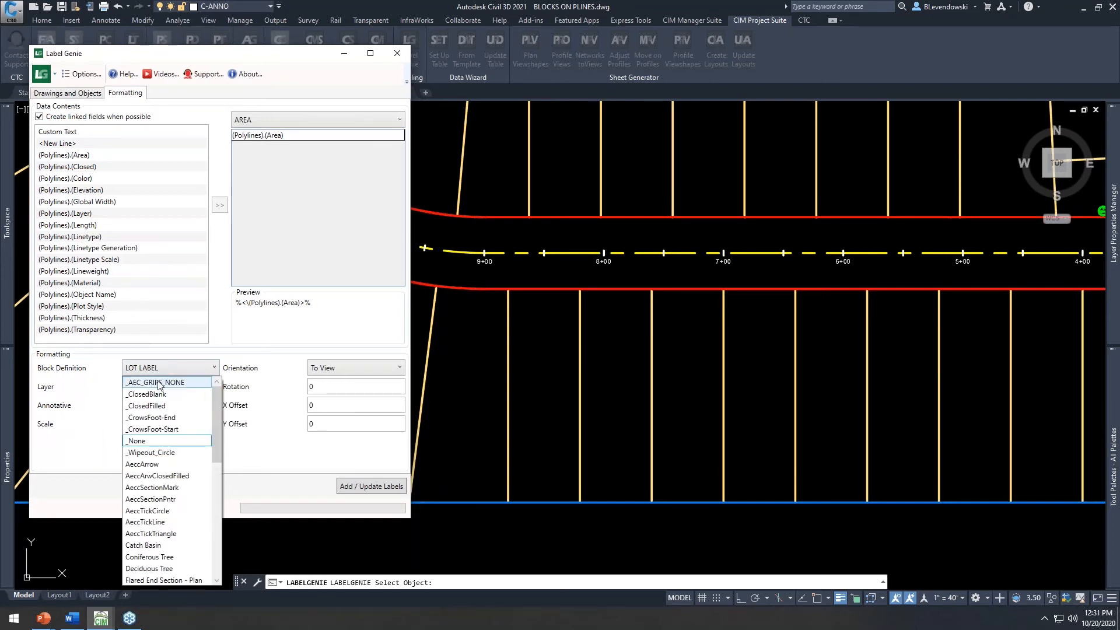
{"action": "scroll", "coordinate": [179, 426], "scroll_direction": "down", "scroll_amount": 9}
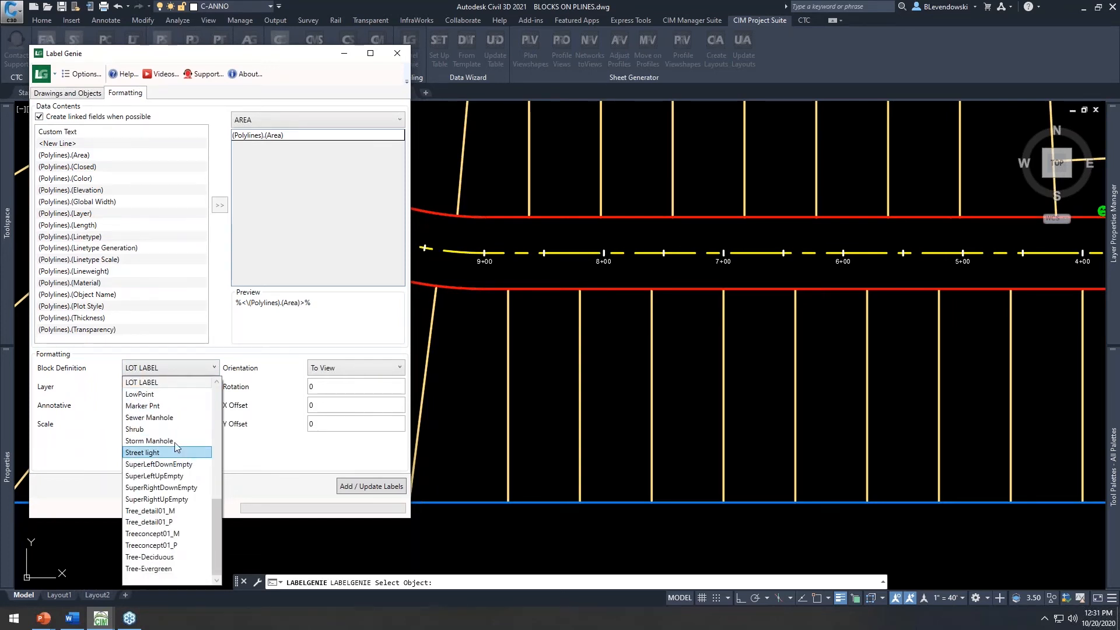
{"action": "left_click", "coordinate": [166, 384]}
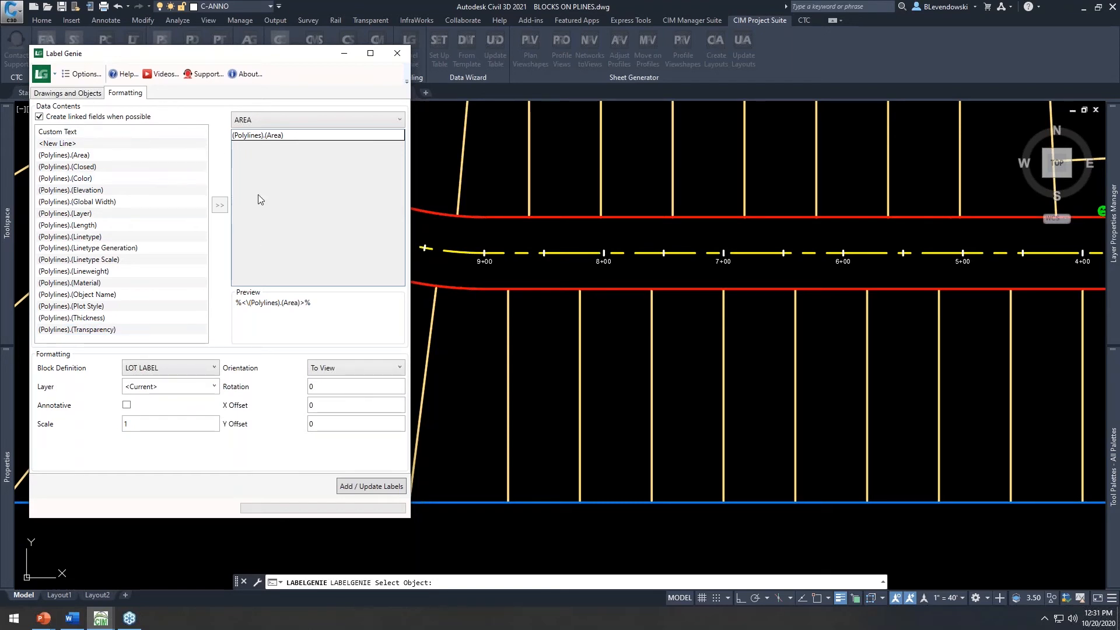
Step: Choose the block's AREA attribute and select the (Polylines).(Area) field among the available data contents
{"action": "left_click", "coordinate": [283, 120]}
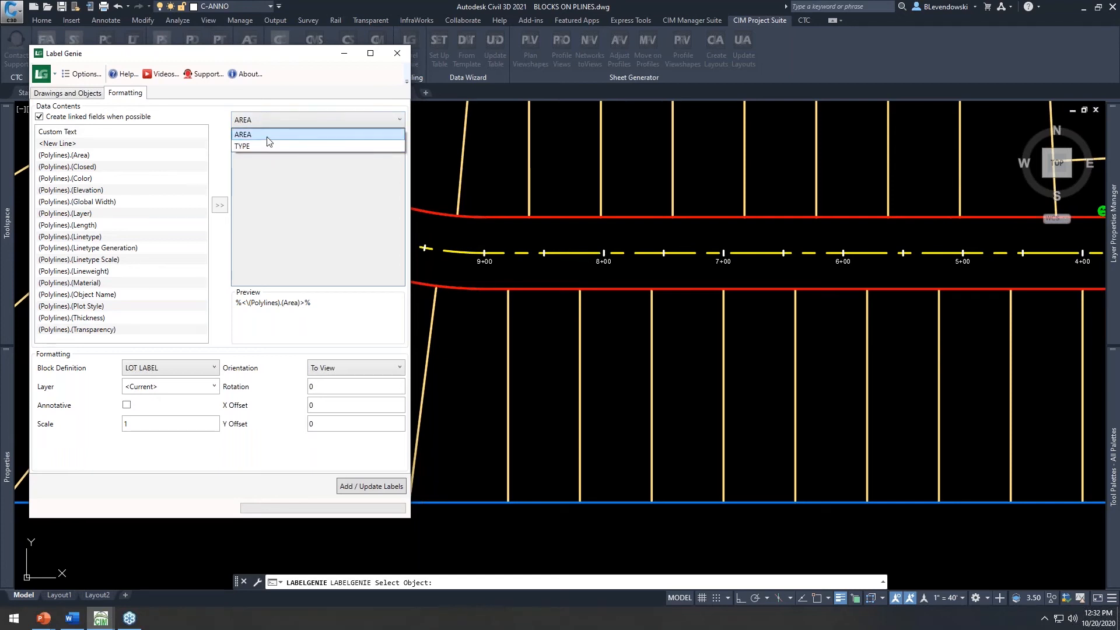
{"action": "left_click", "coordinate": [260, 134]}
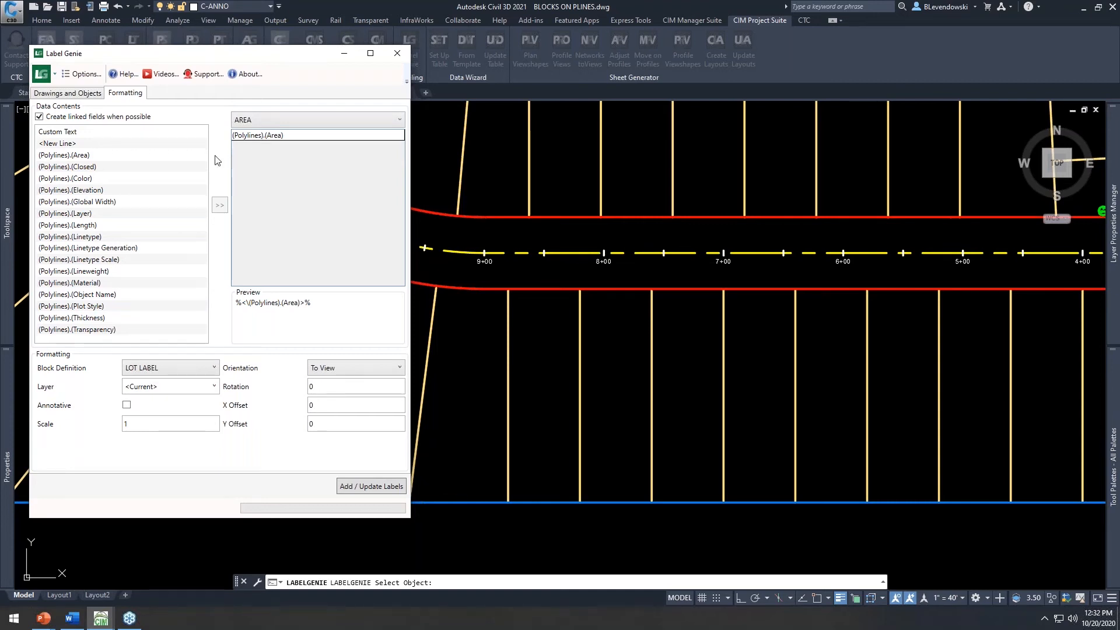
{"action": "left_click", "coordinate": [84, 155]}
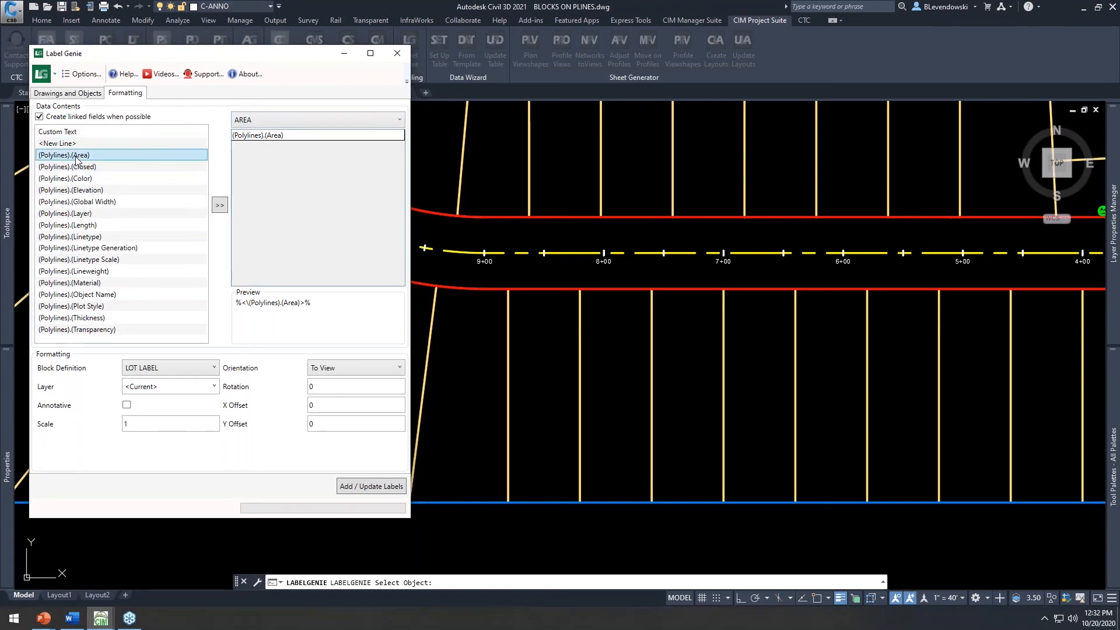
Step: Switch to the block's TYPE attribute and select Custom Text among the available data contents
{"action": "left_click", "coordinate": [287, 137]}
{"action": "left_click", "coordinate": [264, 124]}
{"action": "left_click", "coordinate": [254, 144]}
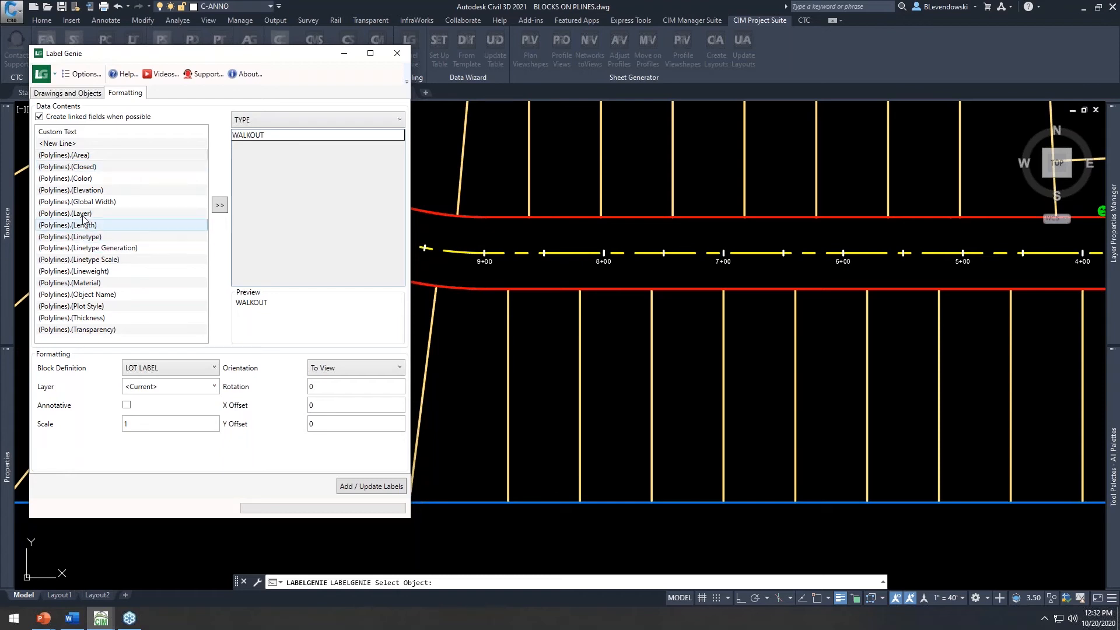
{"action": "left_click", "coordinate": [105, 132]}
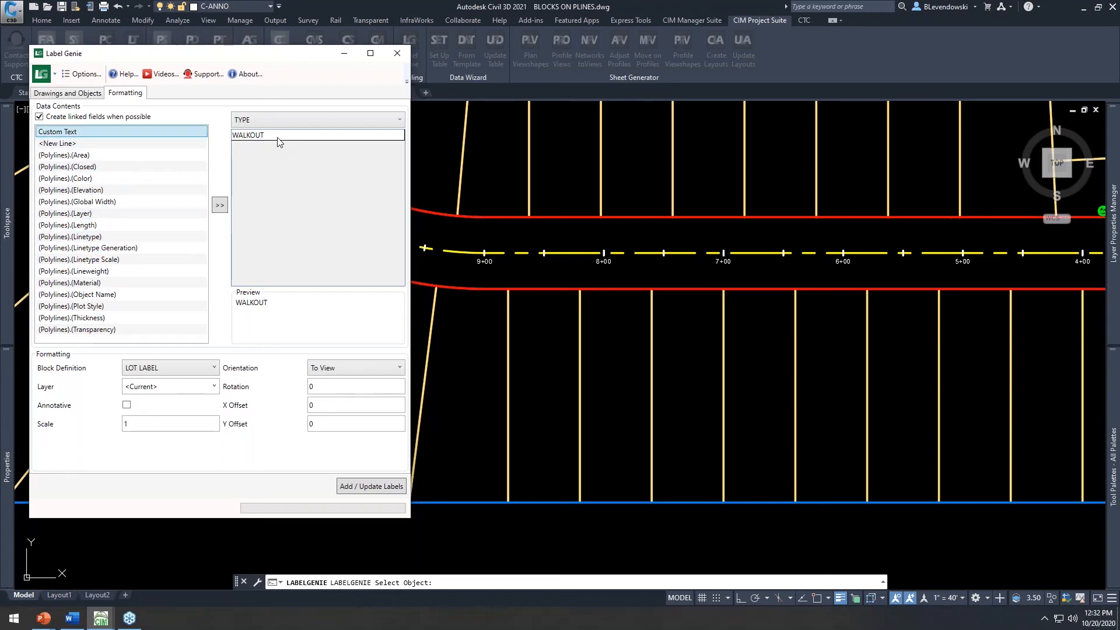
{"action": "left_click_drag", "start_coordinate": [281, 56], "coordinate": [305, 57]}
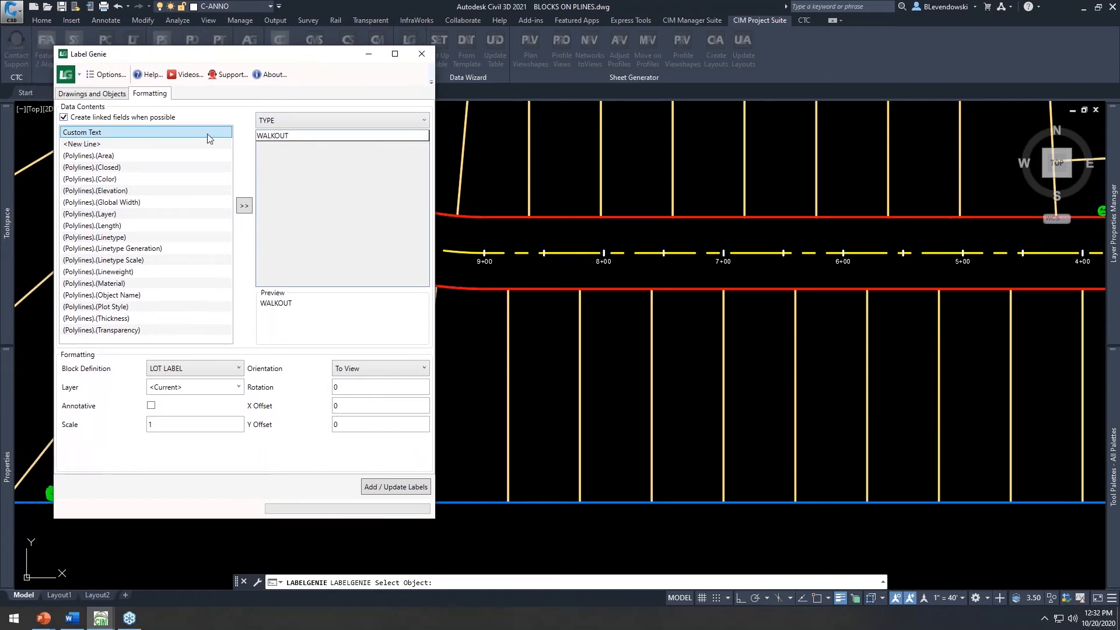
{"action": "left_click", "coordinate": [97, 134]}
{"action": "left_click_drag", "start_coordinate": [306, 59], "coordinate": [295, 85]}
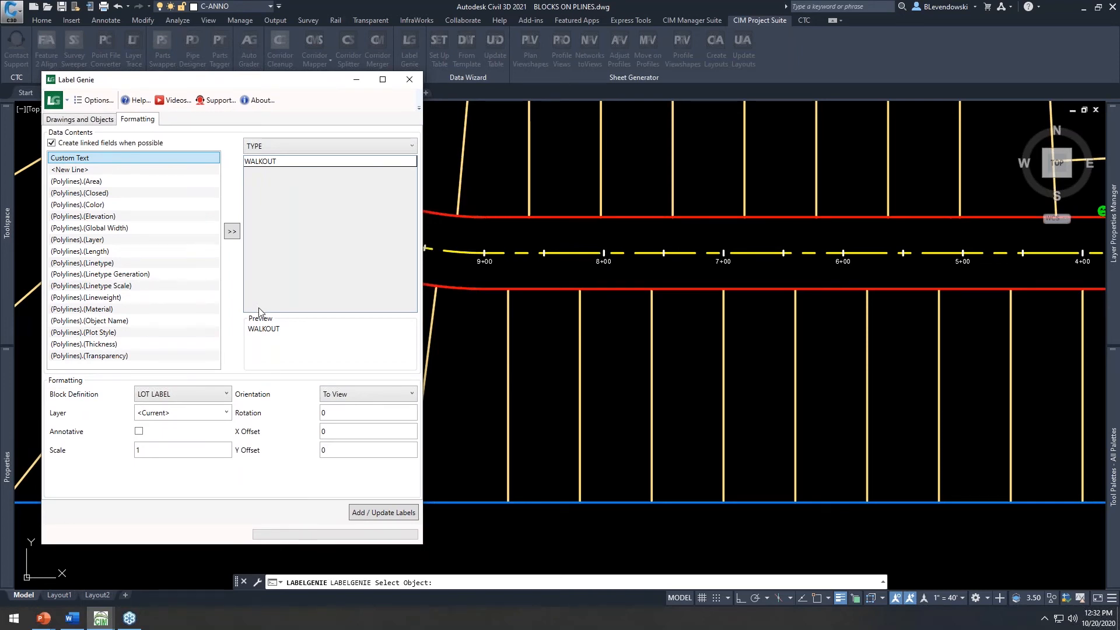
Step: Open the customization of the AREA attribute's (Polylines).(Area) field and choose the Decimal format with 0.00 precision
{"action": "left_click", "coordinate": [119, 182]}
{"action": "left_click", "coordinate": [292, 145]}
{"action": "left_click", "coordinate": [269, 161]}
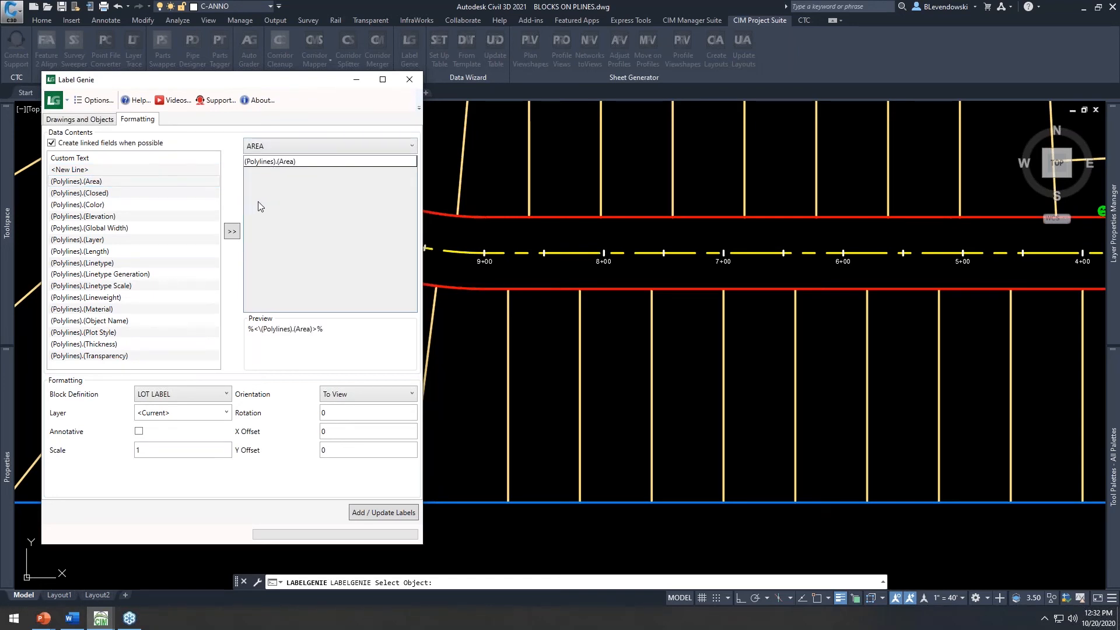
{"action": "left_click", "coordinate": [320, 162]}
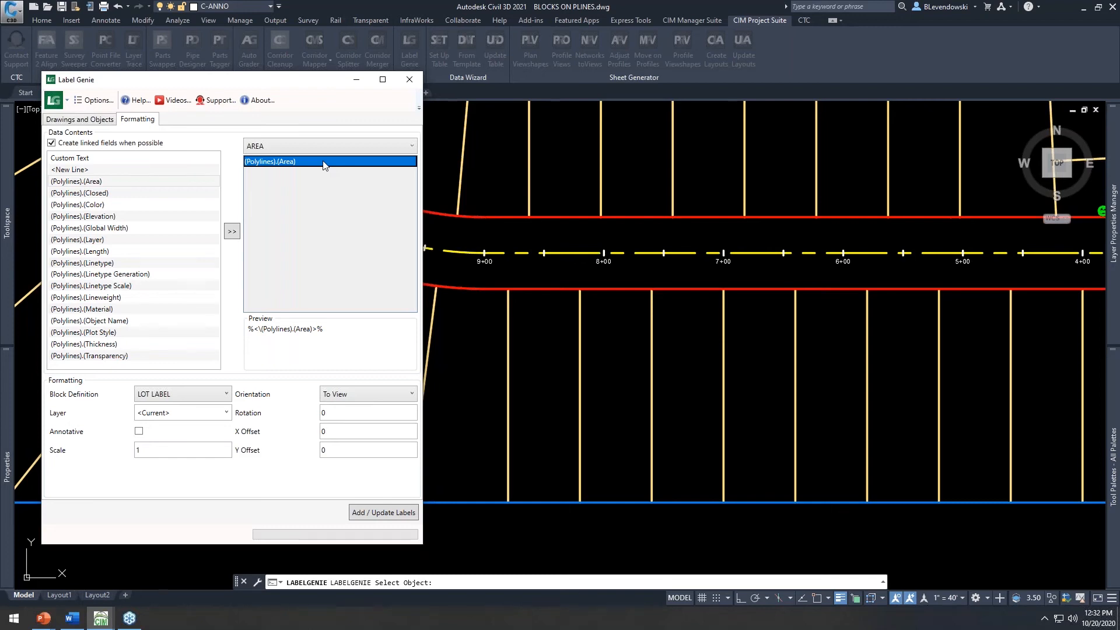
{"action": "double_click", "coordinate": [324, 163]}
{"action": "left_click_drag", "start_coordinate": [227, 173], "coordinate": [324, 117]}
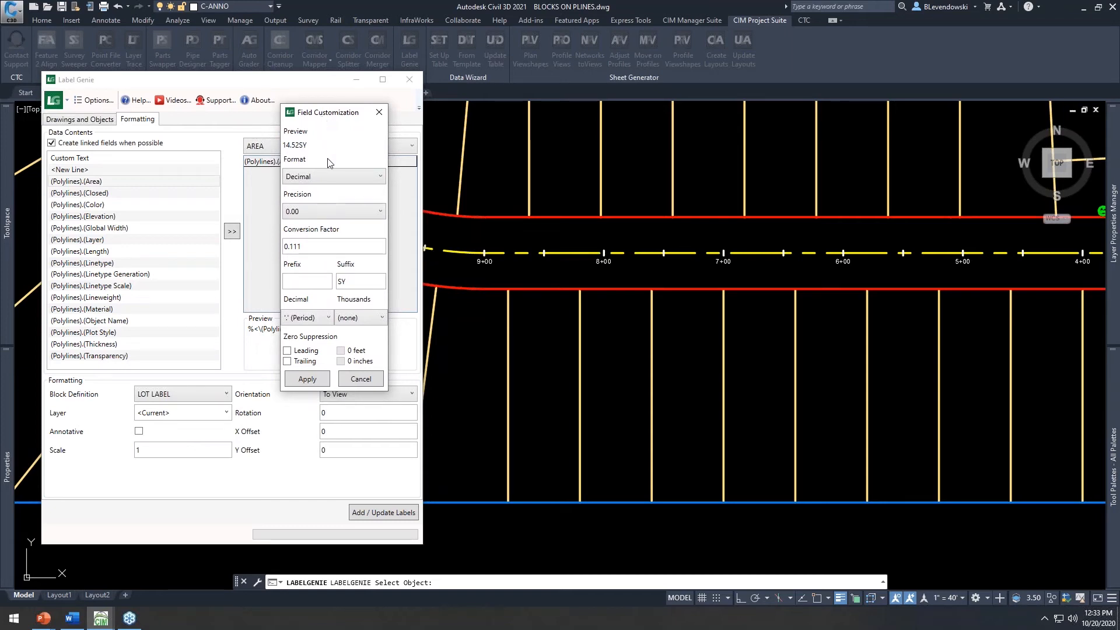
{"action": "left_click", "coordinate": [313, 175]}
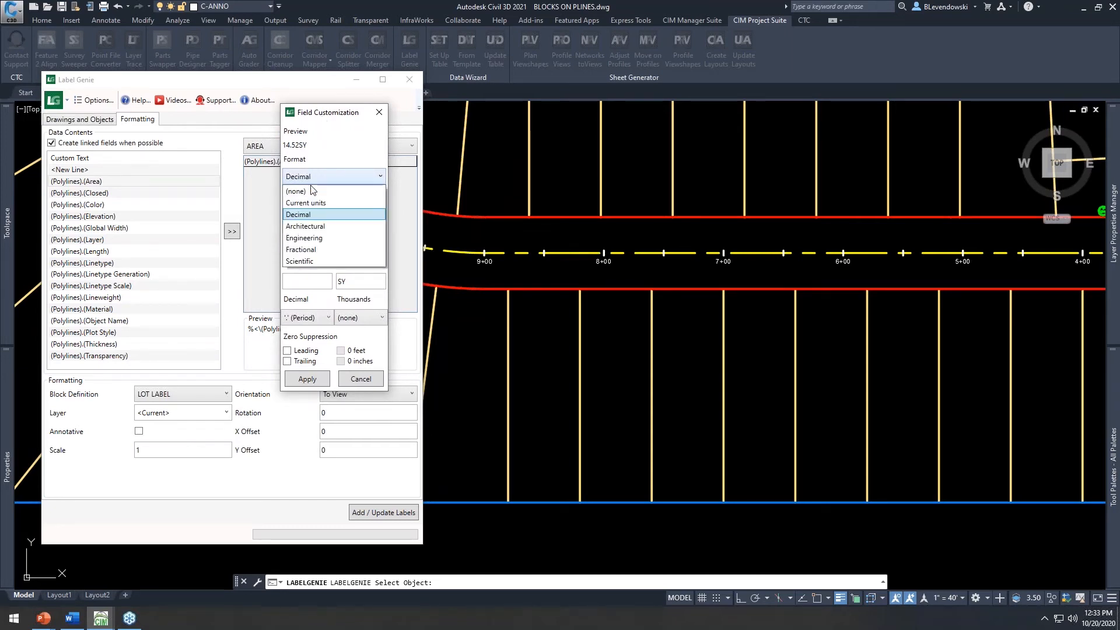
{"action": "left_click", "coordinate": [305, 213]}
{"action": "left_click", "coordinate": [336, 211]}
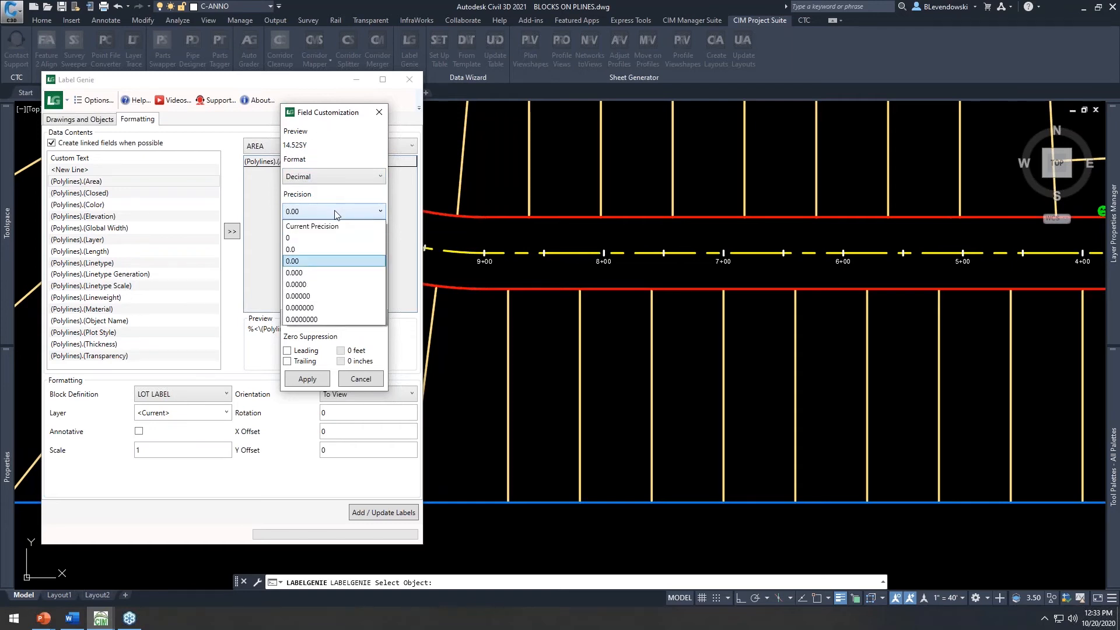
{"action": "left_click", "coordinate": [298, 261]}
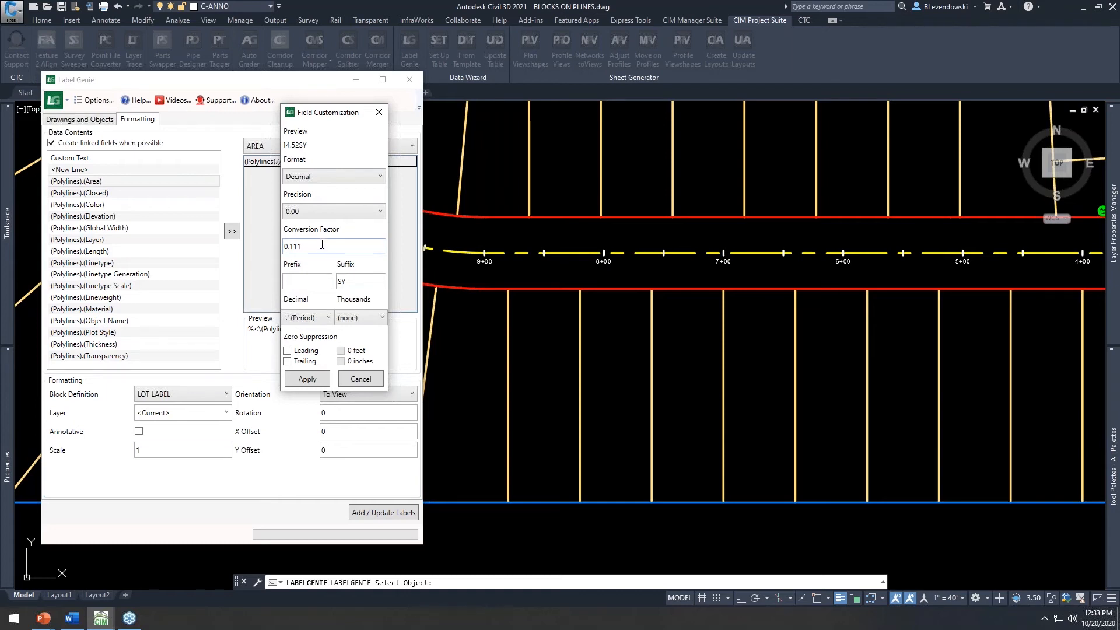
Step: Apply the area field customization with a conversion factor of 0.111 and the suffix SY
{"action": "double_click", "coordinate": [318, 245]}
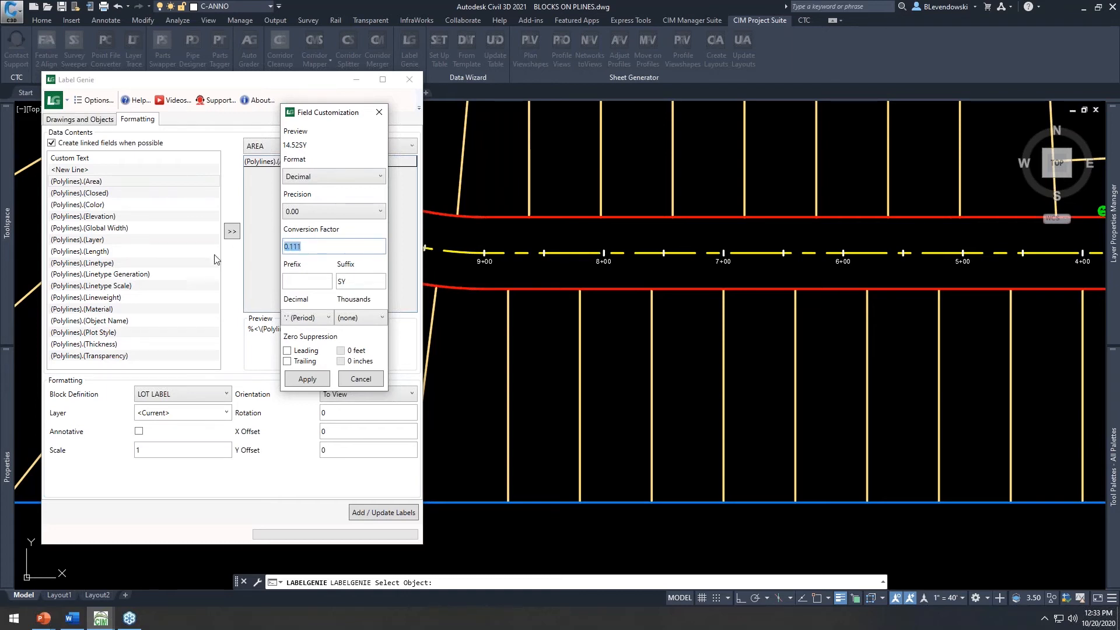
{"action": "left_click", "coordinate": [319, 247]}
{"action": "key", "text": "shift+Home"}
{"action": "left_click", "coordinate": [358, 280]}
{"action": "left_click", "coordinate": [306, 380]}
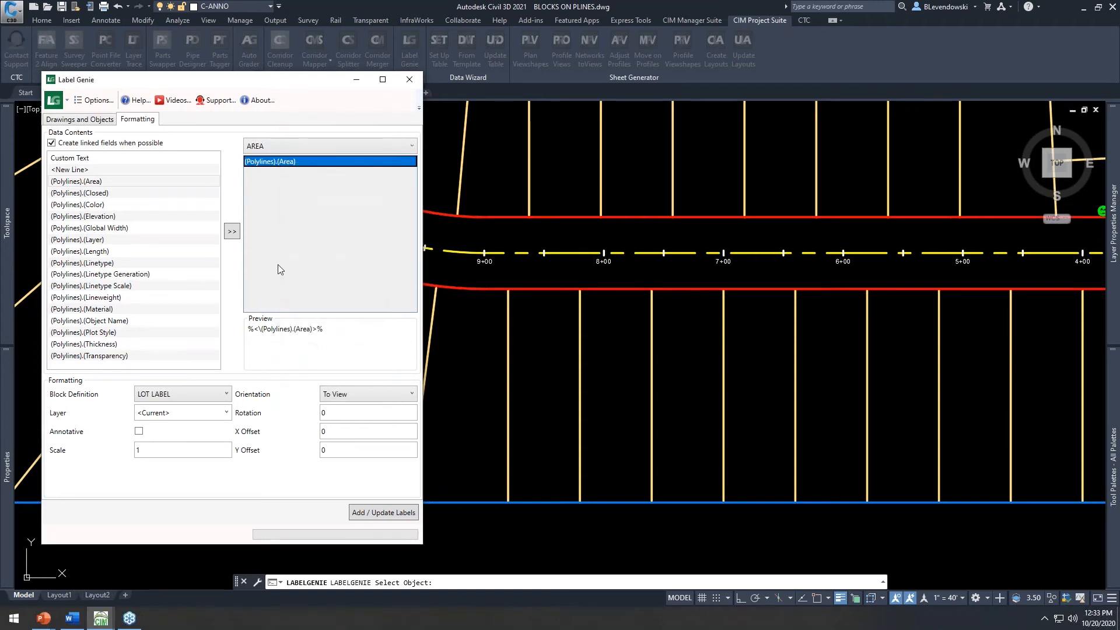
Step: Switch to the TYPE attribute and keep WALKOUT as its text
{"action": "left_click", "coordinate": [278, 147]}
{"action": "left_click", "coordinate": [269, 168]}
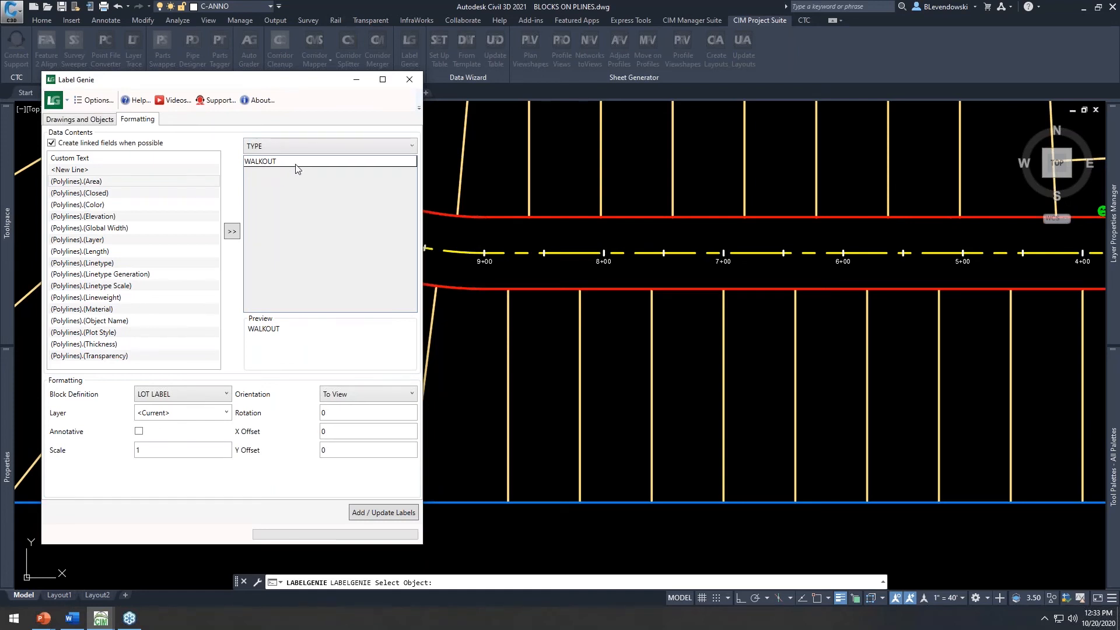
{"action": "left_click", "coordinate": [297, 166]}
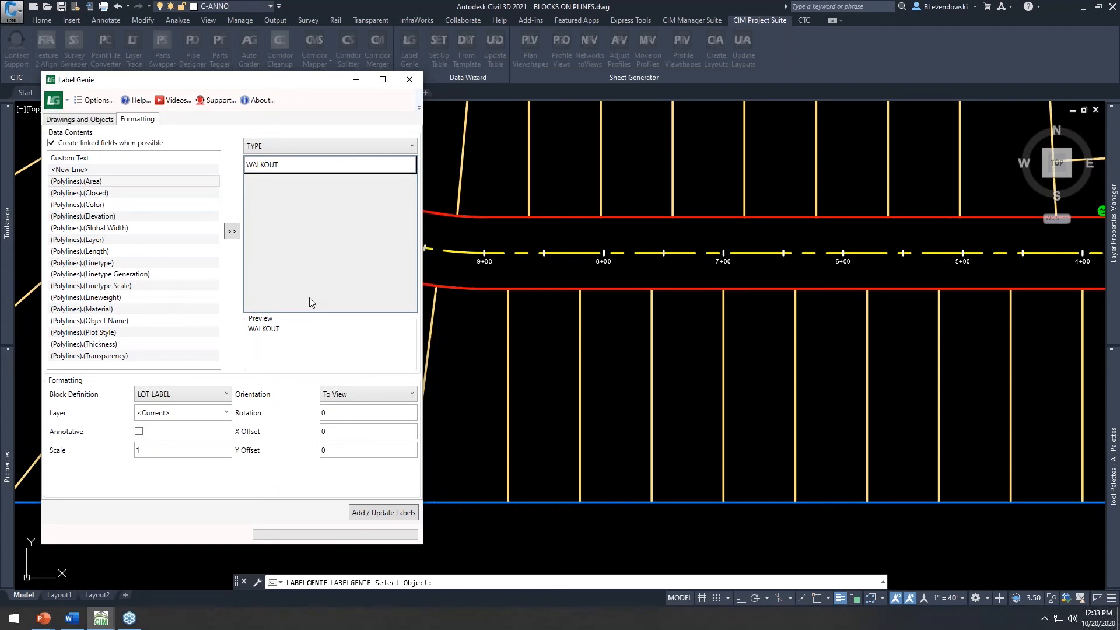
{"action": "left_click", "coordinate": [172, 480]}
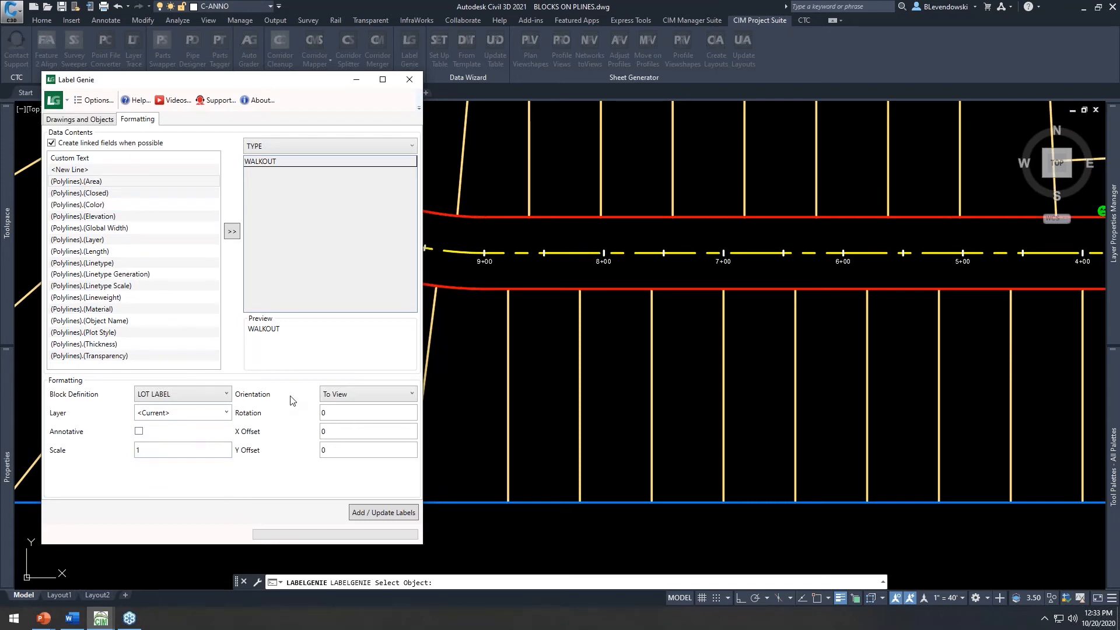
Step: Set the block labels' orientation to To View with a rotation of 0
{"action": "left_click", "coordinate": [380, 395]}
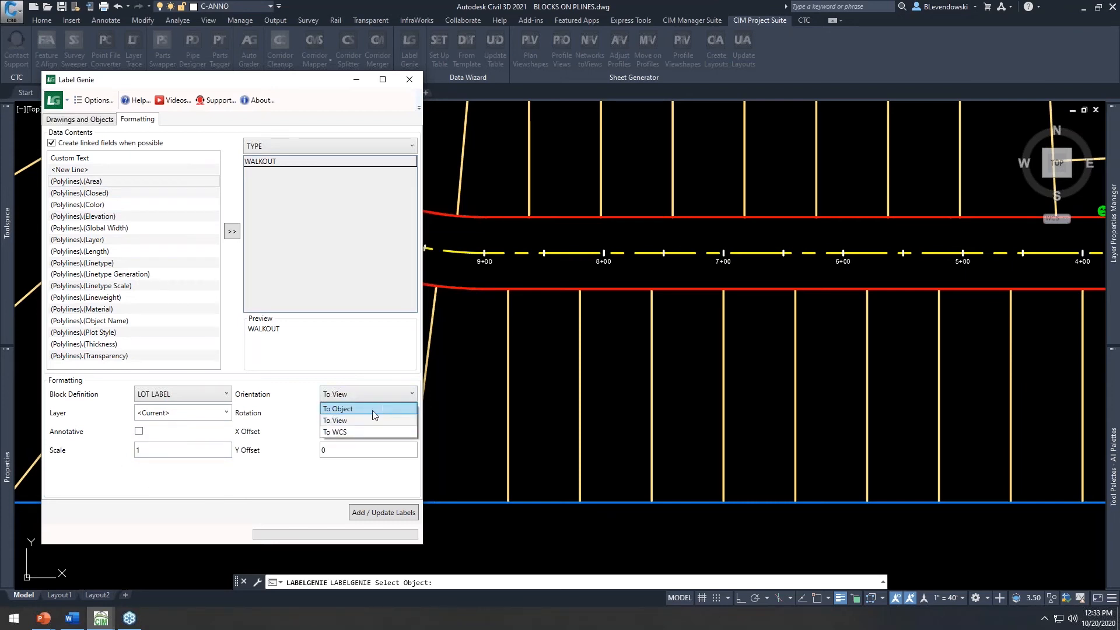
{"action": "left_click", "coordinate": [353, 421]}
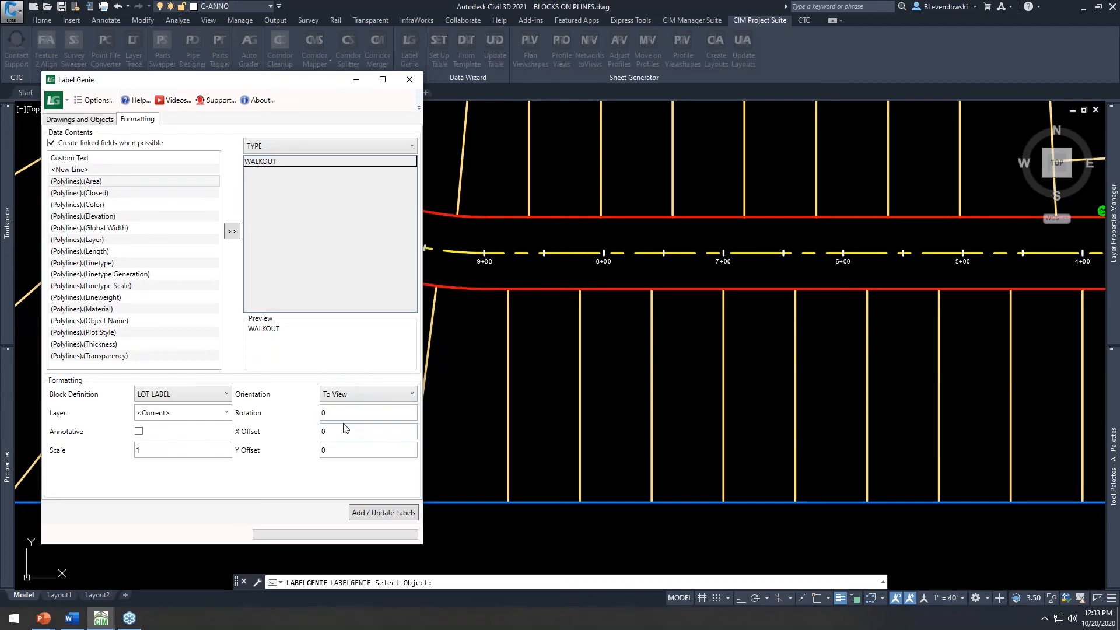
{"action": "left_click", "coordinate": [323, 413]}
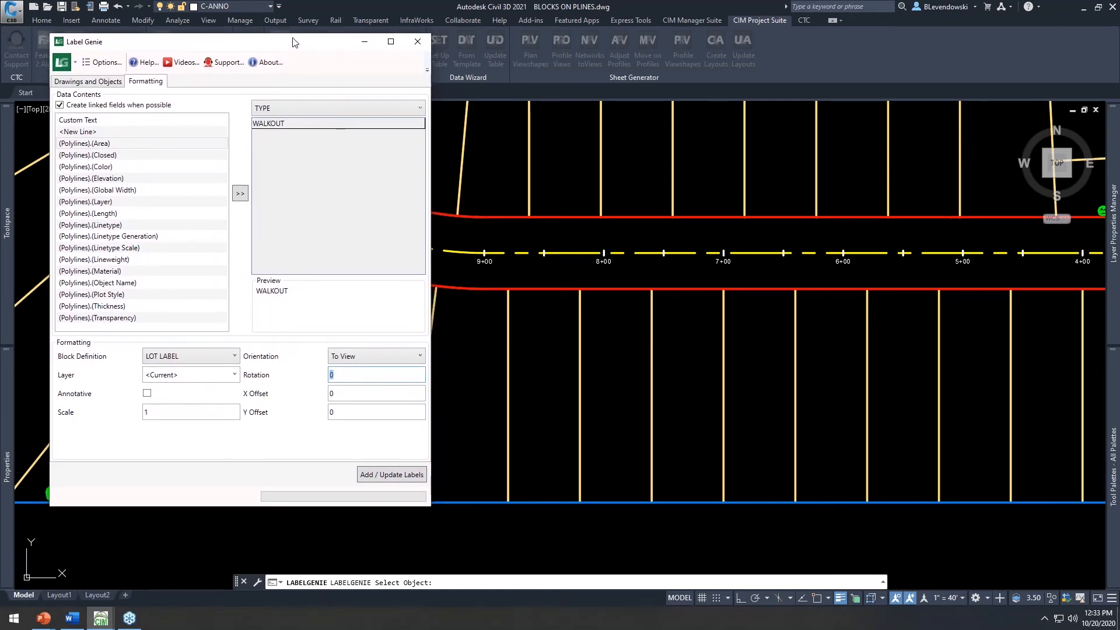
{"action": "left_click_drag", "start_coordinate": [294, 34], "coordinate": [292, 69]}
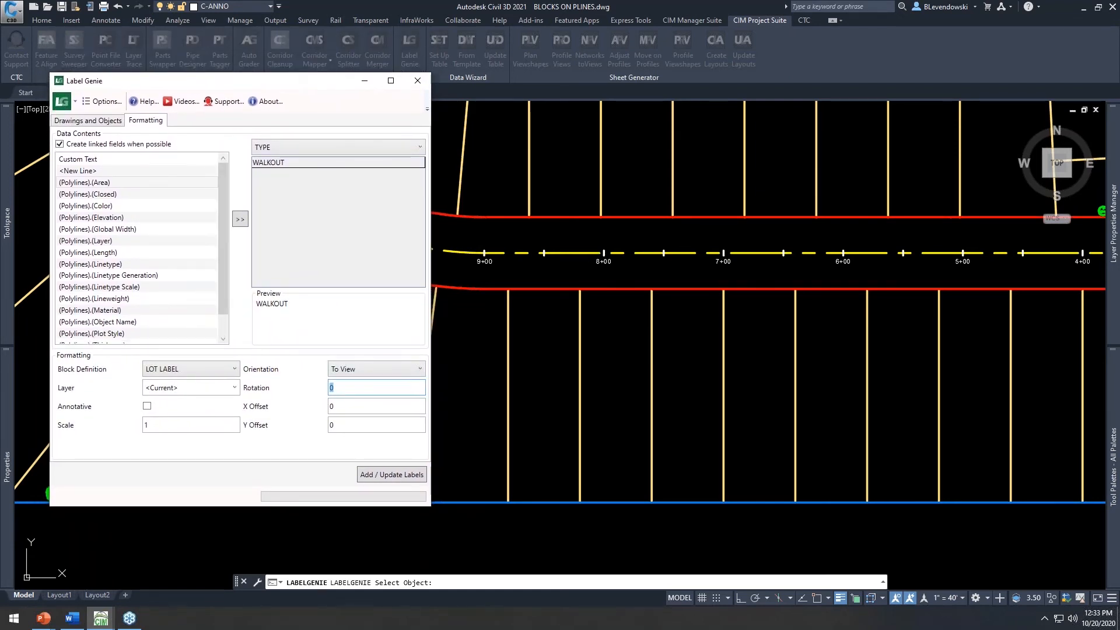
Step: Add the LOT LABEL blocks to the lot polylines and close Label Genie
{"action": "left_click", "coordinate": [373, 475]}
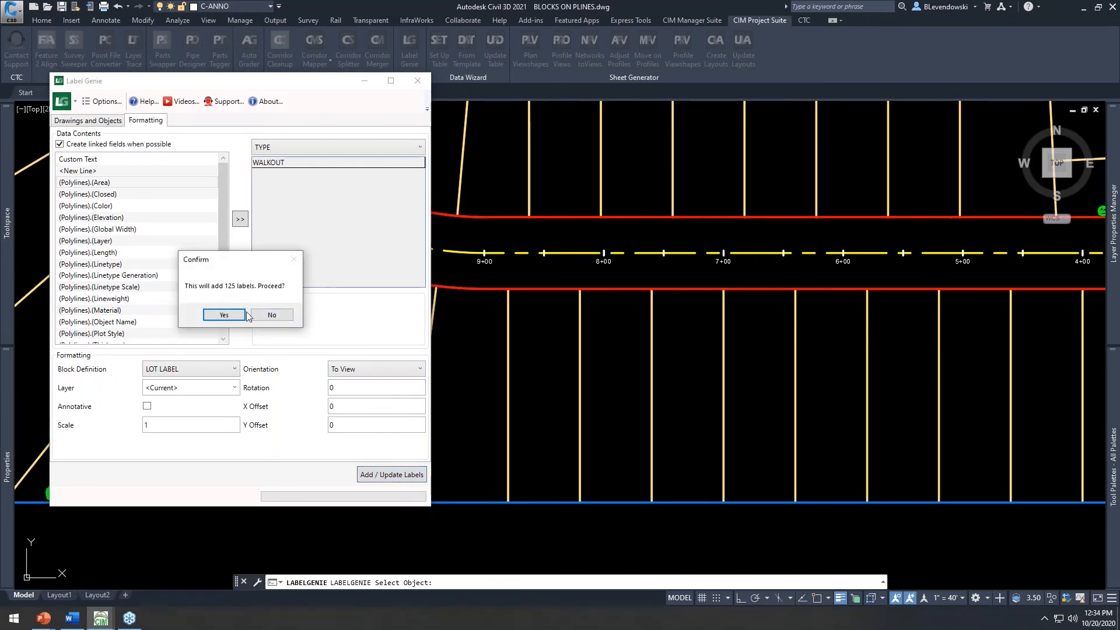
{"action": "left_click", "coordinate": [224, 316]}
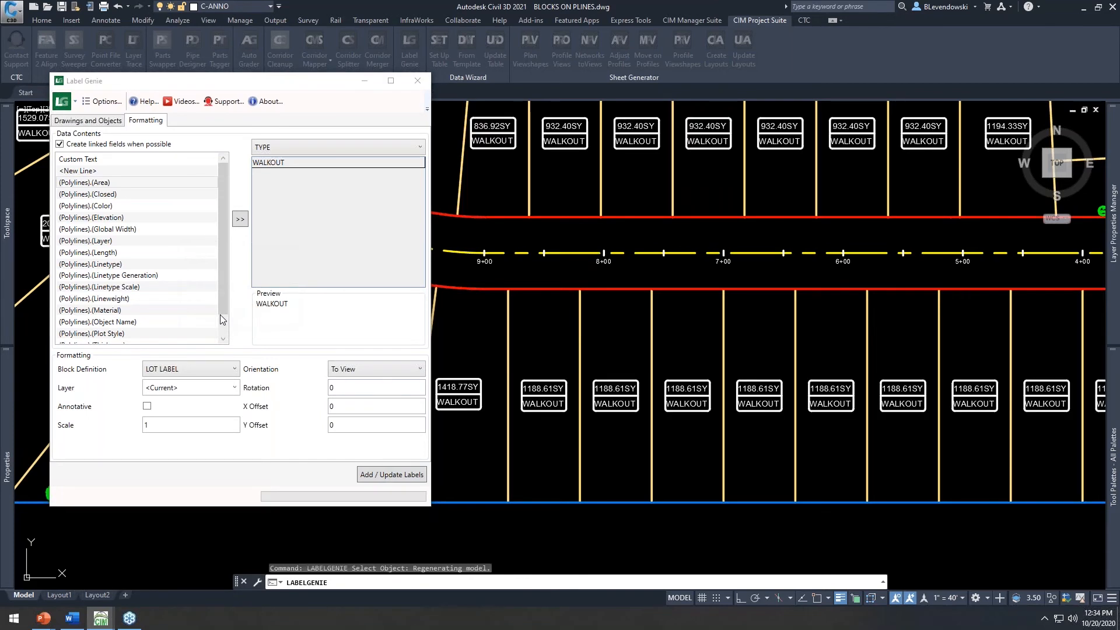
{"action": "left_click", "coordinate": [326, 362]}
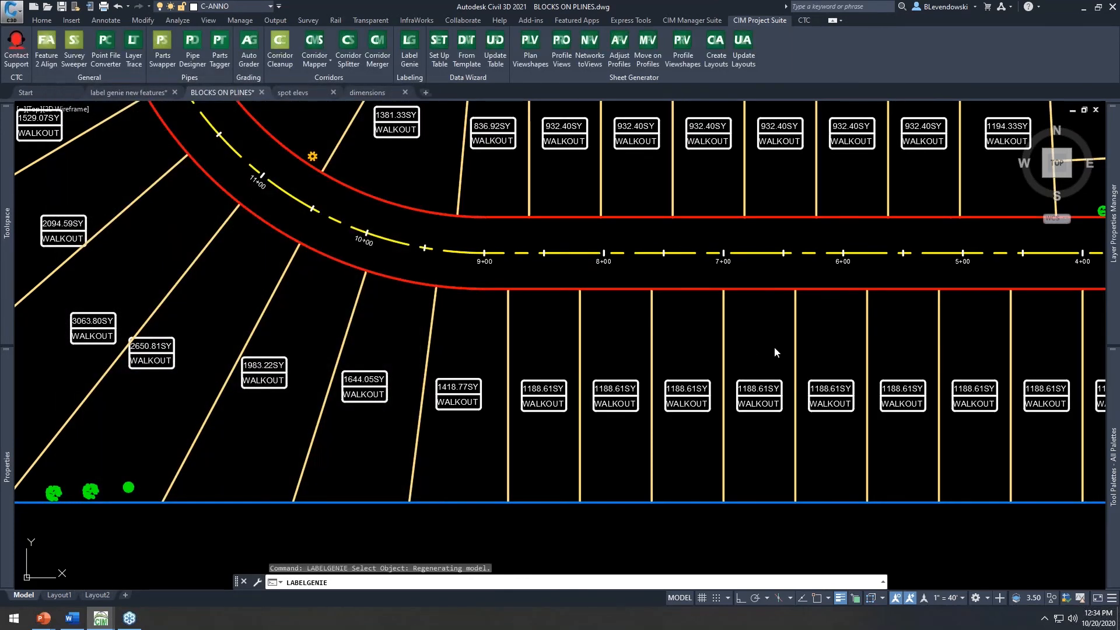
Step: Examine the area and type values in the block labels on the straight lots and the angled lots near the road's curve
{"action": "middle_click_drag", "start_coordinate": [820, 327], "coordinate": [591, 292]}
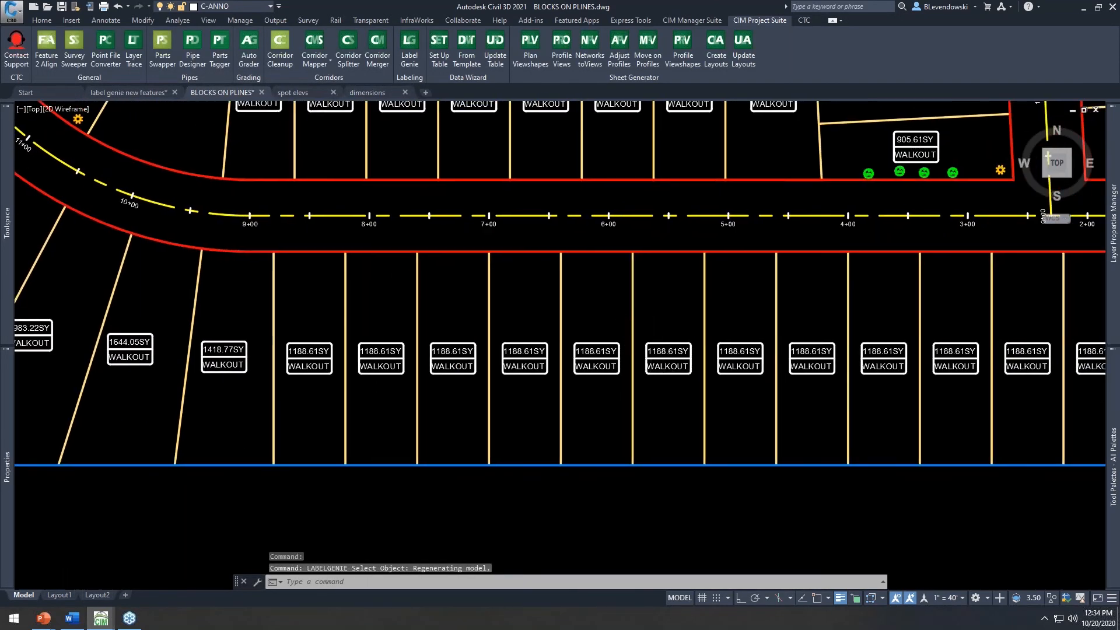
{"action": "scroll", "coordinate": [642, 373], "scroll_direction": "up", "scroll_amount": 5}
{"action": "left_click", "coordinate": [550, 259]}
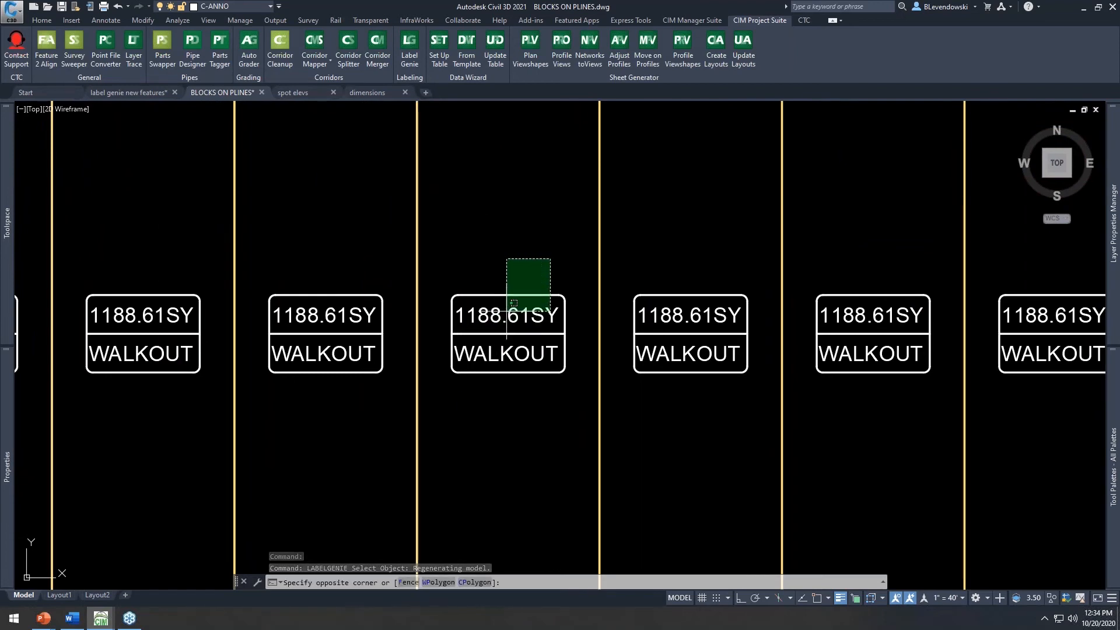
{"action": "key", "text": "Escape"}
{"action": "key", "text": "Escape"}
{"action": "key", "text": "Escape"}
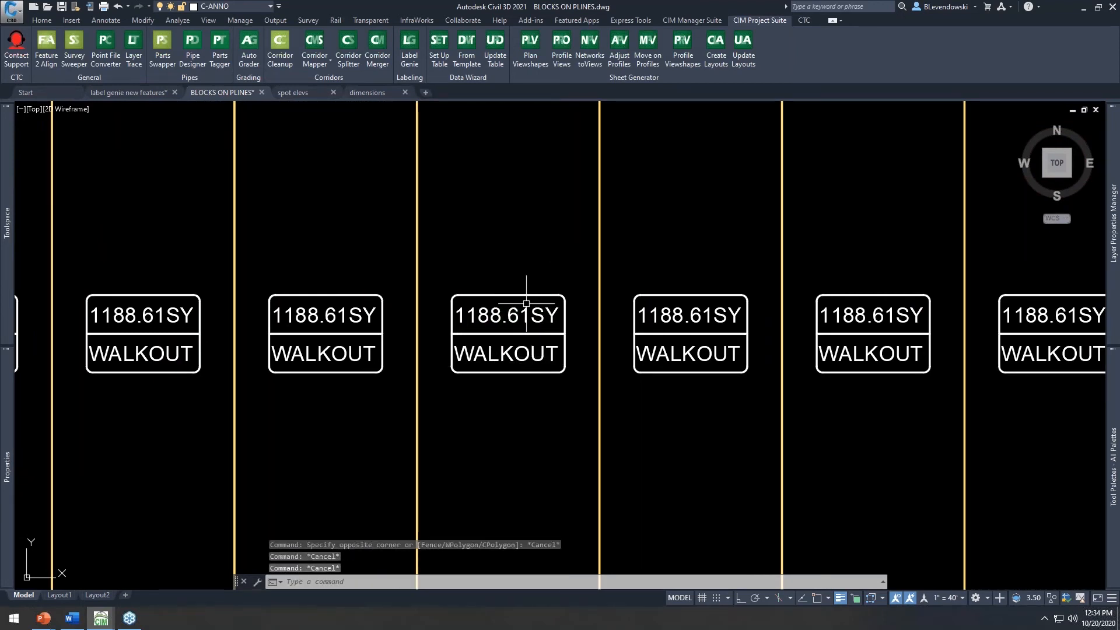
{"action": "scroll", "coordinate": [580, 320], "scroll_direction": "down", "scroll_amount": 3}
{"action": "mouse_move", "coordinate": [655, 375]}
{"action": "middle_mouse_down"}
{"action": "mouse_move", "coordinate": [325, 360]}
{"action": "mouse_move", "coordinate": [721, 472]}
{"action": "middle_mouse_up"}
{"action": "middle_click_drag", "start_coordinate": [319, 422], "coordinate": [331, 378]}
{"action": "scroll", "coordinate": [265, 405], "scroll_direction": "up", "scroll_amount": 2}
{"action": "middle_click_drag", "start_coordinate": [276, 407], "coordinate": [263, 330]}
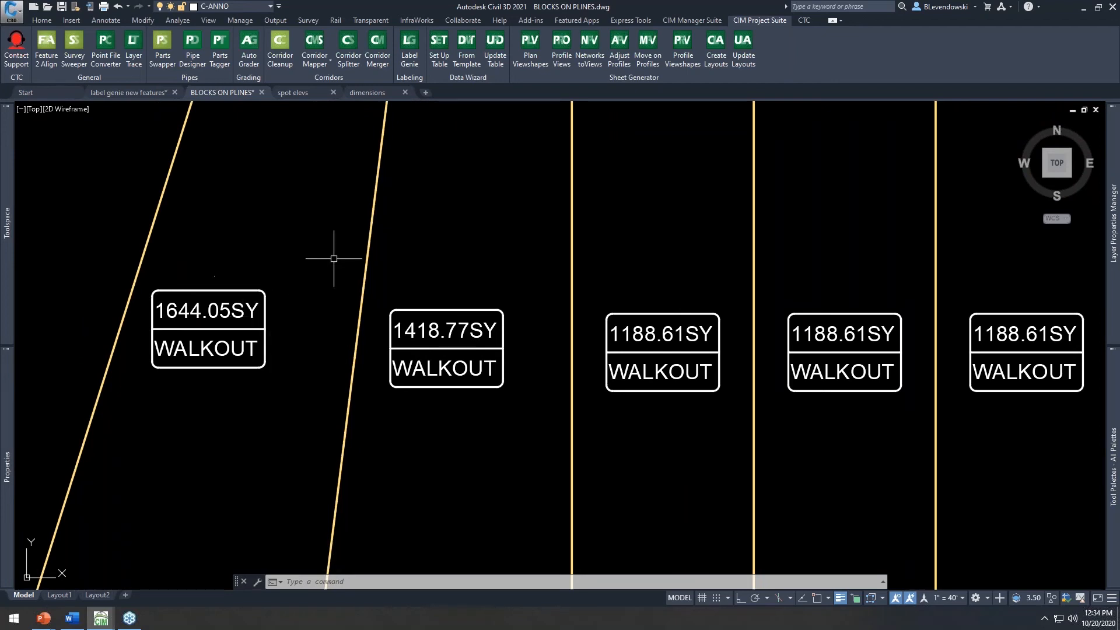
{"action": "key", "text": "Escape"}
{"action": "key", "text": "Escape"}
{"action": "key", "text": "Escape"}
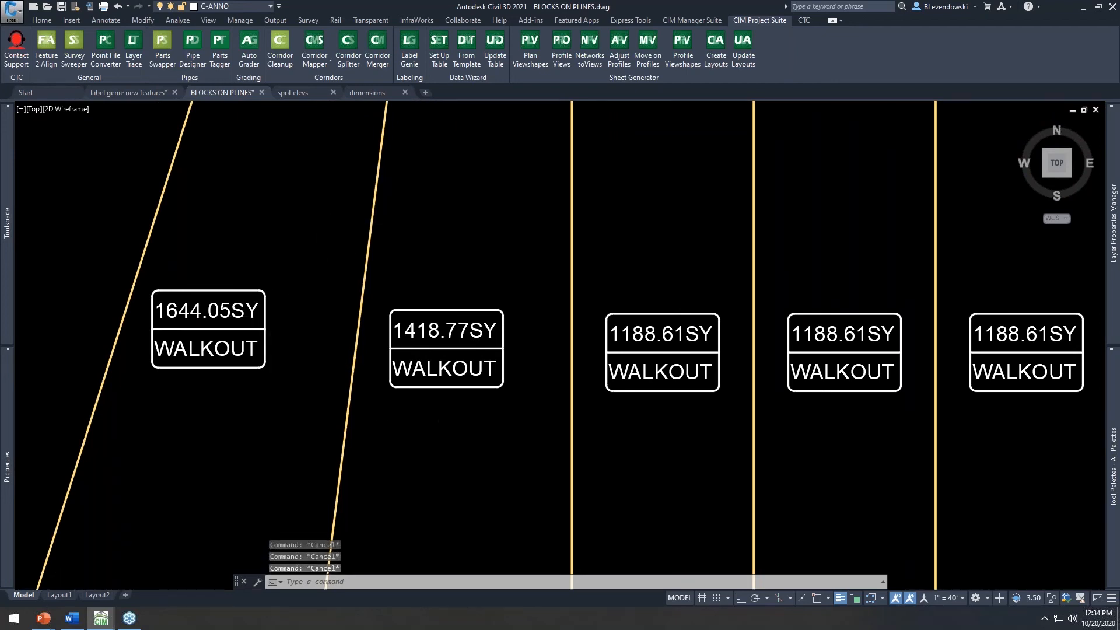
Step: Examine the placement of the lot labels across the subdivision and along both sides of the main road
{"action": "scroll", "coordinate": [445, 411], "scroll_direction": "down", "scroll_amount": 6}
{"action": "mouse_move", "coordinate": [445, 411]}
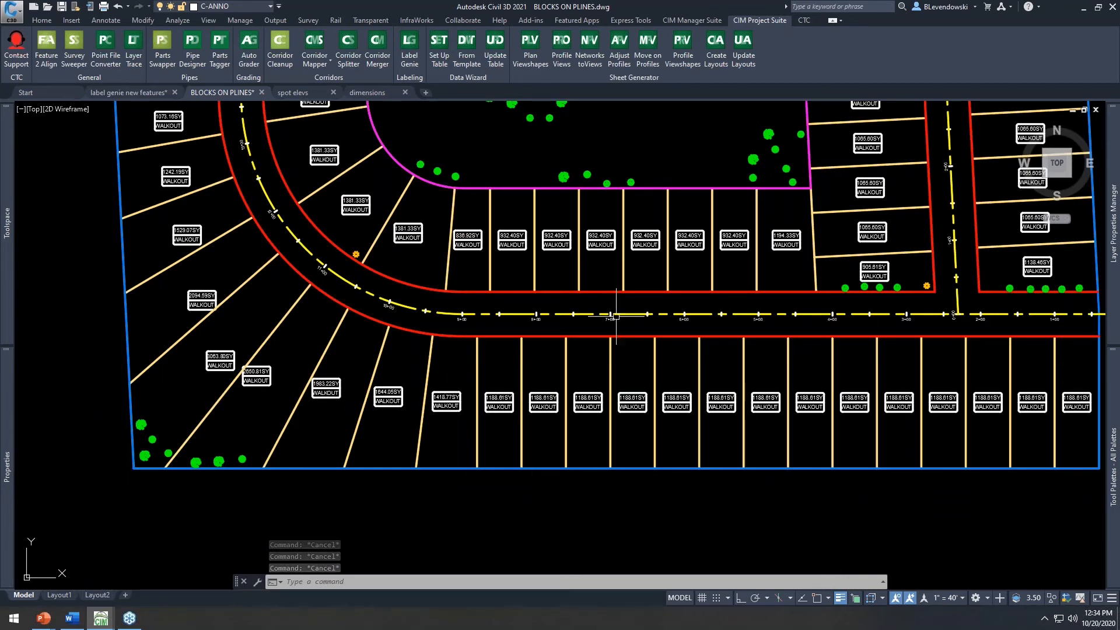
{"action": "mouse_move", "coordinate": [609, 345]}
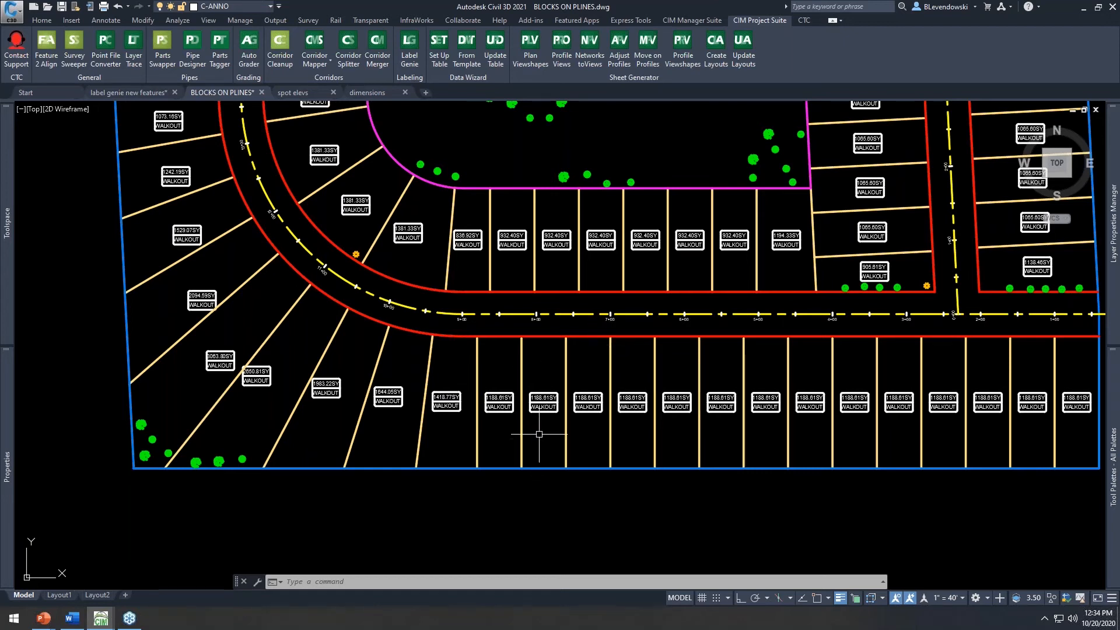
{"action": "scroll", "coordinate": [550, 420], "scroll_direction": "up", "scroll_amount": 3}
{"action": "scroll", "coordinate": [550, 420], "scroll_direction": "up", "scroll_amount": 2}
{"action": "mouse_move", "coordinate": [640, 307]}
{"action": "middle_mouse_down"}
{"action": "mouse_move", "coordinate": [576, 311]}
{"action": "mouse_move", "coordinate": [344, 379]}
{"action": "middle_mouse_up"}
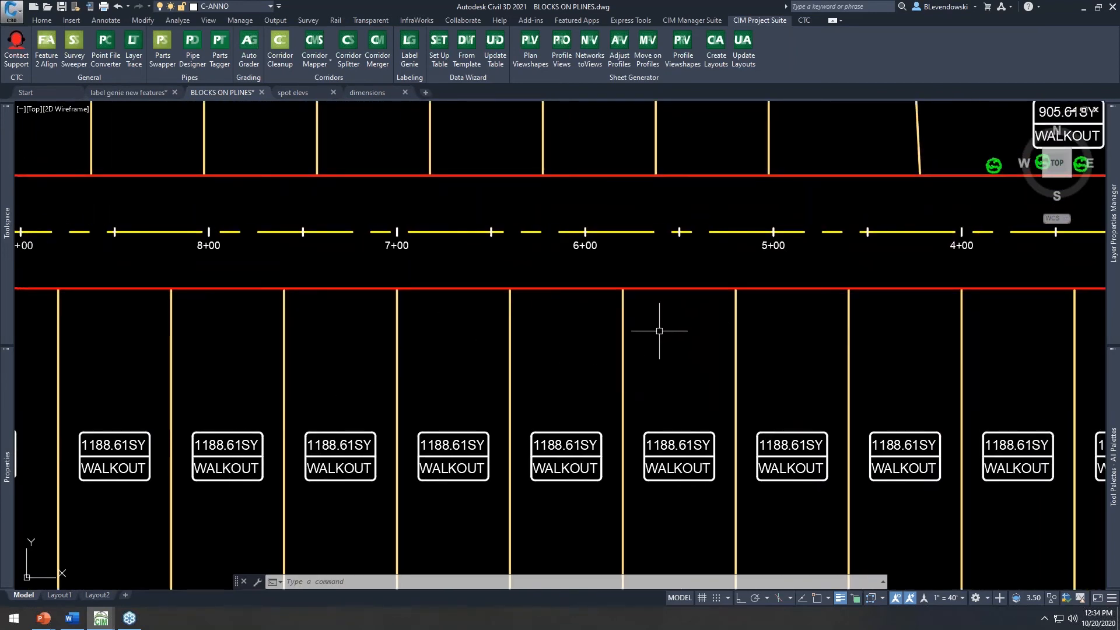
{"action": "scroll", "coordinate": [717, 316], "scroll_direction": "down", "scroll_amount": 2}
{"action": "middle_click_drag", "start_coordinate": [881, 290], "coordinate": [788, 301]}
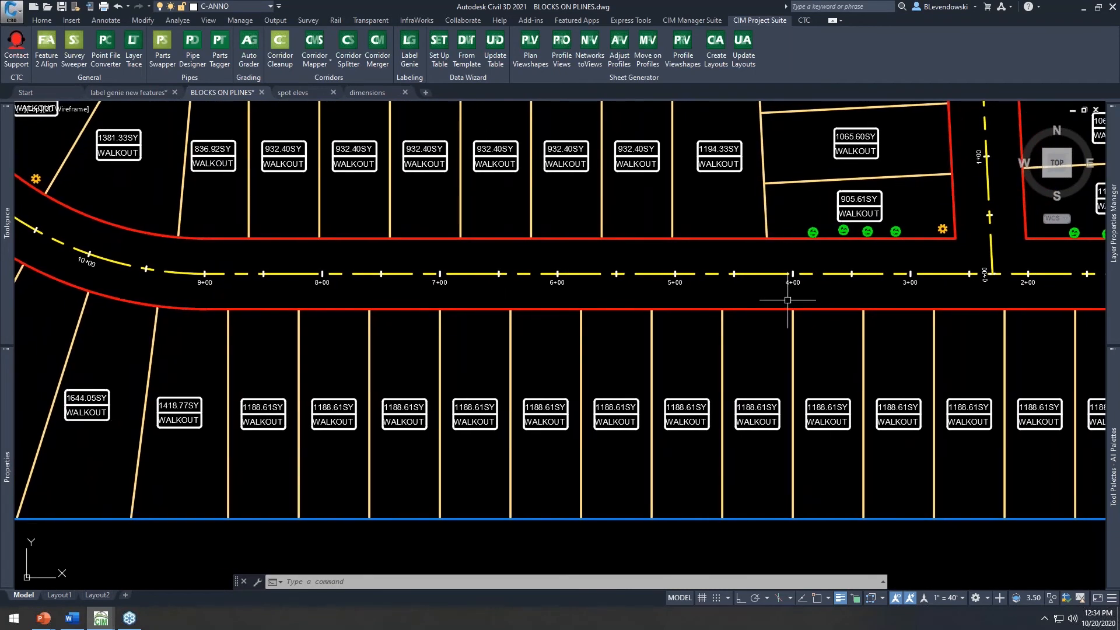
{"action": "key", "text": "Escape"}
{"action": "key", "text": "Escape"}
{"action": "key", "text": "Escape"}
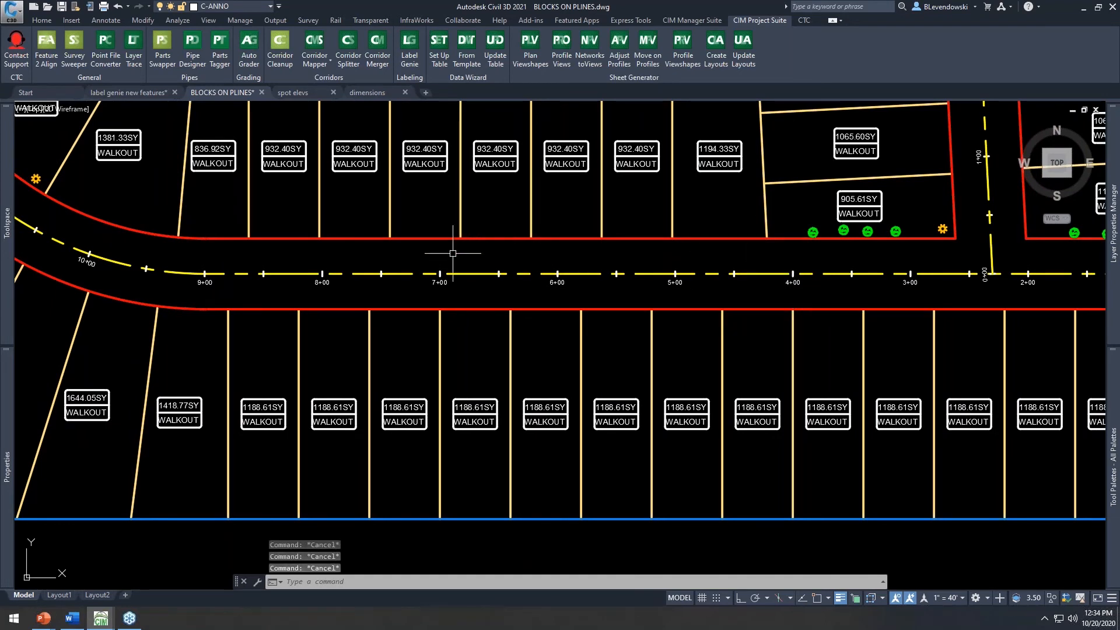
Step: Switch to the spot elevs drawing and show the lots along the road between the curve and the side street
{"action": "left_click", "coordinate": [293, 92]}
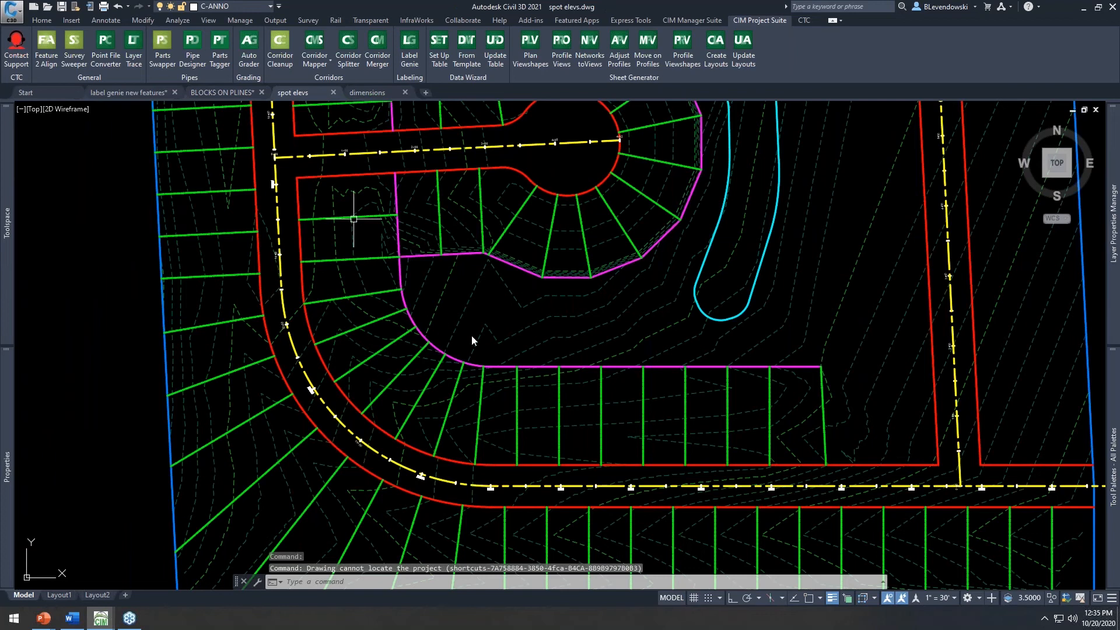
{"action": "mouse_move", "coordinate": [575, 429]}
{"action": "middle_mouse_down"}
{"action": "mouse_move", "coordinate": [456, 286]}
{"action": "mouse_move", "coordinate": [513, 268]}
{"action": "middle_mouse_up"}
{"action": "scroll", "coordinate": [481, 313], "scroll_direction": "up", "scroll_amount": 2}
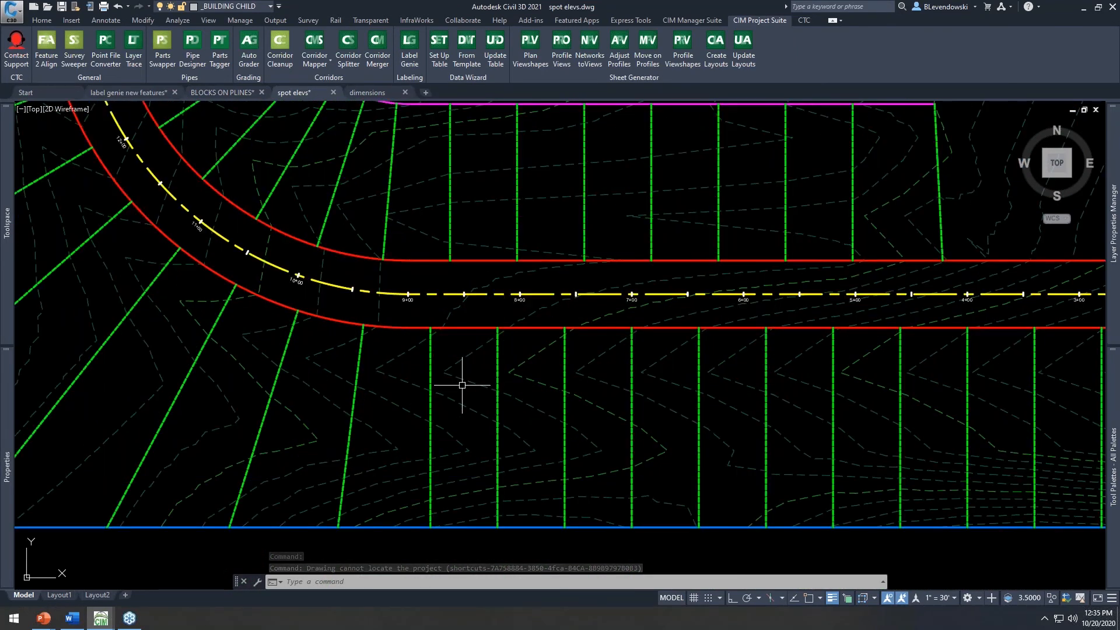
{"action": "mouse_move", "coordinate": [463, 385]}
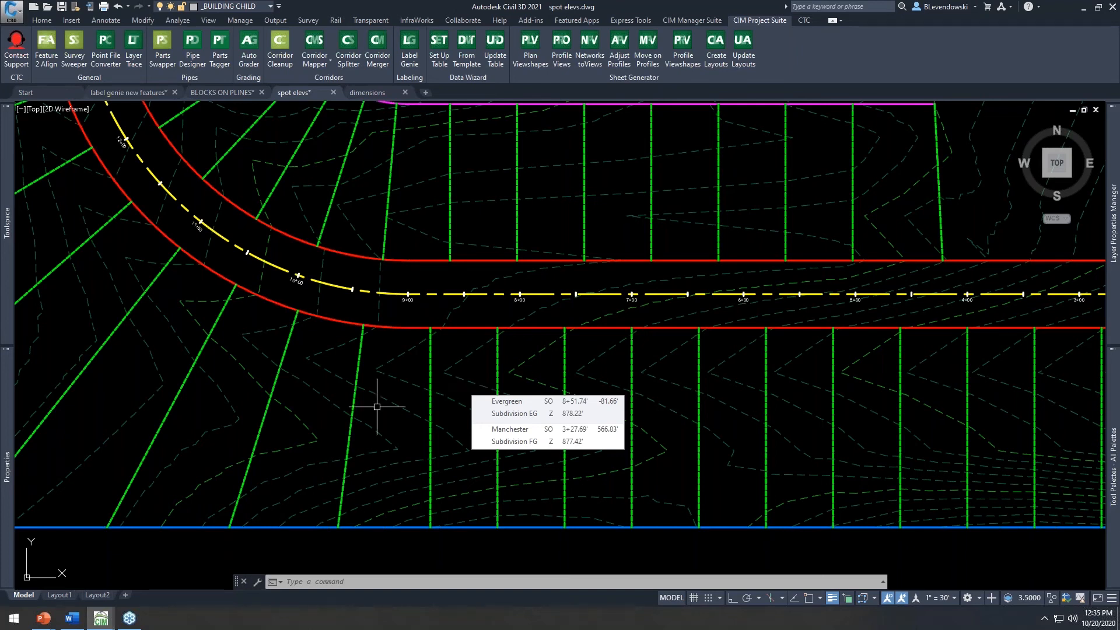
{"action": "left_click", "coordinate": [410, 47]}
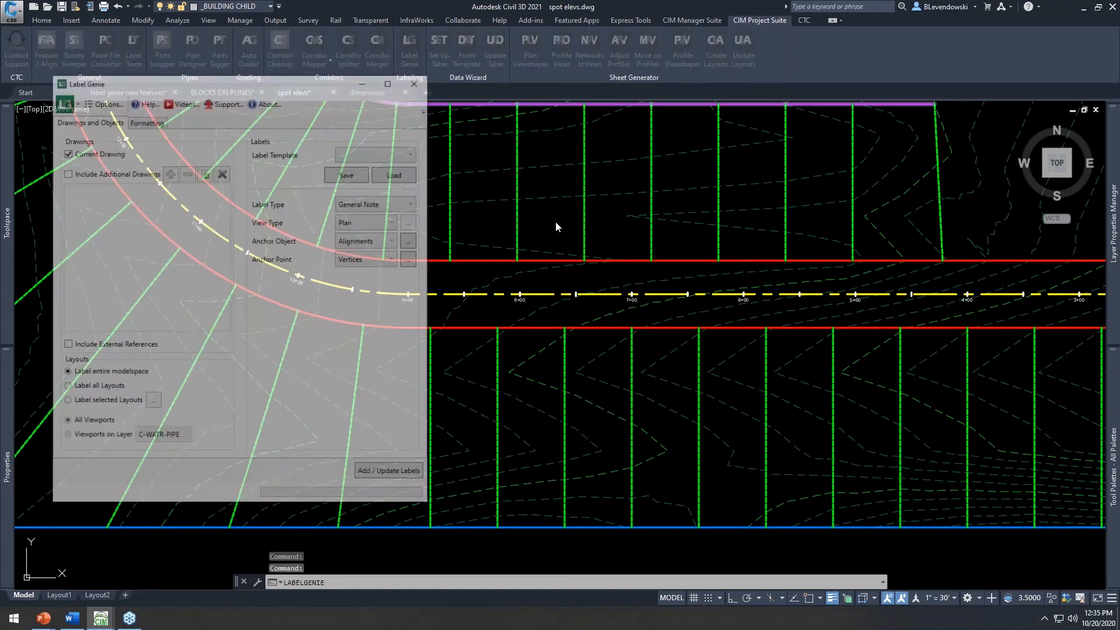
{"action": "left_click_drag", "start_coordinate": [320, 88], "coordinate": [868, 92]}
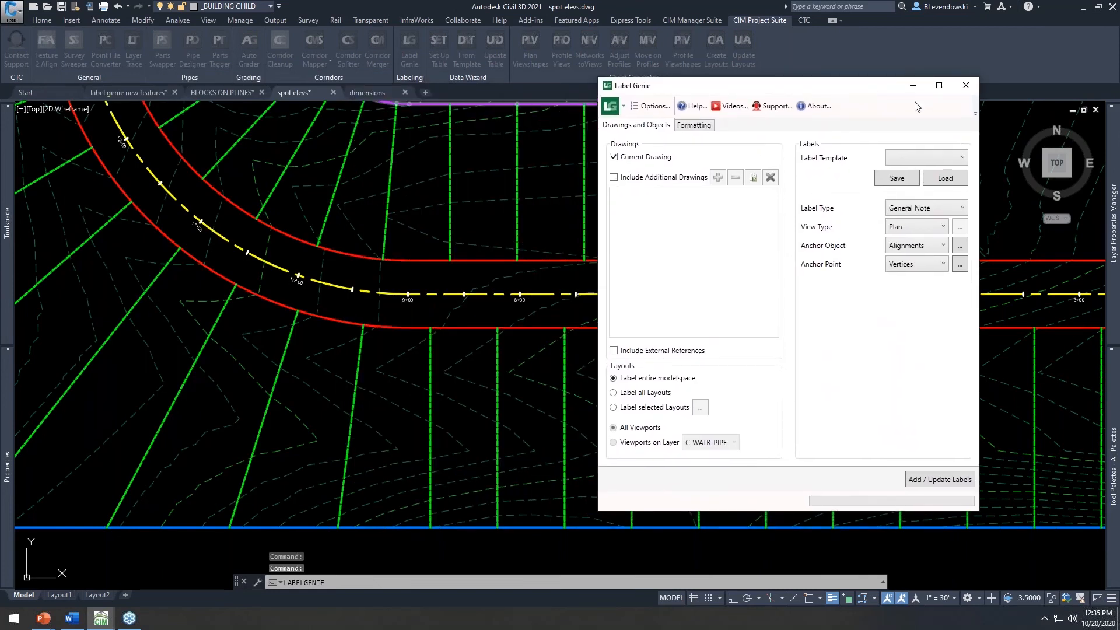
{"action": "left_click", "coordinate": [966, 85]}
{"action": "key", "text": "Escape"}
Step: Check what type of object a lot line south of the road is, leaving it unselected
{"action": "left_click", "coordinate": [497, 349]}
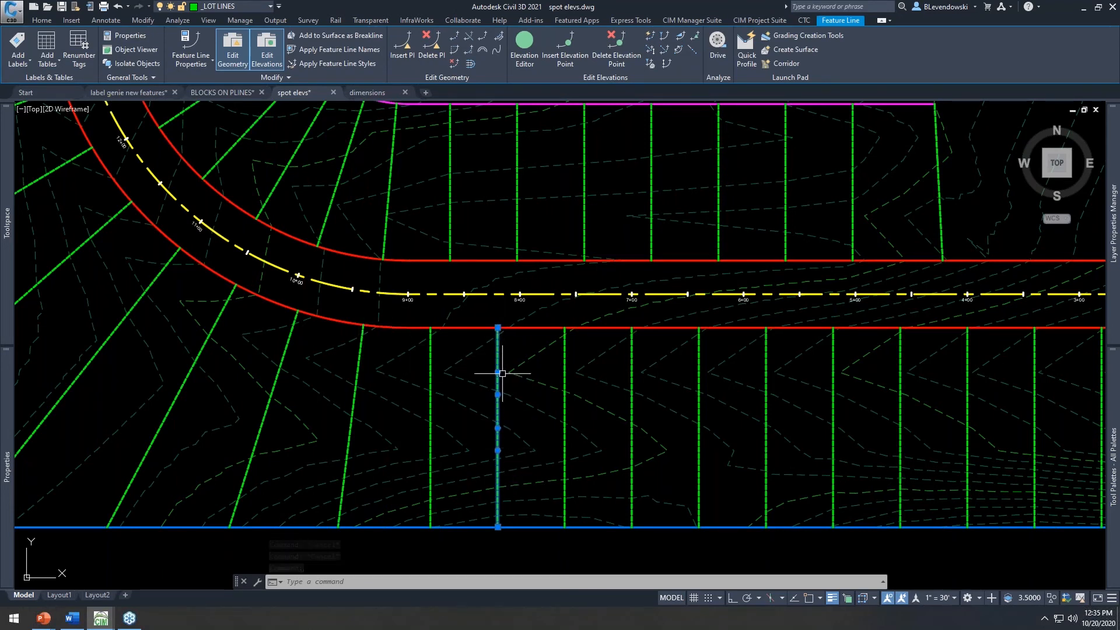
{"action": "key", "text": "Escape"}
{"action": "key", "text": "Escape"}
{"action": "key", "text": "Escape"}
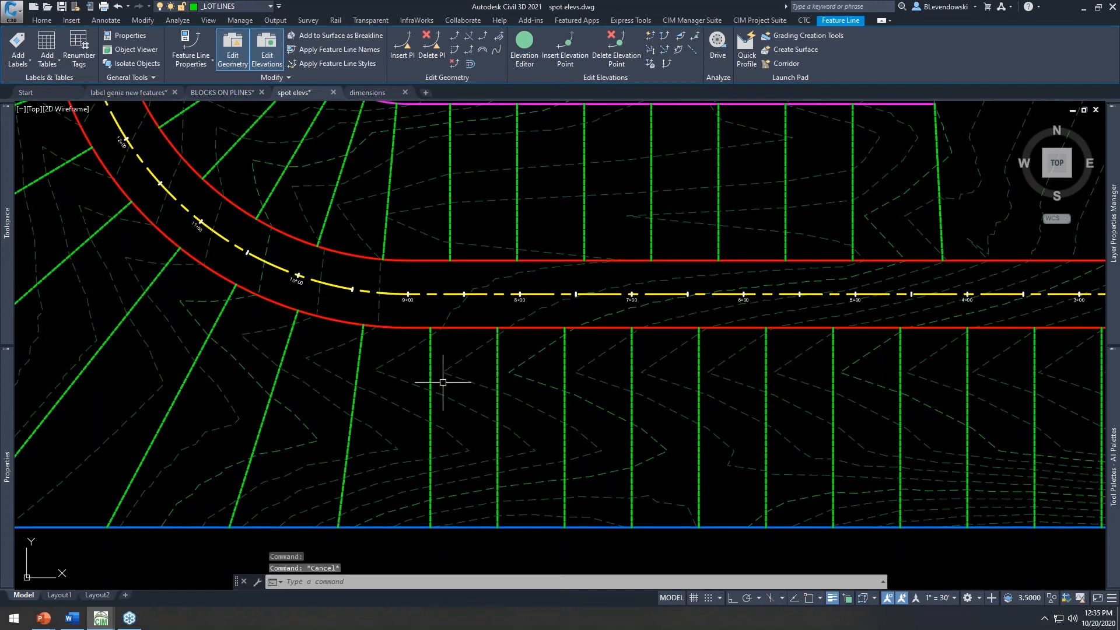
Step: Start Label Genie with the label type Surface: Spot and Feature Lines as the anchor object
{"action": "left_click", "coordinate": [410, 49]}
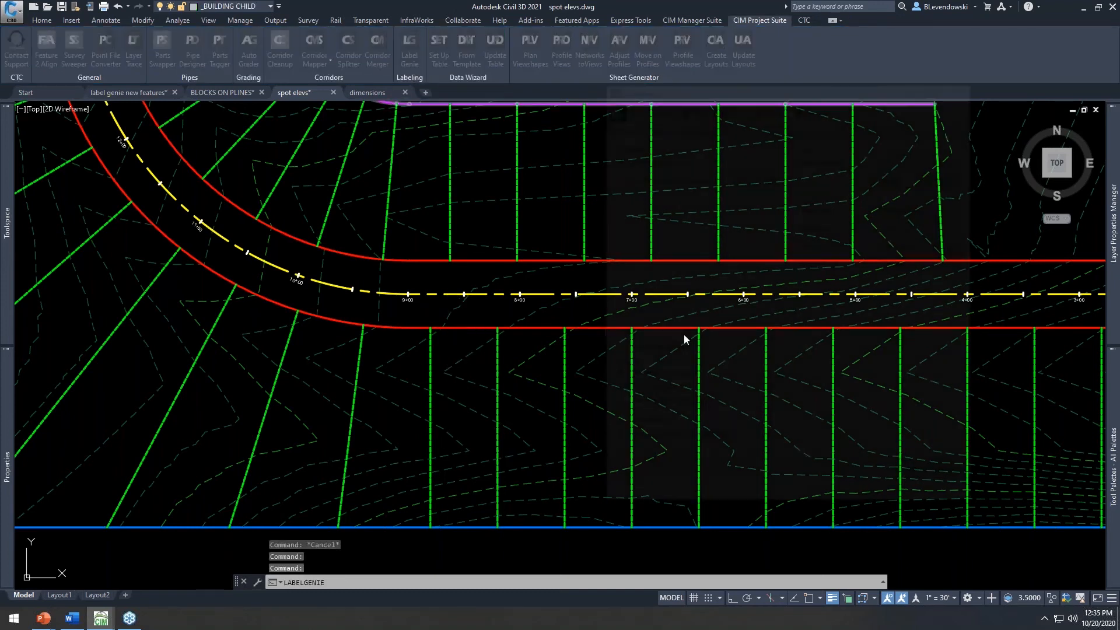
{"action": "left_click", "coordinate": [932, 210]}
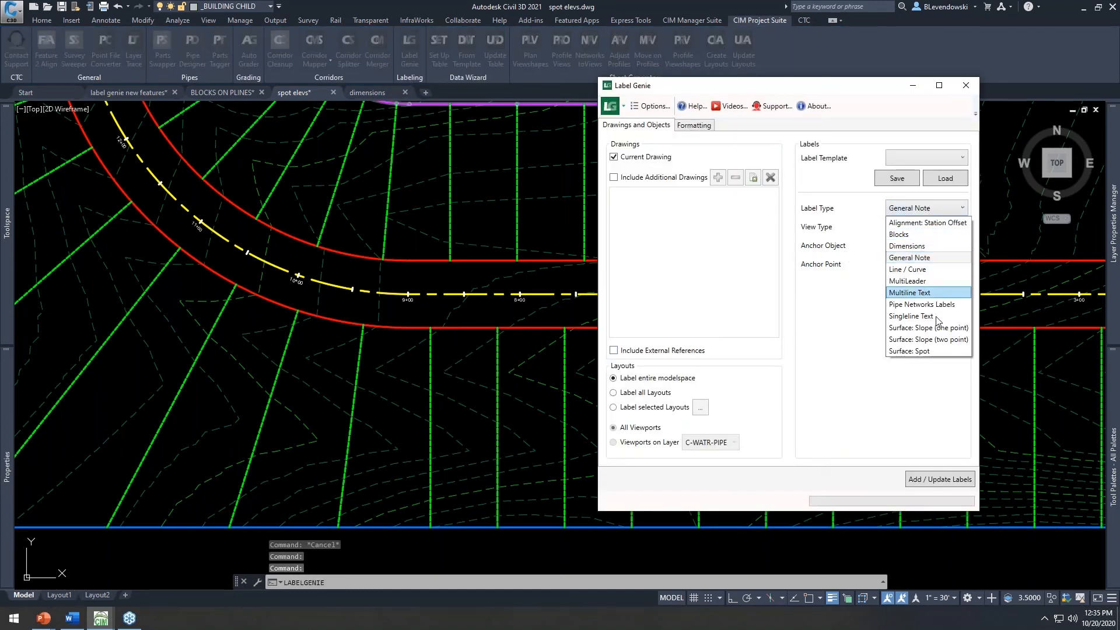
{"action": "left_click", "coordinate": [921, 353]}
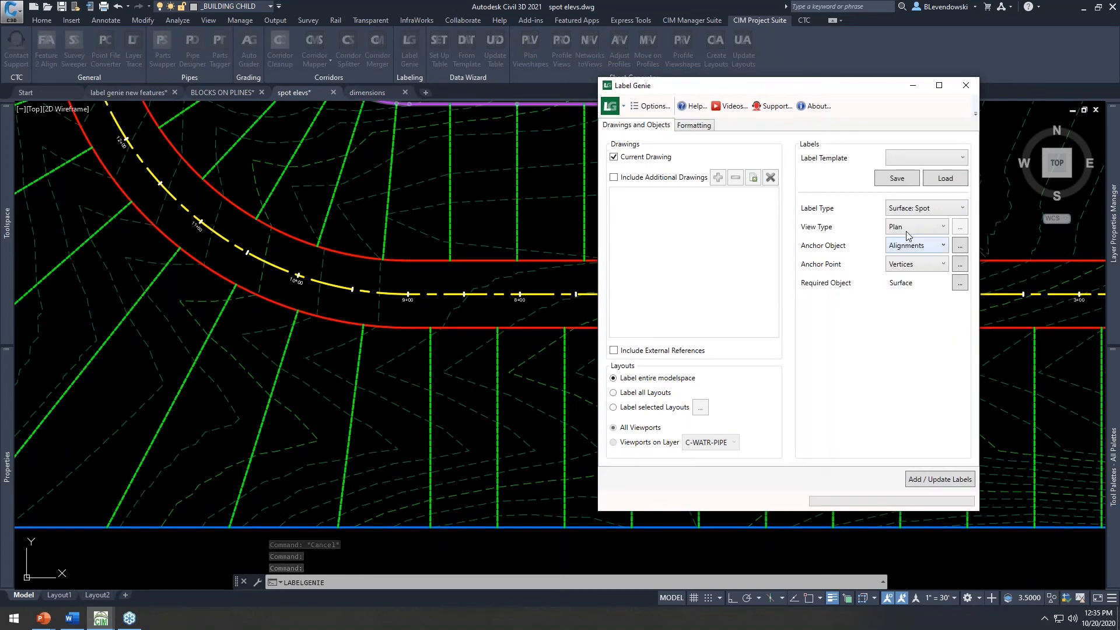
{"action": "left_click", "coordinate": [938, 244]}
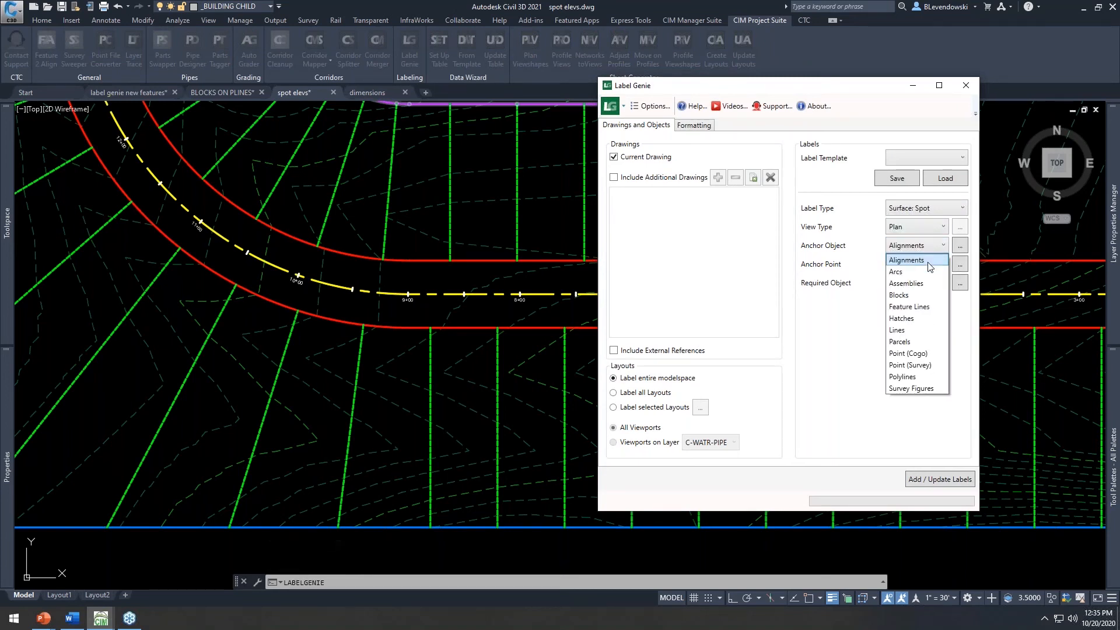
{"action": "left_click", "coordinate": [925, 306]}
Step: Filter the anchor feature lines to include only the _LOT LINES layer
{"action": "left_click", "coordinate": [959, 246]}
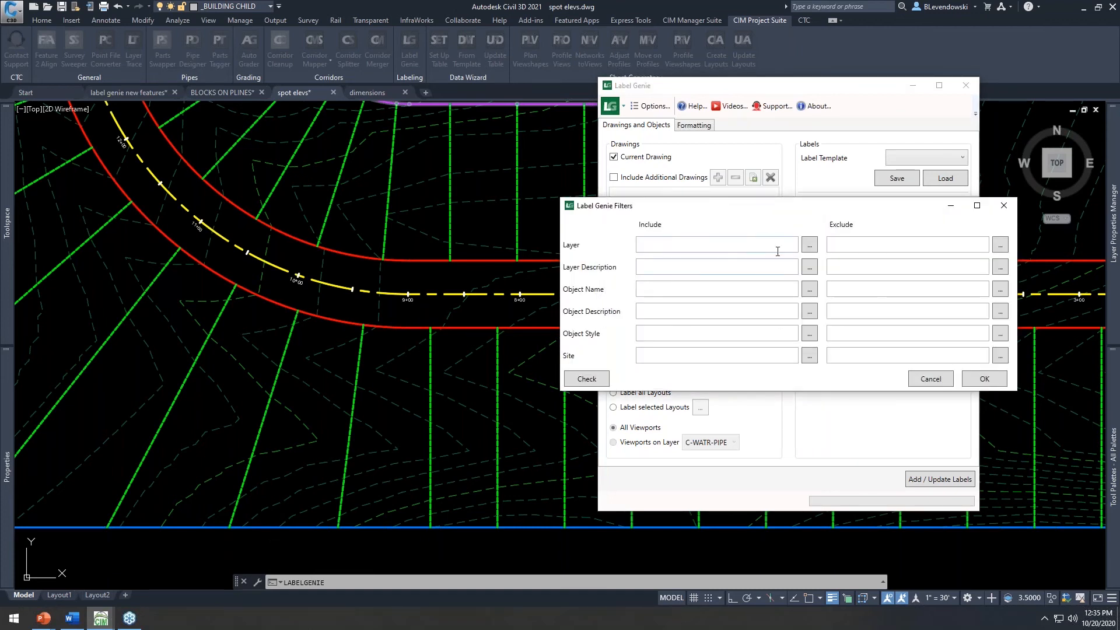
{"action": "left_click", "coordinate": [809, 245]}
{"action": "left_click", "coordinate": [718, 250]}
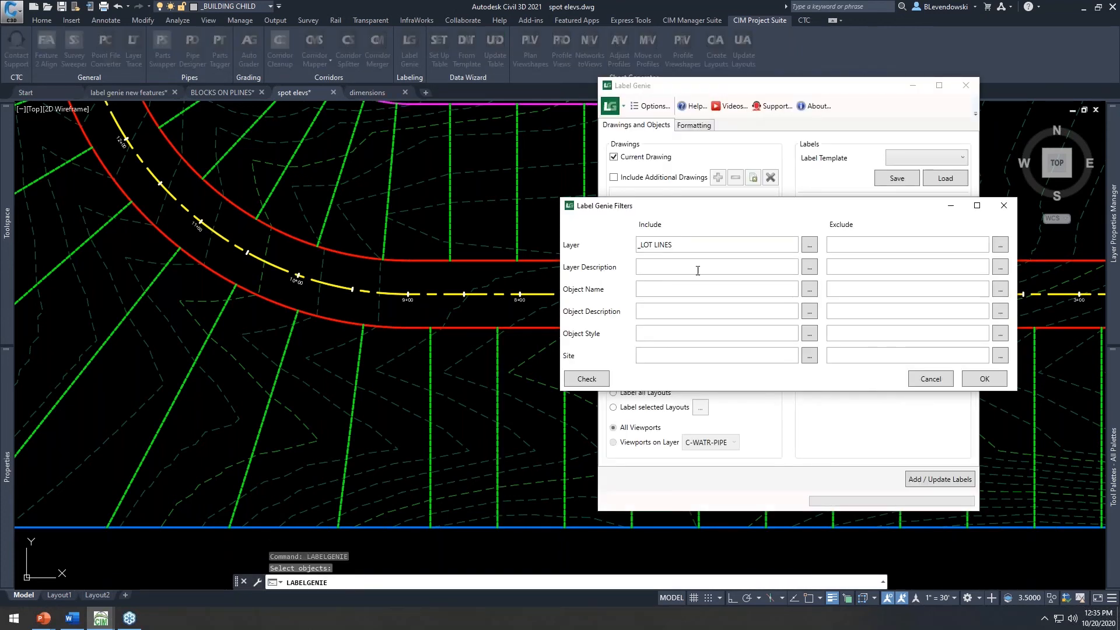
{"action": "left_click", "coordinate": [726, 354]}
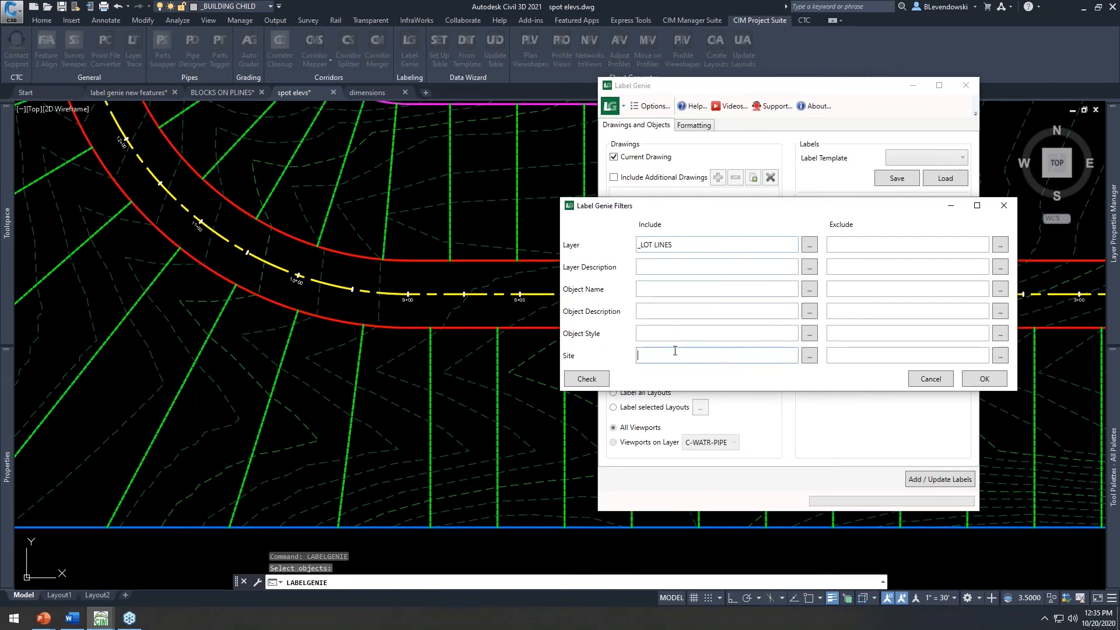
{"action": "left_click", "coordinate": [983, 378]}
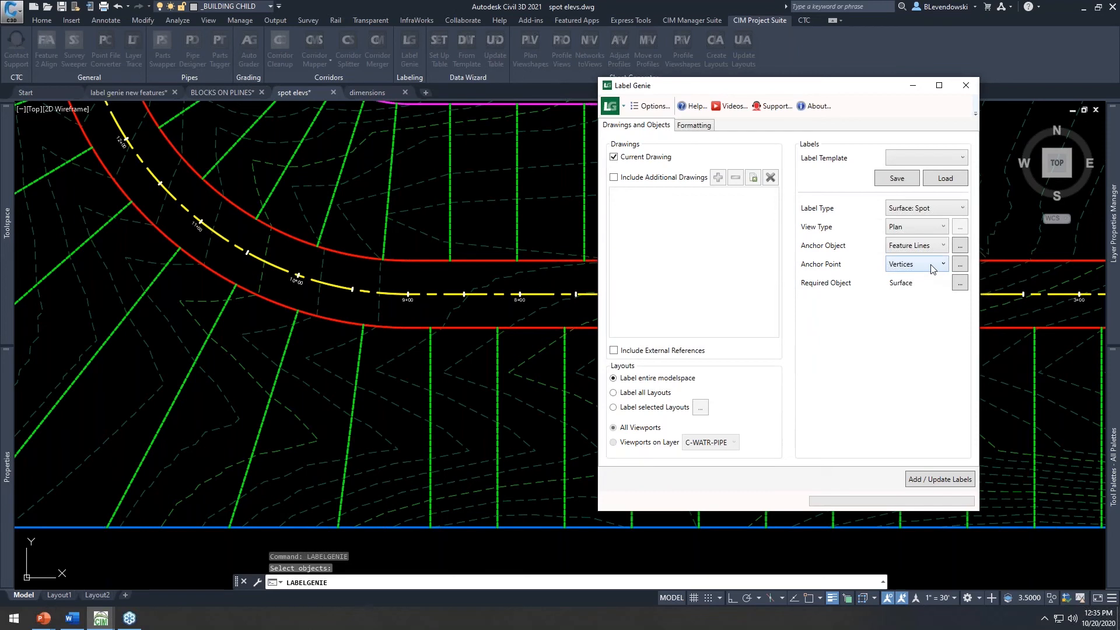
Step: Include all vertex types as anchor points except Curve Mid Points and Line Mid Points
{"action": "left_click", "coordinate": [959, 265]}
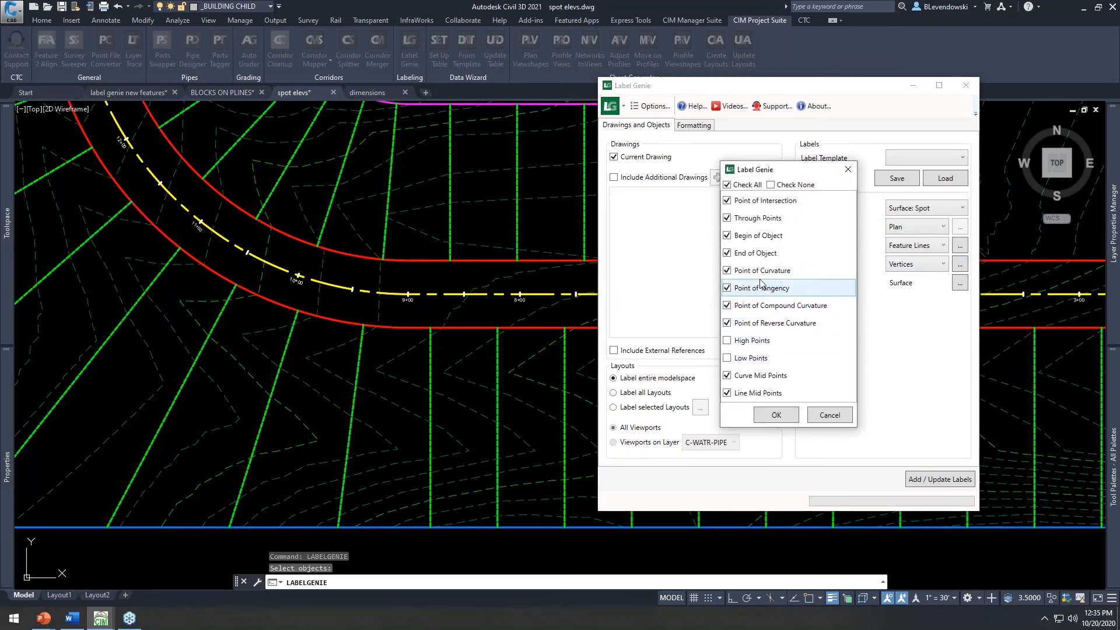
{"action": "left_click", "coordinate": [772, 184]}
{"action": "left_click", "coordinate": [729, 184]}
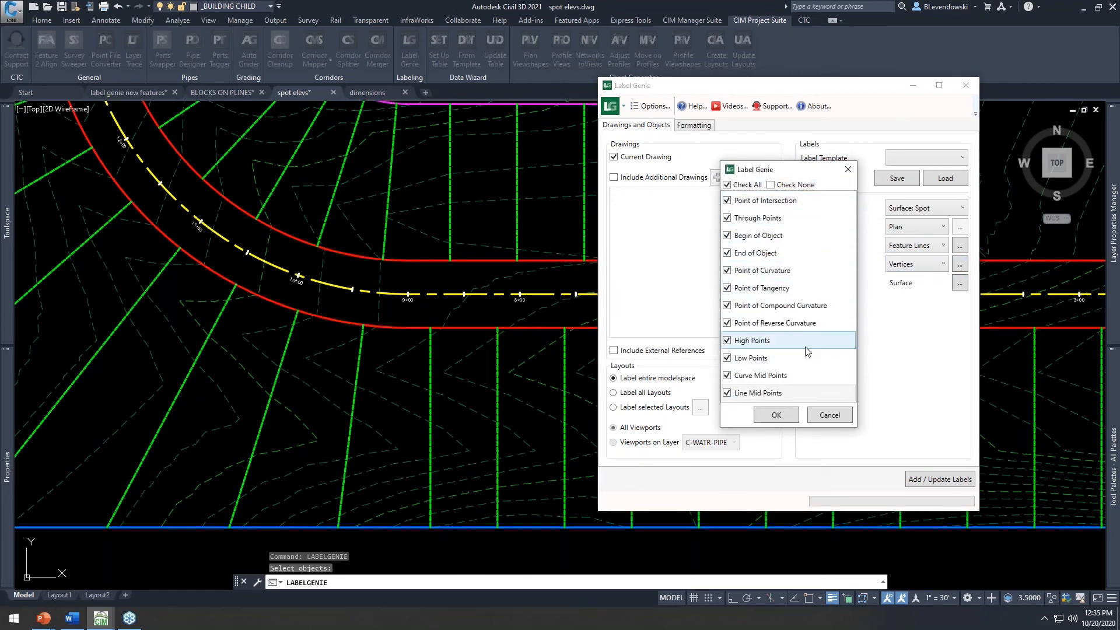
{"action": "left_click", "coordinate": [738, 375]}
{"action": "left_click", "coordinate": [736, 392]}
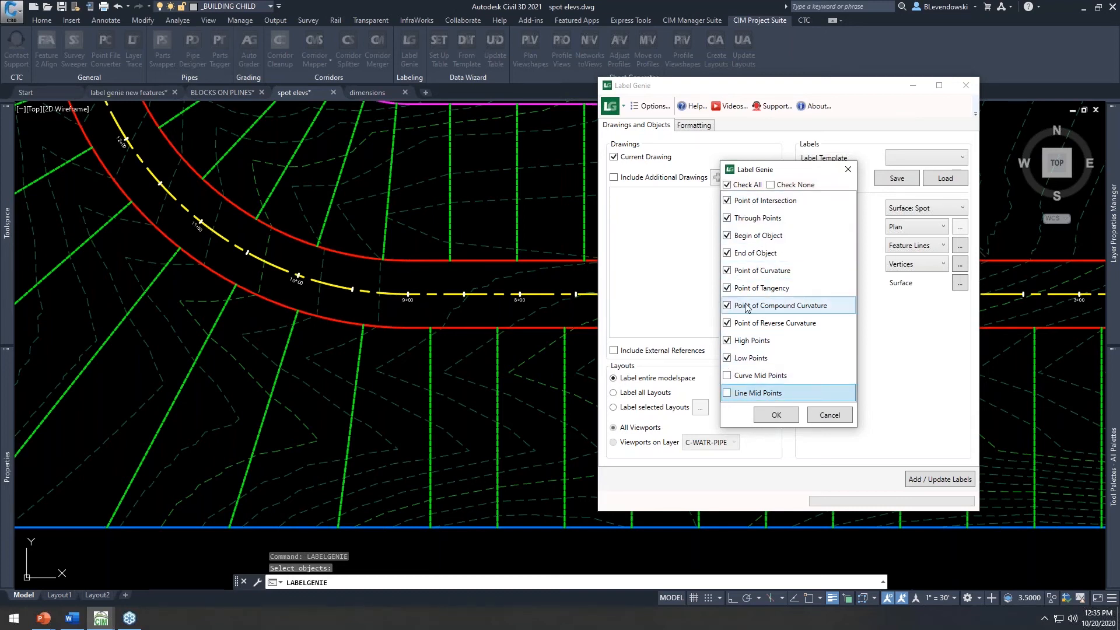
{"action": "left_click", "coordinate": [785, 416]}
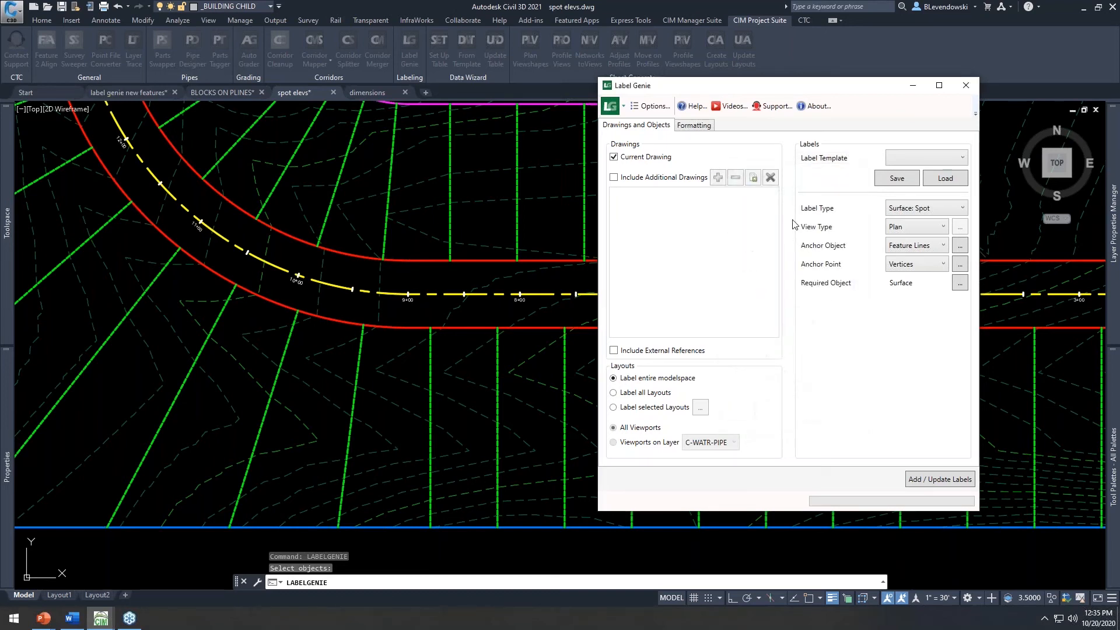
Step: Clear the object description filter for the required surface
{"action": "left_click", "coordinate": [959, 284]}
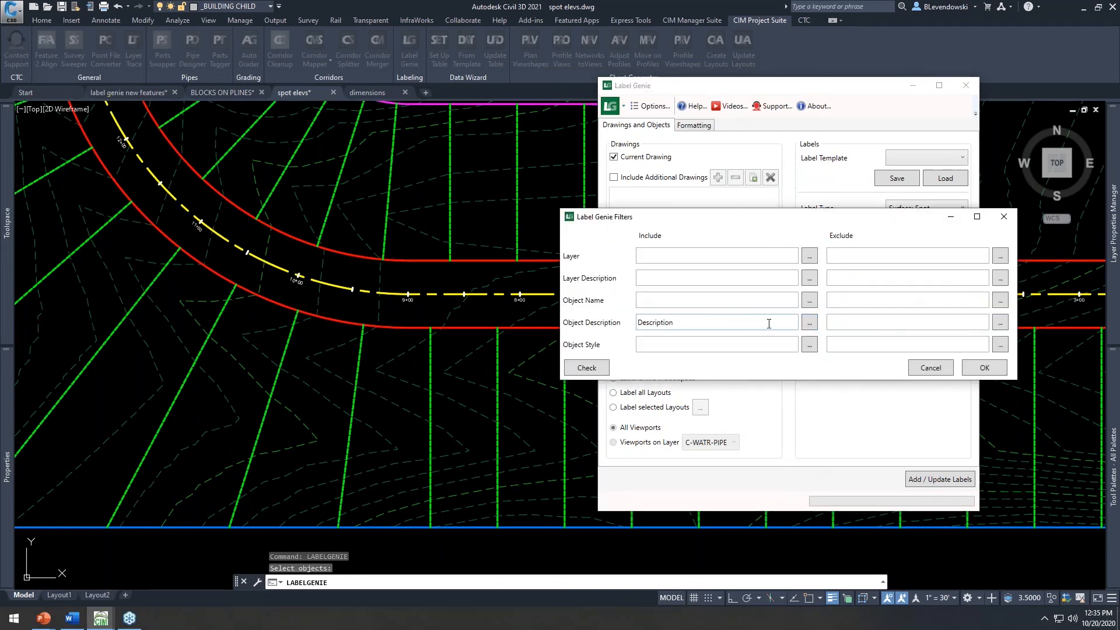
{"action": "double_click", "coordinate": [769, 323]}
{"action": "key", "text": "BackSpace"}
{"action": "left_click", "coordinate": [810, 323]}
{"action": "left_click", "coordinate": [699, 354]}
{"action": "left_click_drag", "start_coordinate": [692, 325], "coordinate": [586, 329]}
{"action": "key", "text": "BackSpace"}
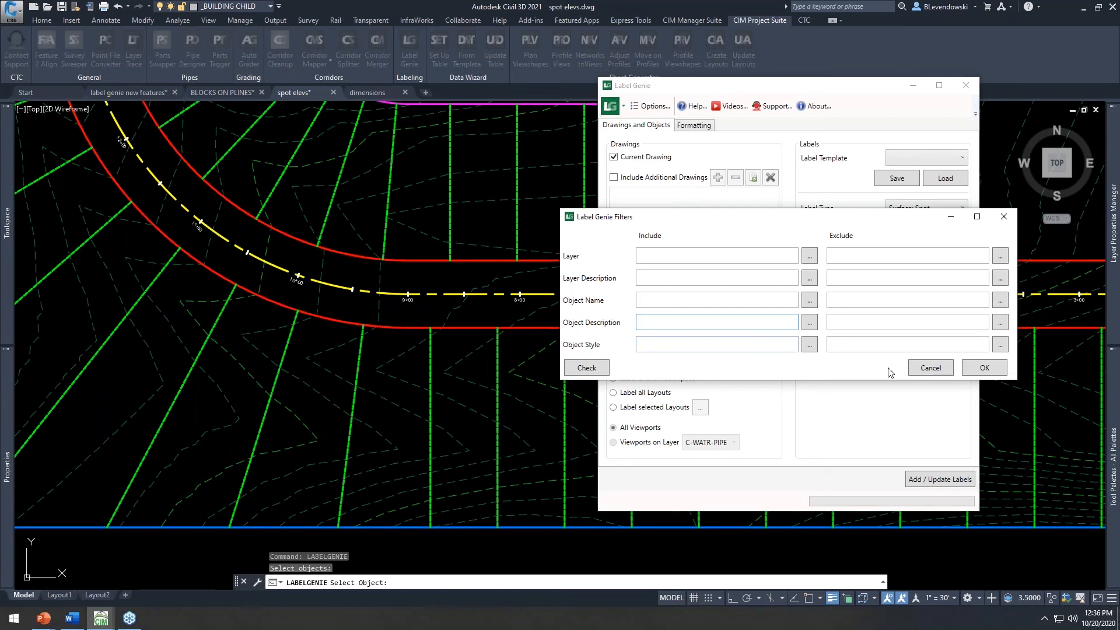
{"action": "left_click", "coordinate": [984, 368]}
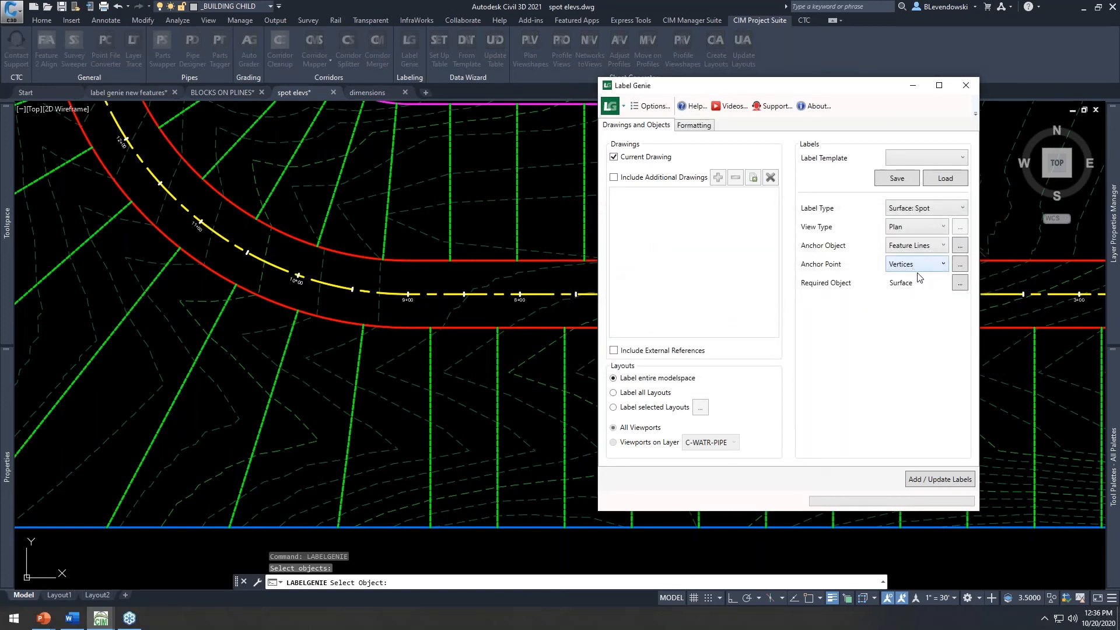
Step: Filter the required surface by the object style Contours 2' and 10' (Design) and check the filter's matches
{"action": "left_click", "coordinate": [959, 282]}
{"action": "left_click", "coordinate": [810, 345]}
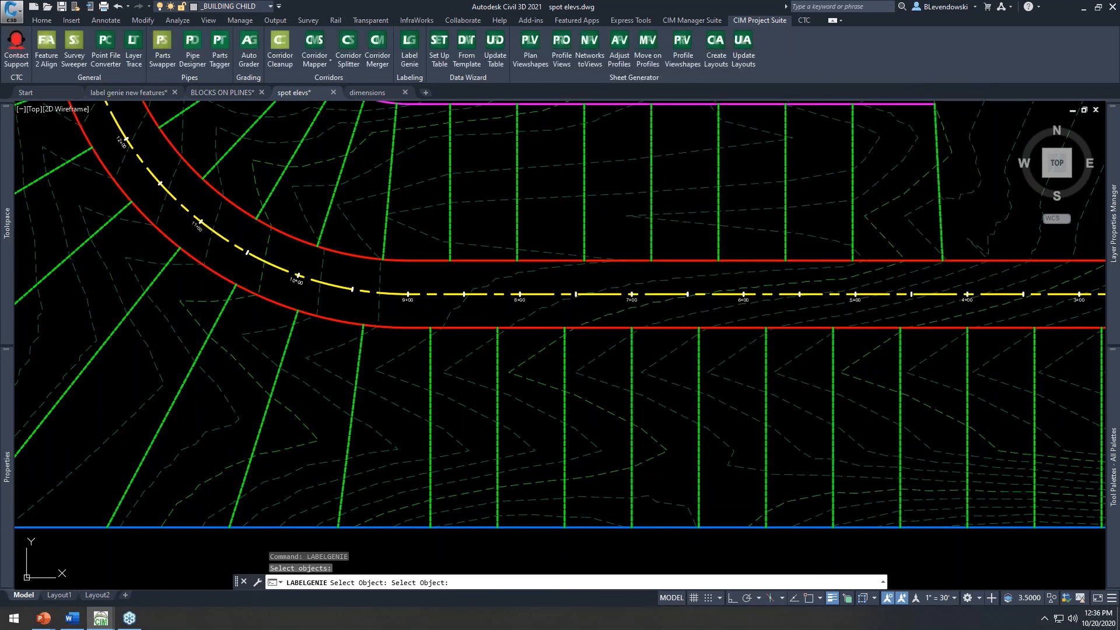
{"action": "left_click", "coordinate": [700, 339]}
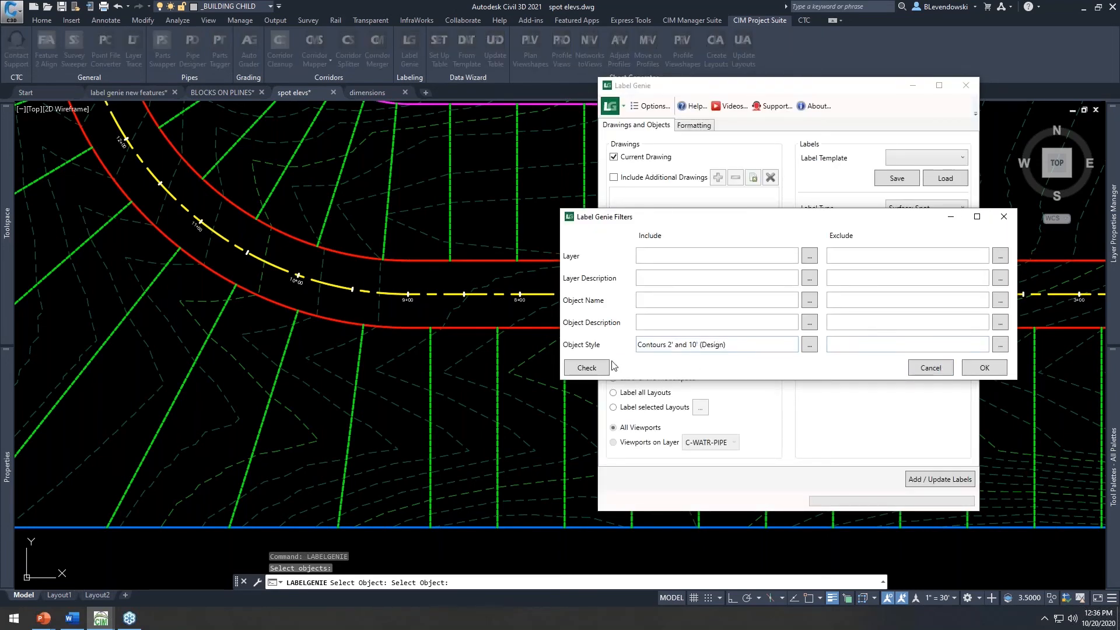
{"action": "left_click", "coordinate": [591, 367]}
{"action": "left_click", "coordinate": [814, 325]}
{"action": "left_click", "coordinate": [986, 369]}
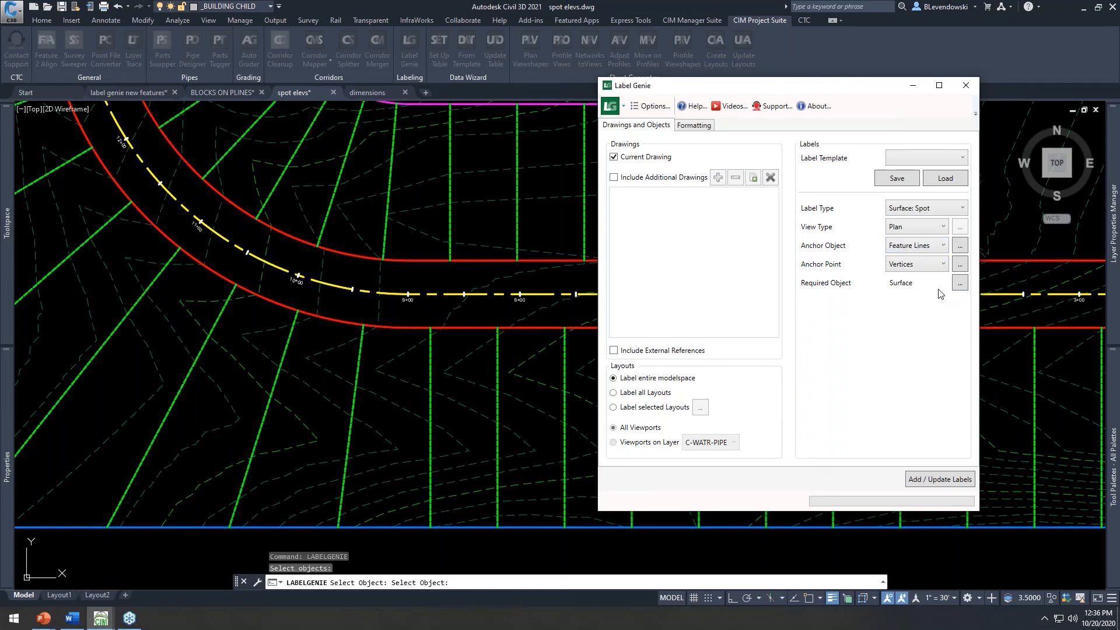
Step: Format the labels with style Elevation Only, marker style Basic Circle with Cross, orientation To Object and rotated markers
{"action": "left_click", "coordinate": [691, 126]}
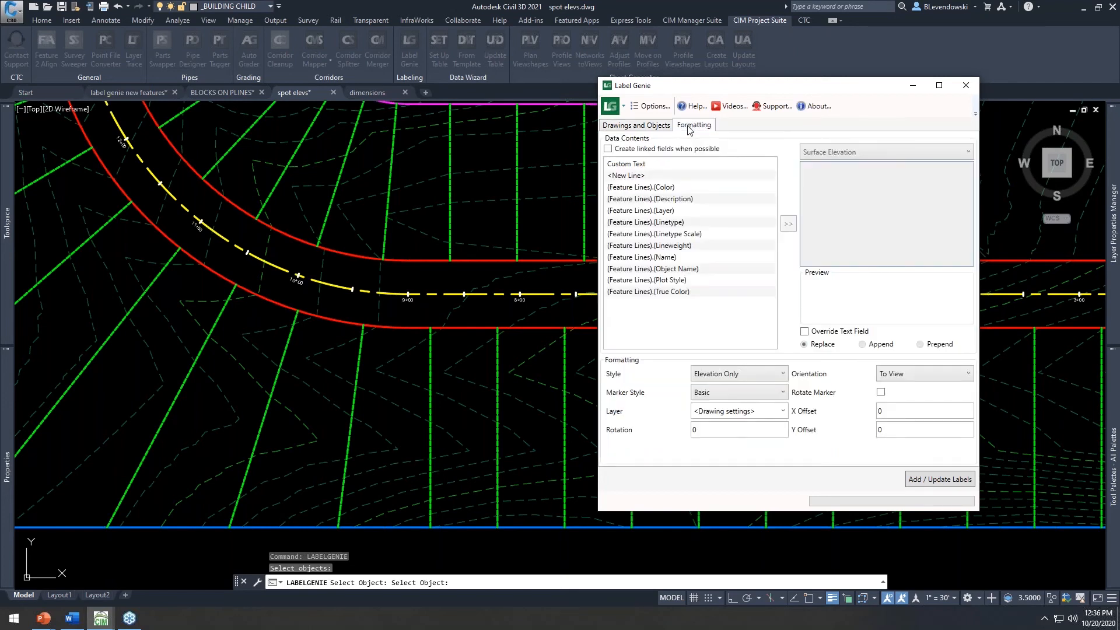
{"action": "left_click", "coordinate": [739, 374]}
{"action": "left_click", "coordinate": [717, 400]}
{"action": "left_click", "coordinate": [730, 393]}
{"action": "left_click", "coordinate": [732, 419]}
{"action": "left_click", "coordinate": [928, 375]}
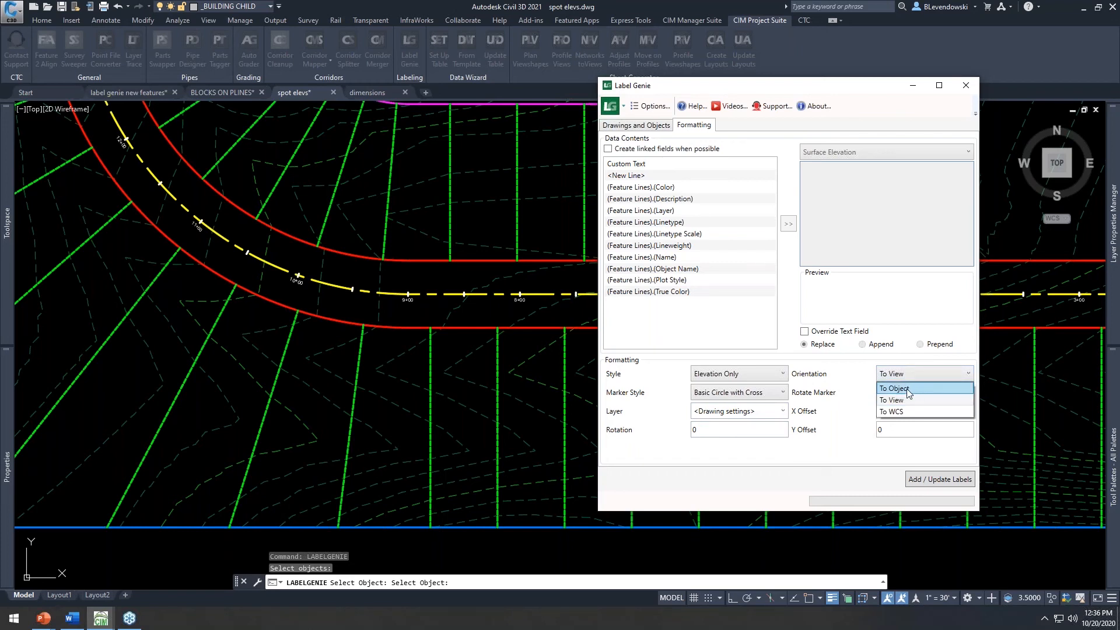
{"action": "left_click", "coordinate": [908, 389]}
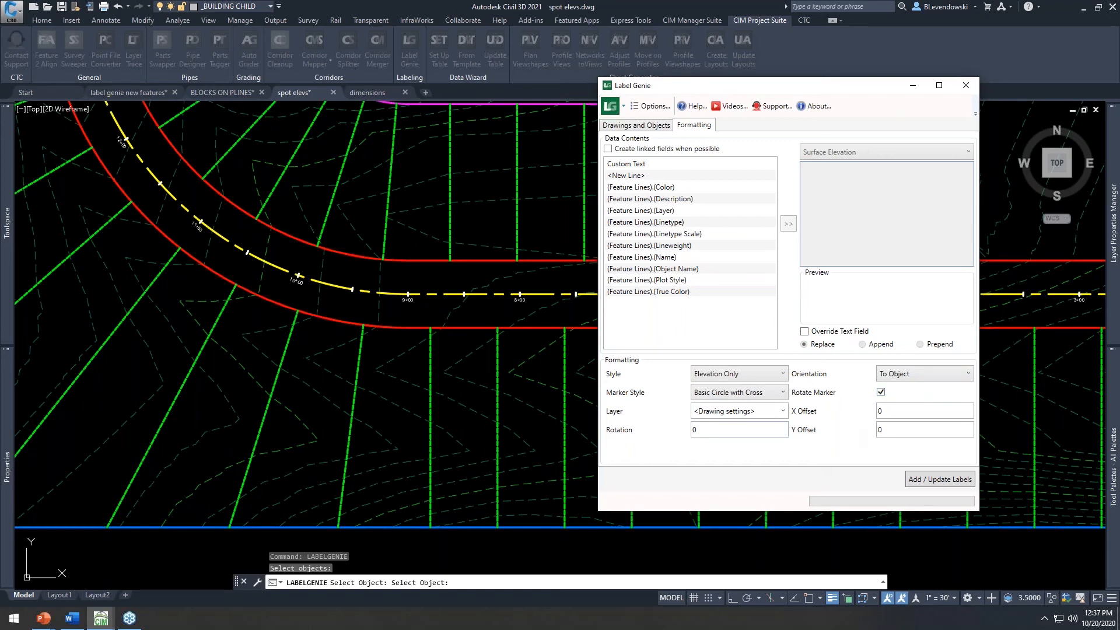
{"action": "left_click", "coordinate": [717, 432]}
Step: Add the spot elevation labels to the lot line vertices and inspect them on the lots near the road's curve
{"action": "left_click", "coordinate": [920, 479]}
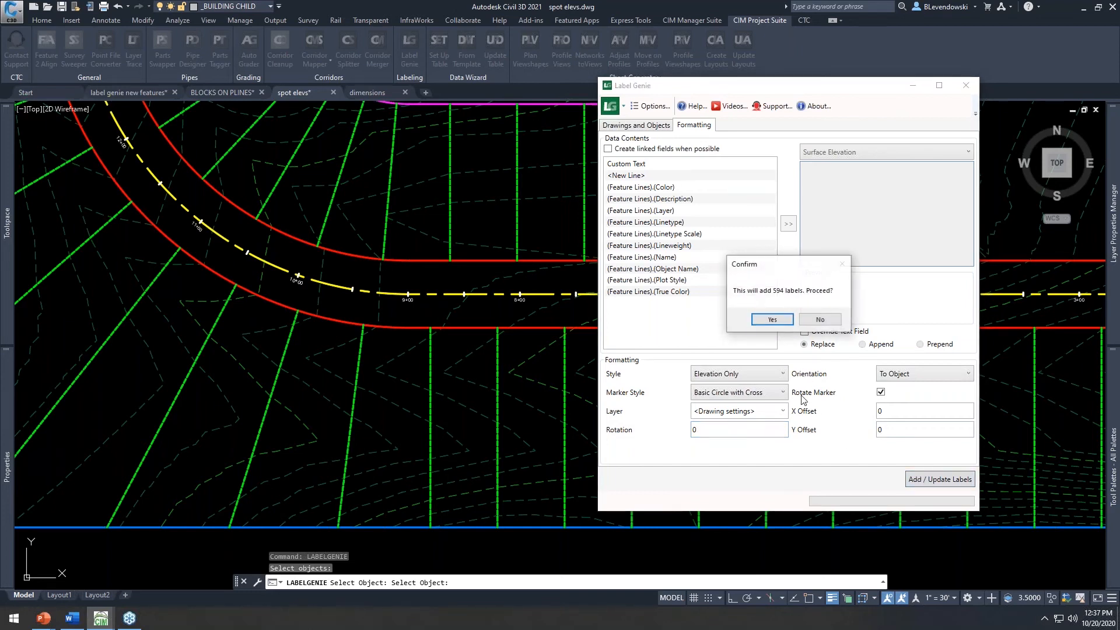
{"action": "left_click", "coordinate": [770, 320]}
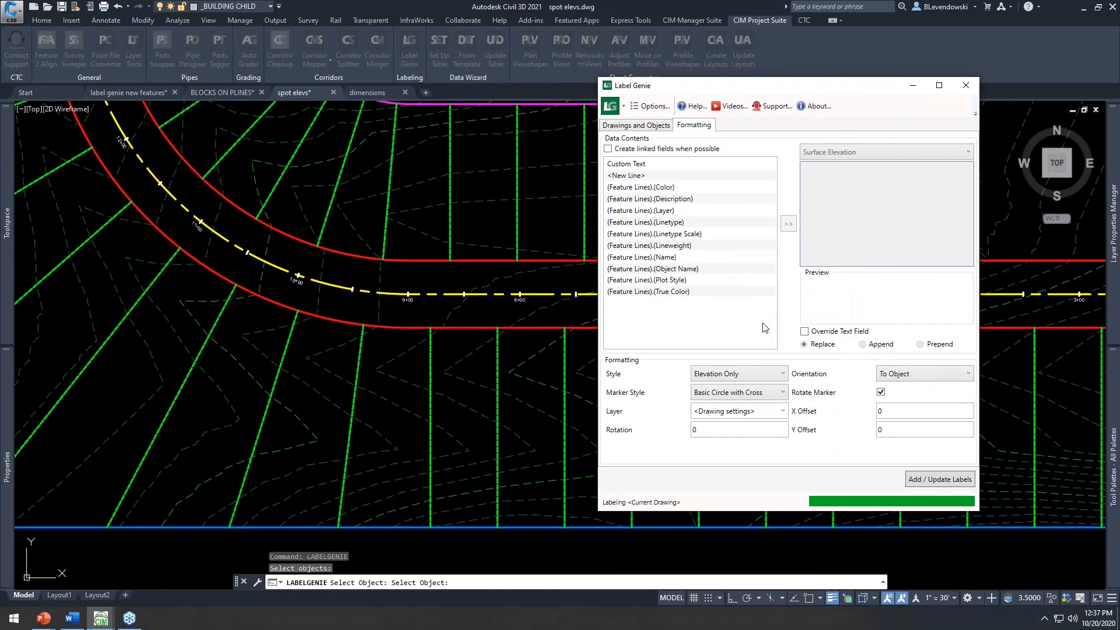
{"action": "left_click", "coordinate": [870, 368]}
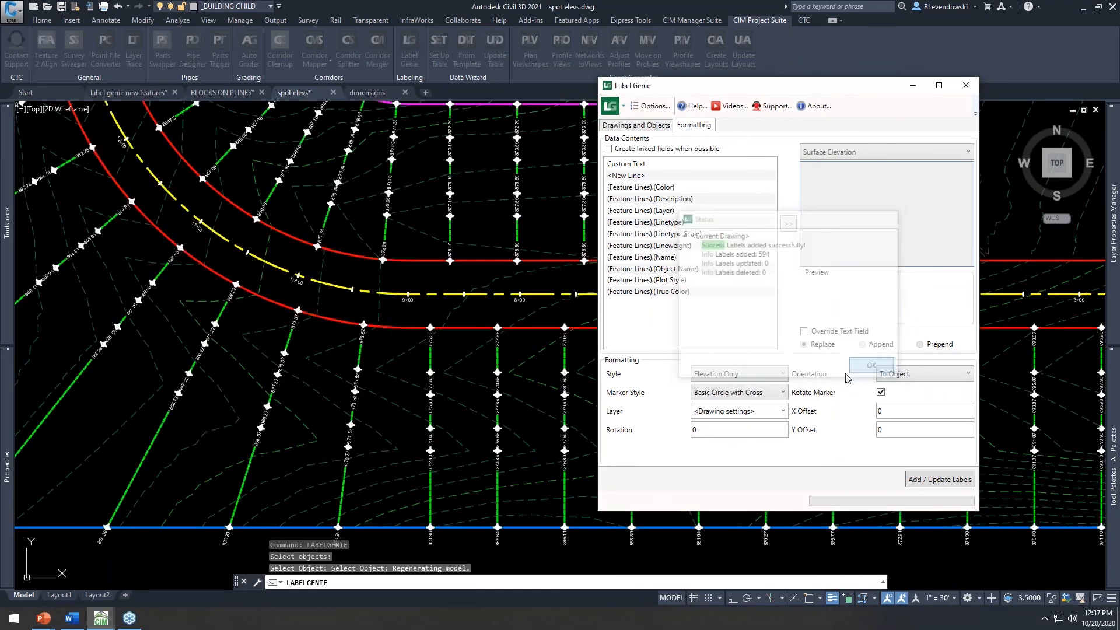
{"action": "middle_click_drag", "start_coordinate": [278, 409], "coordinate": [430, 400]}
{"action": "scroll", "coordinate": [430, 399], "scroll_direction": "up", "scroll_amount": 5}
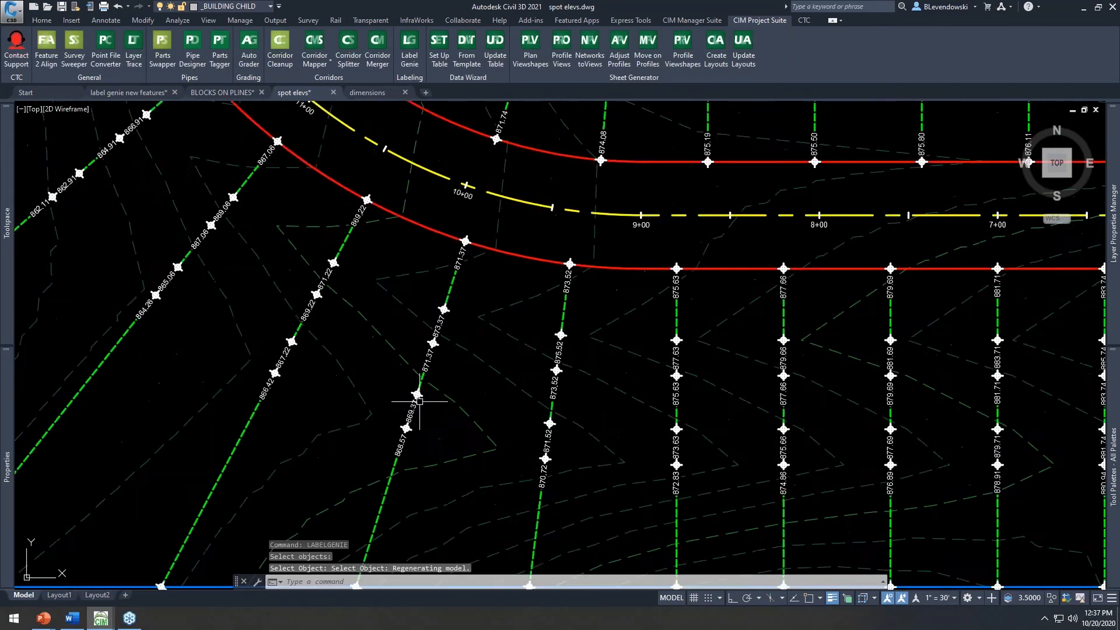
{"action": "middle_click_drag", "start_coordinate": [450, 437], "coordinate": [565, 402]}
Step: Update the spot elevation labels with a rotation of 90 and marker rotation turned off
{"action": "key", "text": "Return"}
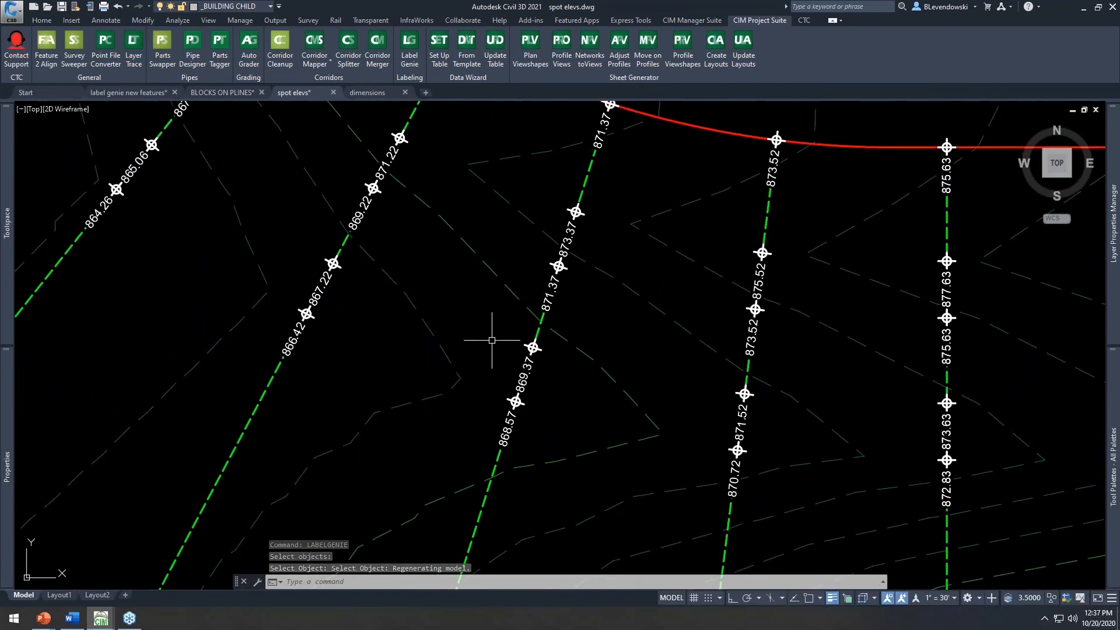
{"action": "left_click", "coordinate": [699, 127]}
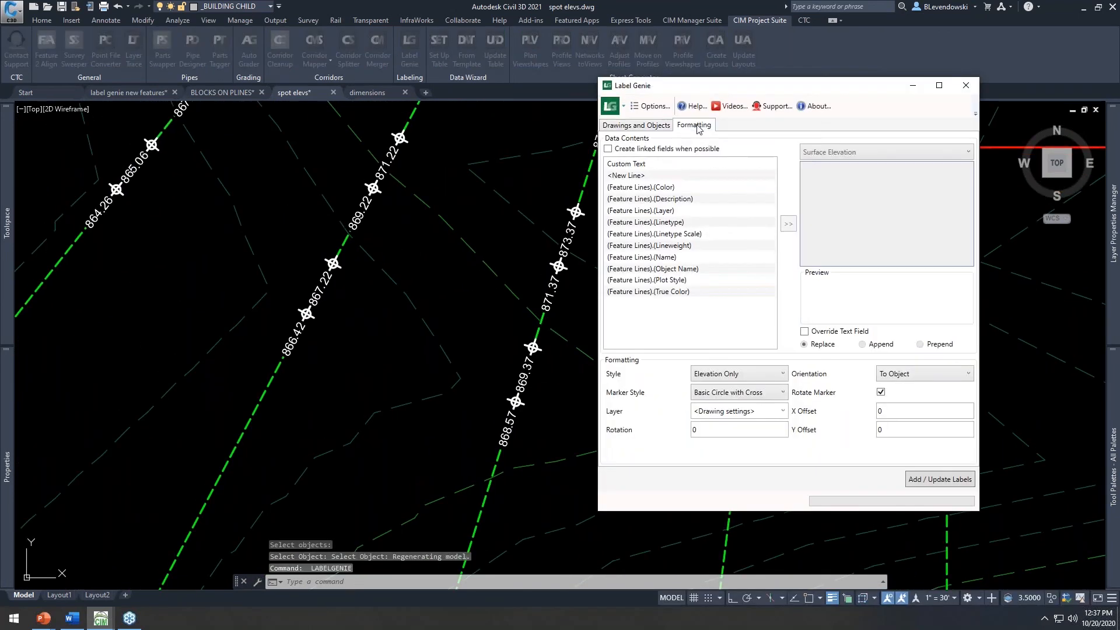
{"action": "double_click", "coordinate": [763, 430]}
{"action": "type", "text": "90"}
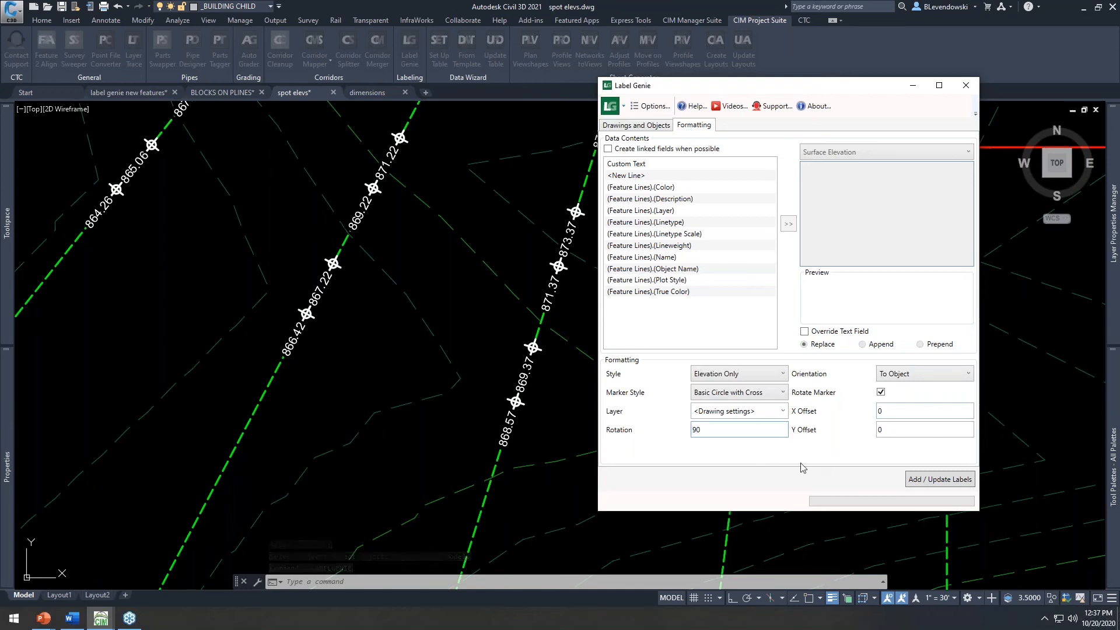
{"action": "left_click", "coordinate": [882, 394]}
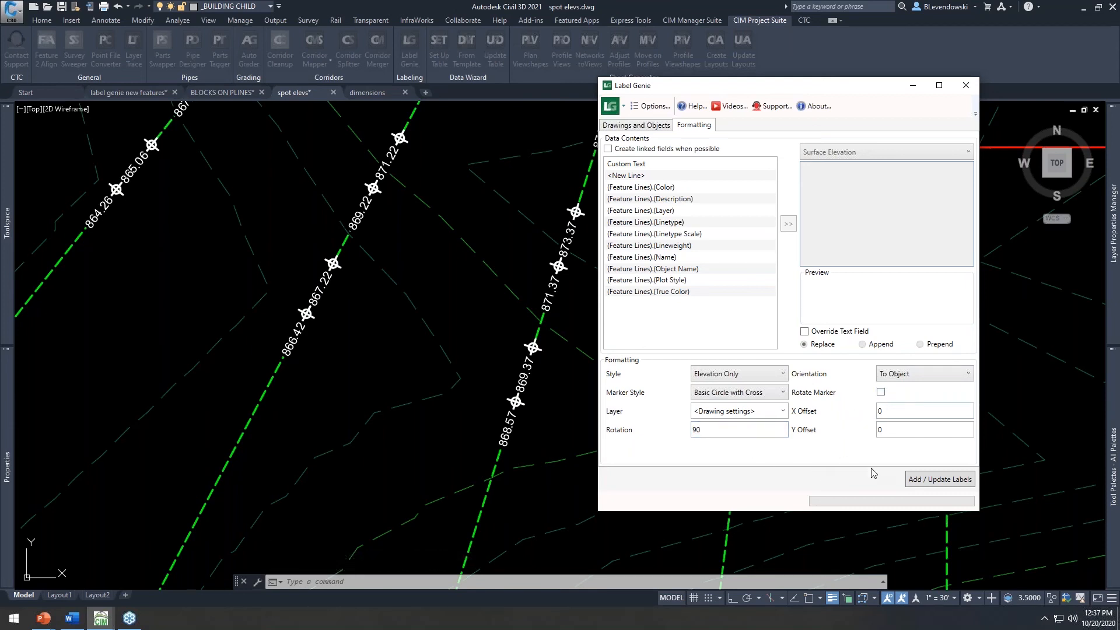
{"action": "left_click", "coordinate": [920, 481]}
{"action": "left_click", "coordinate": [777, 319]}
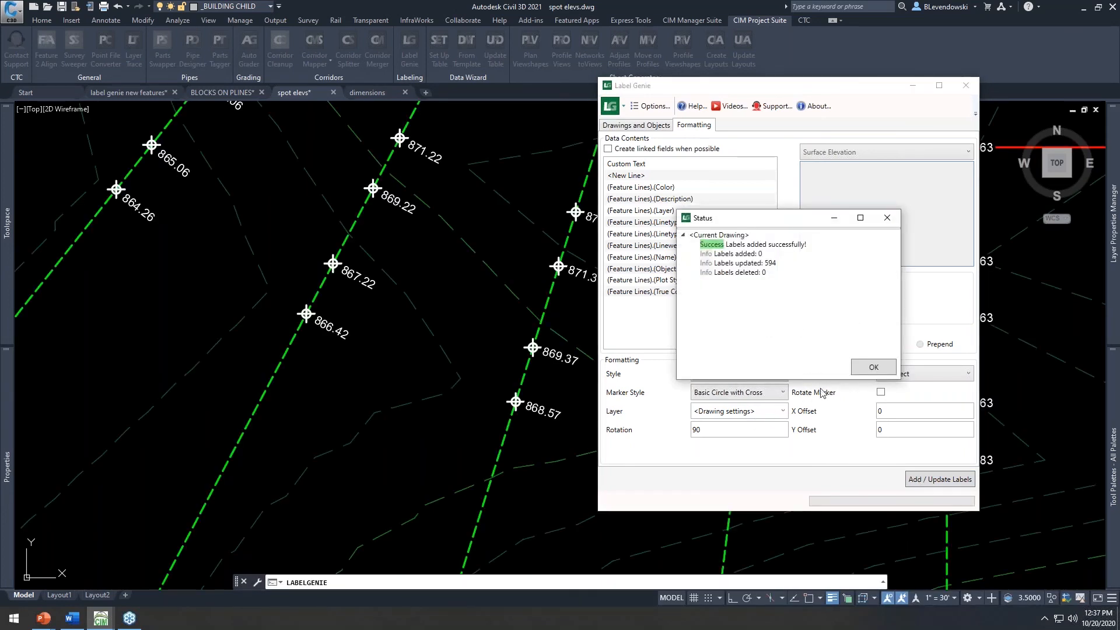
{"action": "left_click", "coordinate": [872, 367]}
{"action": "mouse_move", "coordinate": [287, 99]}
{"action": "middle_mouse_down"}
{"action": "mouse_move", "coordinate": [422, 258]}
{"action": "mouse_move", "coordinate": [407, 434]}
{"action": "middle_mouse_up"}
{"action": "mouse_move", "coordinate": [710, 388]}
{"action": "middle_mouse_down"}
{"action": "mouse_move", "coordinate": [348, 198]}
{"action": "mouse_move", "coordinate": [344, 183]}
{"action": "middle_mouse_up"}
{"action": "middle_click_drag", "start_coordinate": [601, 474], "coordinate": [532, 296]}
{"action": "middle_click_drag", "start_coordinate": [680, 379], "coordinate": [533, 280]}
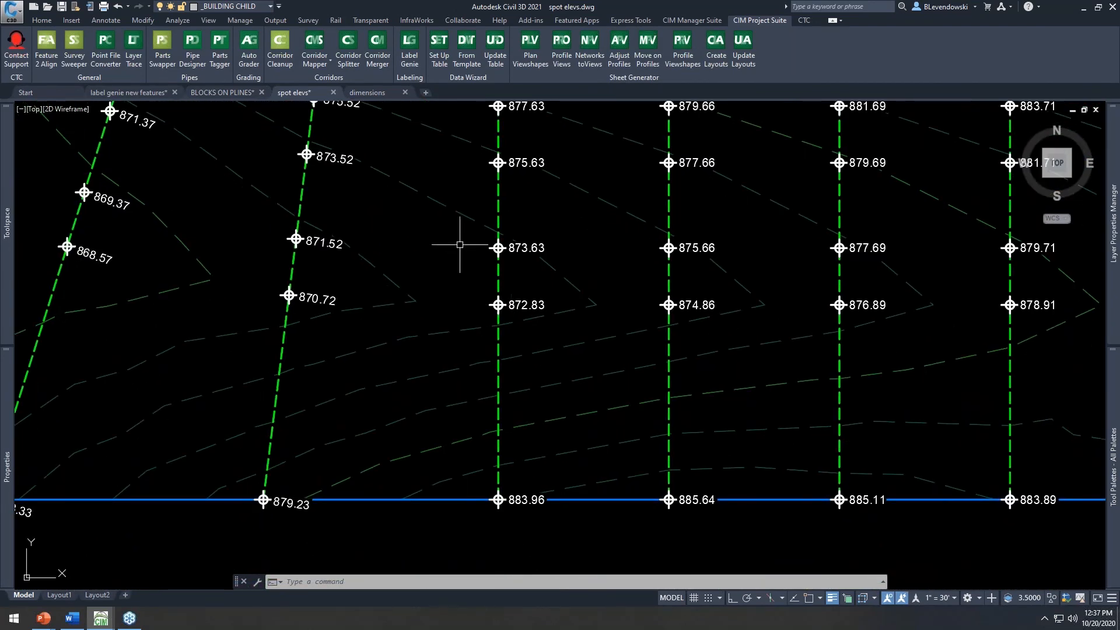
Step: Add two-point surface slope labels in the Percent style to the segments of the lot feature lines
{"action": "middle_click_drag", "start_coordinate": [457, 240], "coordinate": [486, 289]}
{"action": "left_click", "coordinate": [409, 48]}
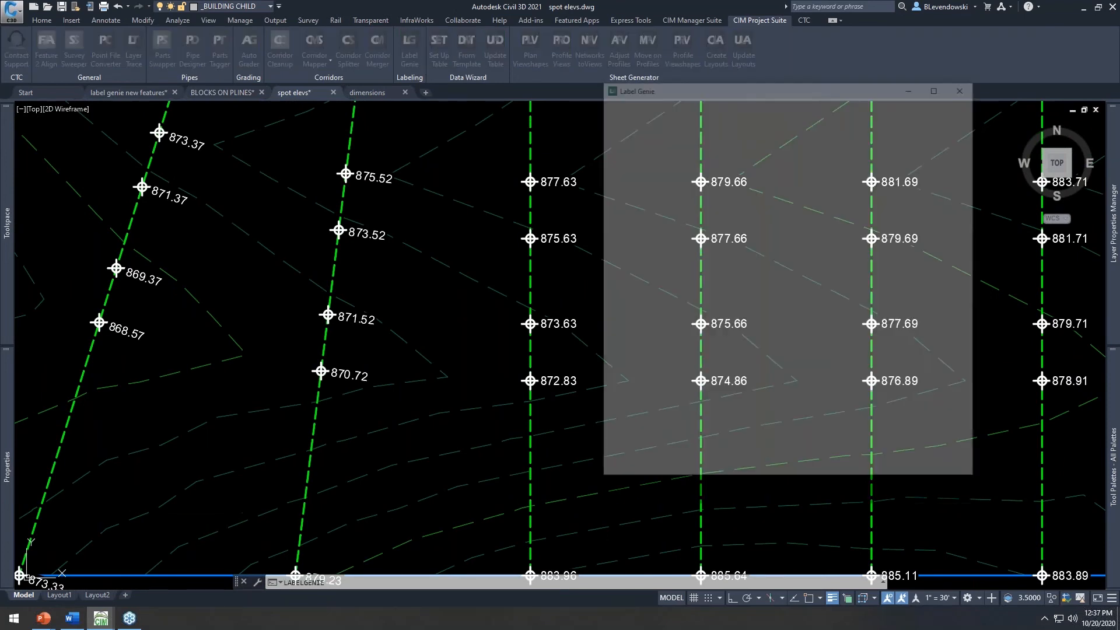
{"action": "left_click_drag", "start_coordinate": [771, 89], "coordinate": [805, 110]}
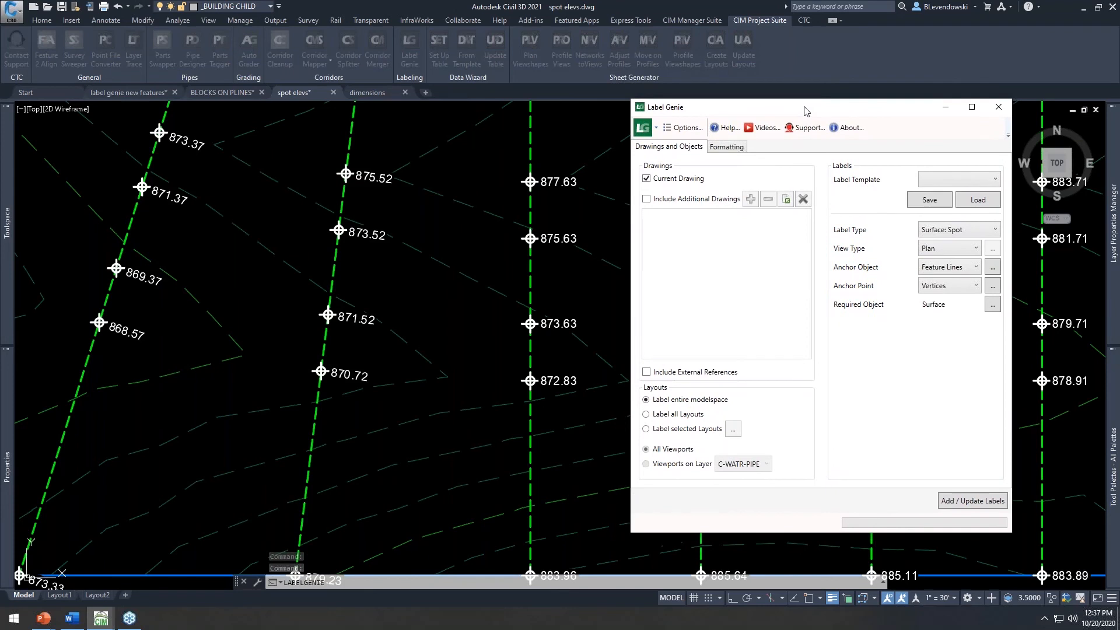
{"action": "left_click", "coordinate": [982, 229]}
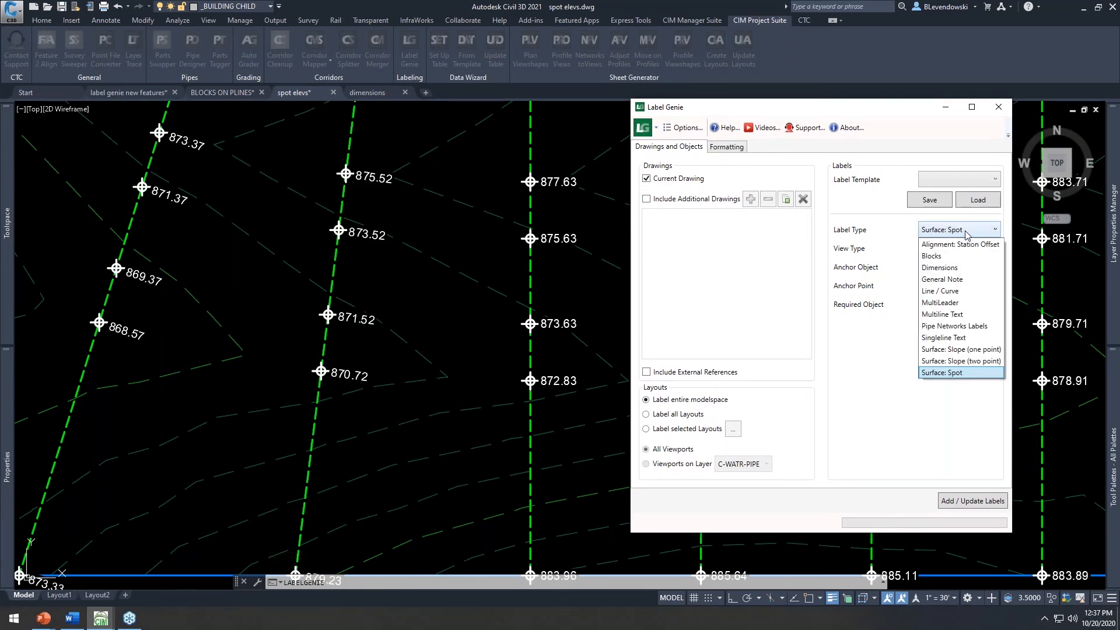
{"action": "left_click", "coordinate": [945, 362]}
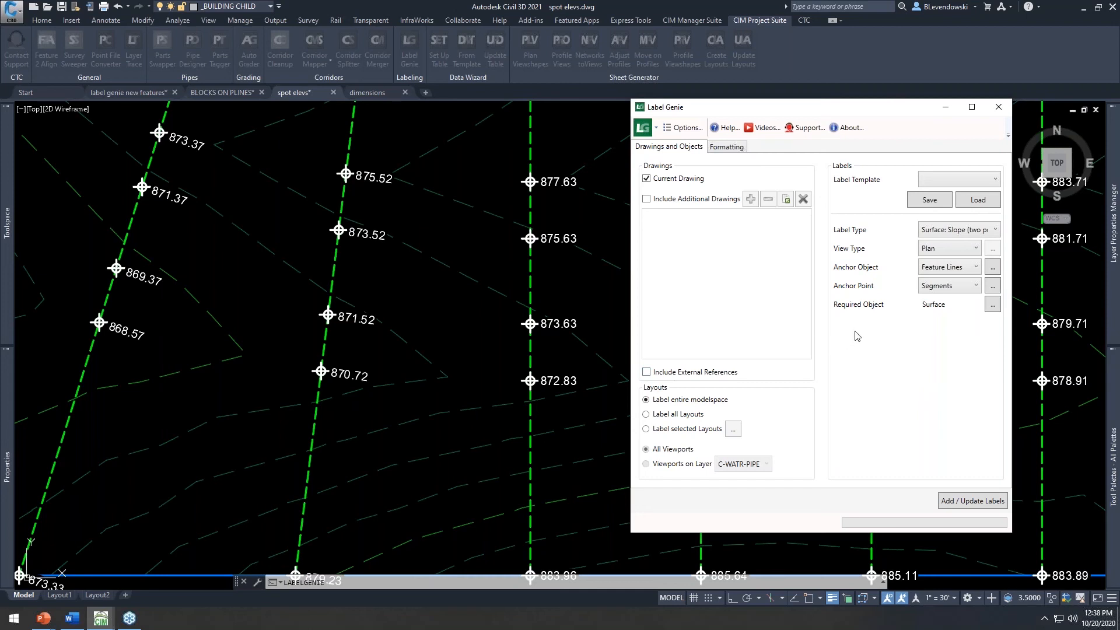
{"action": "left_click", "coordinate": [727, 149]}
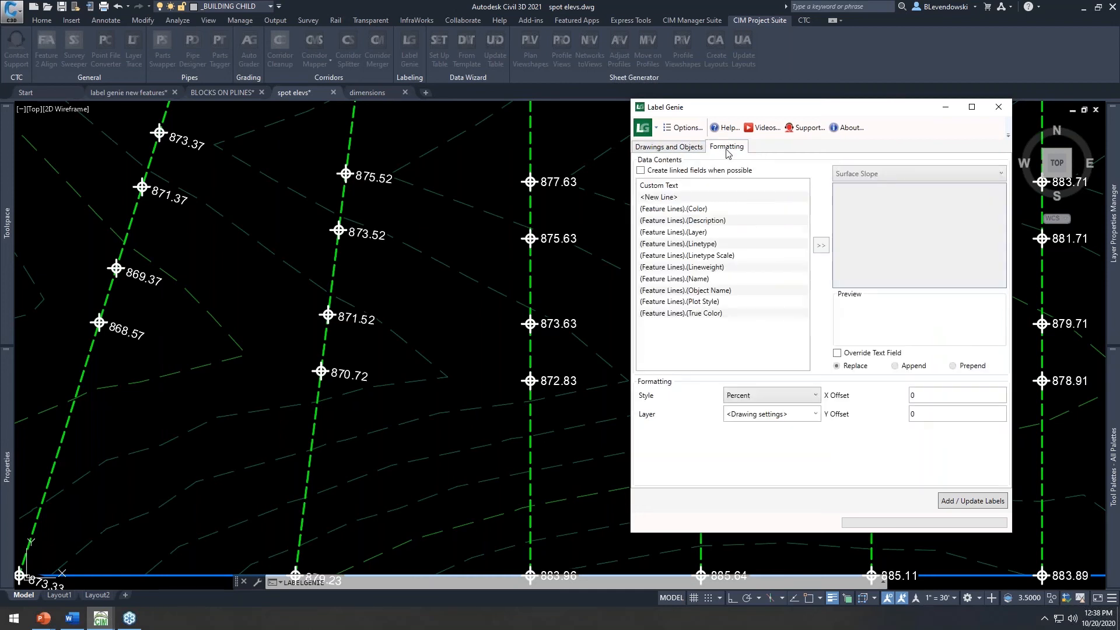
{"action": "left_click", "coordinate": [949, 507]}
{"action": "left_click", "coordinate": [795, 341]}
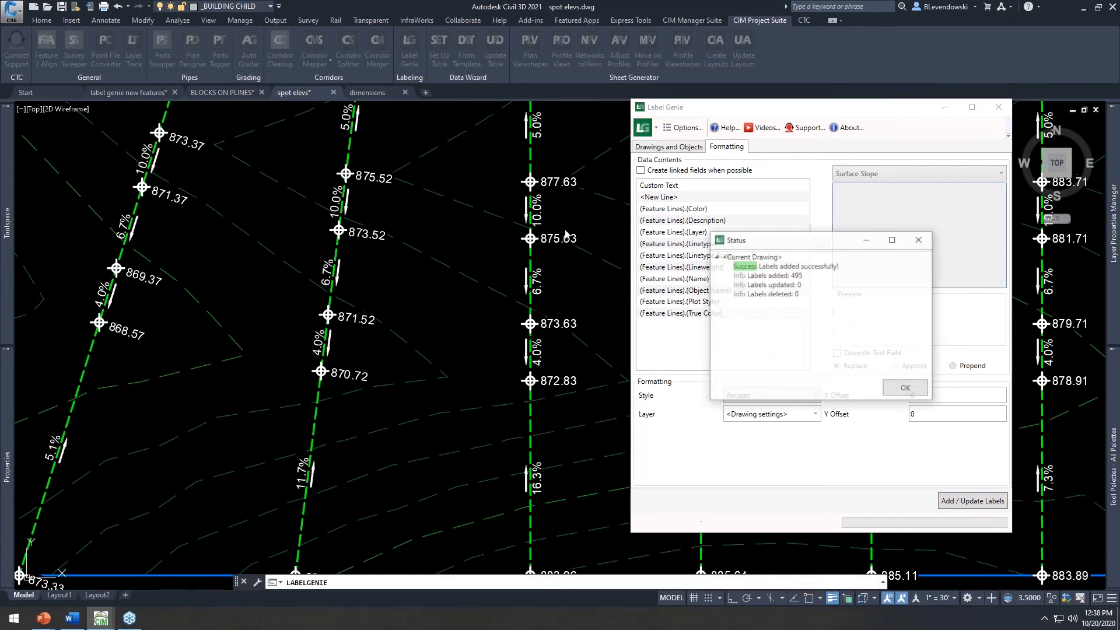
{"action": "left_click", "coordinate": [897, 395]}
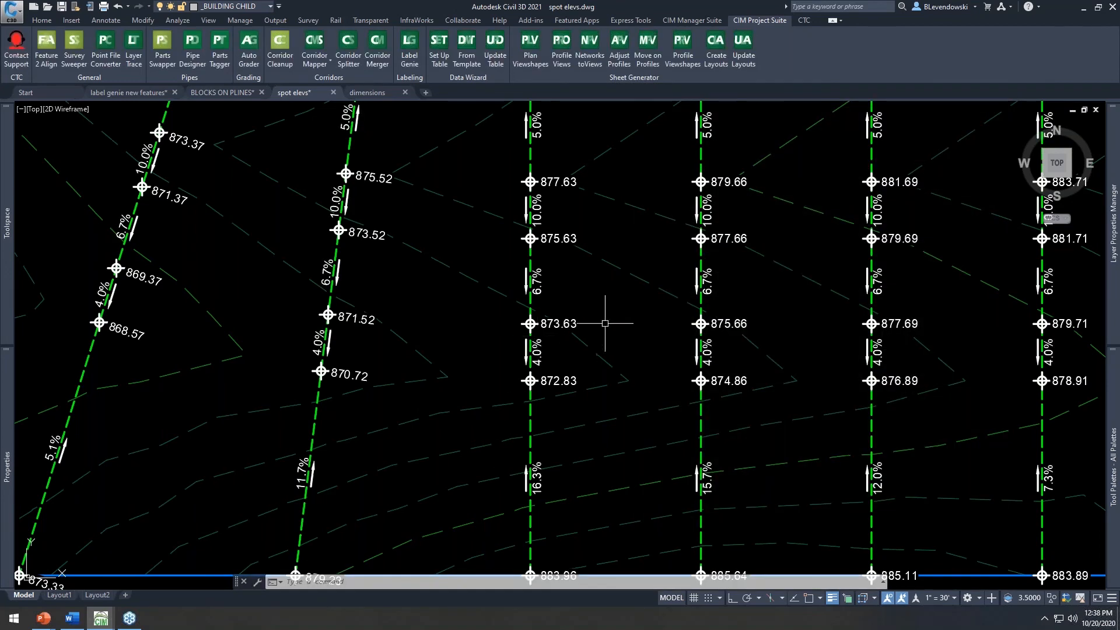
Step: Examine the slope labels on the lot lines around the road's curve, near stations 10+00 and 11+00
{"action": "middle_click_drag", "start_coordinate": [605, 323], "coordinate": [776, 295]}
{"action": "mouse_move", "coordinate": [499, 313]}
{"action": "middle_mouse_down"}
{"action": "mouse_move", "coordinate": [570, 314]}
{"action": "mouse_move", "coordinate": [711, 392]}
{"action": "middle_mouse_up"}
{"action": "mouse_move", "coordinate": [465, 383]}
{"action": "middle_mouse_down"}
{"action": "mouse_move", "coordinate": [510, 352]}
{"action": "mouse_move", "coordinate": [574, 161]}
{"action": "middle_mouse_up"}
{"action": "mouse_move", "coordinate": [582, 290]}
{"action": "middle_mouse_down"}
{"action": "mouse_move", "coordinate": [533, 288]}
{"action": "mouse_move", "coordinate": [567, 383]}
{"action": "middle_mouse_up"}
{"action": "mouse_move", "coordinate": [462, 233]}
{"action": "middle_mouse_down"}
{"action": "mouse_move", "coordinate": [462, 260]}
{"action": "mouse_move", "coordinate": [568, 439]}
{"action": "middle_mouse_up"}
{"action": "scroll", "coordinate": [454, 262], "scroll_direction": "down", "scroll_amount": 2}
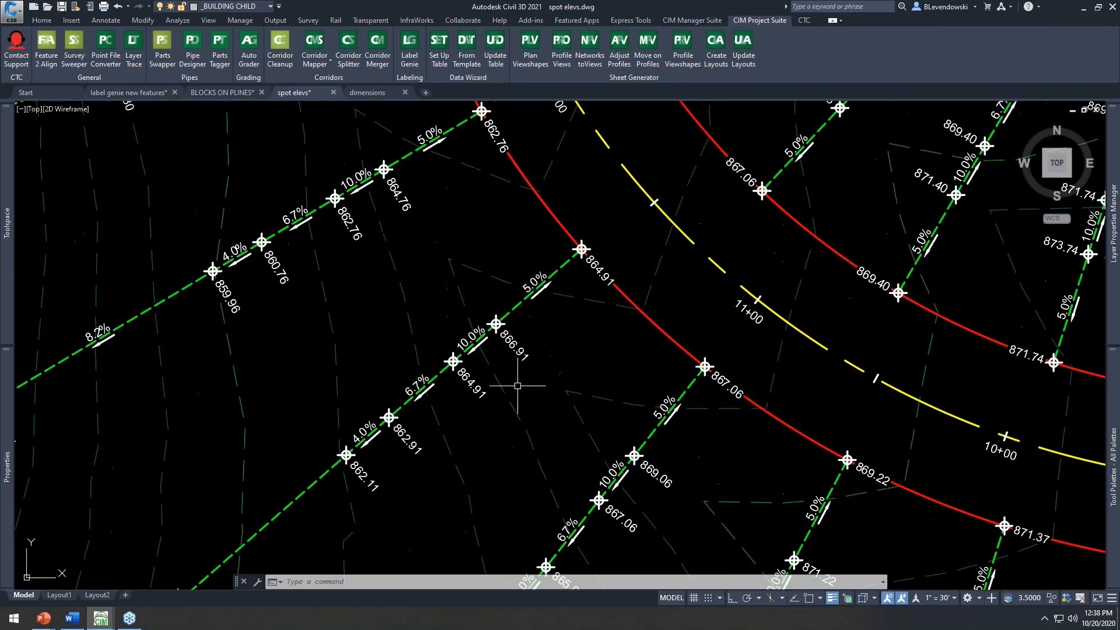
{"action": "scroll", "coordinate": [549, 336], "scroll_direction": "down", "scroll_amount": 2}
{"action": "mouse_move", "coordinate": [701, 401]}
{"action": "middle_mouse_down"}
{"action": "mouse_move", "coordinate": [506, 314]}
{"action": "mouse_move", "coordinate": [483, 289]}
{"action": "middle_mouse_up"}
{"action": "middle_click_drag", "start_coordinate": [391, 378], "coordinate": [415, 327]}
{"action": "scroll", "coordinate": [414, 327], "scroll_direction": "up", "scroll_amount": 2}
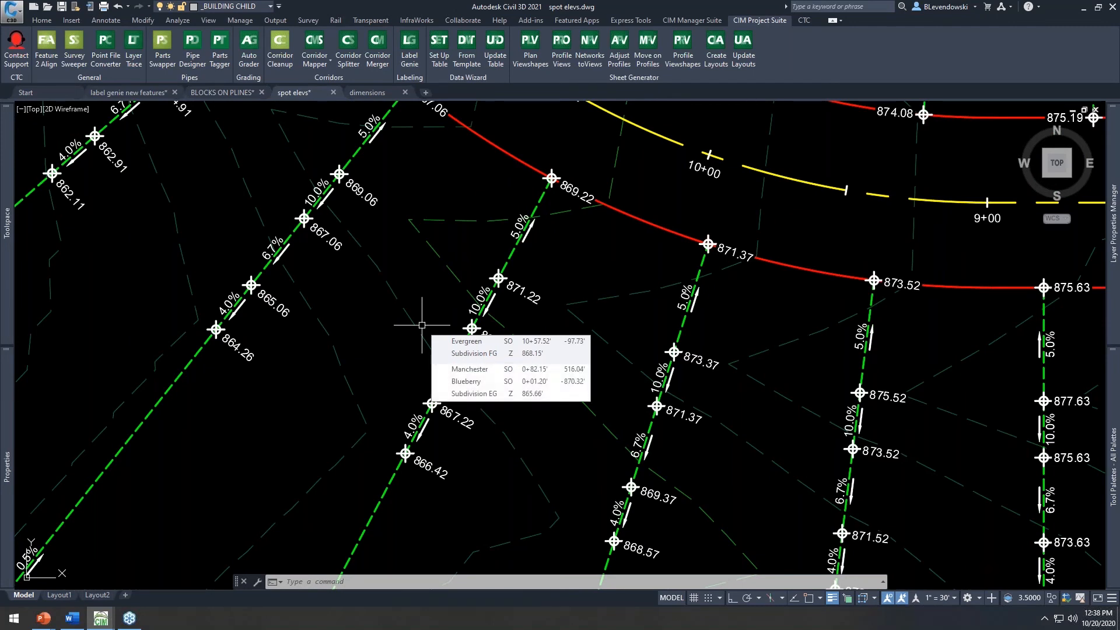
{"action": "middle_click_drag", "start_coordinate": [589, 242], "coordinate": [553, 270]}
{"action": "mouse_move", "coordinate": [550, 269]}
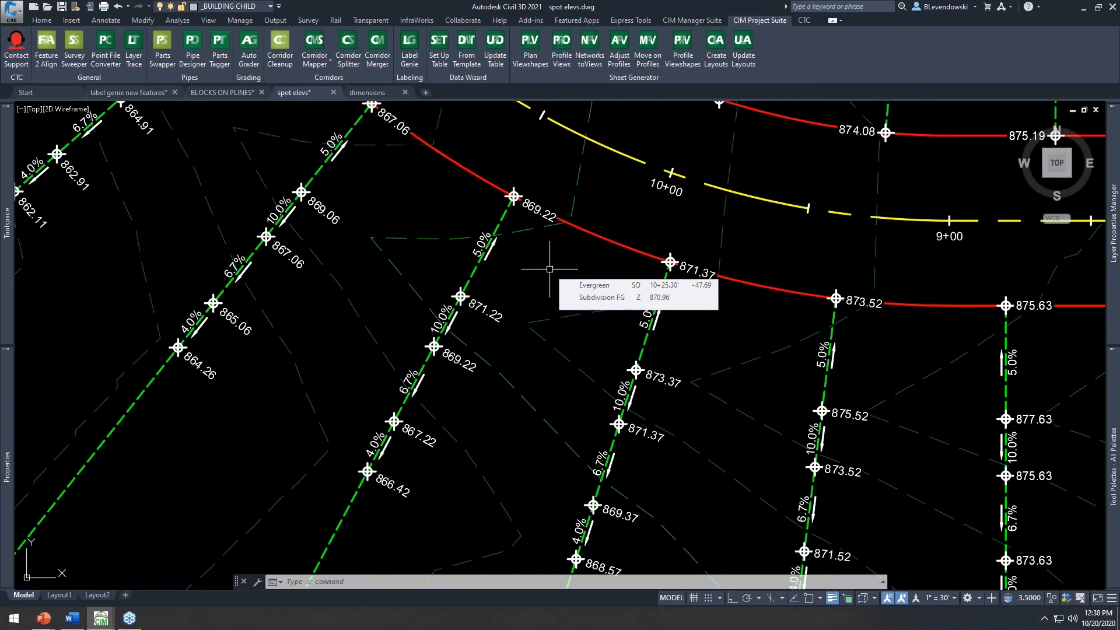
Step: Inspect the slope and spot elevation labels on the lots along the road's straight stretch
{"action": "middle_click_drag", "start_coordinate": [796, 251], "coordinate": [426, 284]}
{"action": "key", "text": "Escape"}
{"action": "key", "text": "Escape"}
{"action": "middle_click_drag", "start_coordinate": [900, 355], "coordinate": [728, 248]}
{"action": "scroll", "coordinate": [658, 308], "scroll_direction": "down", "scroll_amount": 1}
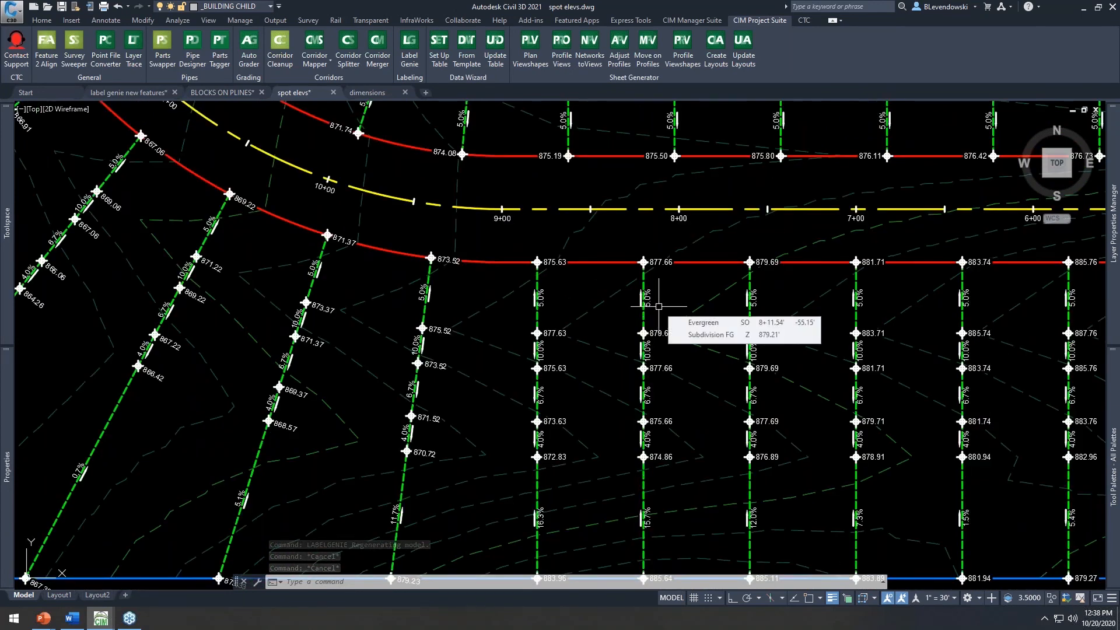
{"action": "middle_click_drag", "start_coordinate": [895, 325], "coordinate": [564, 381]}
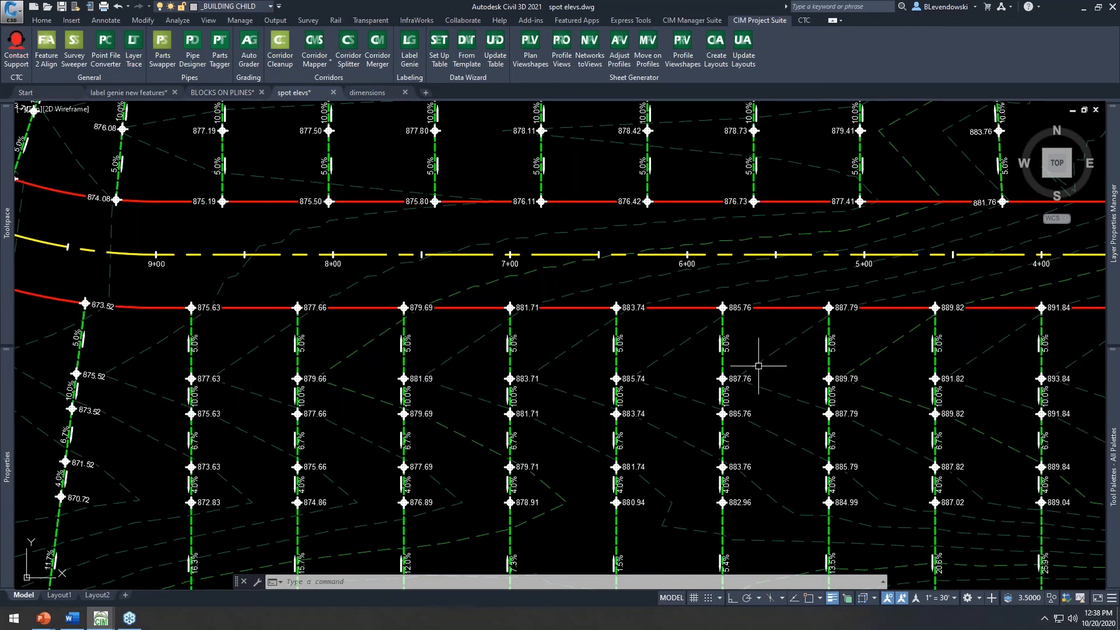
{"action": "mouse_move", "coordinate": [851, 369]}
{"action": "middle_mouse_down"}
{"action": "mouse_move", "coordinate": [695, 325]}
{"action": "mouse_move", "coordinate": [706, 353]}
{"action": "middle_mouse_up"}
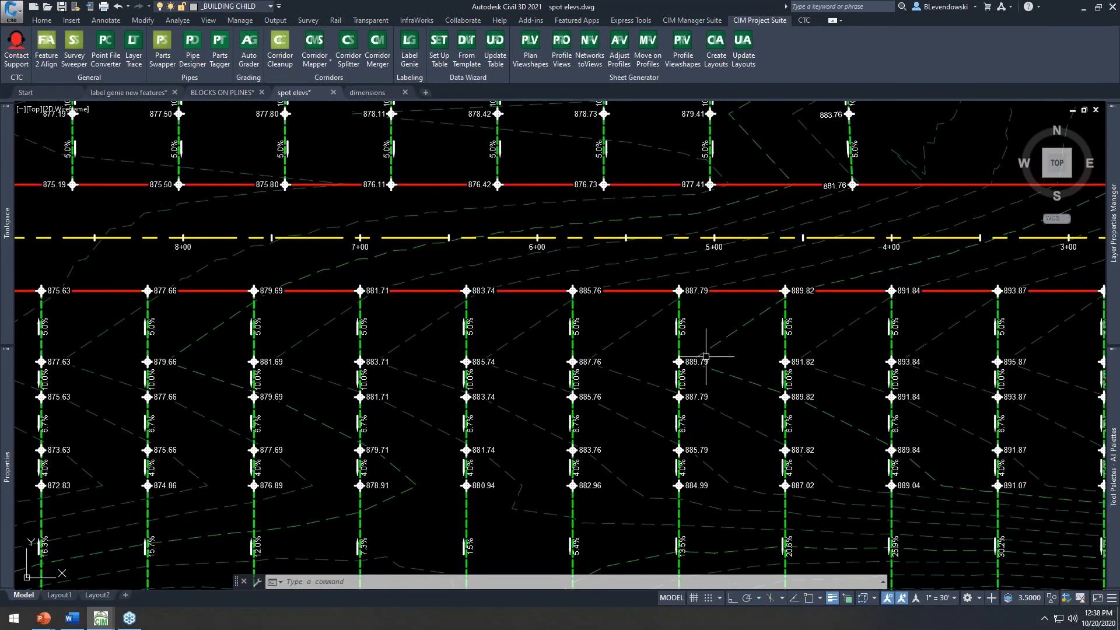
{"action": "middle_click_drag", "start_coordinate": [426, 304], "coordinate": [915, 401]}
{"action": "scroll", "coordinate": [450, 330], "scroll_direction": "up", "scroll_amount": 2}
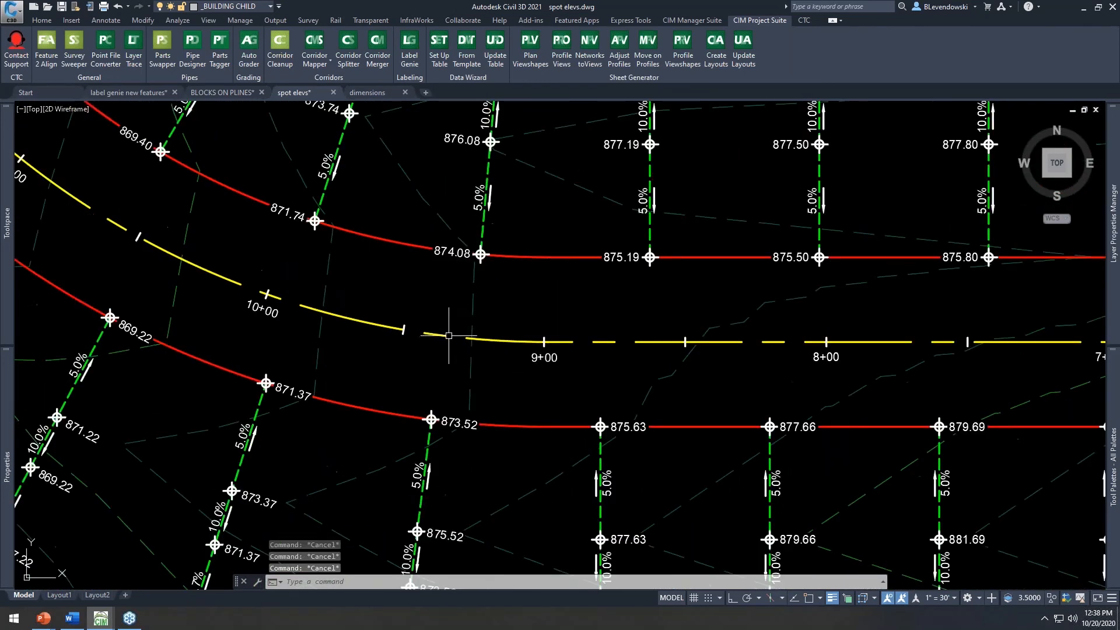
{"action": "middle_click_drag", "start_coordinate": [521, 383], "coordinate": [534, 367]}
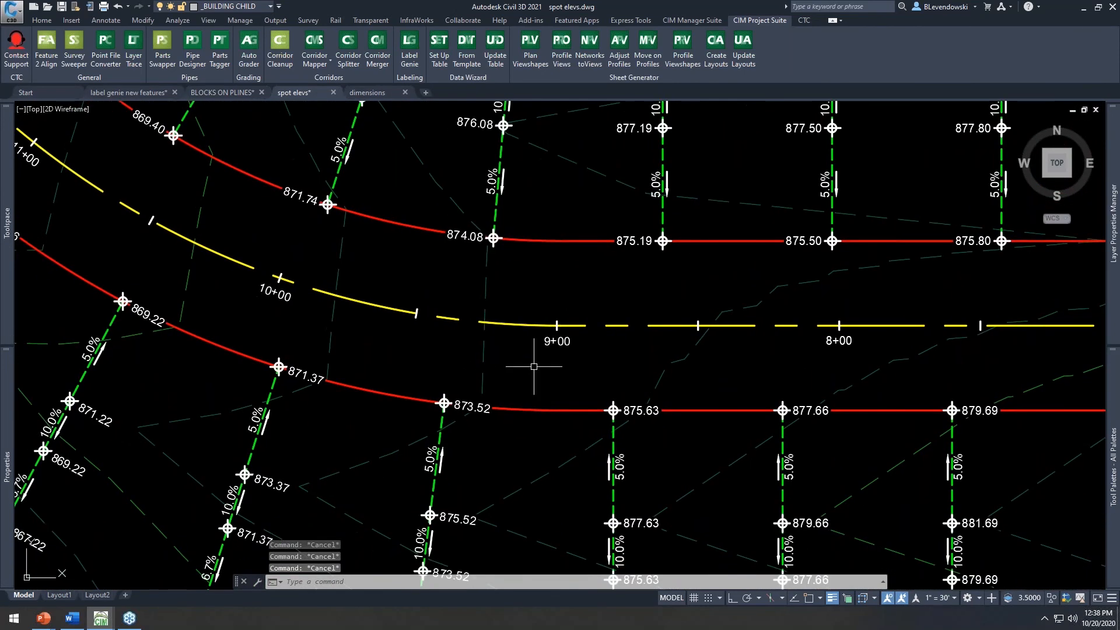
Step: Select the Evergreen road alignment, examine it around station 9+00 where the curve meets the tangent, and clear the selection
{"action": "left_click", "coordinate": [539, 325]}
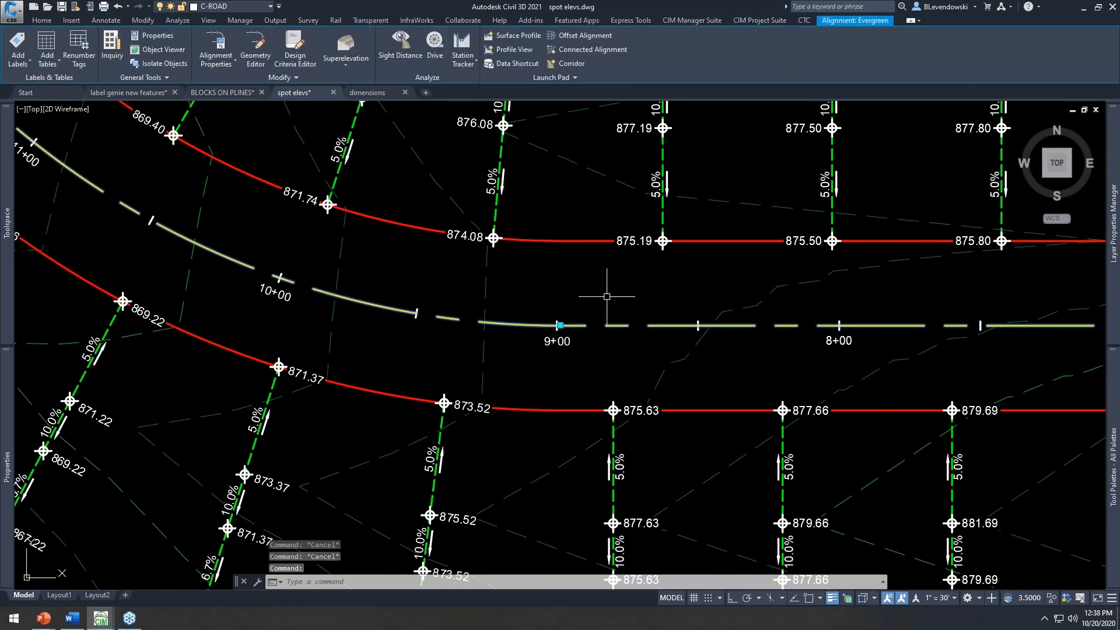
{"action": "middle_click_drag", "start_coordinate": [566, 320], "coordinate": [503, 318]}
{"action": "middle_click_drag", "start_coordinate": [650, 310], "coordinate": [353, 310]}
{"action": "middle_click_drag", "start_coordinate": [463, 316], "coordinate": [653, 378]}
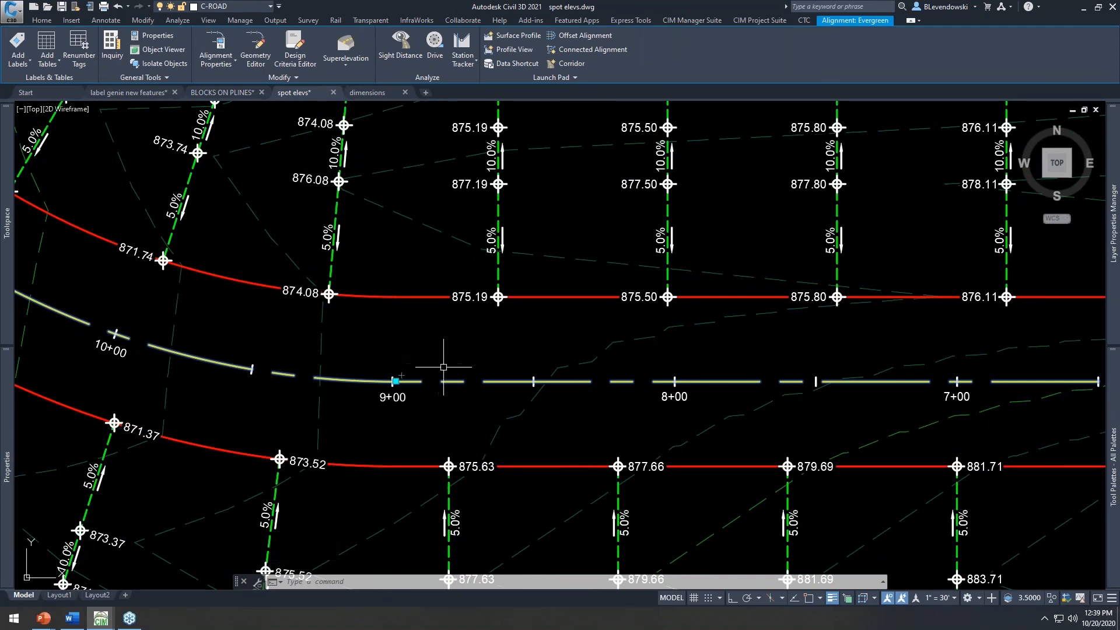
{"action": "middle_click_drag", "start_coordinate": [440, 370], "coordinate": [482, 343]}
{"action": "scroll", "coordinate": [460, 345], "scroll_direction": "up", "scroll_amount": 2}
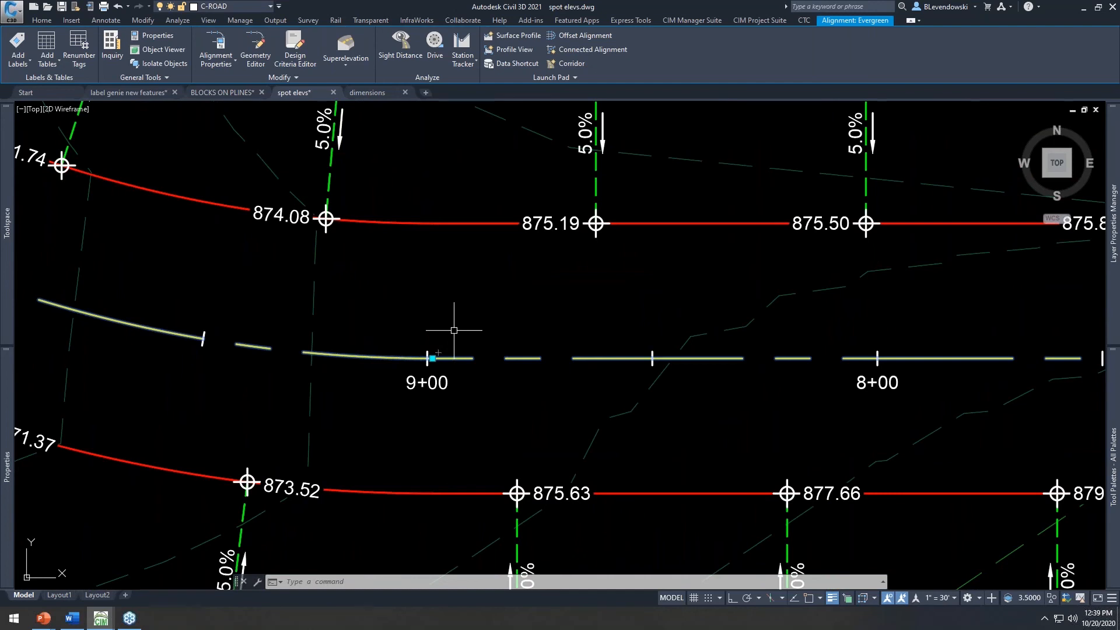
{"action": "key", "text": "Escape"}
{"action": "key", "text": "Escape"}
{"action": "key", "text": "Escape"}
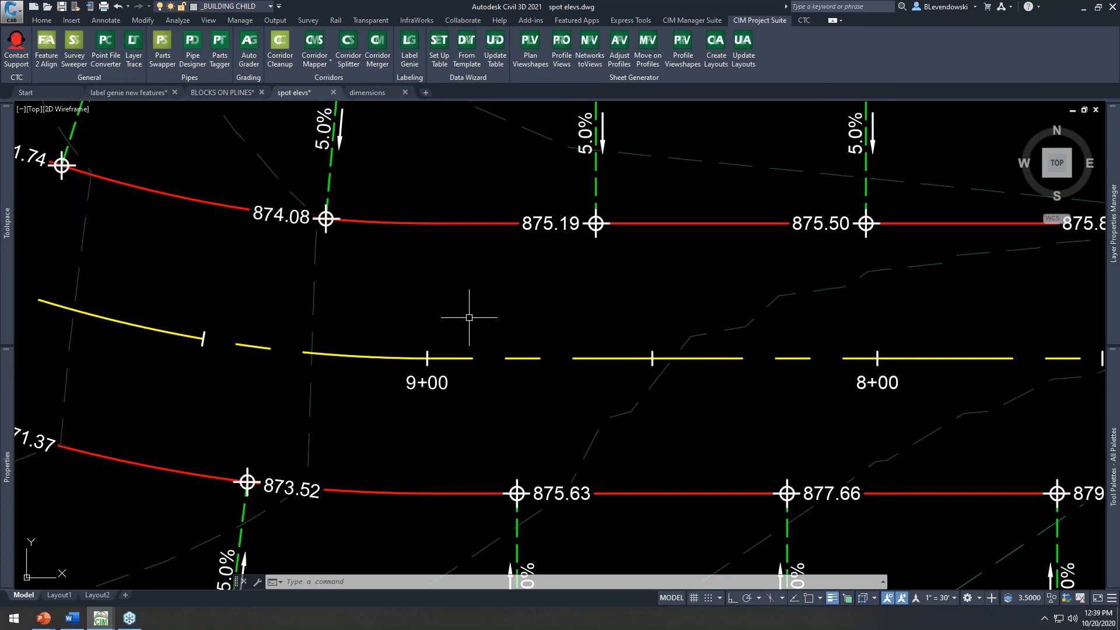
{"action": "key", "text": "Escape"}
{"action": "key", "text": "Escape"}
{"action": "key", "text": "Escape"}
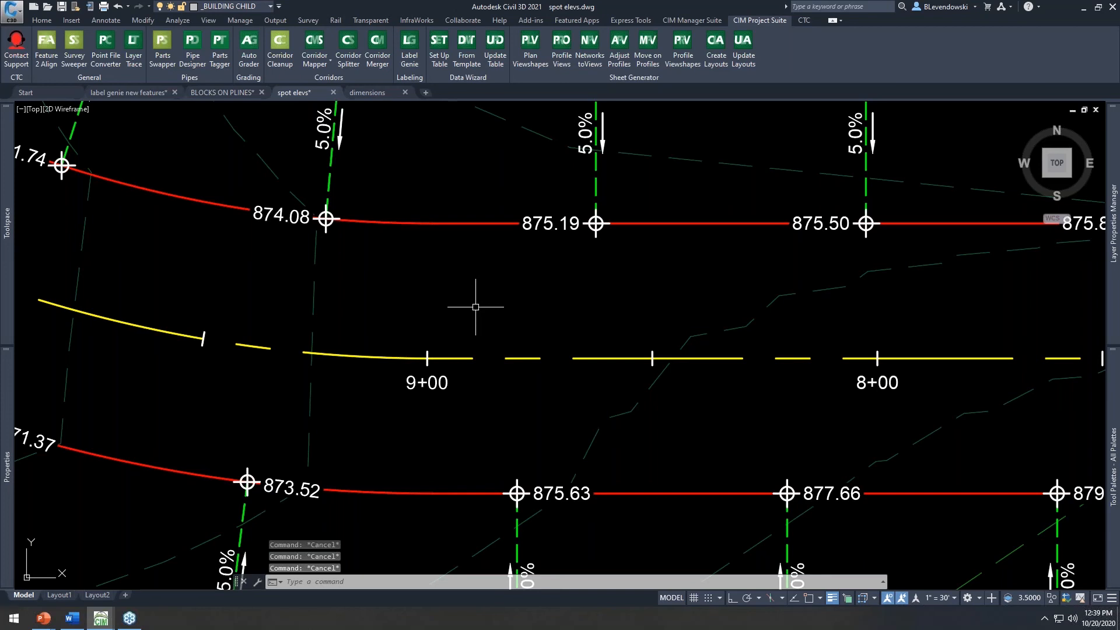
Step: Look along the road centerline between stations 4+00 and 9+00 and return to the end of the curve
{"action": "scroll", "coordinate": [570, 345], "scroll_direction": "down", "scroll_amount": 2}
{"action": "middle_click_drag", "start_coordinate": [828, 376], "coordinate": [291, 376]}
{"action": "middle_click_drag", "start_coordinate": [638, 401], "coordinate": [391, 412]}
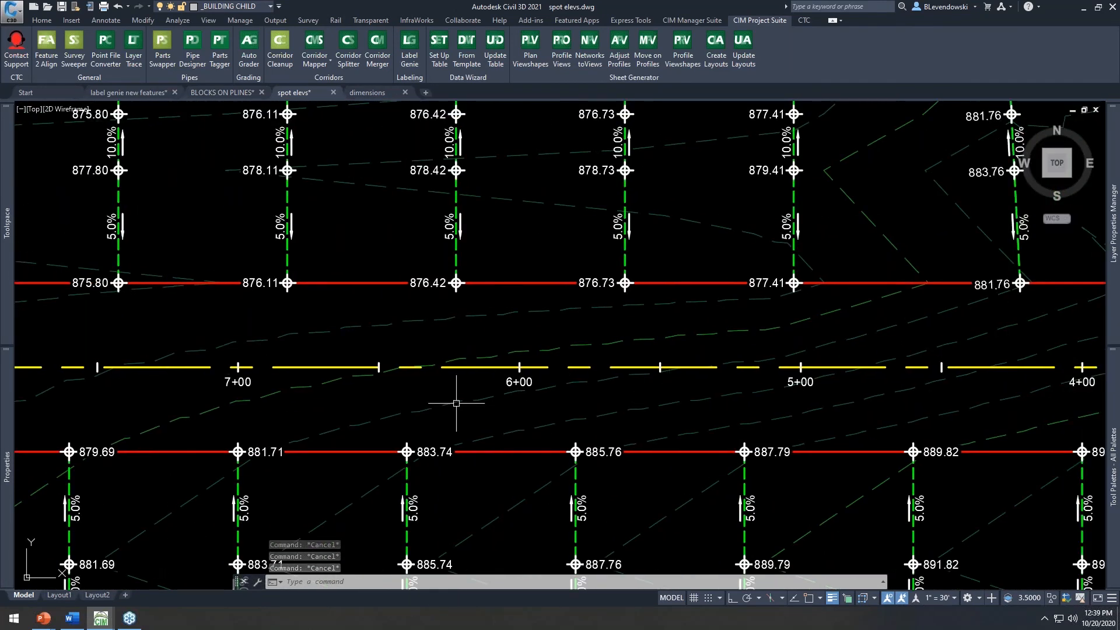
{"action": "middle_click_drag", "start_coordinate": [181, 412], "coordinate": [588, 424]}
{"action": "middle_click_drag", "start_coordinate": [301, 424], "coordinate": [610, 425]}
{"action": "middle_click_drag", "start_coordinate": [513, 359], "coordinate": [535, 359]}
{"action": "key", "text": "Escape"}
{"action": "key", "text": "Escape"}
{"action": "key", "text": "Escape"}
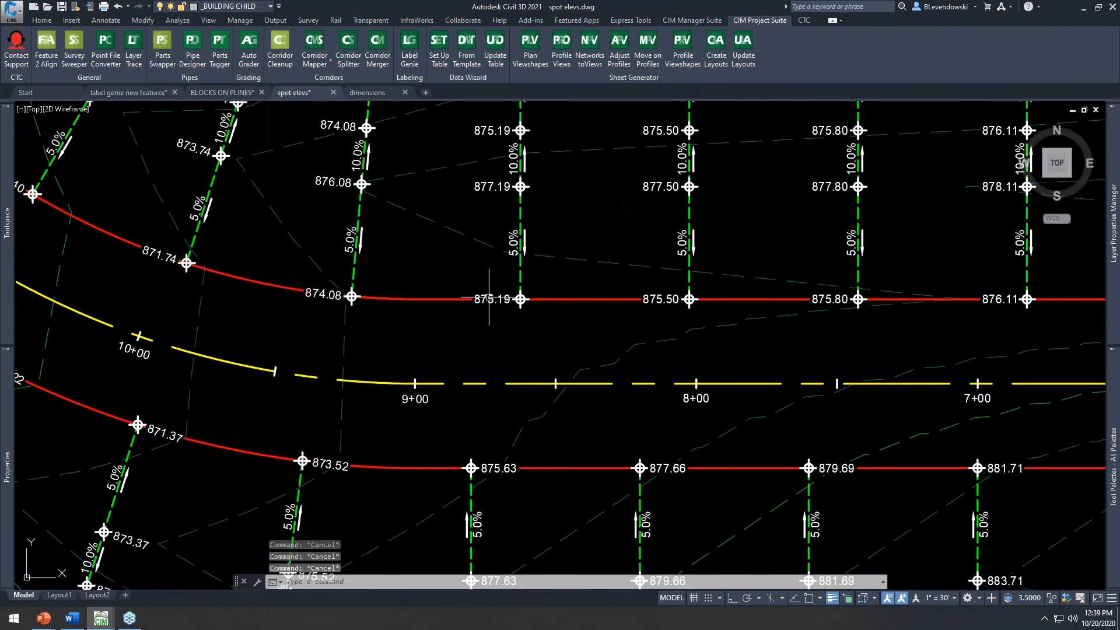
Step: Set Label Genie to the General Note label type with Alignments as the anchor object
{"action": "left_click", "coordinate": [408, 54]}
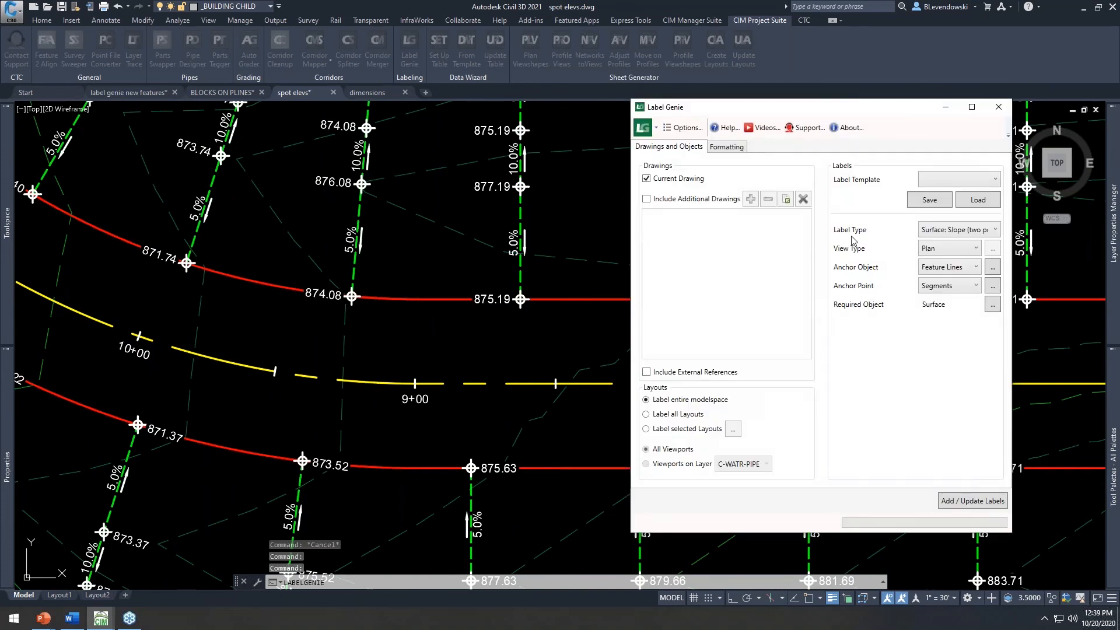
{"action": "left_click_drag", "start_coordinate": [884, 114], "coordinate": [859, 91]}
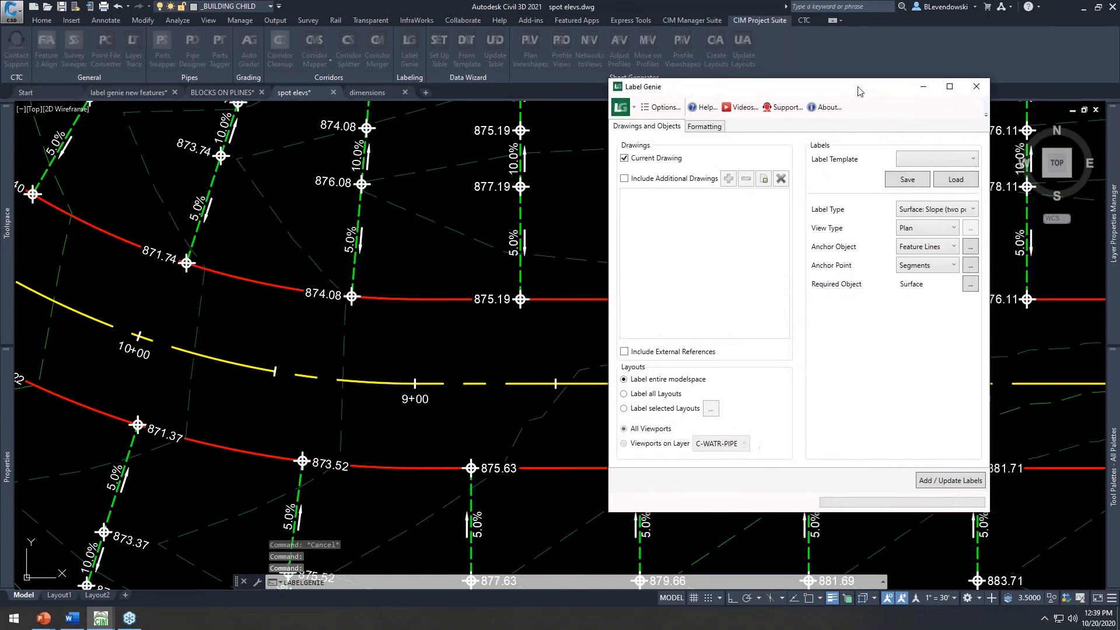
{"action": "left_click", "coordinate": [935, 209]}
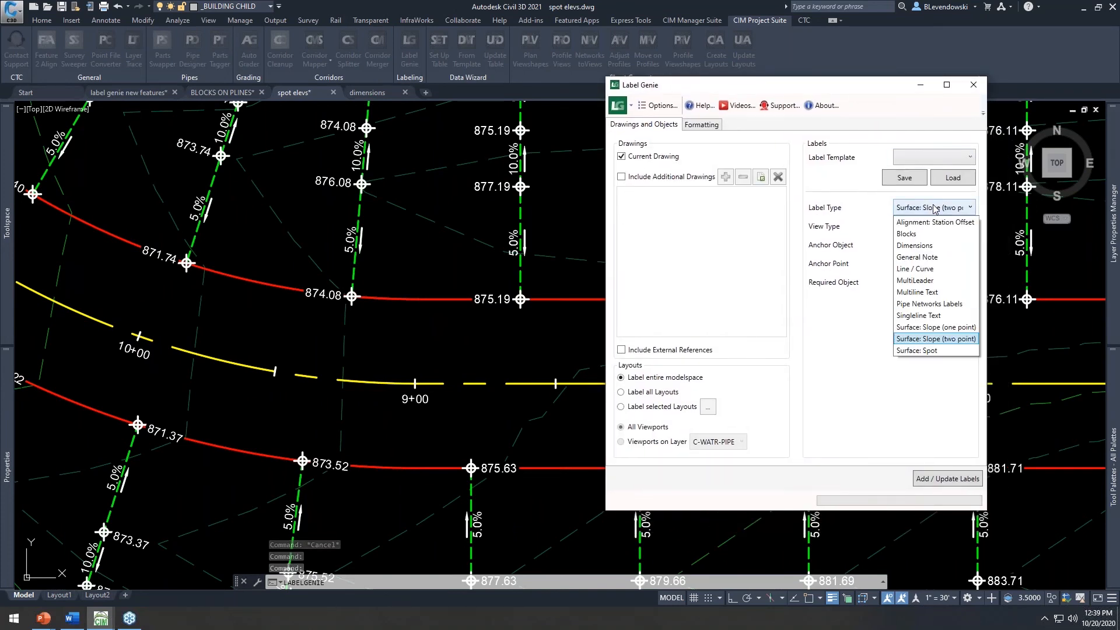
{"action": "left_click", "coordinate": [930, 257]}
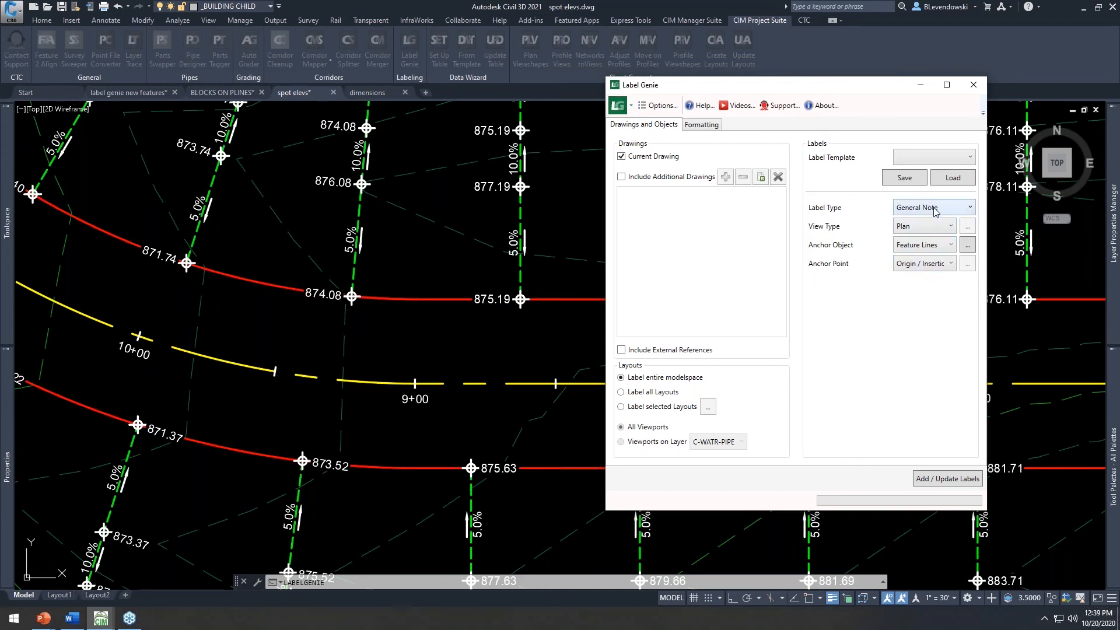
{"action": "left_click", "coordinate": [923, 255]}
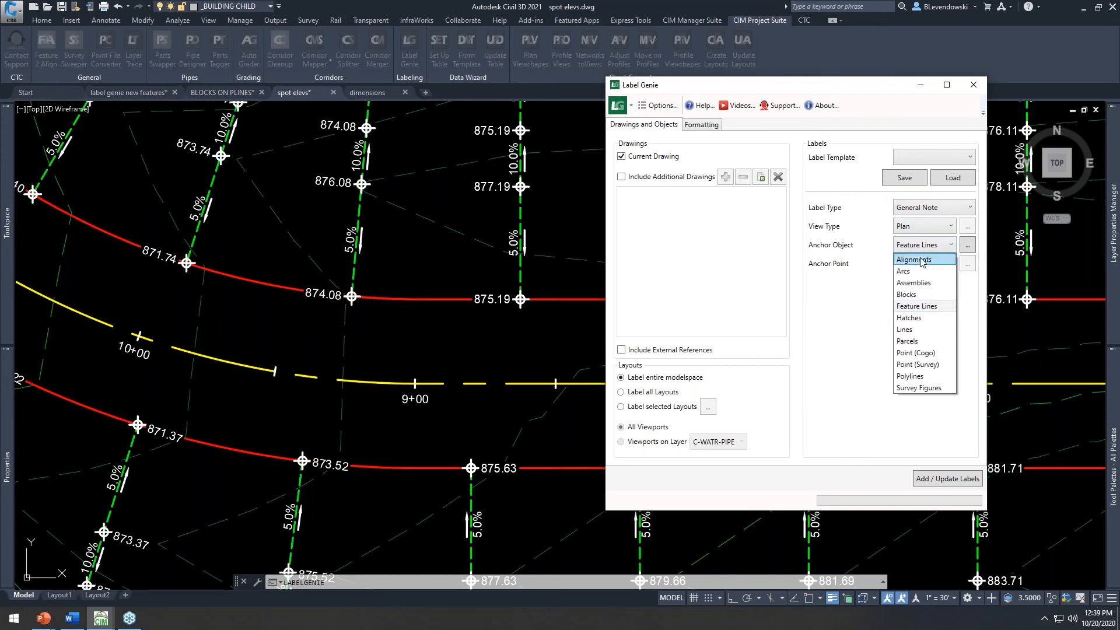
{"action": "left_click", "coordinate": [922, 260]}
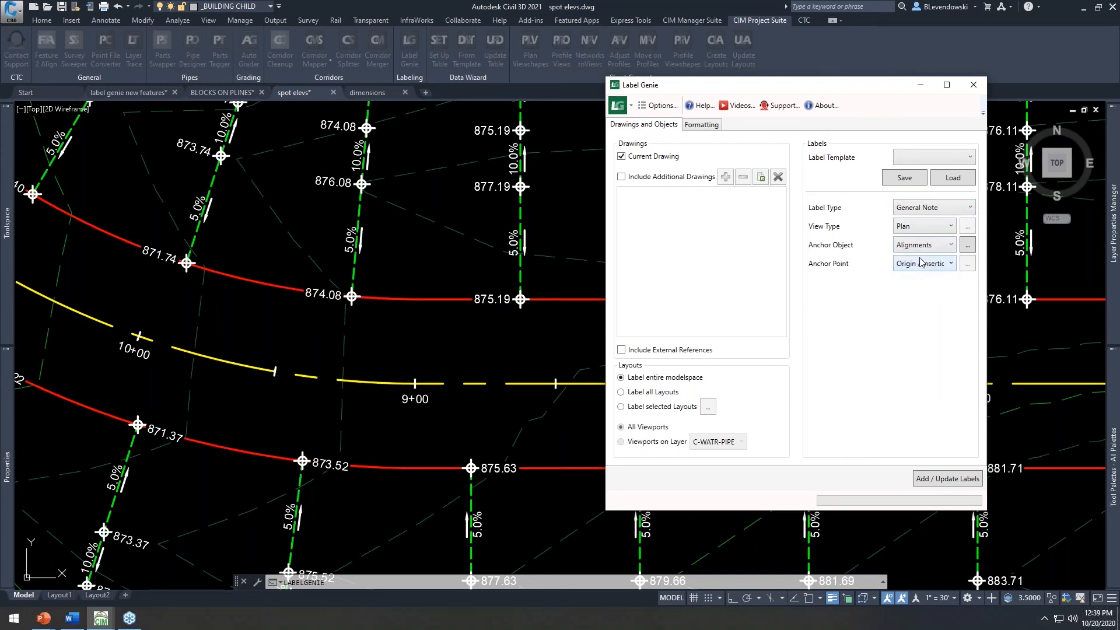
Step: Filter the anchor alignments by layer C-ROAD, picking the layer from the road centerline
{"action": "left_click", "coordinate": [967, 245]}
{"action": "left_click_drag", "start_coordinate": [698, 245], "coordinate": [644, 244]}
{"action": "key", "text": "BackSpace"}
{"action": "left_click", "coordinate": [817, 245]}
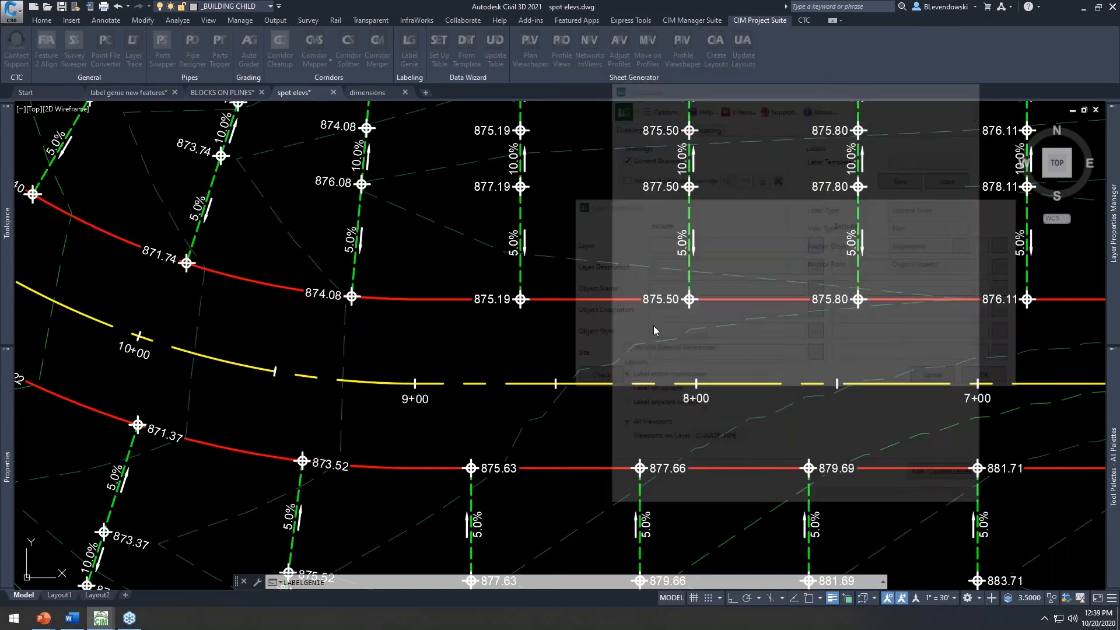
{"action": "left_click", "coordinate": [527, 383]}
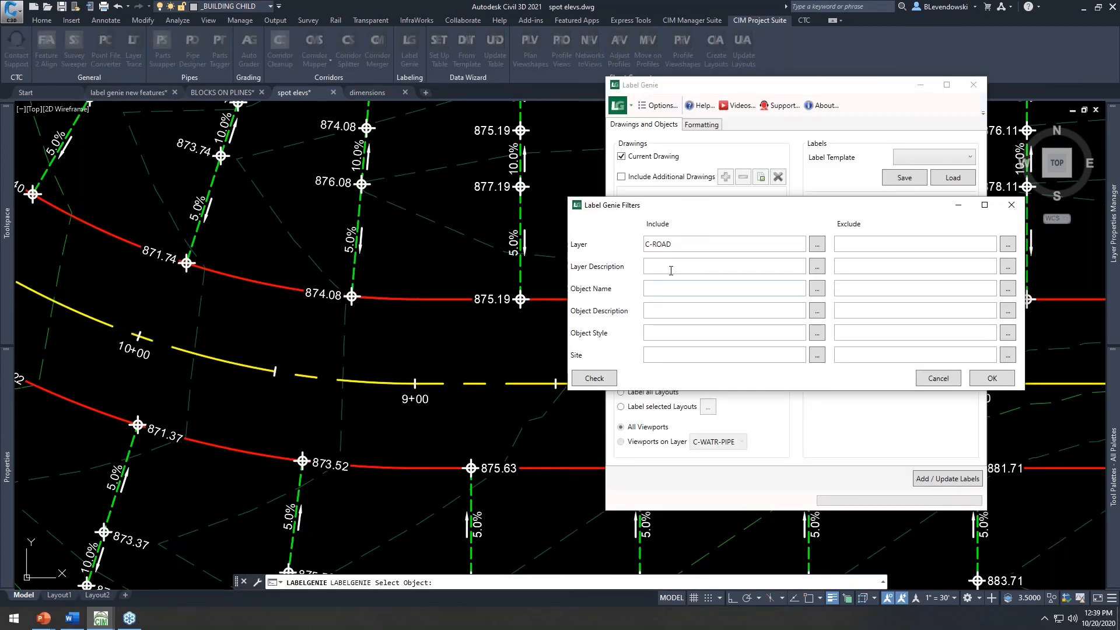
{"action": "left_click", "coordinate": [987, 379]}
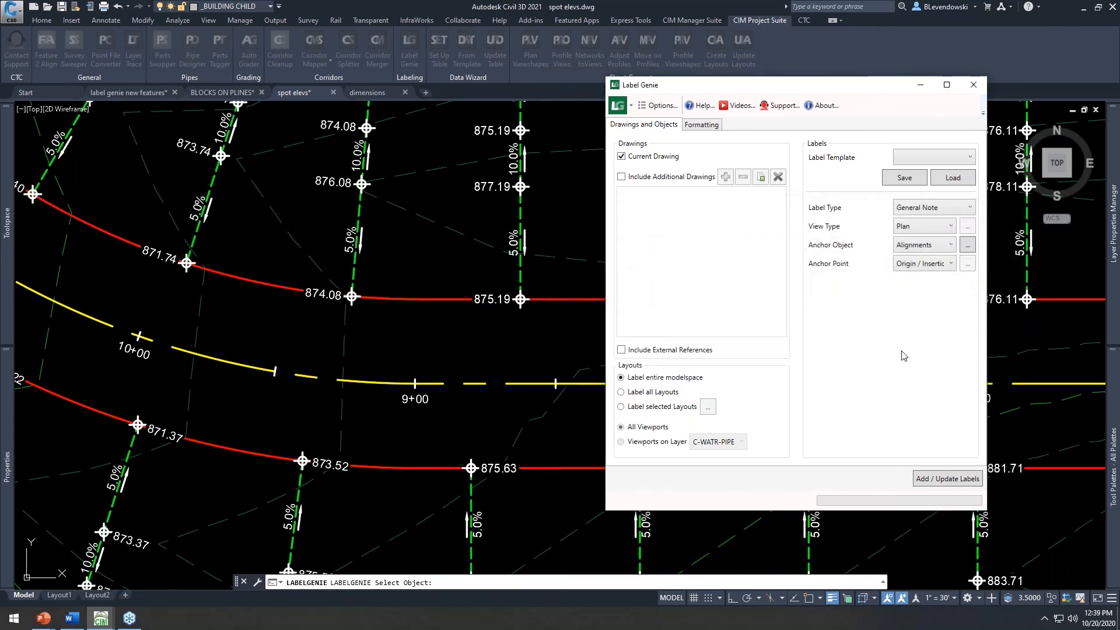
Step: Anchor the notes to the alignment vertices with all point types included, and open the label formatting settings
{"action": "left_click", "coordinate": [939, 273]}
{"action": "left_click", "coordinate": [919, 303]}
{"action": "left_click", "coordinate": [968, 263]}
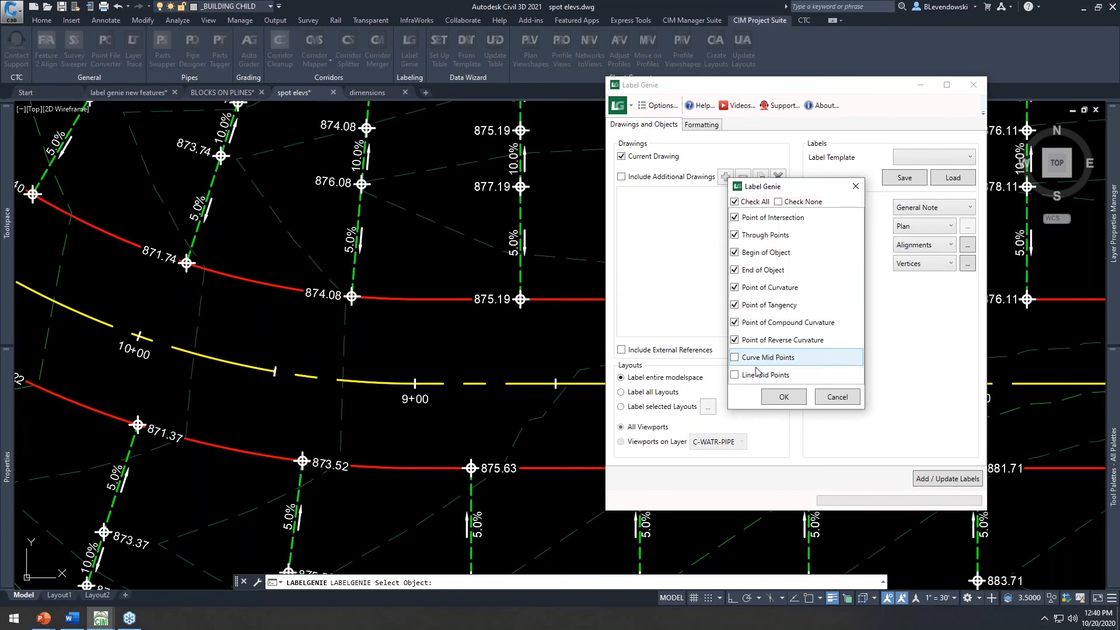
{"action": "left_click", "coordinate": [754, 203]}
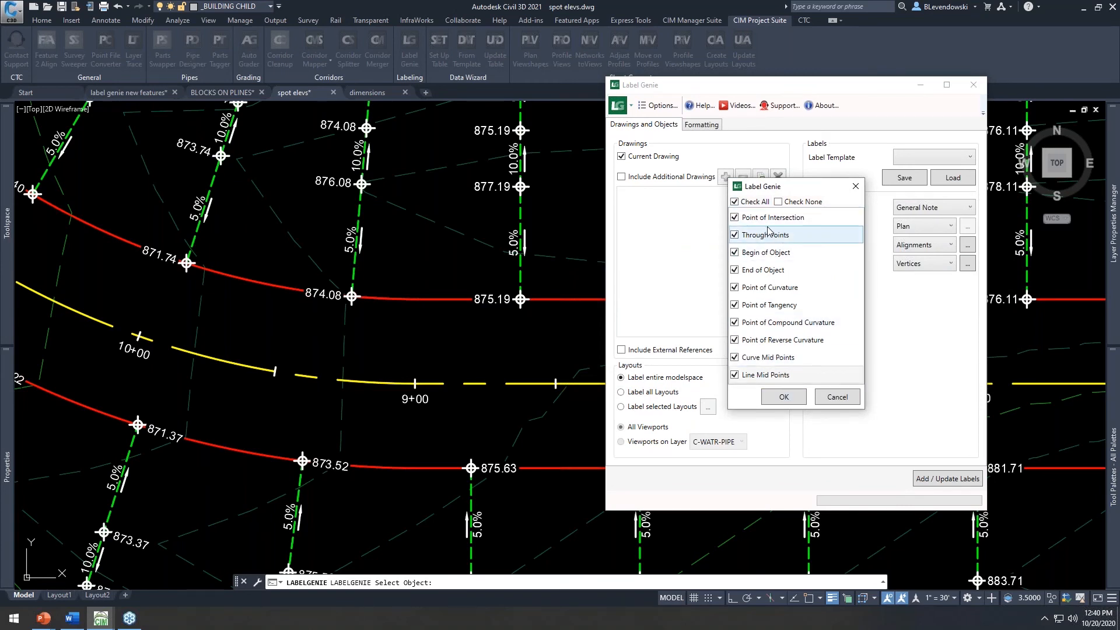
{"action": "left_click", "coordinate": [783, 396]}
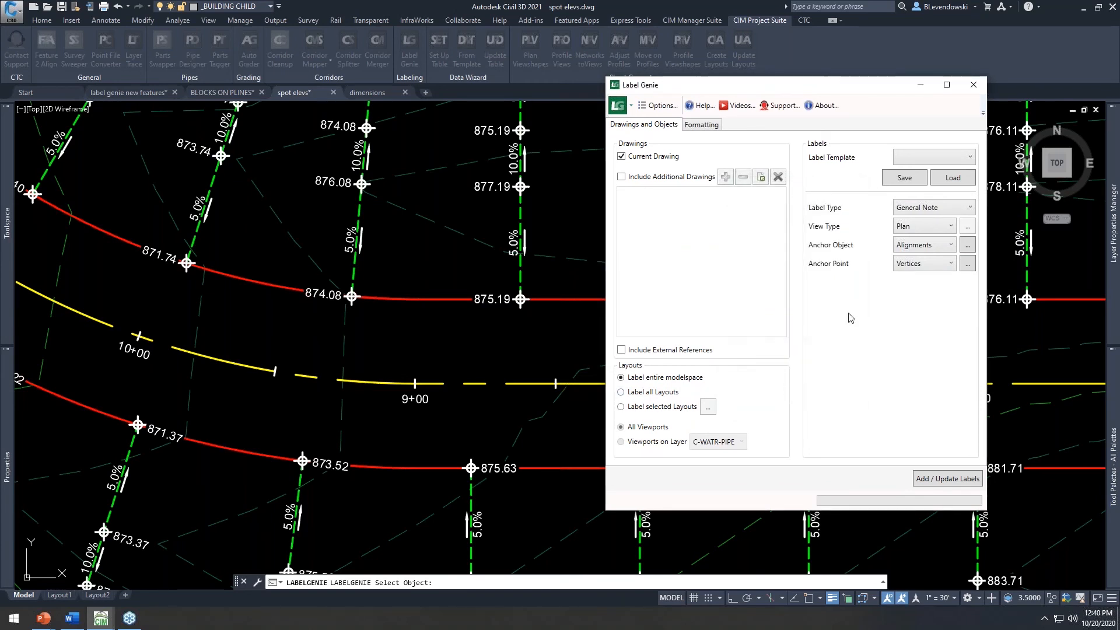
{"action": "left_click", "coordinate": [700, 125]}
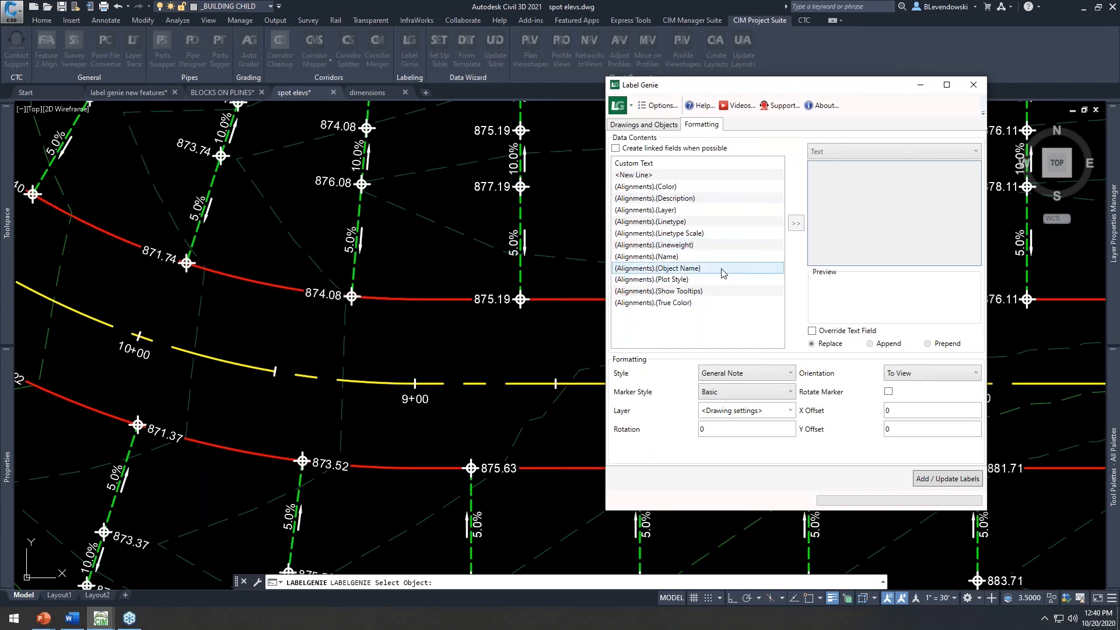
Step: Enable the text field override in replace mode and use the alignments' Name property as the note text
{"action": "left_click_drag", "start_coordinate": [864, 90], "coordinate": [792, 78]}
{"action": "left_click", "coordinate": [741, 320]}
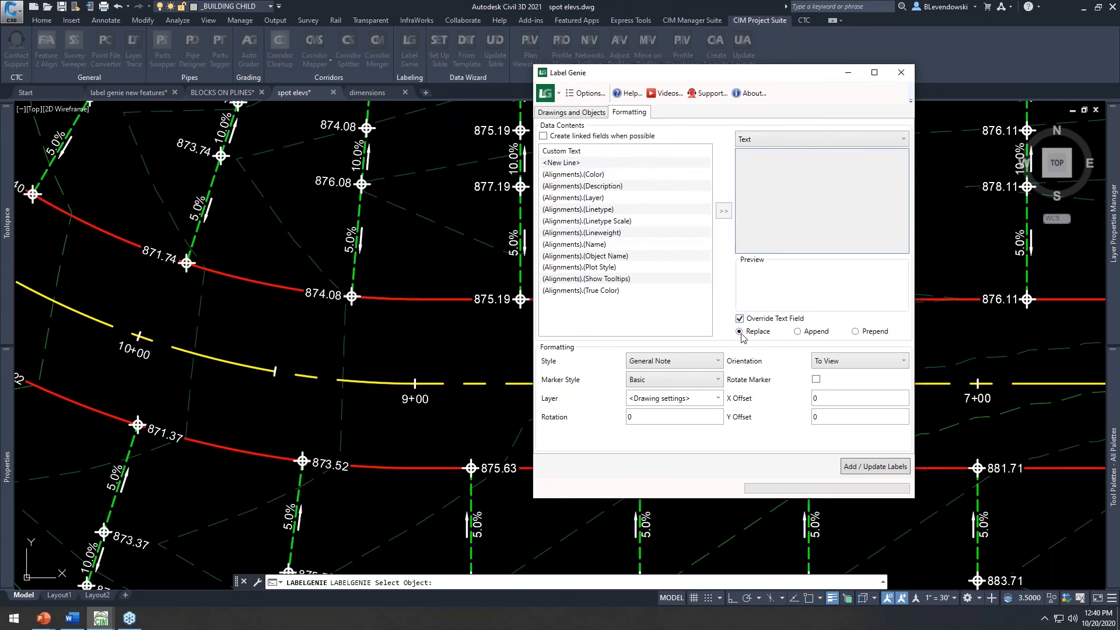
{"action": "left_click", "coordinate": [574, 244]}
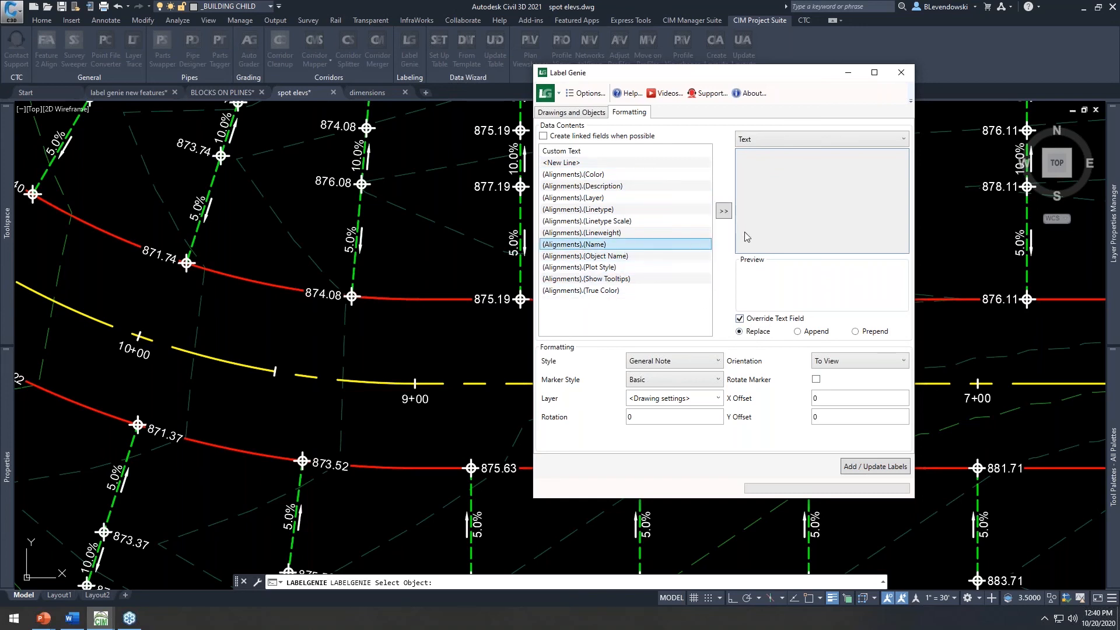
{"action": "left_click", "coordinate": [724, 211]}
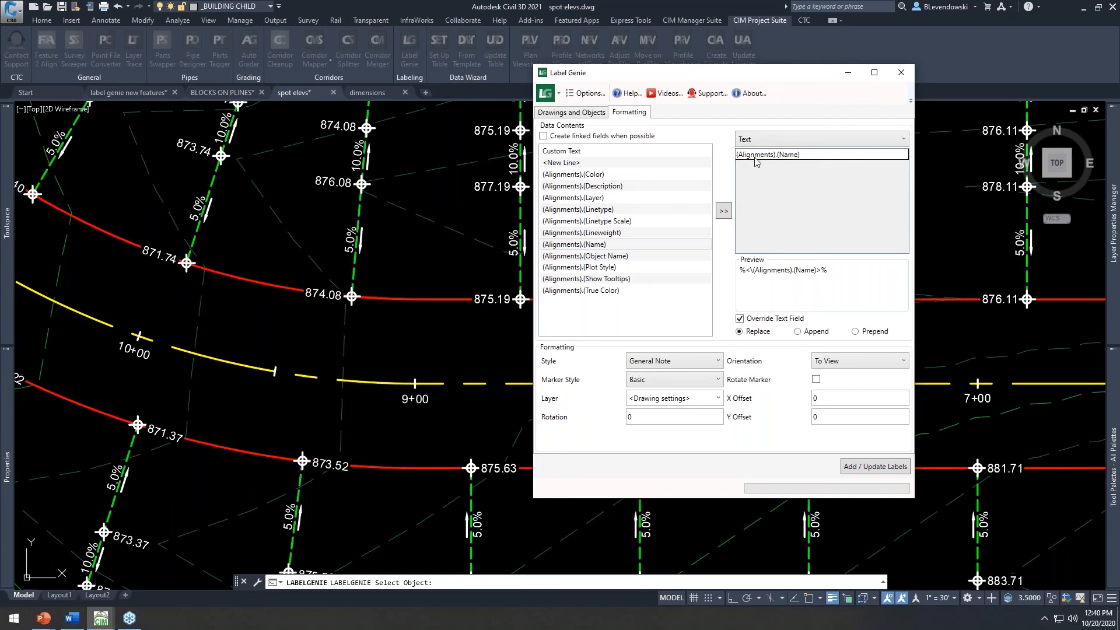
Step: Set the label orientation to To WCS and look through the layers available for the labels
{"action": "left_click", "coordinate": [811, 138]}
{"action": "left_click", "coordinate": [794, 138]}
{"action": "left_click", "coordinate": [856, 364]}
{"action": "left_click", "coordinate": [832, 400]}
{"action": "left_click", "coordinate": [718, 400]}
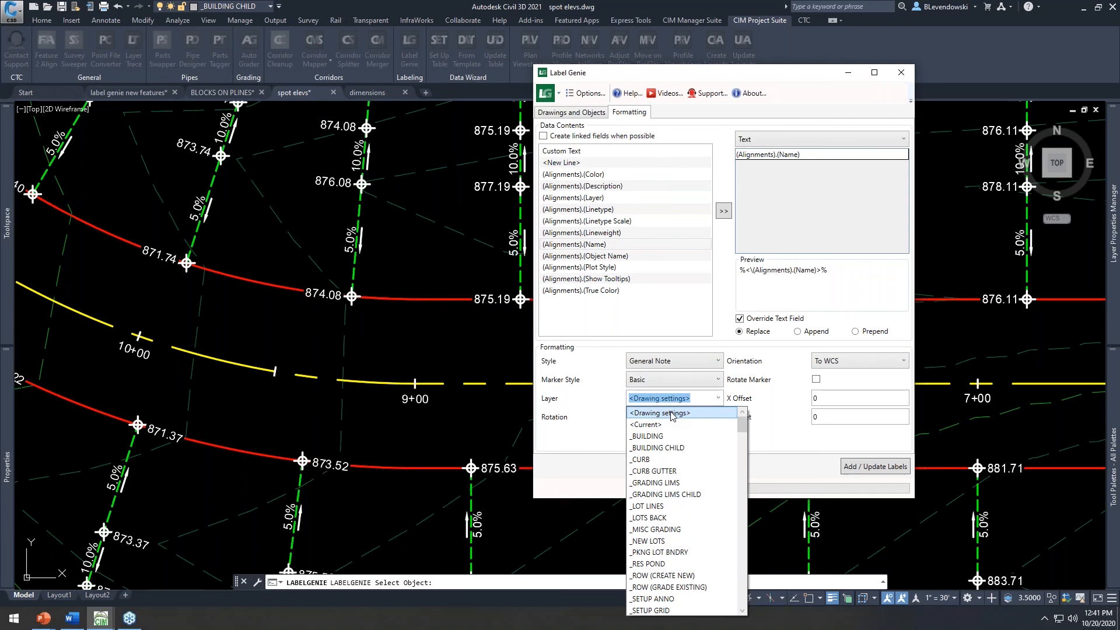
{"action": "scroll", "coordinate": [662, 479], "scroll_direction": "down", "scroll_amount": 5}
{"action": "scroll", "coordinate": [665, 484], "scroll_direction": "up", "scroll_amount": 5}
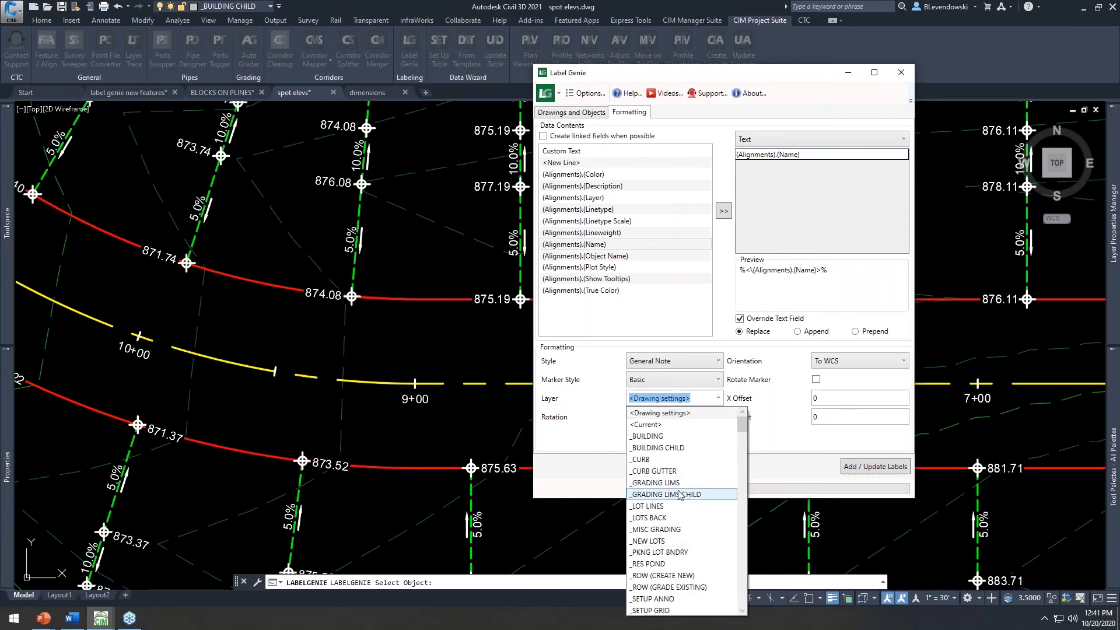
{"action": "left_click", "coordinate": [590, 444]}
{"action": "left_click", "coordinate": [627, 435]}
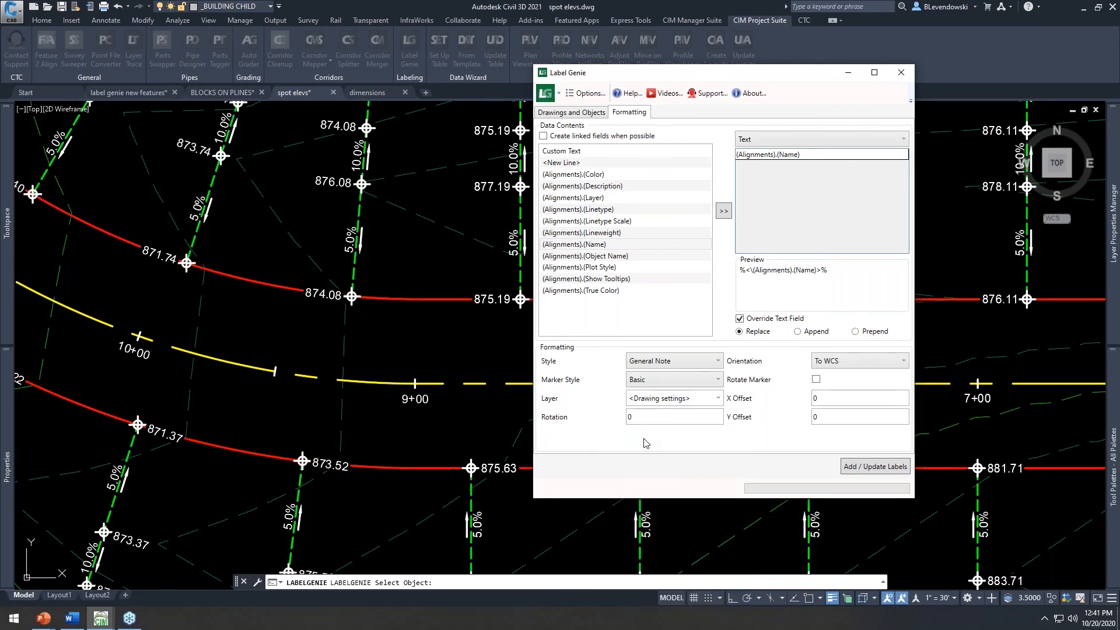
Step: Add the alignment name labels at the road alignment vertices in the current drawing
{"action": "left_click_drag", "start_coordinate": [806, 77], "coordinate": [739, 54]}
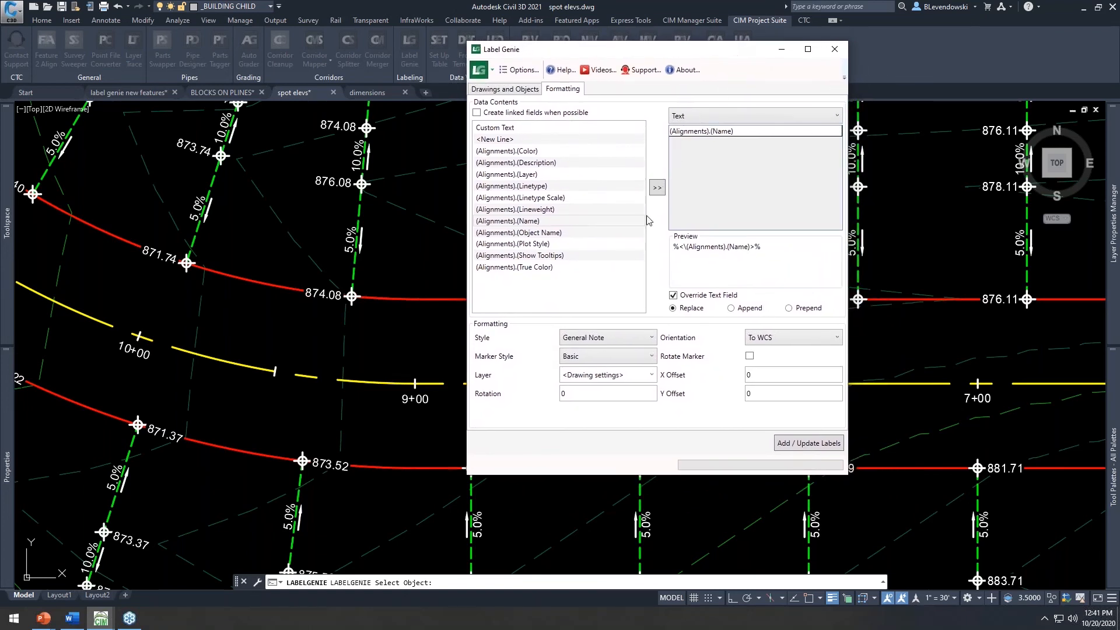
{"action": "left_click", "coordinate": [799, 444]}
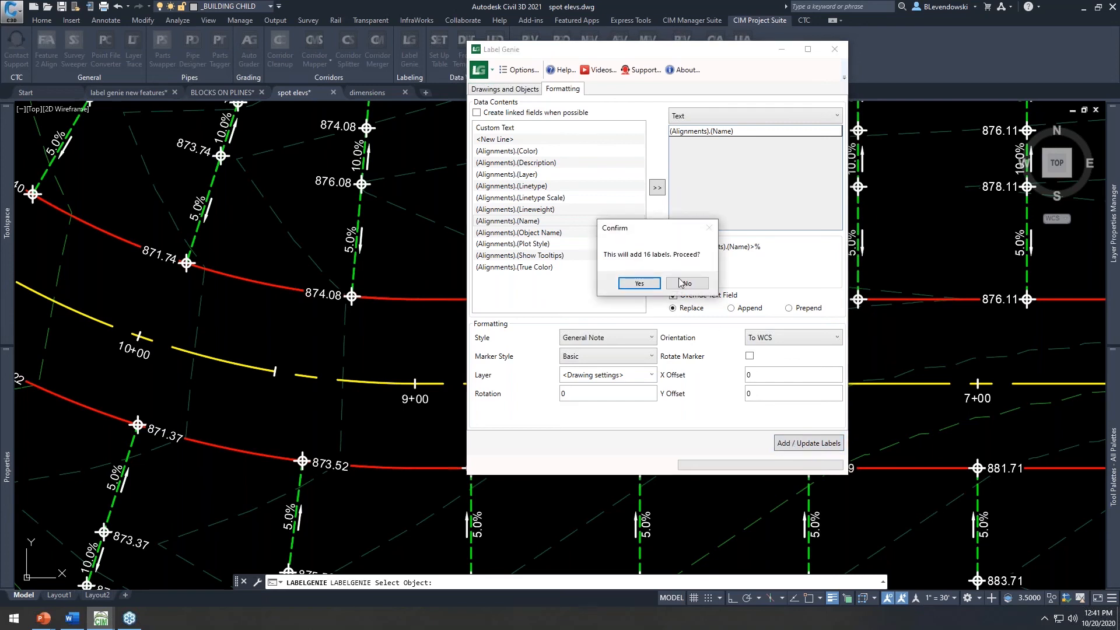
{"action": "left_click", "coordinate": [628, 285]}
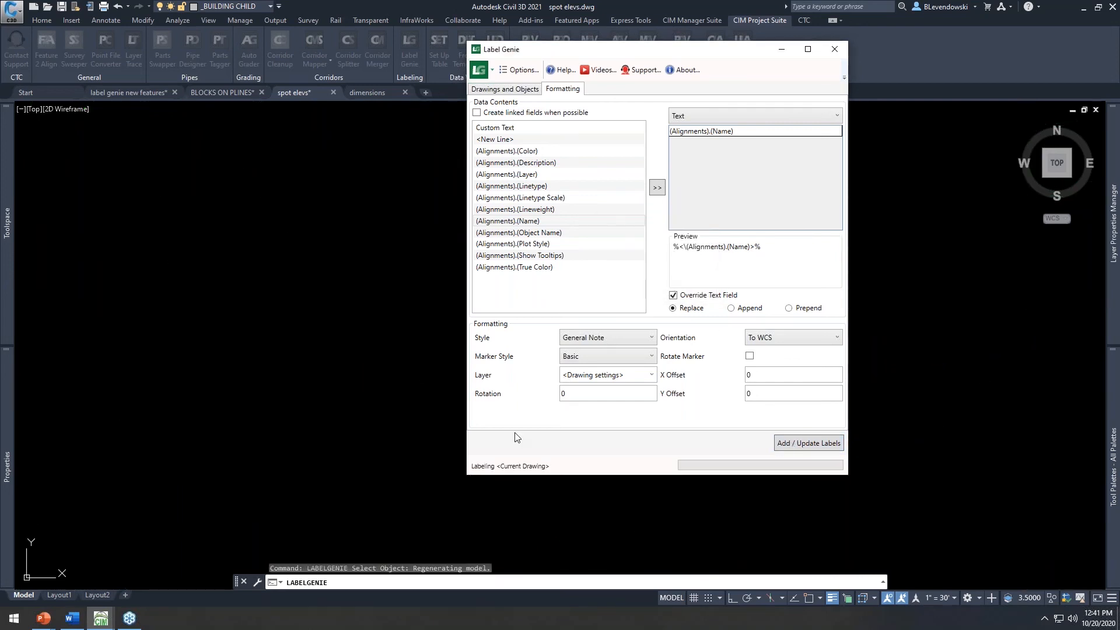
{"action": "left_click", "coordinate": [743, 331]}
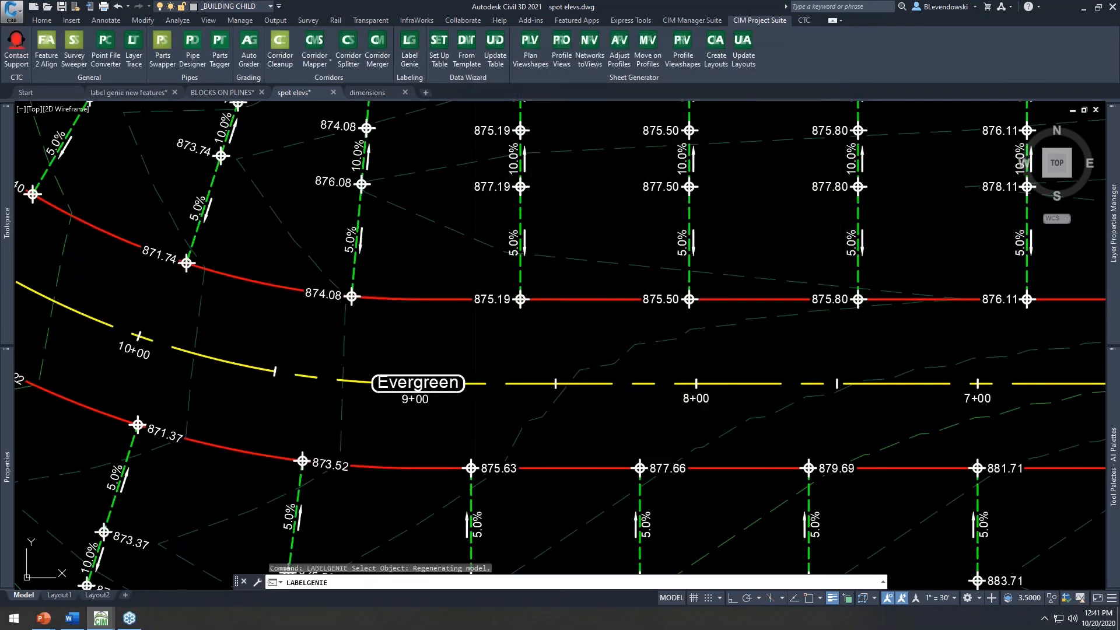
Step: Examine the Evergreen name label on the road centerline near station 9+00
{"action": "middle_click_drag", "start_coordinate": [437, 389], "coordinate": [525, 313]}
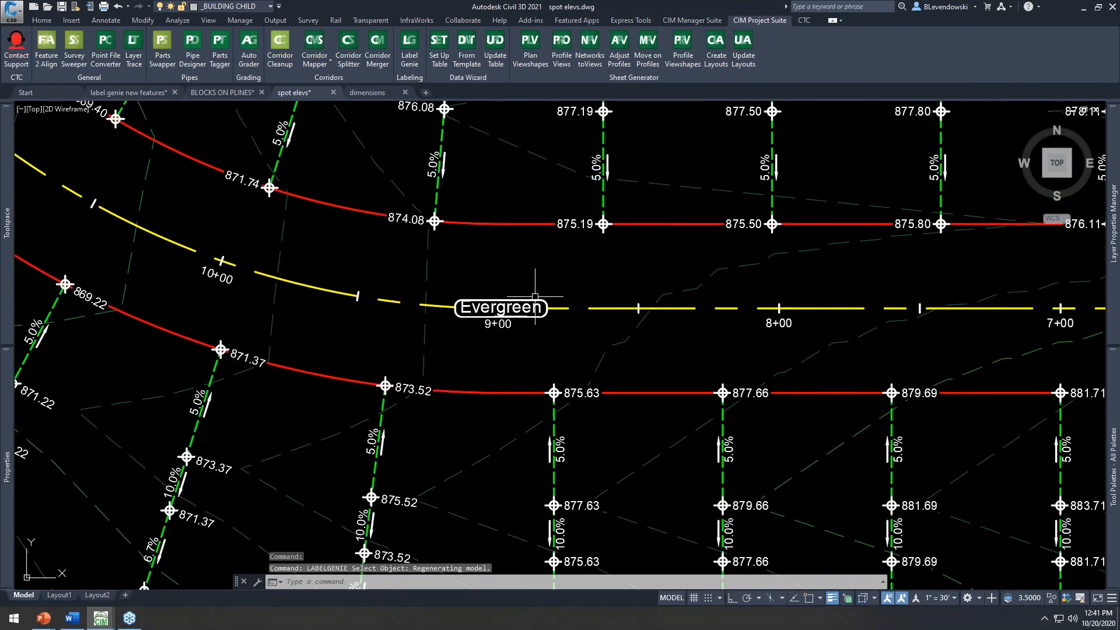
{"action": "left_click", "coordinate": [525, 312]}
{"action": "scroll", "coordinate": [484, 310], "scroll_direction": "up", "scroll_amount": 2}
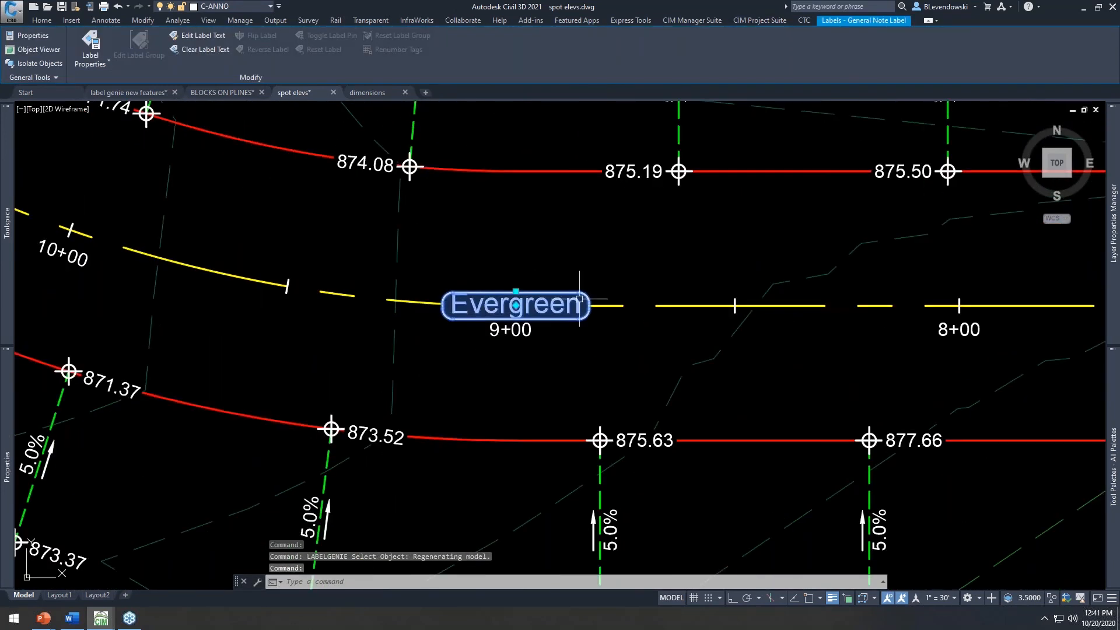
{"action": "middle_click_drag", "start_coordinate": [460, 341], "coordinate": [413, 325]}
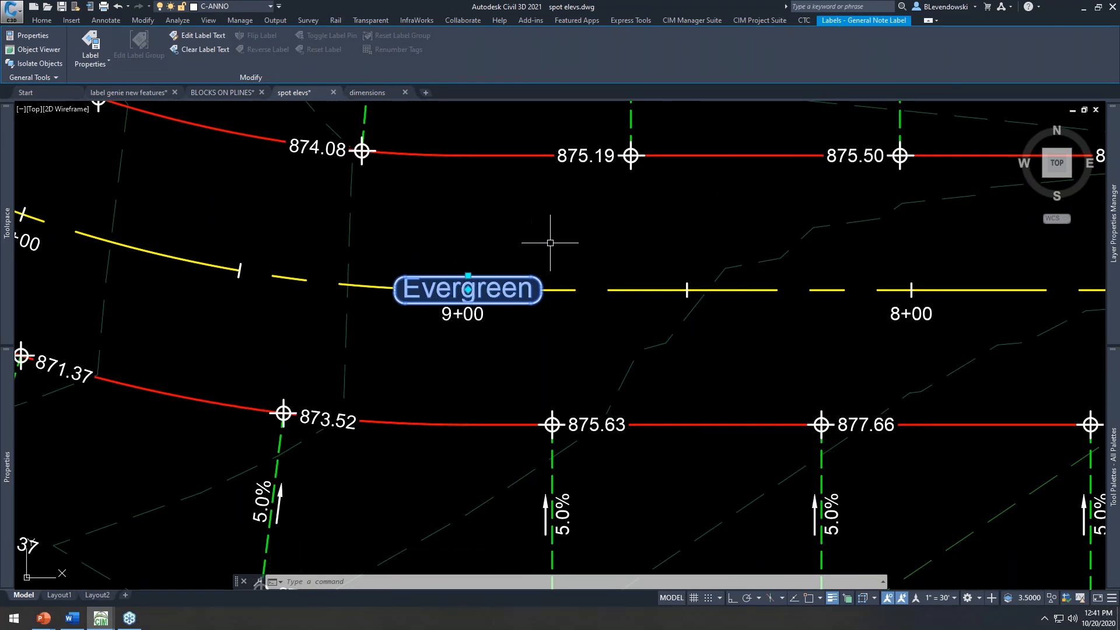
{"action": "middle_click_drag", "start_coordinate": [549, 239], "coordinate": [449, 263]}
{"action": "key", "text": "Escape"}
{"action": "key", "text": "Escape"}
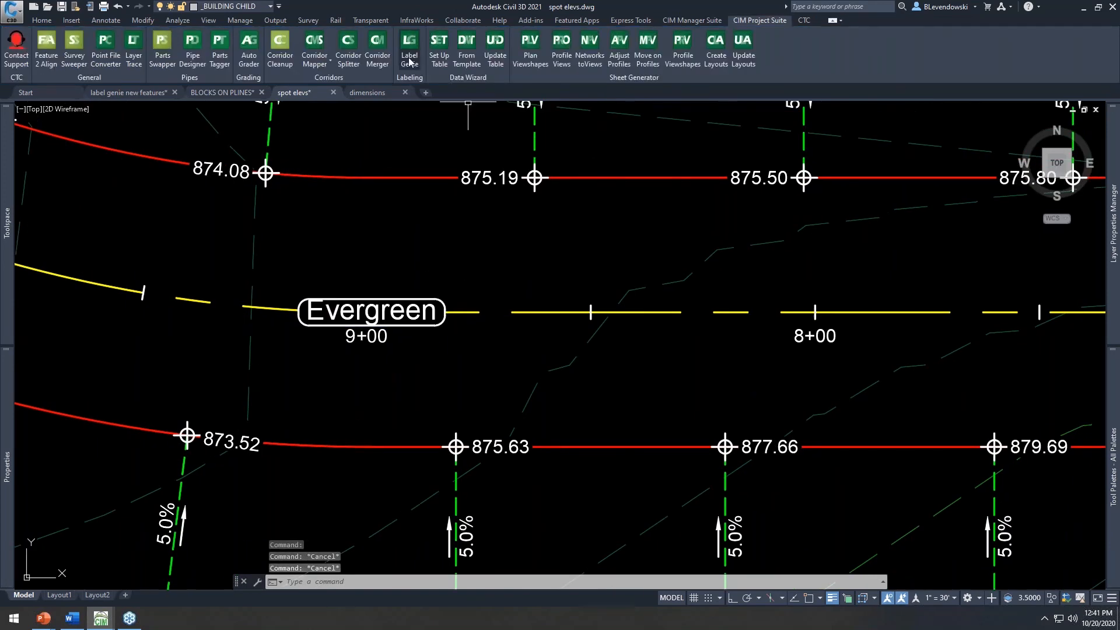
{"action": "left_click", "coordinate": [409, 49]}
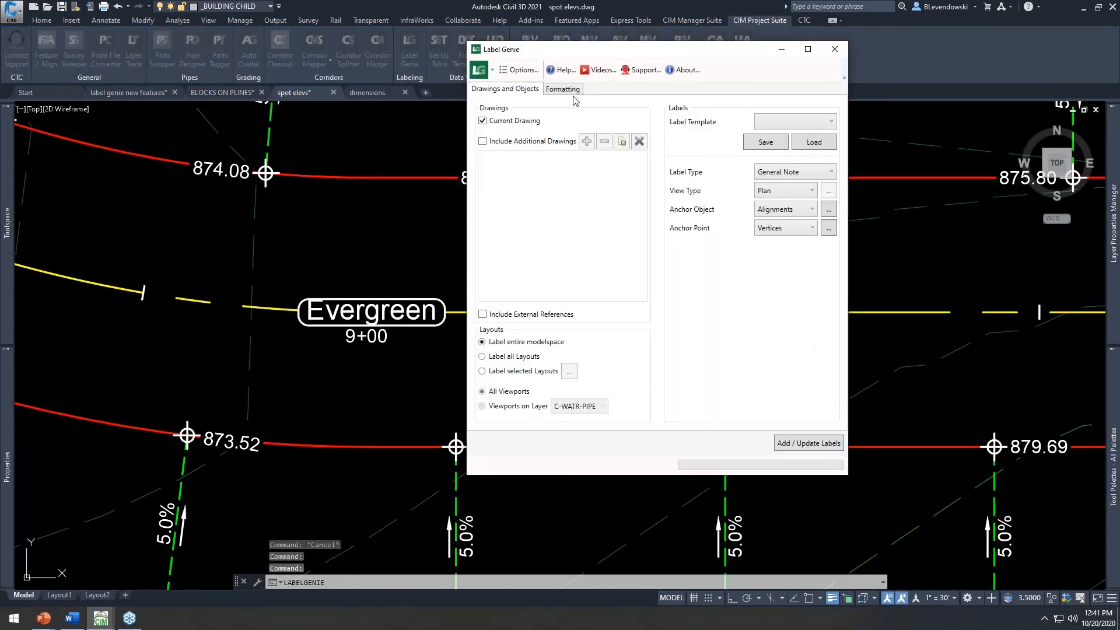
{"action": "left_click", "coordinate": [567, 90]}
{"action": "left_click_drag", "start_coordinate": [693, 56], "coordinate": [816, 35]}
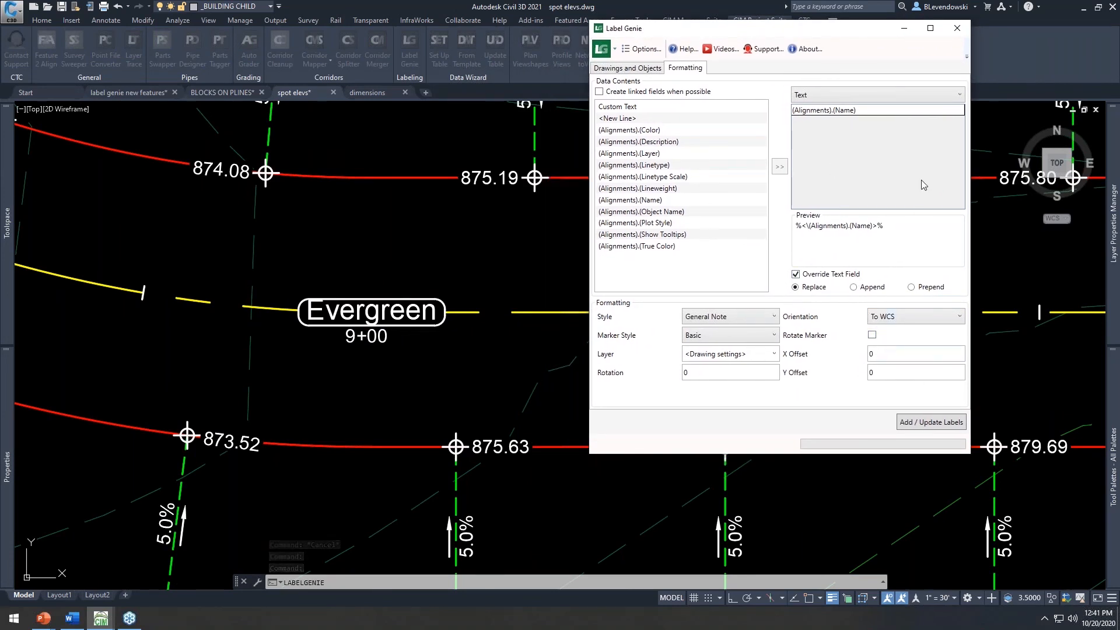
{"action": "left_click", "coordinate": [958, 28]}
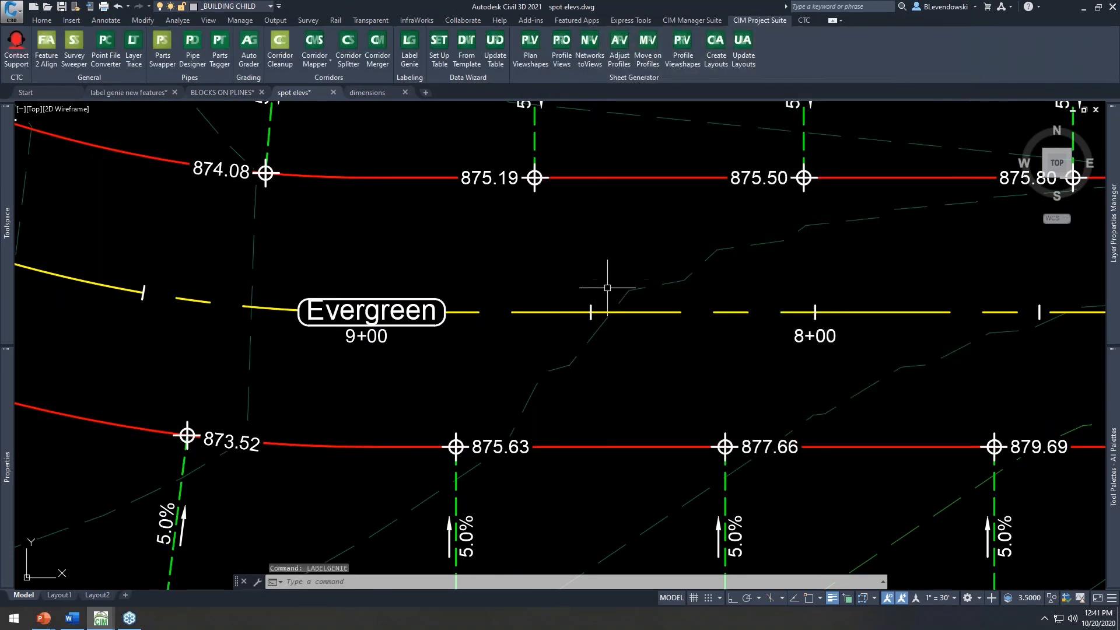
Step: Look along the road centerline toward station 3+00 to check the placement of the Evergreen name labels
{"action": "scroll", "coordinate": [467, 358], "scroll_direction": "down", "scroll_amount": 3}
{"action": "middle_click_drag", "start_coordinate": [834, 378], "coordinate": [481, 357]}
{"action": "scroll", "coordinate": [588, 343], "scroll_direction": "up", "scroll_amount": 2}
{"action": "scroll", "coordinate": [586, 336], "scroll_direction": "up", "scroll_amount": 2}
{"action": "scroll", "coordinate": [486, 347], "scroll_direction": "down", "scroll_amount": 2}
{"action": "mouse_move", "coordinate": [728, 352]}
{"action": "middle_mouse_down"}
{"action": "mouse_move", "coordinate": [628, 362]}
{"action": "mouse_move", "coordinate": [762, 393]}
{"action": "middle_mouse_up"}
{"action": "middle_click_drag", "start_coordinate": [282, 392], "coordinate": [632, 370]}
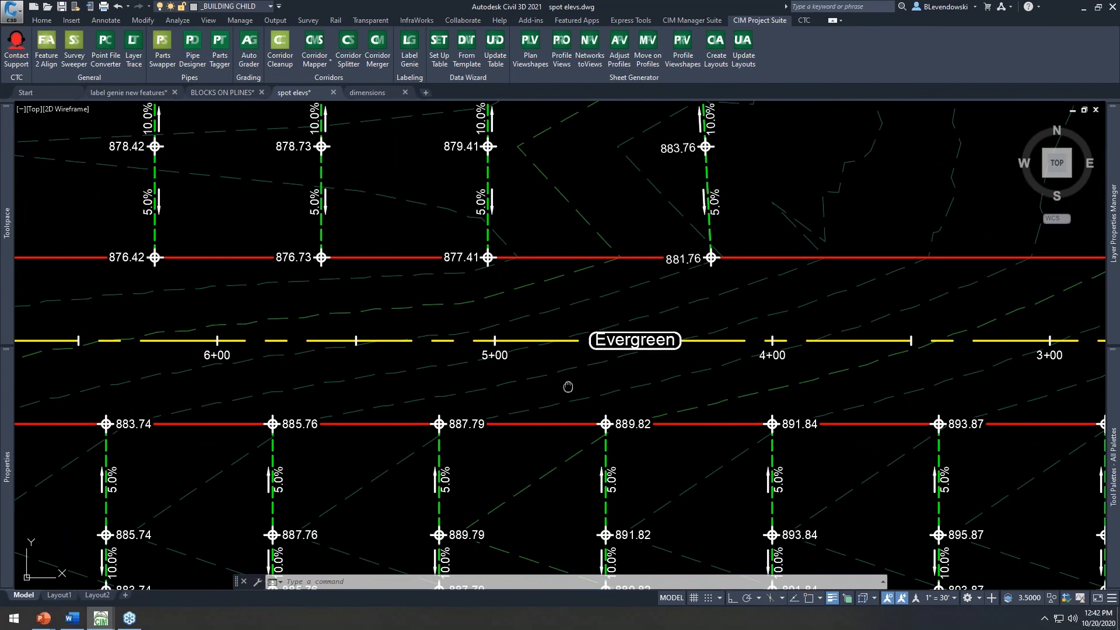
{"action": "middle_click_drag", "start_coordinate": [568, 386], "coordinate": [852, 387]}
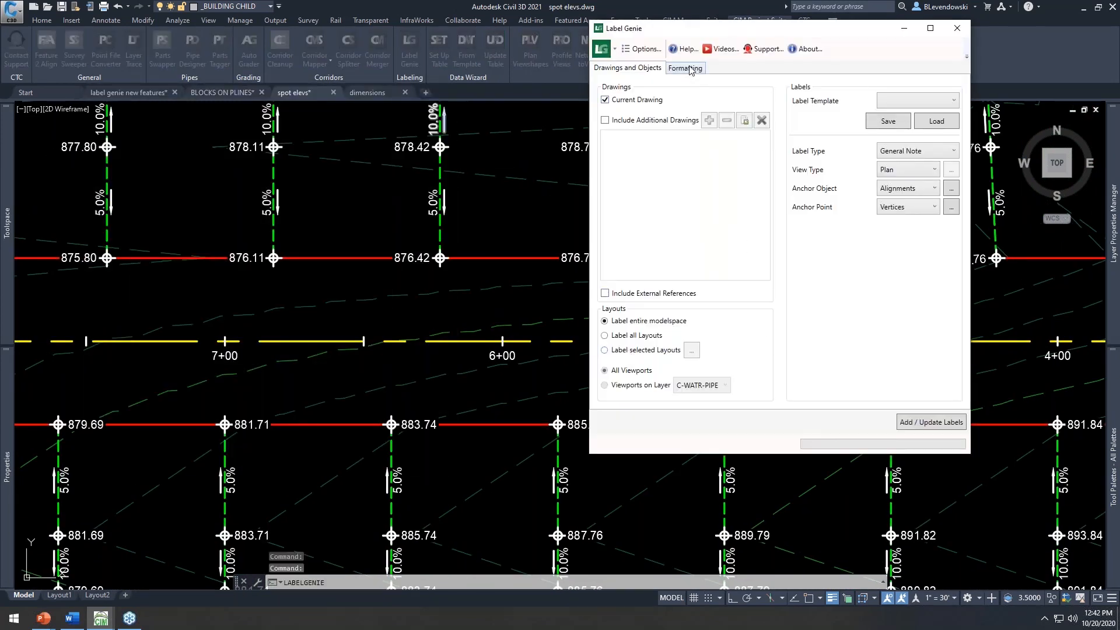
Step: Set the label X and Y offsets to 5 and update the alignment name labels
{"action": "left_click", "coordinate": [689, 69]}
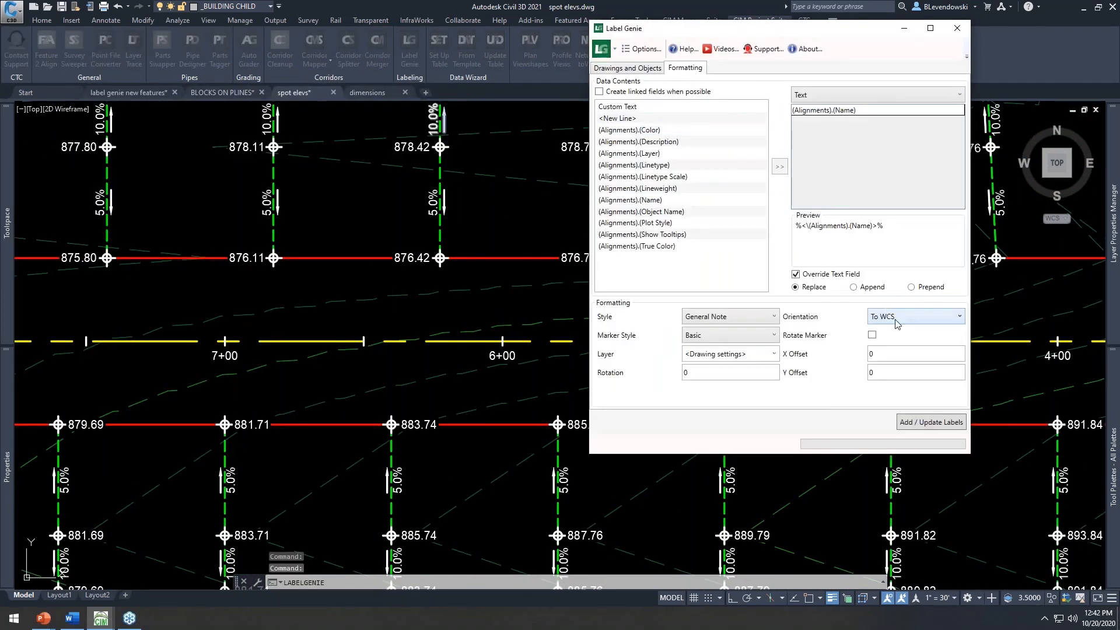
{"action": "key", "text": "Tab"}
{"action": "type", "text": "5"}
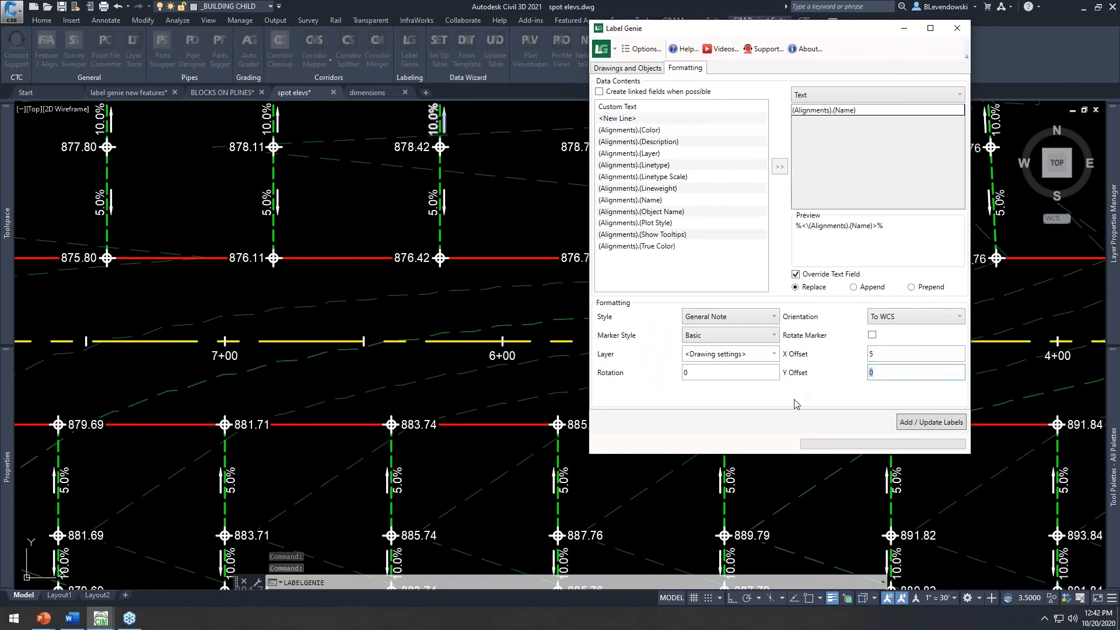
{"action": "mouse_move", "coordinate": [825, 28]}
{"action": "left_mouse_down"}
{"action": "mouse_move", "coordinate": [392, 50]}
{"action": "mouse_move", "coordinate": [404, 65]}
{"action": "left_mouse_up"}
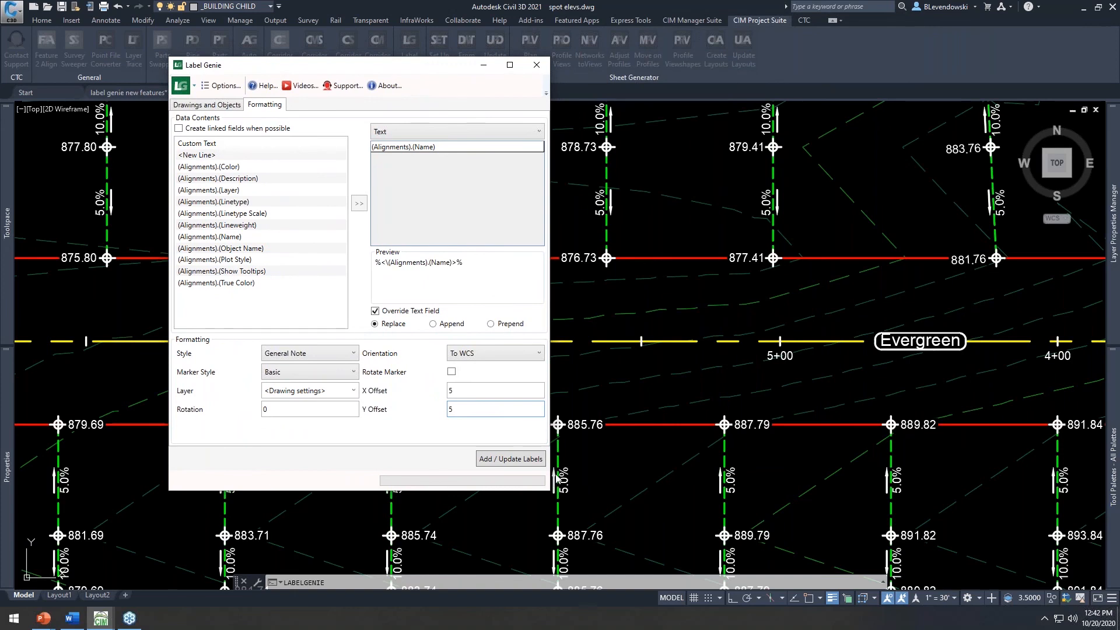
{"action": "left_click", "coordinate": [512, 459]}
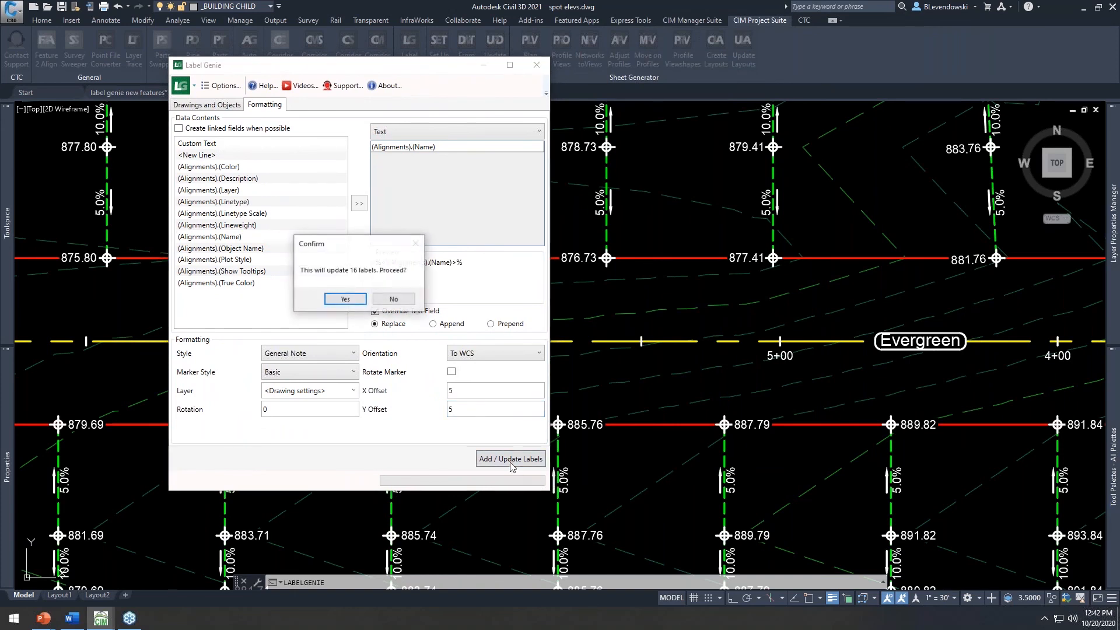
{"action": "left_click", "coordinate": [341, 301]}
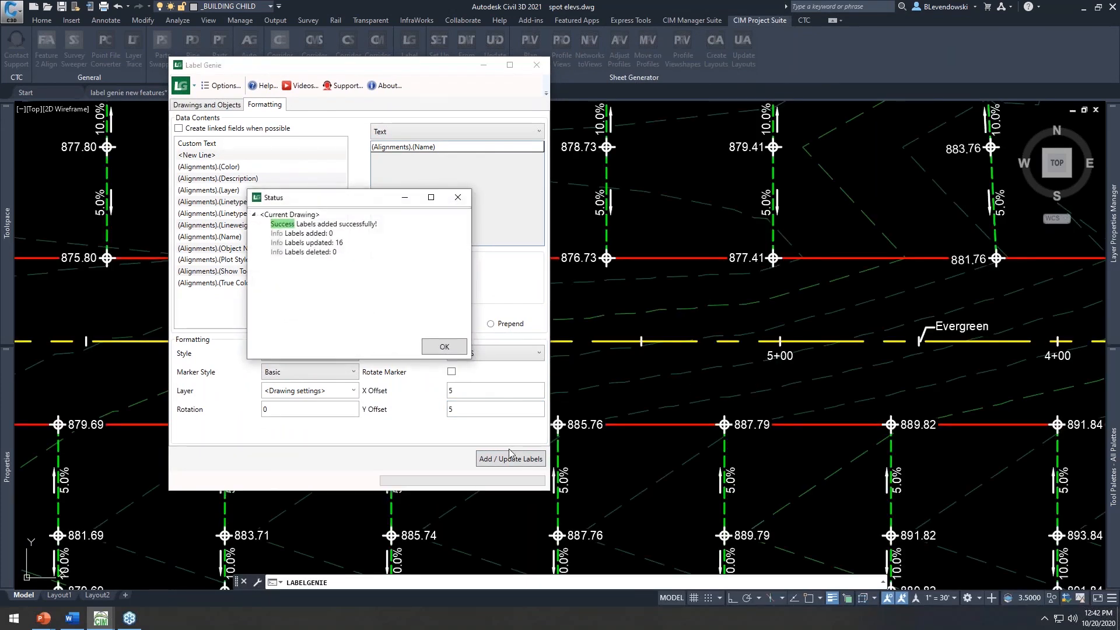
{"action": "left_click", "coordinate": [444, 348]}
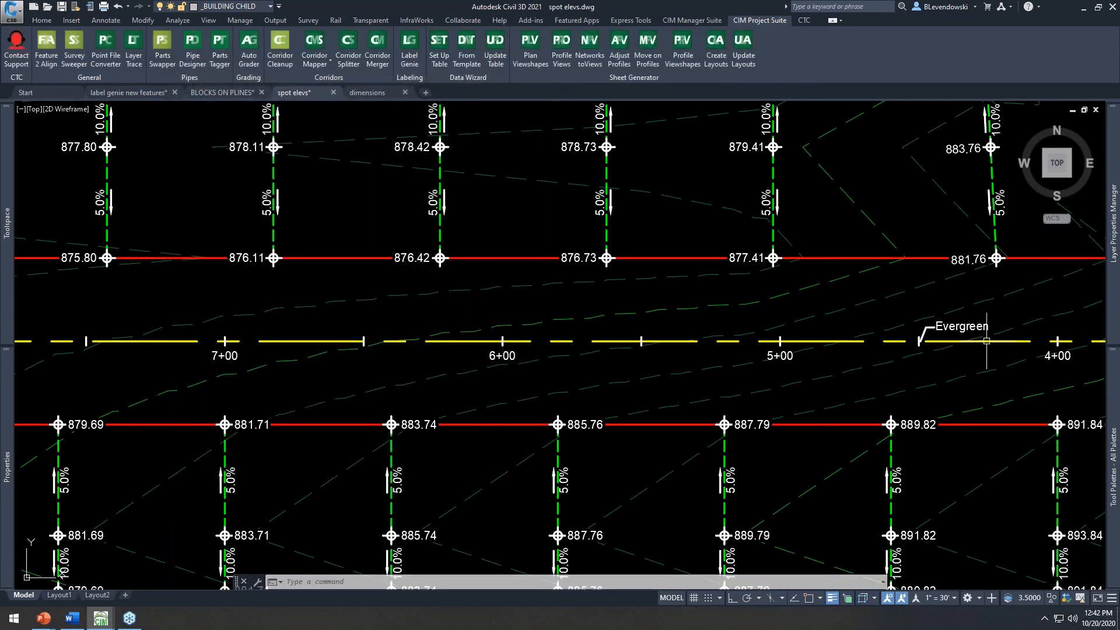
Step: Inspect the offset Evergreen label near station 4+00 and the Blueberry label at the road intersection
{"action": "middle_click_drag", "start_coordinate": [986, 350], "coordinate": [633, 337]}
{"action": "scroll", "coordinate": [632, 338], "scroll_direction": "up", "scroll_amount": 5}
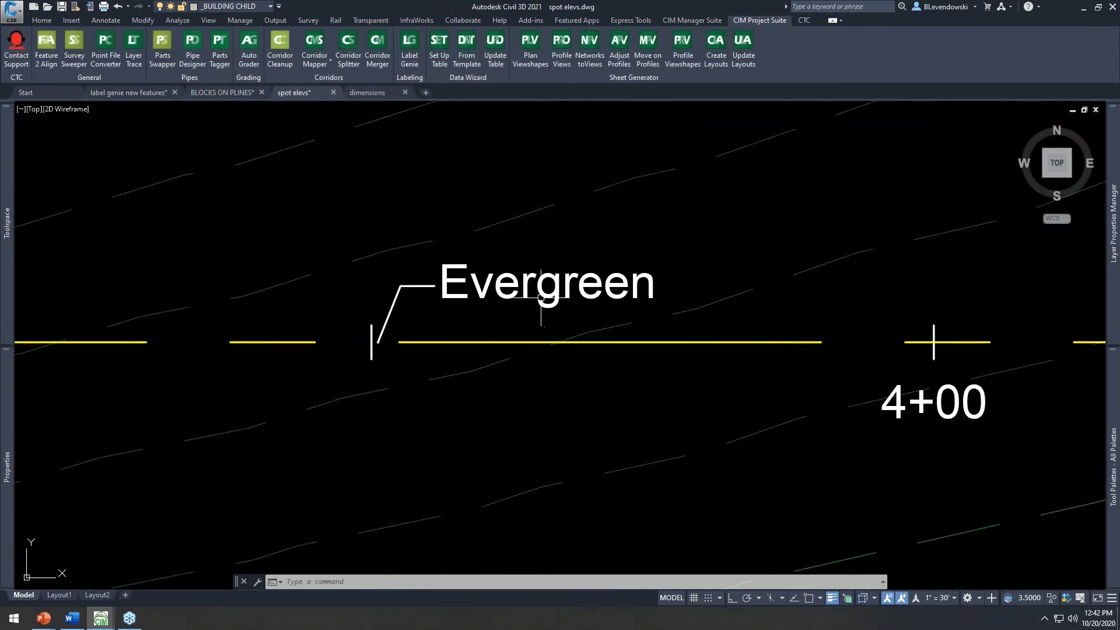
{"action": "left_click", "coordinate": [592, 308]}
{"action": "scroll", "coordinate": [595, 310], "scroll_direction": "down", "scroll_amount": 4}
{"action": "middle_click_drag", "start_coordinate": [970, 325], "coordinate": [437, 358]}
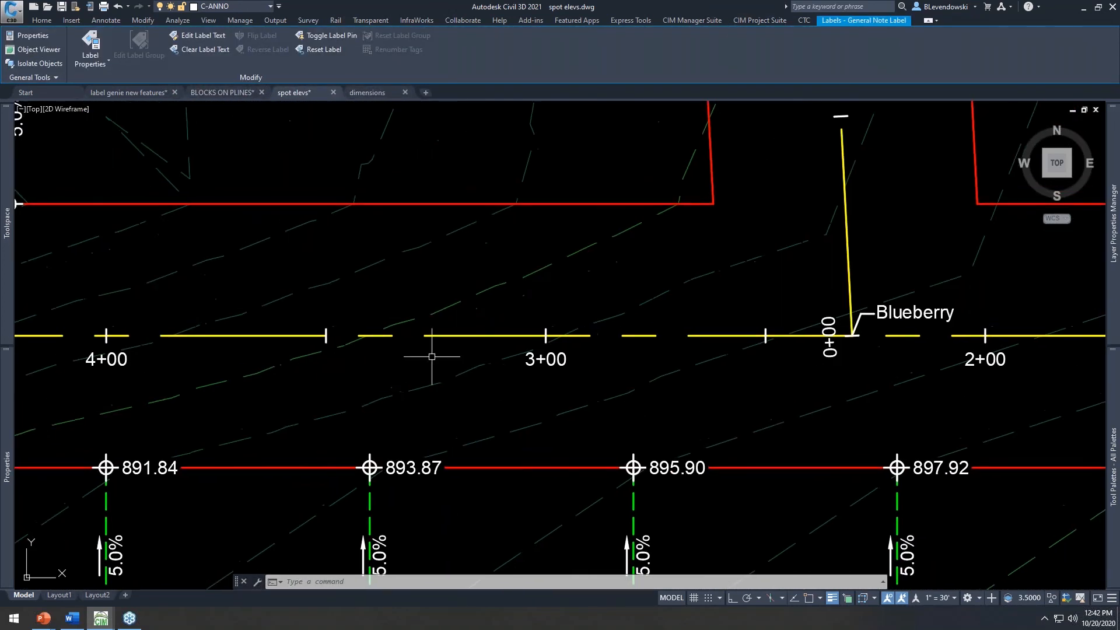
{"action": "middle_click_drag", "start_coordinate": [762, 358], "coordinate": [578, 385]}
{"action": "mouse_move", "coordinate": [650, 395]}
{"action": "middle_mouse_down"}
{"action": "mouse_move", "coordinate": [475, 400]}
{"action": "mouse_move", "coordinate": [866, 414]}
{"action": "middle_mouse_up"}
{"action": "scroll", "coordinate": [675, 370], "scroll_direction": "down", "scroll_amount": 2}
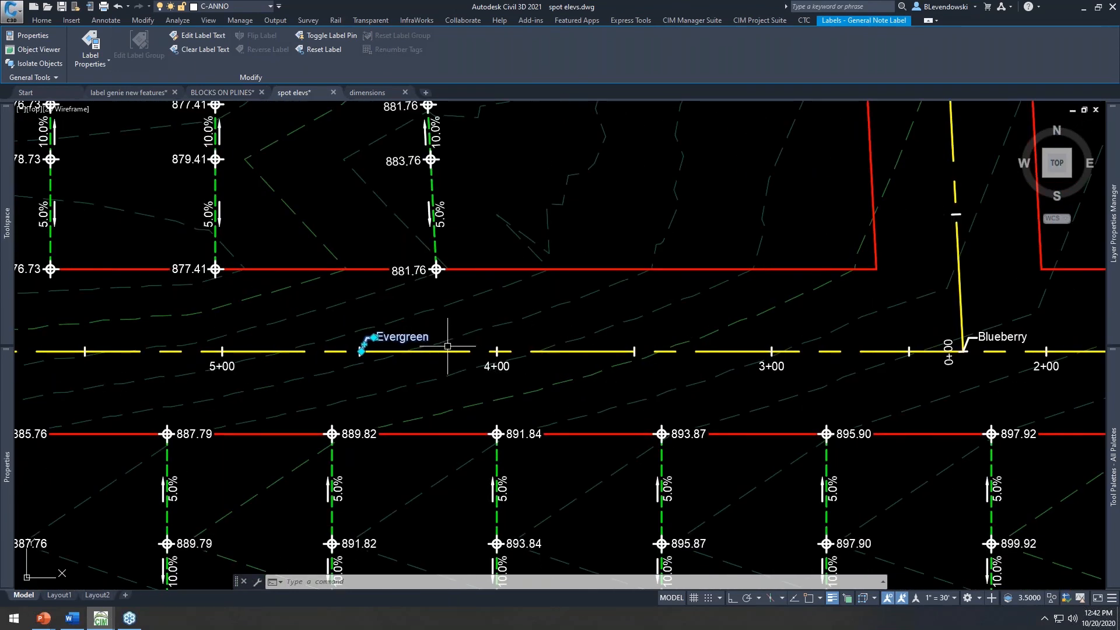
{"action": "scroll", "coordinate": [396, 365], "scroll_direction": "up", "scroll_amount": 2}
{"action": "scroll", "coordinate": [397, 366], "scroll_direction": "down", "scroll_amount": 2}
{"action": "middle_click_drag", "start_coordinate": [785, 361], "coordinate": [452, 417]}
{"action": "key", "text": "Escape"}
{"action": "key", "text": "Escape"}
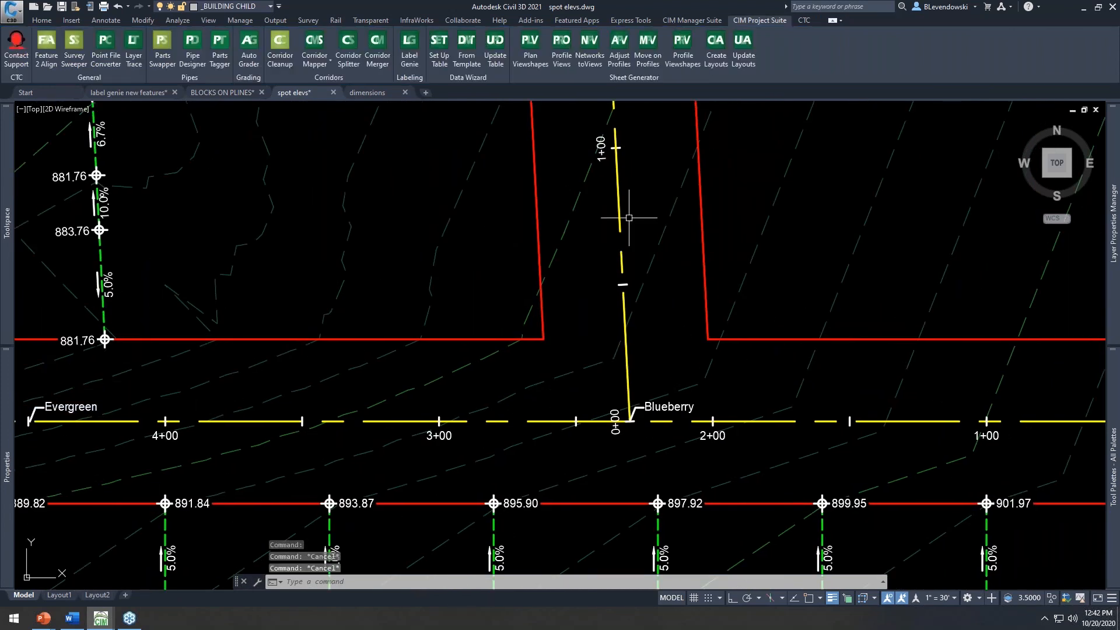
Step: Follow the Blueberry centerline from the intersection to its name label between stations 4+00 and 5+00
{"action": "middle_click_drag", "start_coordinate": [630, 238], "coordinate": [621, 450]}
{"action": "middle_click_drag", "start_coordinate": [584, 201], "coordinate": [607, 472]}
{"action": "middle_click_drag", "start_coordinate": [595, 234], "coordinate": [608, 447]}
{"action": "middle_click_drag", "start_coordinate": [628, 287], "coordinate": [618, 473]}
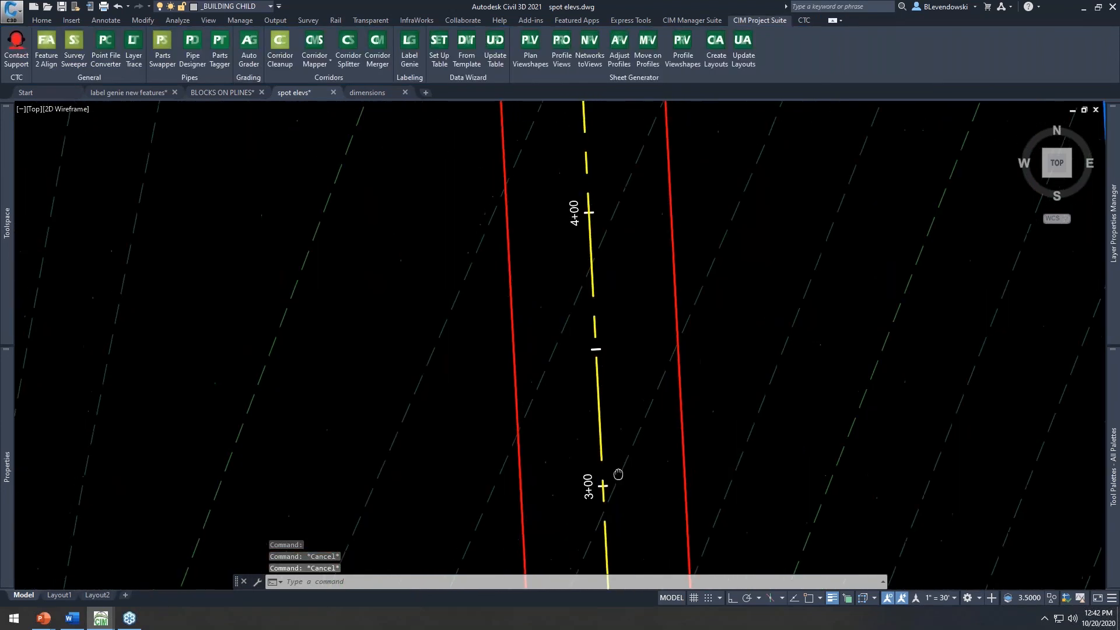
{"action": "middle_click_drag", "start_coordinate": [615, 198], "coordinate": [598, 428]}
{"action": "key", "text": "Escape"}
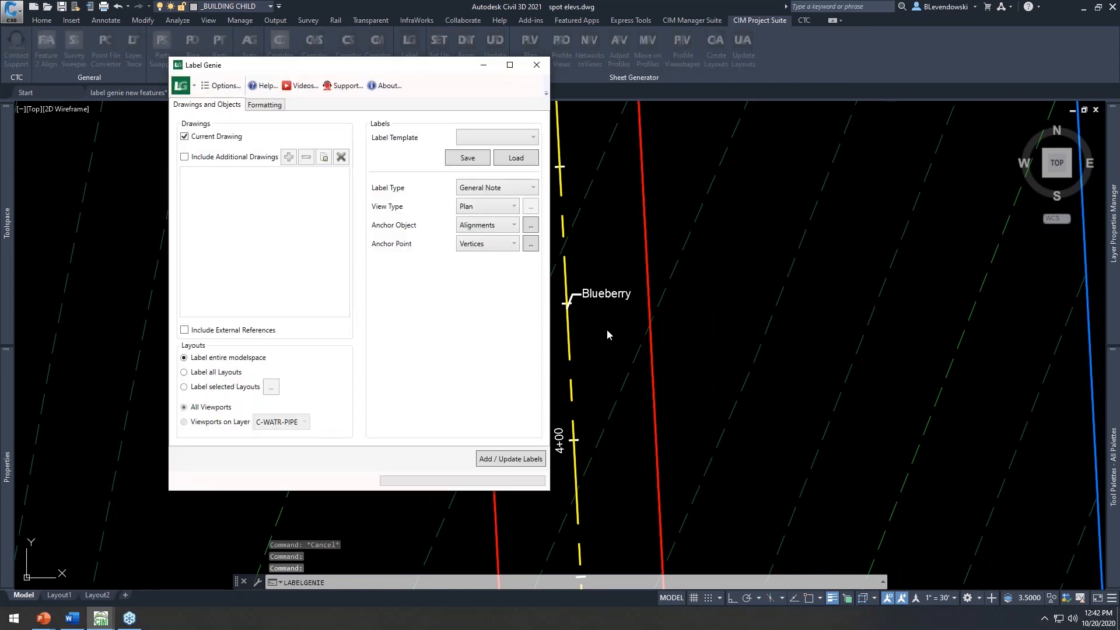
Step: Set the label X and Y offsets to 10 and update the alignment name labels in the drawing
{"action": "left_click", "coordinate": [265, 105]}
{"action": "type", "text": "10"}
{"action": "key", "text": "Tab"}
{"action": "type", "text": "10"}
{"action": "left_click", "coordinate": [505, 459]}
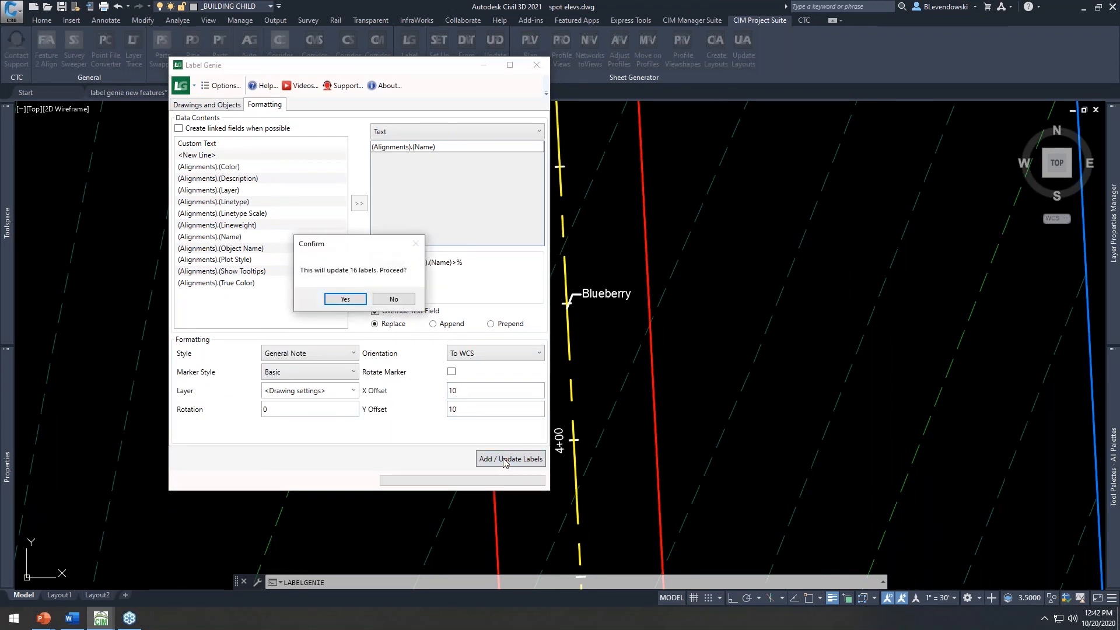
{"action": "left_click", "coordinate": [363, 301]}
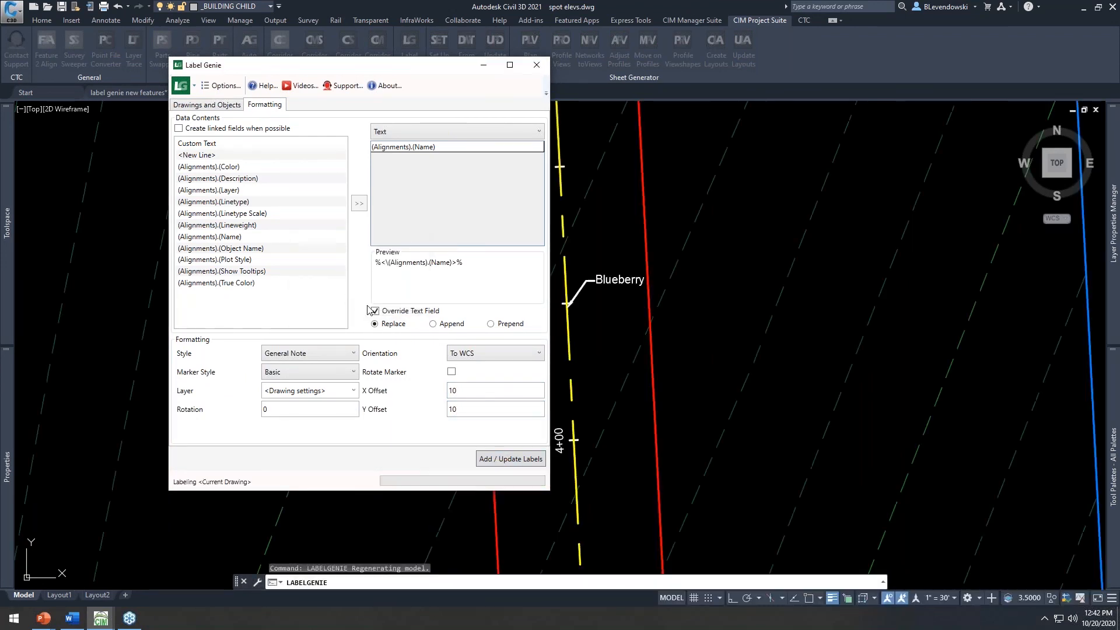
{"action": "left_click", "coordinate": [445, 347]}
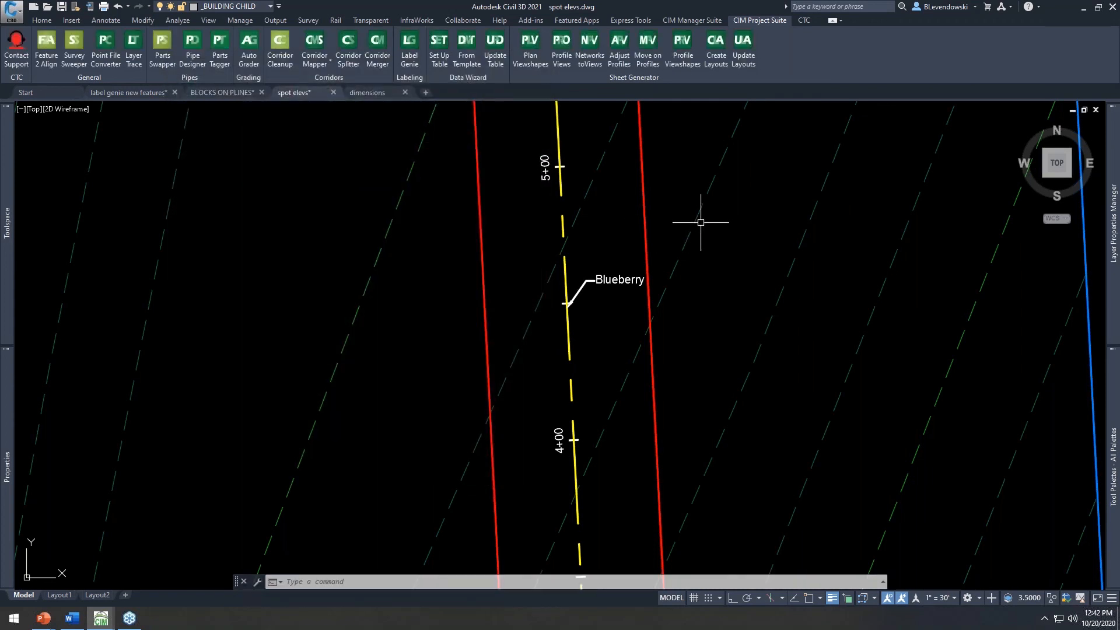
{"action": "scroll", "coordinate": [716, 226], "scroll_direction": "down", "scroll_amount": 5}
{"action": "scroll", "coordinate": [603, 363], "scroll_direction": "up", "scroll_amount": 4}
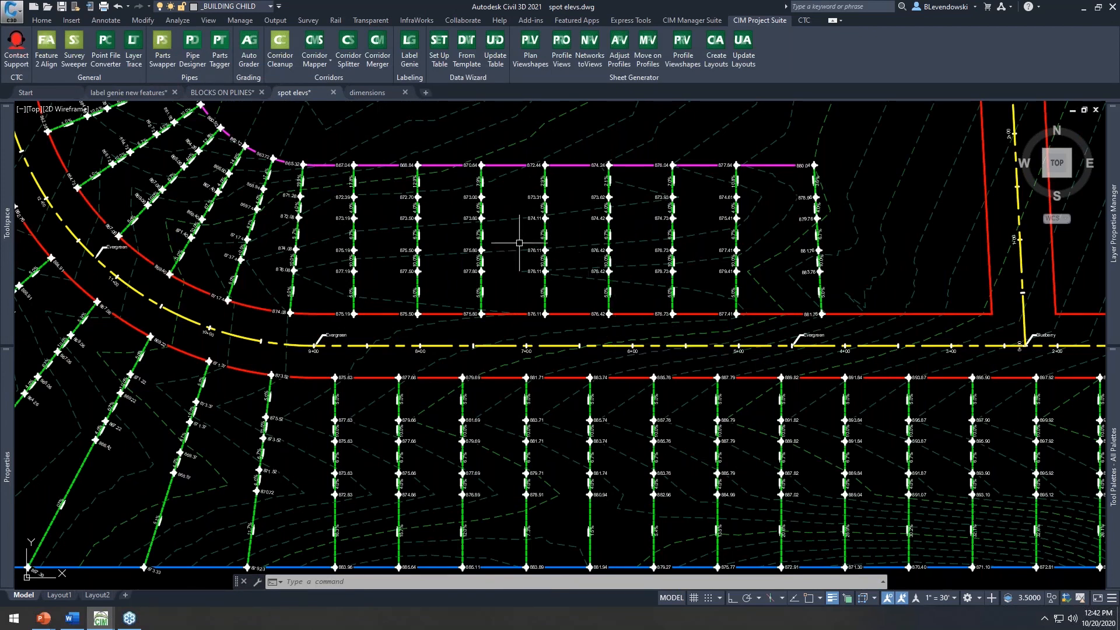
Step: Switch to the dimensions drawing and centre the view on the building outline
{"action": "middle_click_drag", "start_coordinate": [475, 224], "coordinate": [419, 271]}
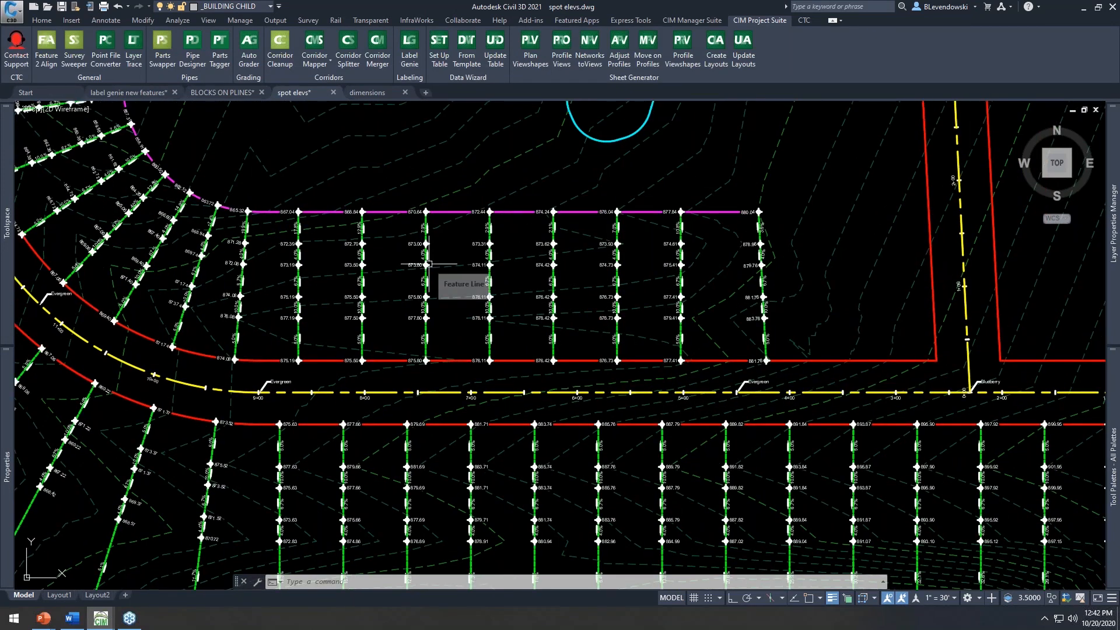
{"action": "middle_click_drag", "start_coordinate": [361, 188], "coordinate": [349, 241]}
{"action": "left_click", "coordinate": [368, 93]}
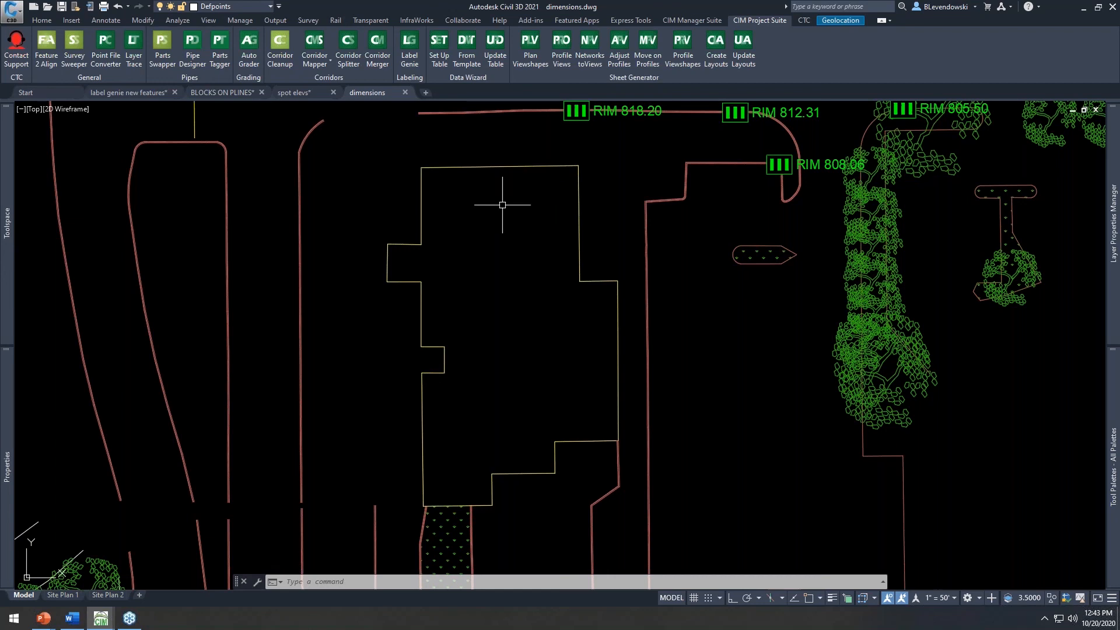
{"action": "mouse_move", "coordinate": [513, 299]}
{"action": "middle_mouse_down"}
{"action": "mouse_move", "coordinate": [501, 280]}
{"action": "mouse_move", "coordinate": [514, 295]}
{"action": "middle_mouse_up"}
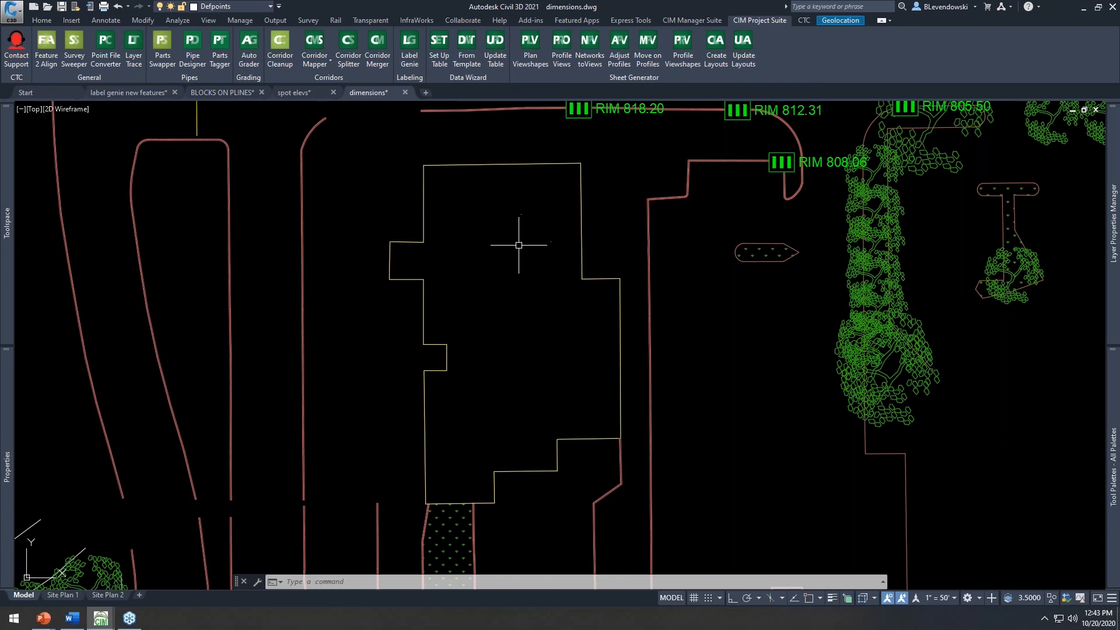
{"action": "mouse_move", "coordinate": [500, 278]}
{"action": "middle_mouse_down"}
{"action": "mouse_move", "coordinate": [516, 263]}
{"action": "mouse_move", "coordinate": [544, 272]}
{"action": "middle_mouse_up"}
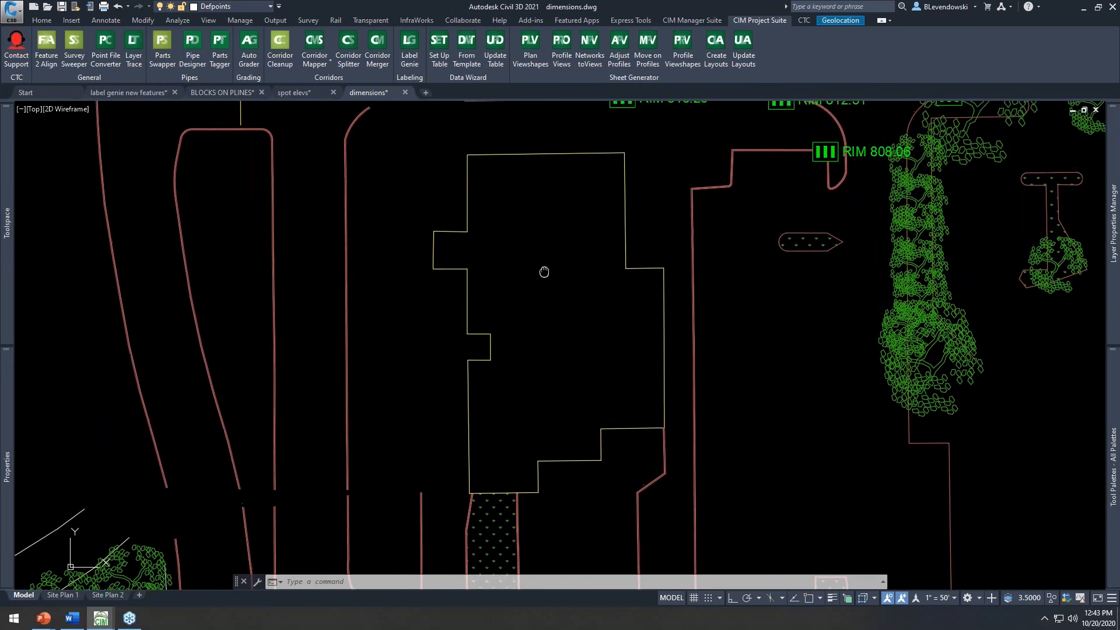
{"action": "key", "text": "Escape"}
{"action": "key", "text": "Escape"}
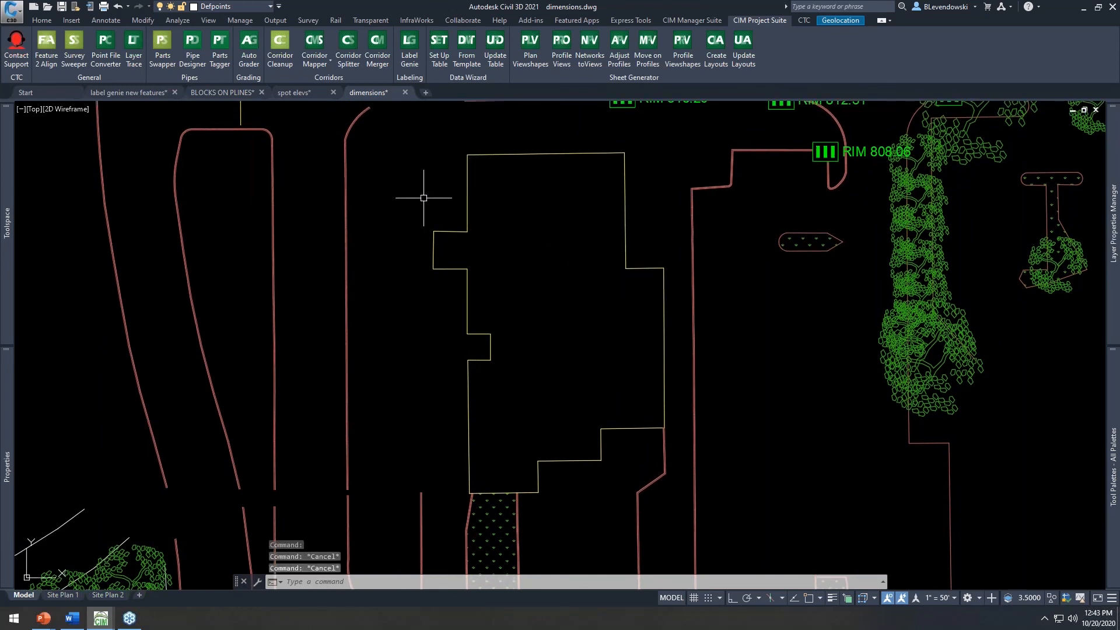
Step: Look over the building outline and the curbed islands and site lines south of it
{"action": "middle_click_drag", "start_coordinate": [425, 195], "coordinate": [408, 182]}
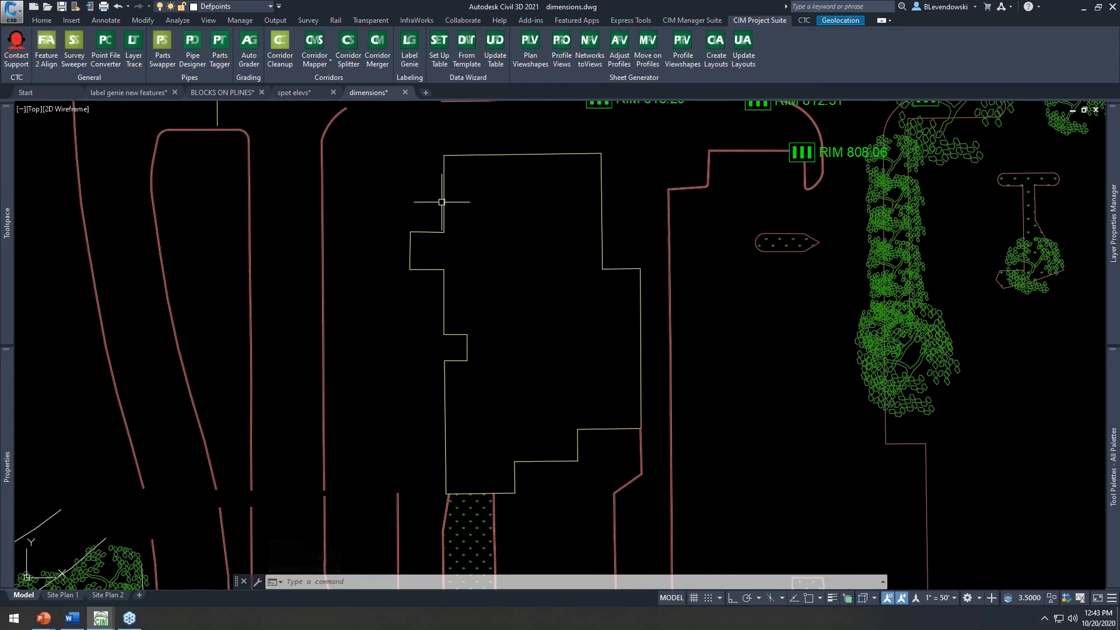
{"action": "middle_click_drag", "start_coordinate": [675, 341], "coordinate": [668, 232]}
{"action": "middle_click_drag", "start_coordinate": [552, 449], "coordinate": [582, 267]}
{"action": "middle_click_drag", "start_coordinate": [538, 403], "coordinate": [536, 369]}
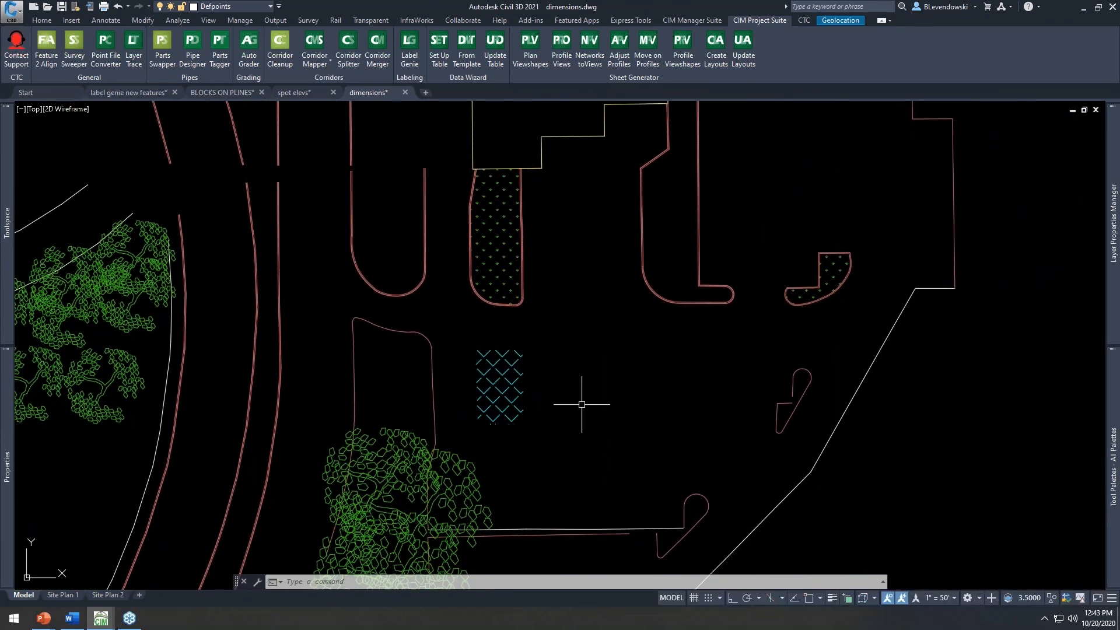
{"action": "middle_click_drag", "start_coordinate": [572, 287], "coordinate": [546, 477]}
{"action": "mouse_move", "coordinate": [517, 243]}
{"action": "middle_mouse_down"}
{"action": "mouse_move", "coordinate": [519, 385]}
{"action": "mouse_move", "coordinate": [509, 408]}
{"action": "middle_mouse_up"}
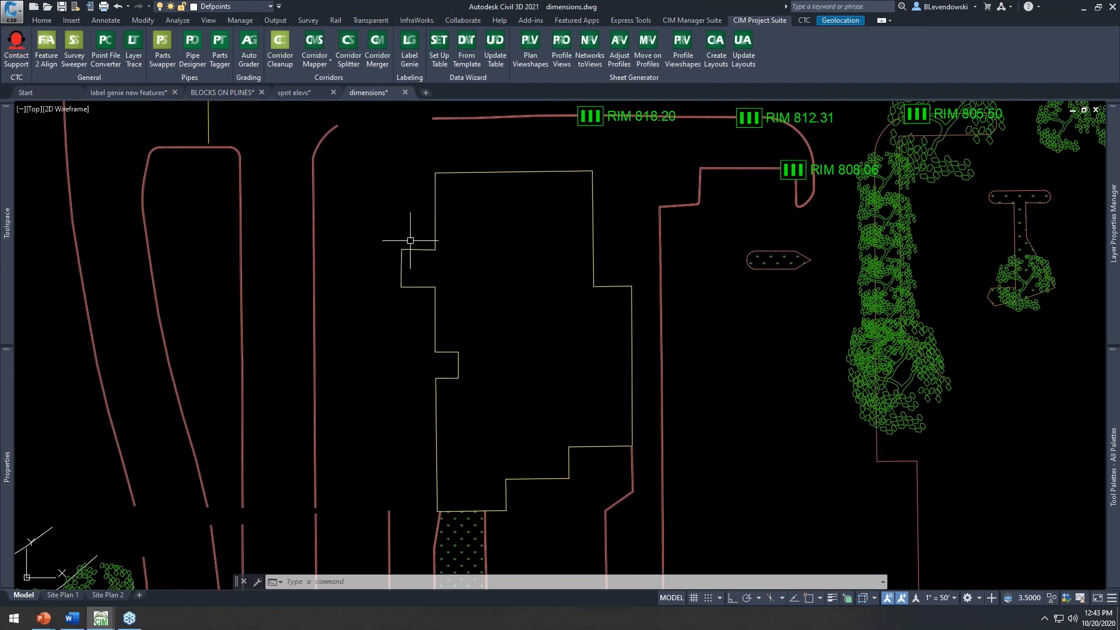
Step: Start Label Genie for Dimensions labels in Plan view on Survey Figures segments and review the available anchor objects
{"action": "middle_click_drag", "start_coordinate": [510, 332], "coordinate": [478, 317]}
{"action": "left_click", "coordinate": [409, 49]}
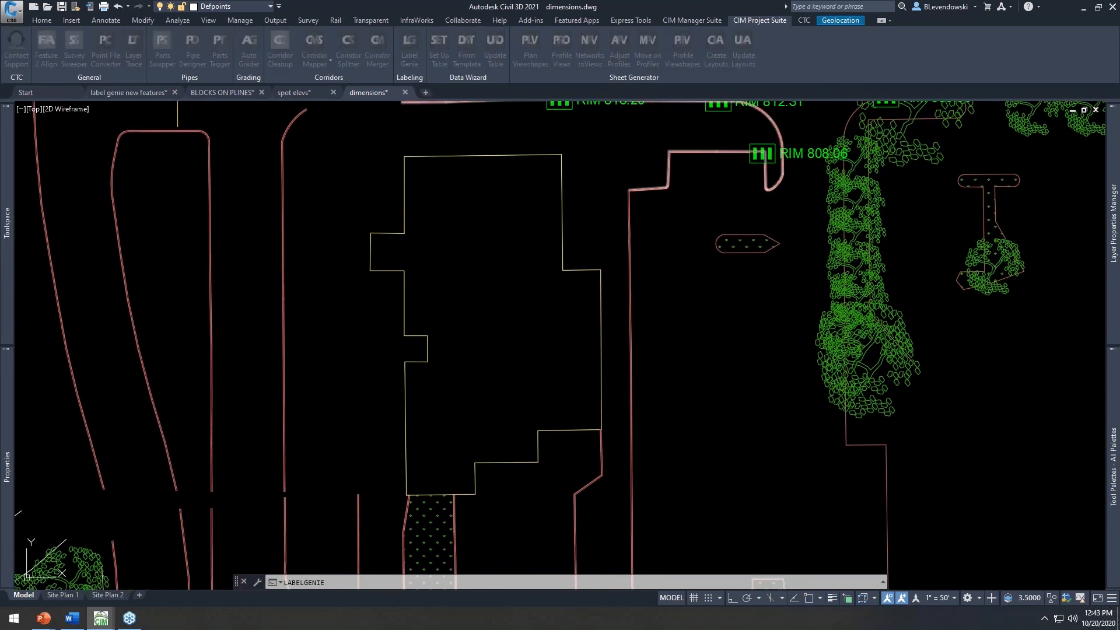
{"action": "left_click_drag", "start_coordinate": [446, 94], "coordinate": [249, 74]}
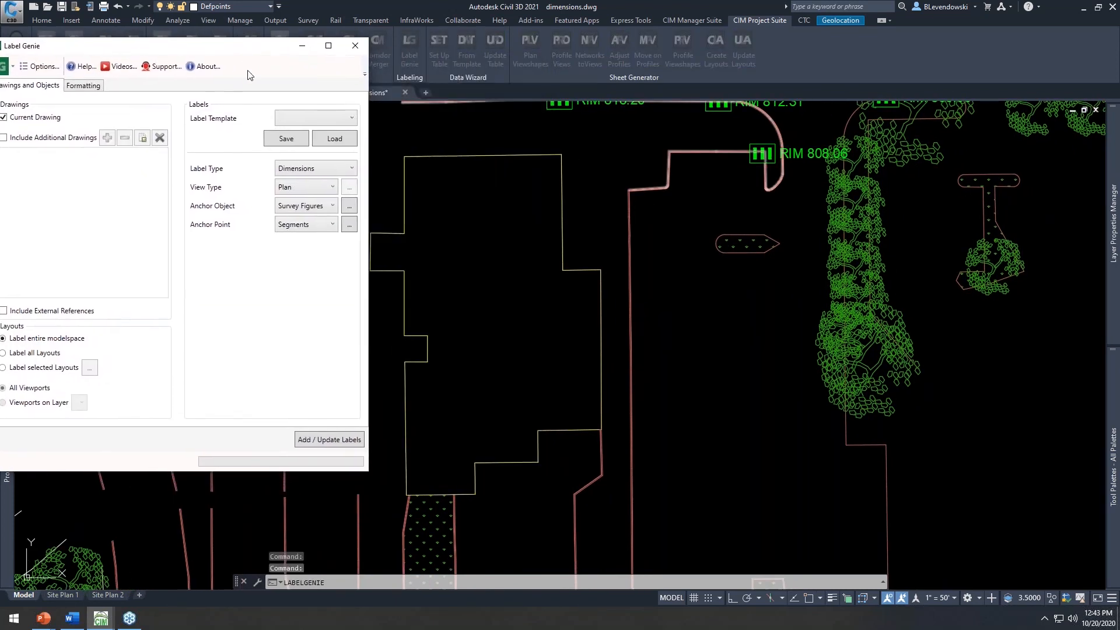
{"action": "left_click", "coordinate": [303, 168]}
{"action": "left_click", "coordinate": [304, 168]}
{"action": "left_click", "coordinate": [302, 187]}
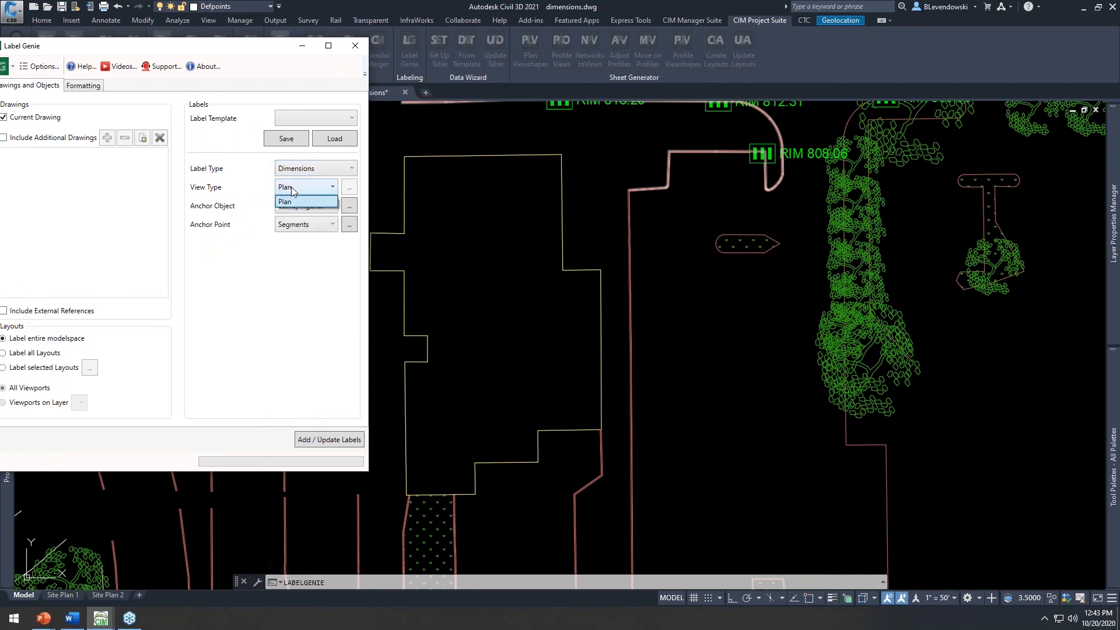
{"action": "left_click", "coordinate": [241, 189]}
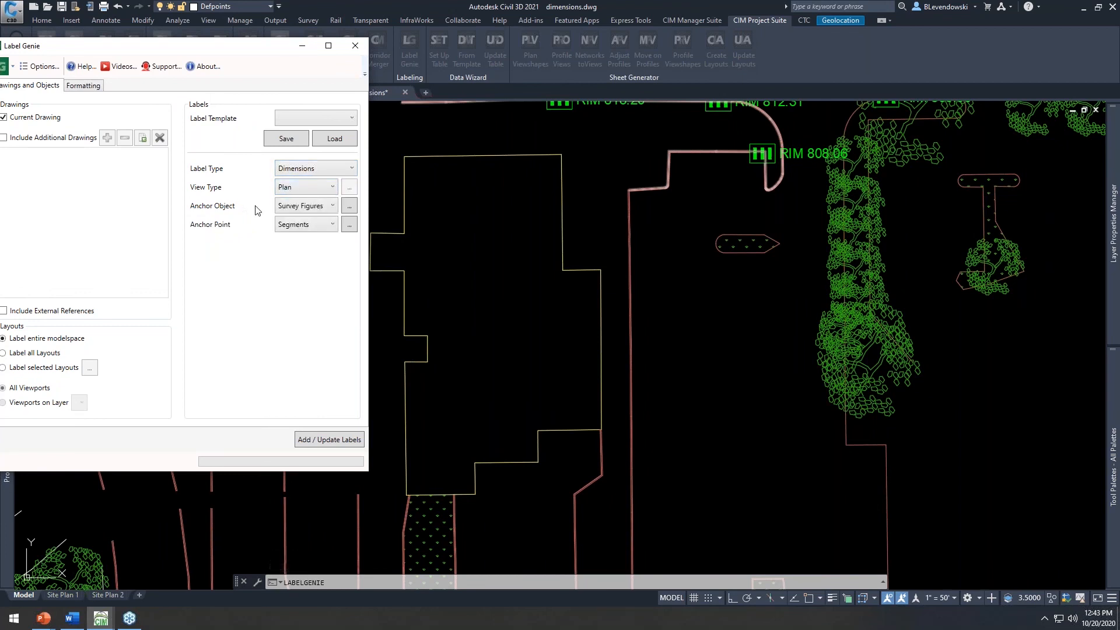
{"action": "left_click", "coordinate": [315, 207]}
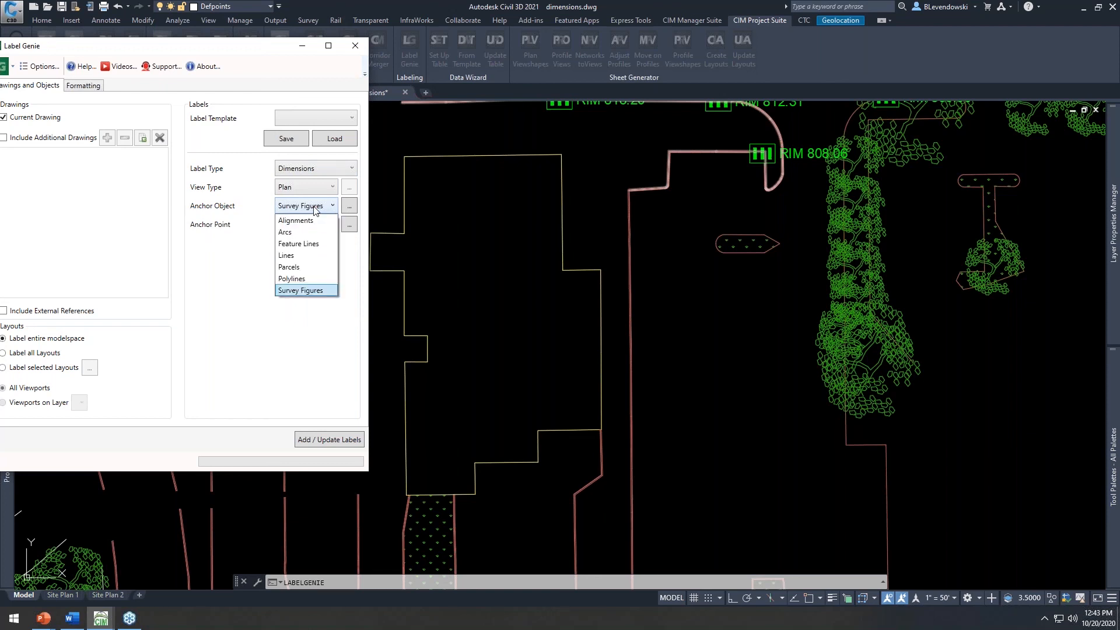
{"action": "left_click", "coordinate": [245, 269]}
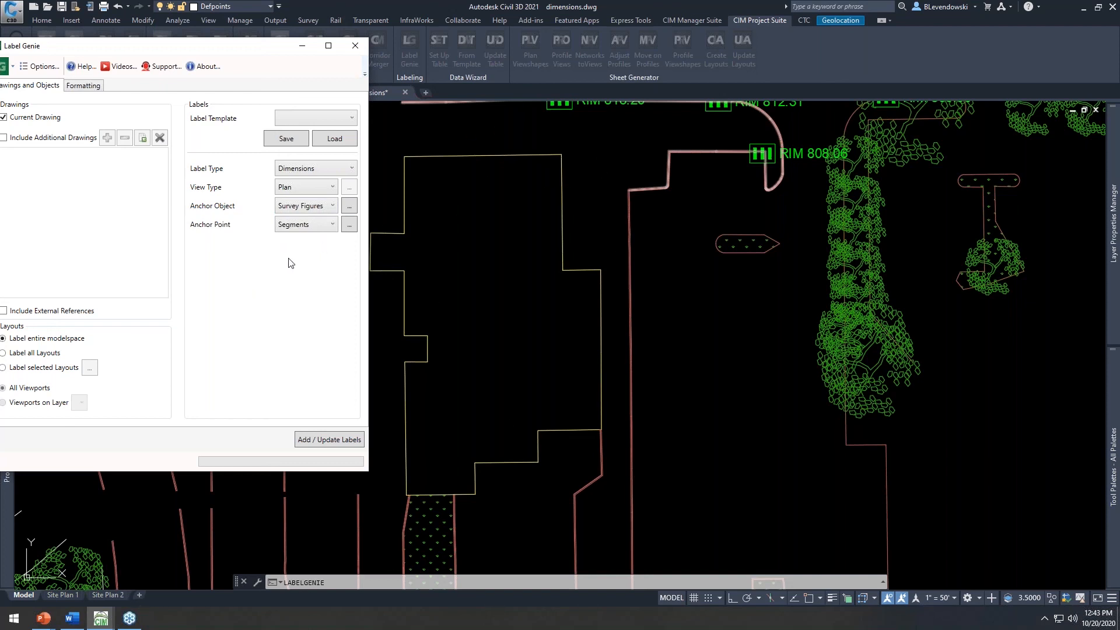
Step: Set the dimension labels' orientation to To Object in the formatting settings and review the X and Y offsets
{"action": "left_click", "coordinate": [83, 85]}
{"action": "left_click_drag", "start_coordinate": [215, 50], "coordinate": [268, 33]}
{"action": "left_click_drag", "start_coordinate": [267, 34], "coordinate": [260, 38]}
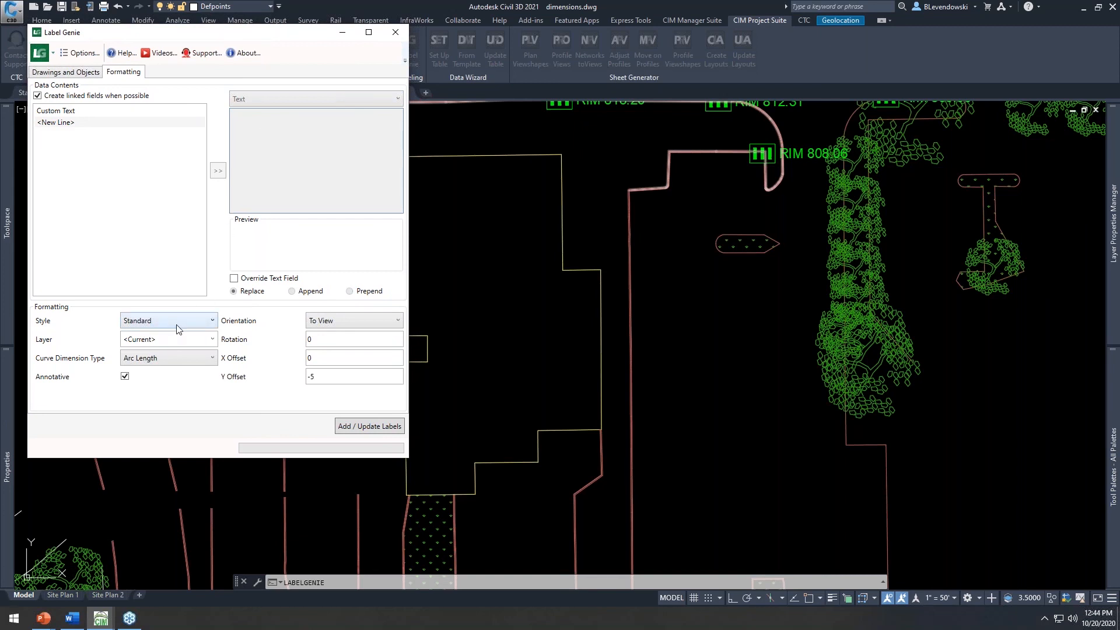
{"action": "double_click", "coordinate": [342, 383]}
{"action": "left_click", "coordinate": [321, 360]}
{"action": "left_click", "coordinate": [344, 322]}
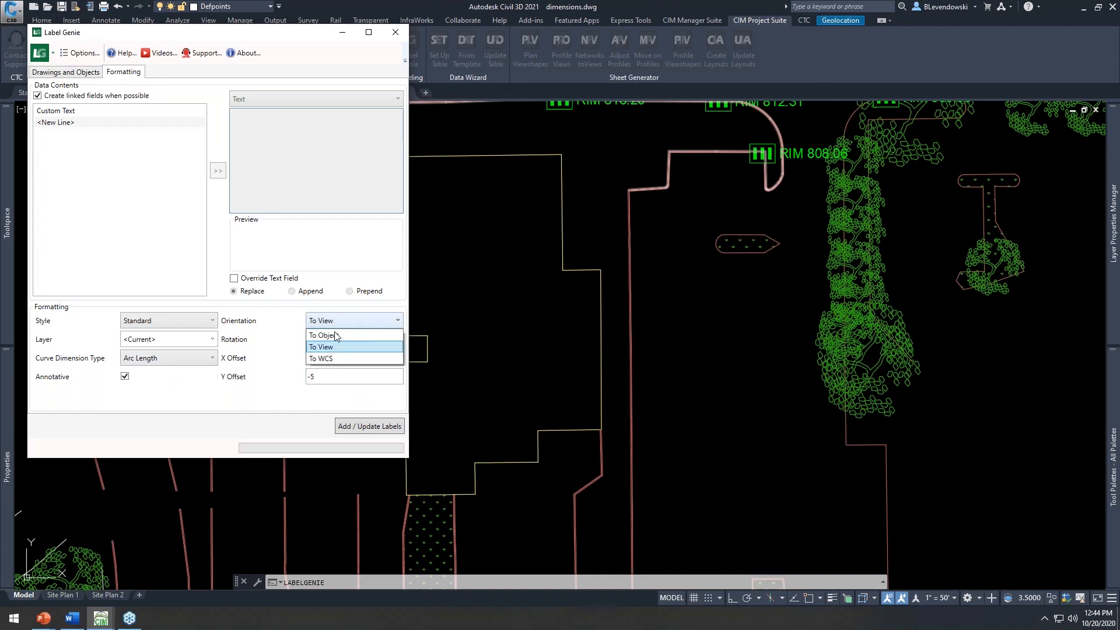
{"action": "left_click", "coordinate": [328, 337]}
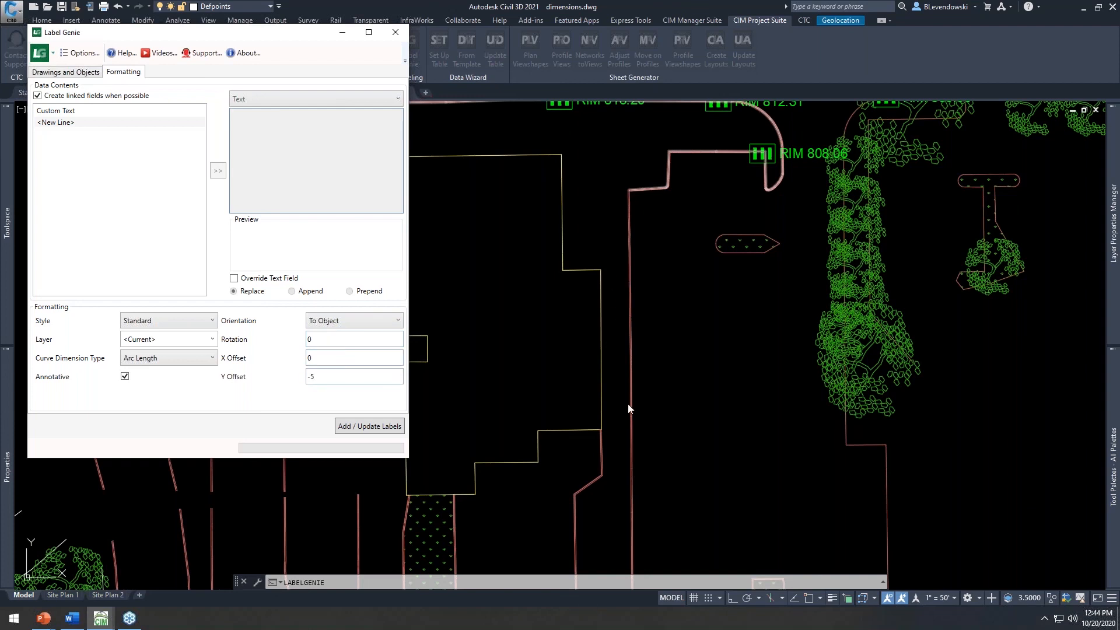
{"action": "left_click", "coordinate": [602, 347]}
{"action": "left_click_drag", "start_coordinate": [357, 377], "coordinate": [307, 384]}
{"action": "left_click", "coordinate": [319, 357]}
{"action": "left_click", "coordinate": [322, 376]}
Step: Move the Label Genie window clear of the building and add the dimension labels to the current drawing
{"action": "mouse_move", "coordinate": [289, 32]}
{"action": "left_mouse_down"}
{"action": "mouse_move", "coordinate": [543, 87]}
{"action": "mouse_move", "coordinate": [910, 90]}
{"action": "left_mouse_up"}
{"action": "left_click", "coordinate": [989, 485]}
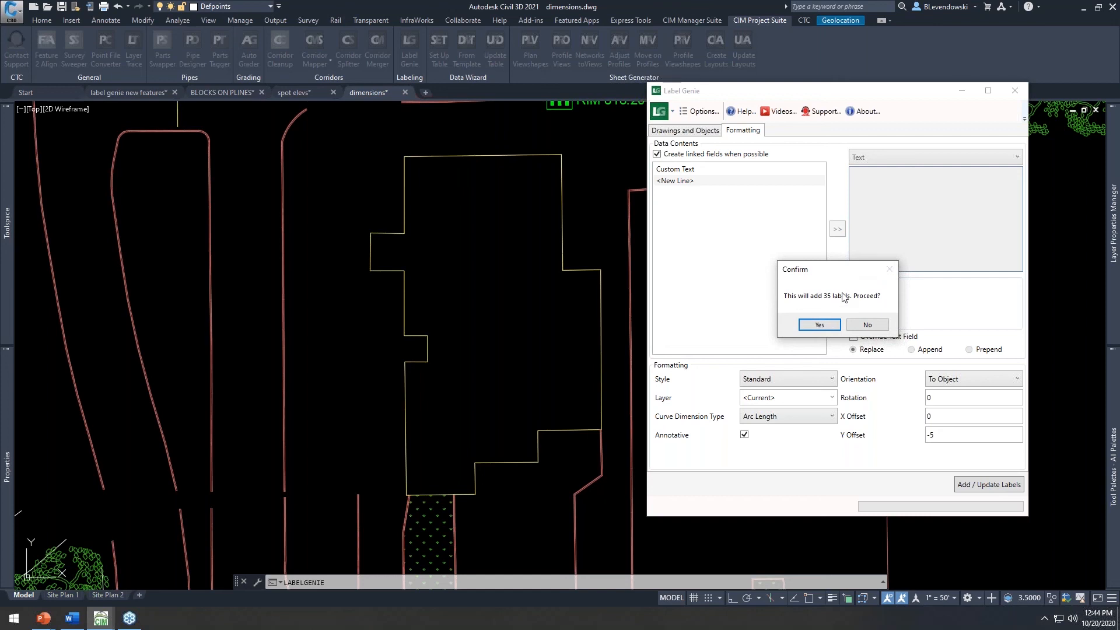
{"action": "left_click", "coordinate": [819, 325]}
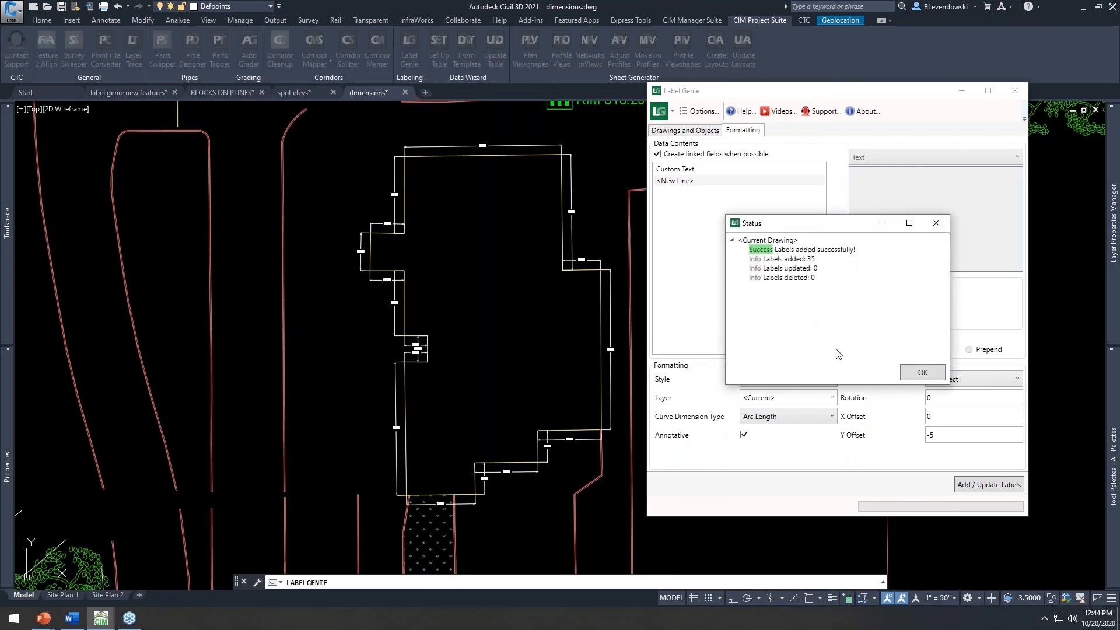
{"action": "left_click", "coordinate": [921, 372]}
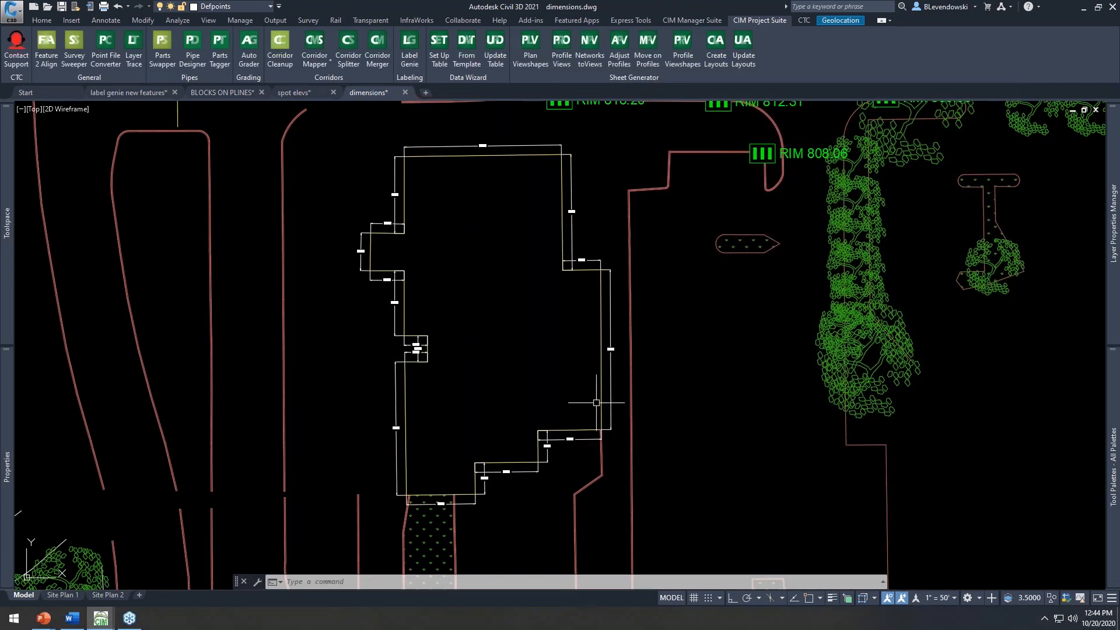
Step: Inspect the dimensions along the building's north edge and its adjoining east and west walls
{"action": "scroll", "coordinate": [593, 274], "scroll_direction": "up", "scroll_amount": 5}
{"action": "scroll", "coordinate": [574, 366], "scroll_direction": "down", "scroll_amount": 3}
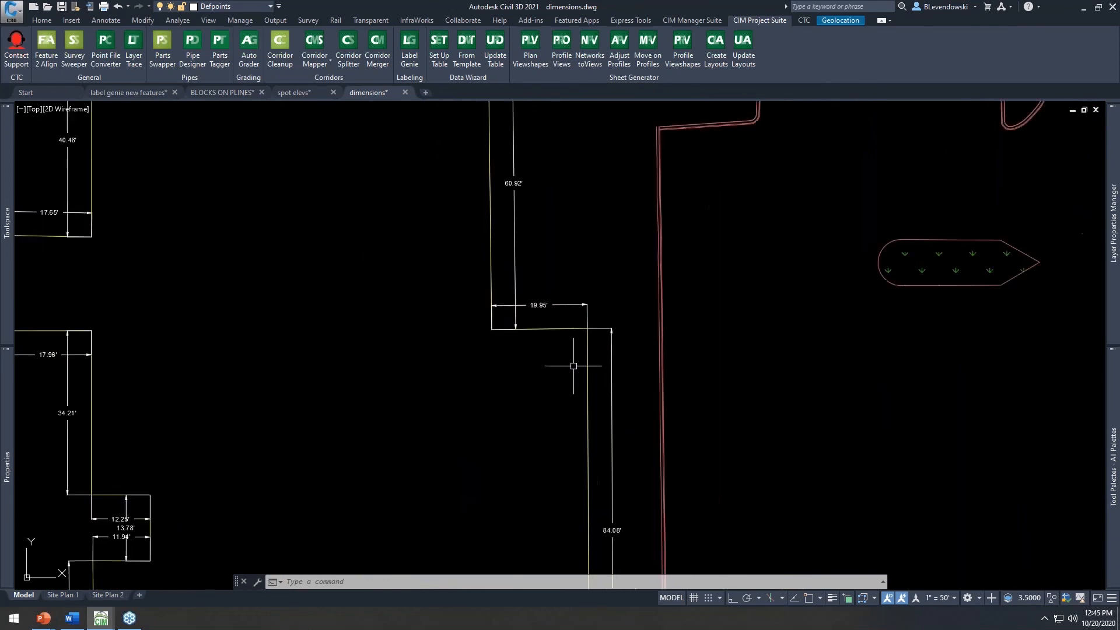
{"action": "middle_click_drag", "start_coordinate": [560, 110], "coordinate": [594, 279]}
{"action": "middle_click_drag", "start_coordinate": [308, 250], "coordinate": [495, 316]}
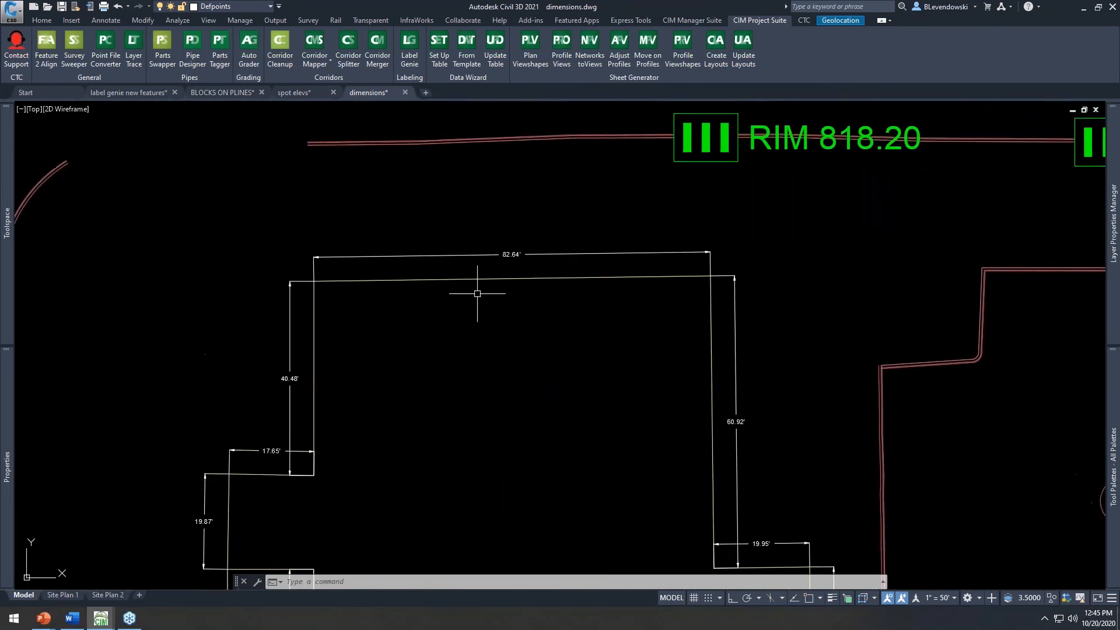
{"action": "scroll", "coordinate": [490, 269], "scroll_direction": "up", "scroll_amount": 2}
{"action": "key", "text": "ctrl"}
{"action": "key", "text": "ctrl"}
{"action": "key", "text": "ctrl"}
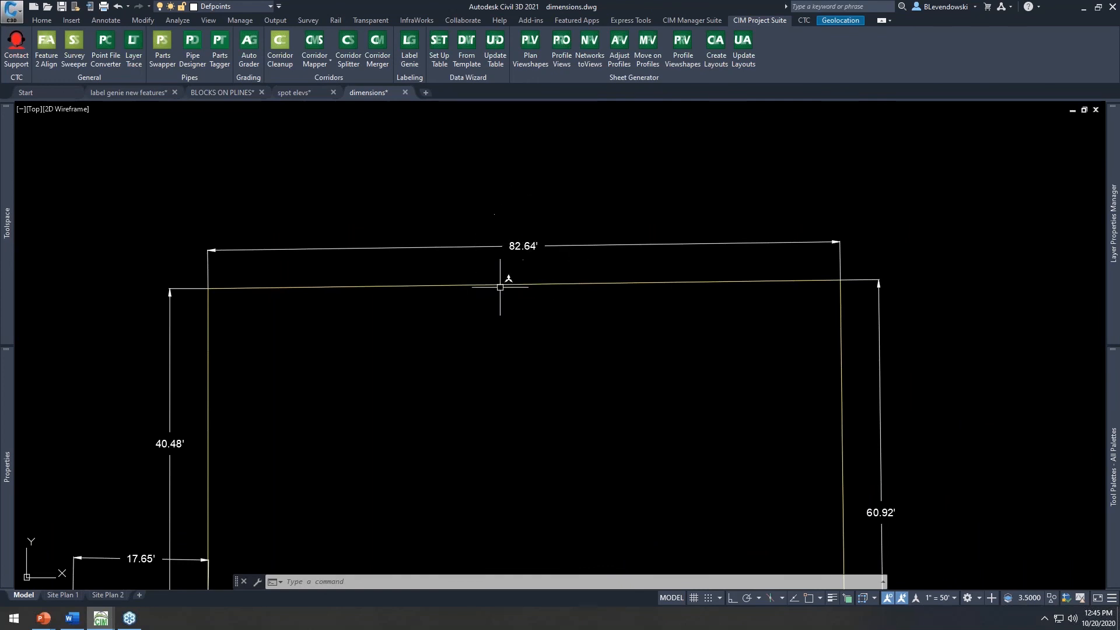
{"action": "scroll", "coordinate": [460, 302], "scroll_direction": "down", "scroll_amount": 2}
Step: Follow the dimensions down the building's side walls to the stepped south edge
{"action": "middle_click_drag", "start_coordinate": [402, 406], "coordinate": [439, 247]}
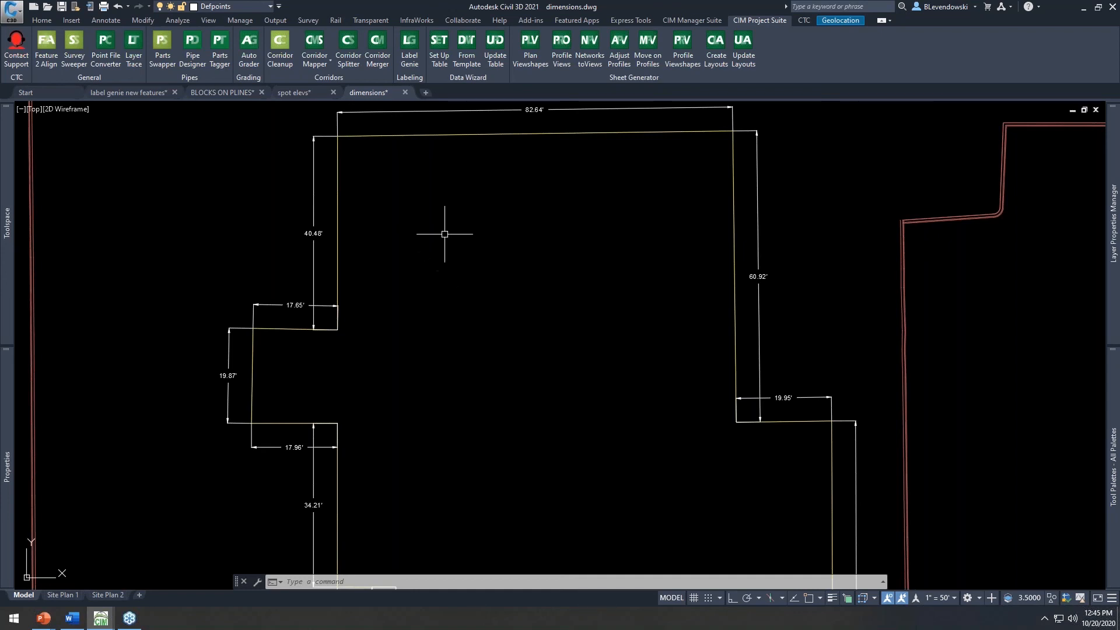
{"action": "middle_click_drag", "start_coordinate": [573, 293], "coordinate": [483, 382]}
{"action": "middle_click_drag", "start_coordinate": [553, 397], "coordinate": [621, 215]}
{"action": "middle_click_drag", "start_coordinate": [624, 437], "coordinate": [565, 191]}
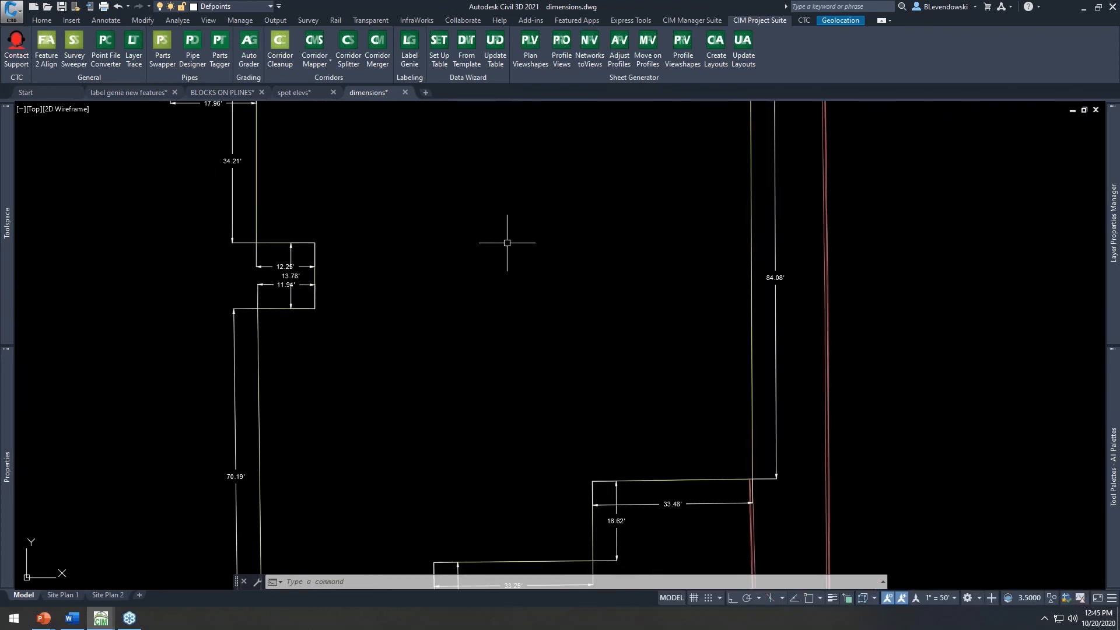
{"action": "middle_click_drag", "start_coordinate": [510, 243], "coordinate": [458, 249]}
{"action": "scroll", "coordinate": [441, 320], "scroll_direction": "down", "scroll_amount": 2}
{"action": "middle_click_drag", "start_coordinate": [457, 395], "coordinate": [467, 273]}
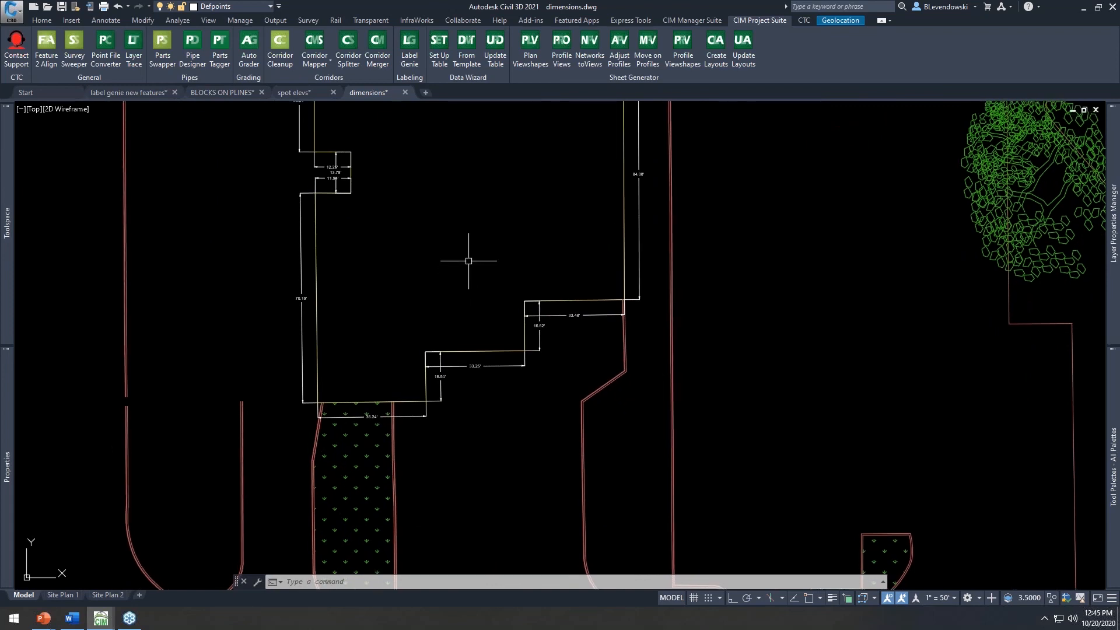
{"action": "key", "text": "alt+Tab"}
{"action": "key", "text": "alt+Tab"}
{"action": "key", "text": "alt+Tab"}
{"action": "key", "text": "alt+Tab"}
{"action": "key", "text": "alt+Tab"}
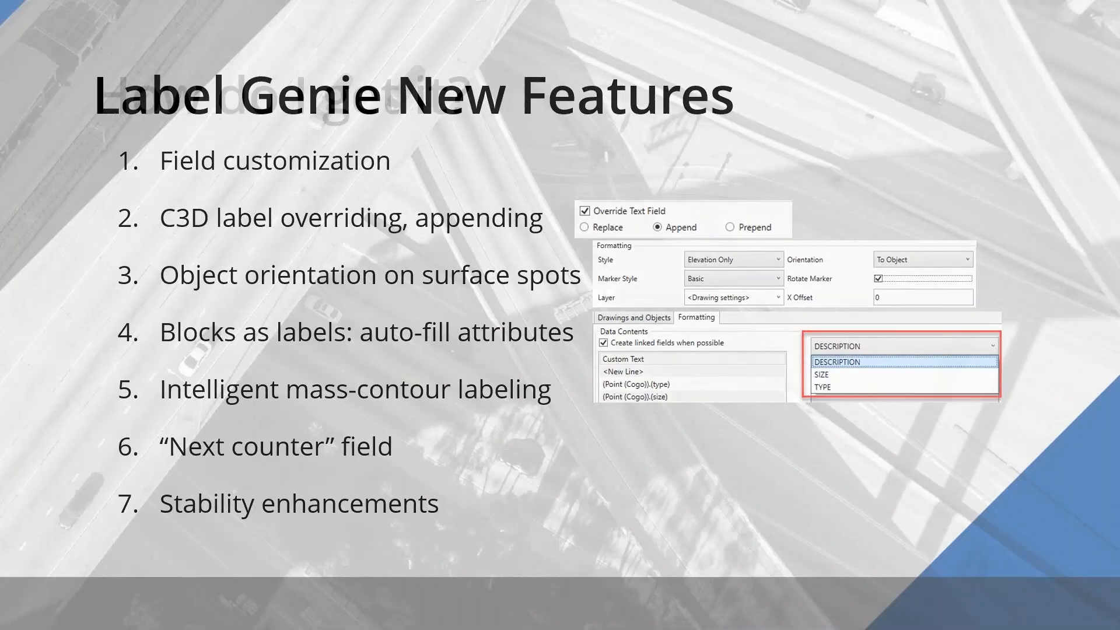
{"action": "key", "text": "Right"}
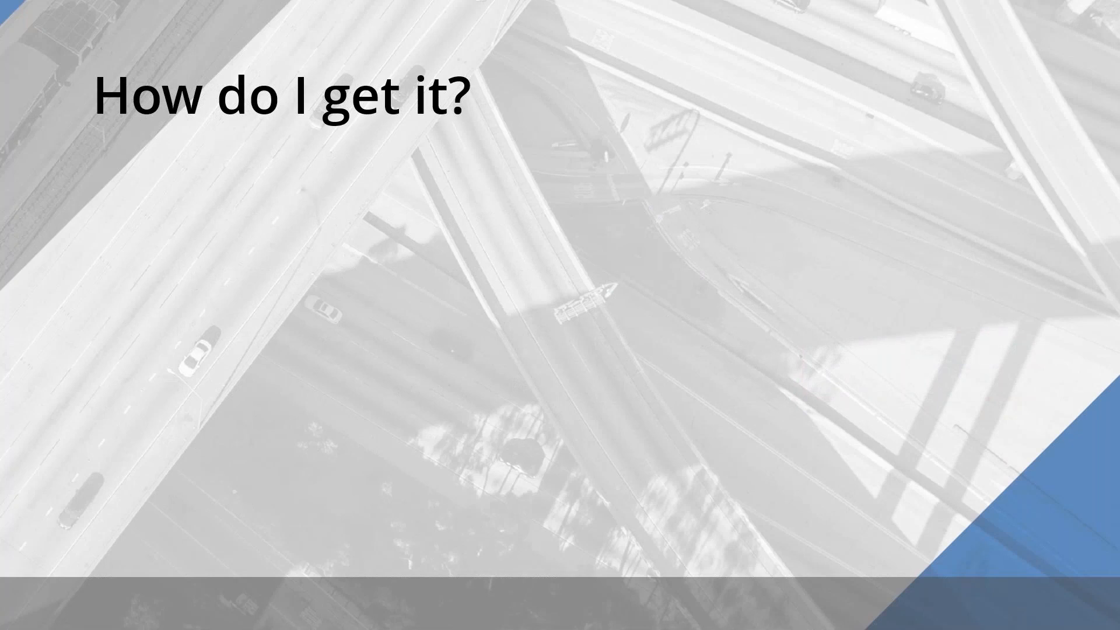